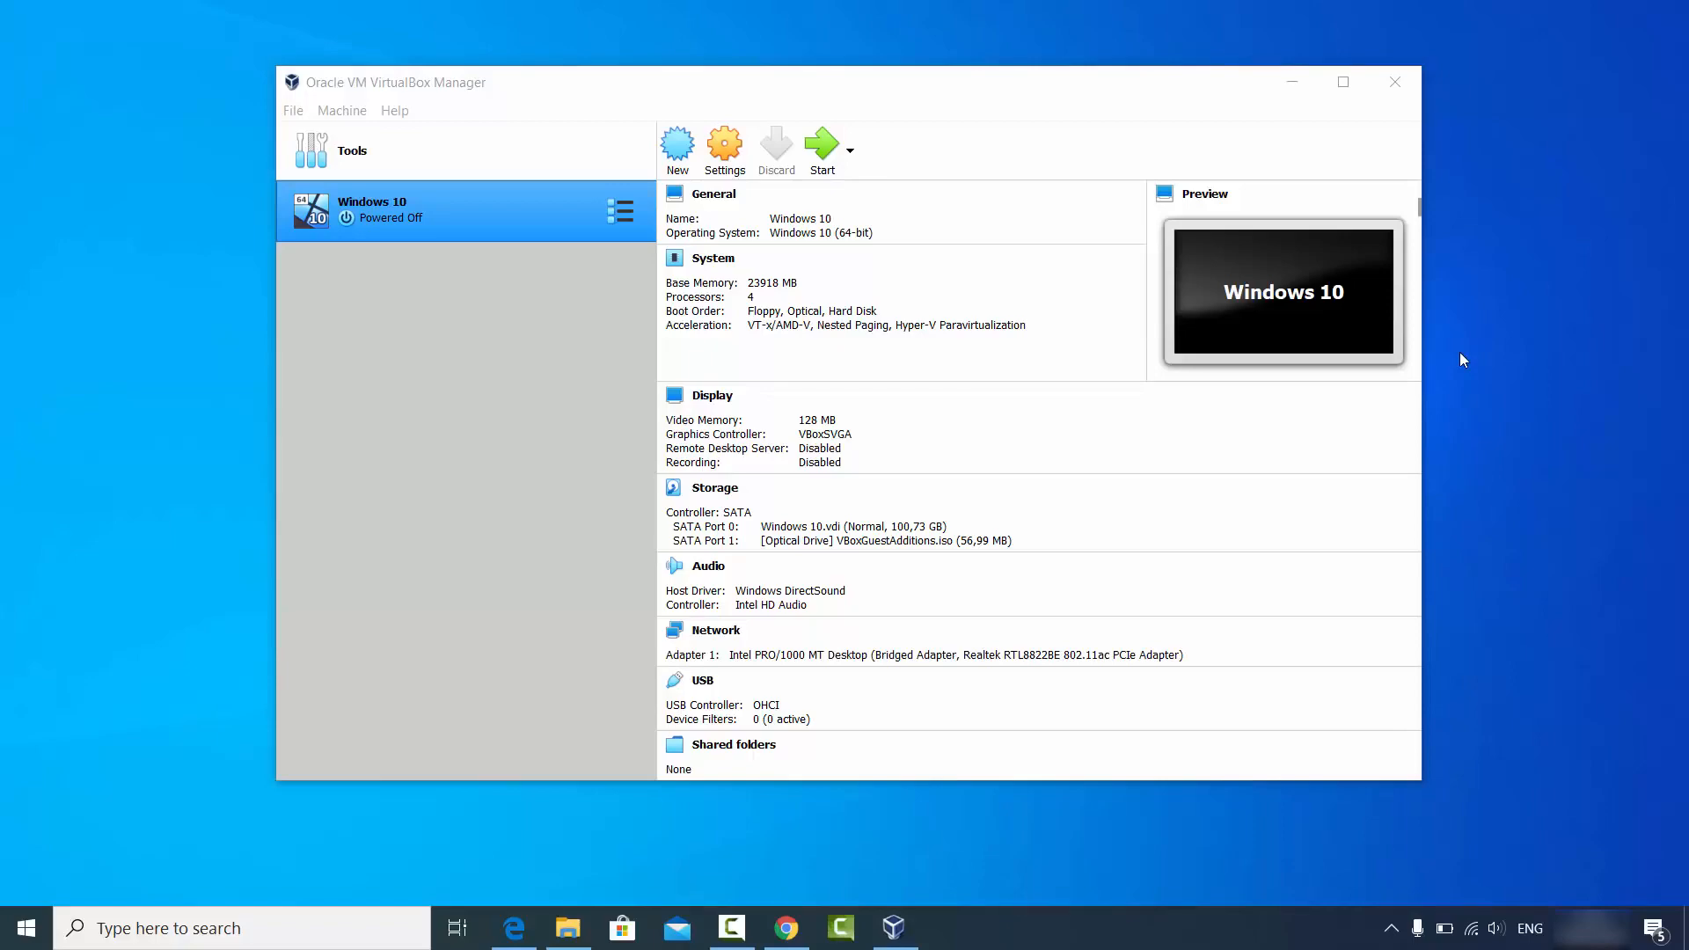
Go from the virtualbox search results in Chrome to the VirtualBox Downloads page.
left_click(785, 926)
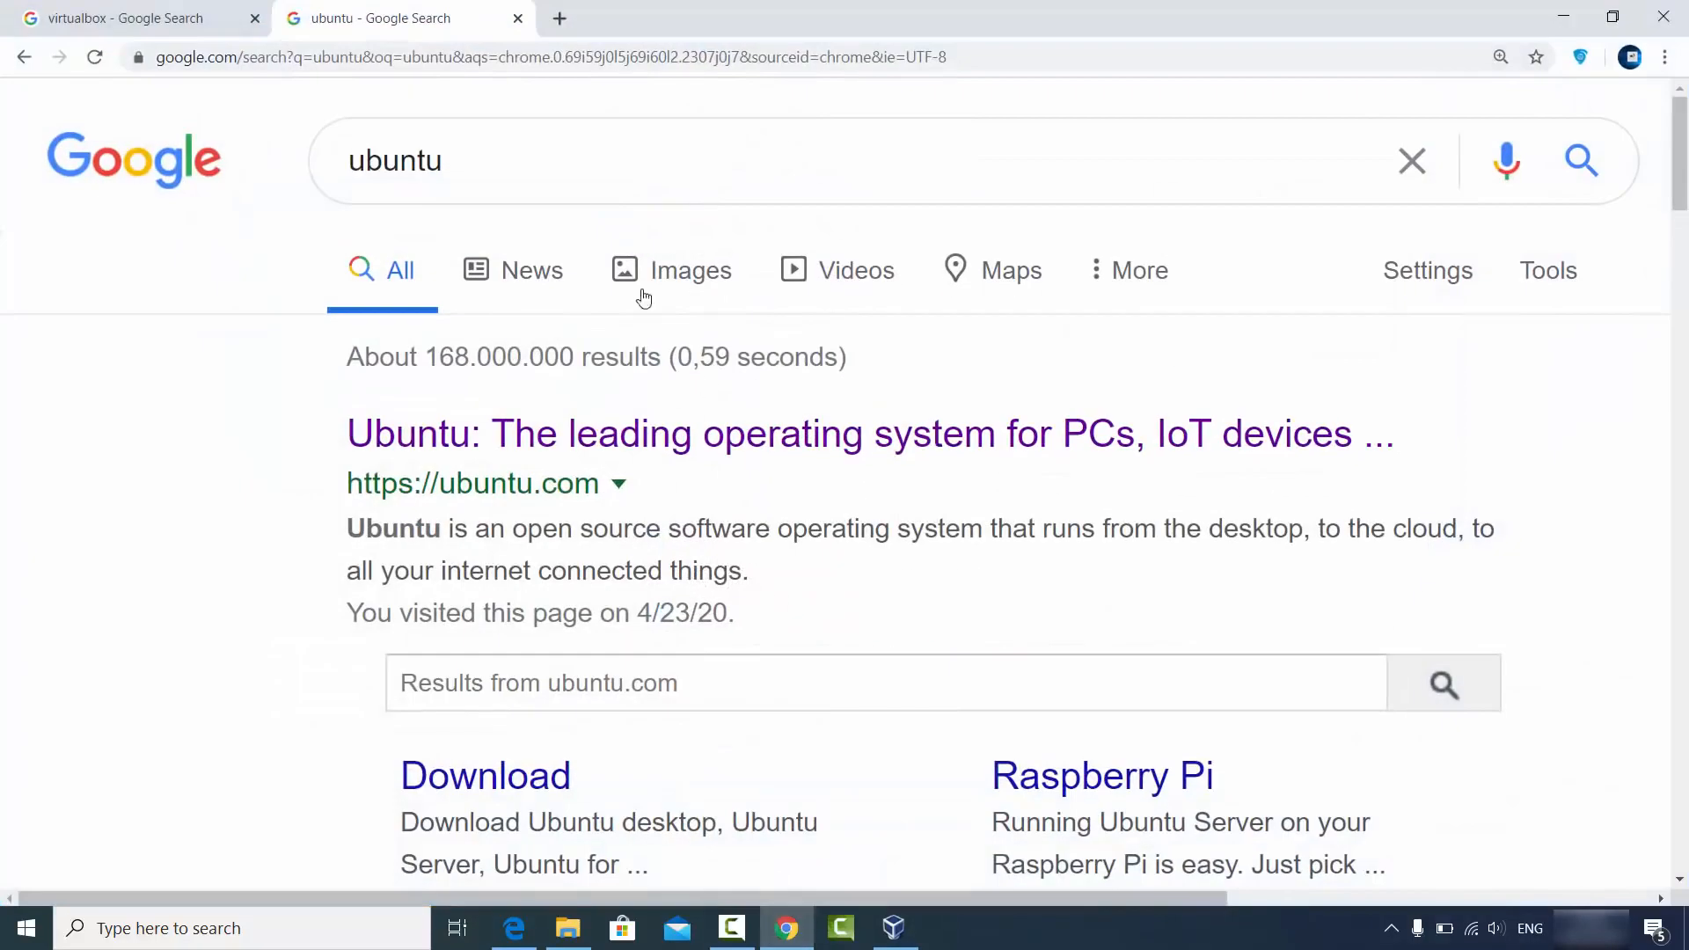
left_click(85, 11)
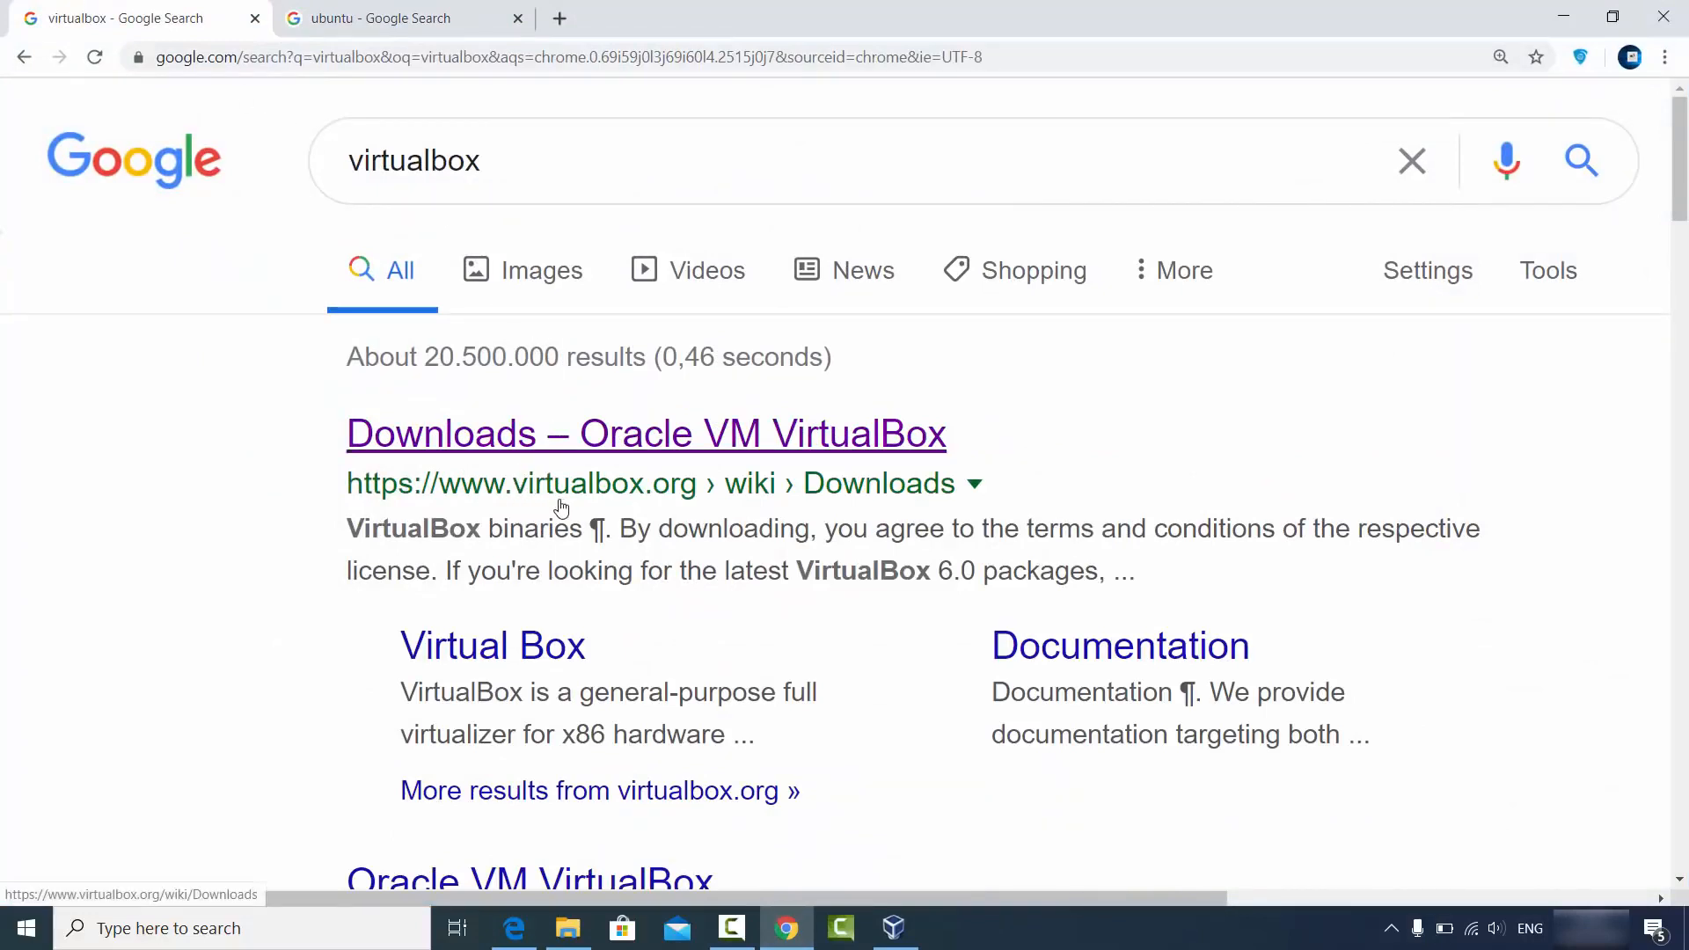
left_click(663, 444)
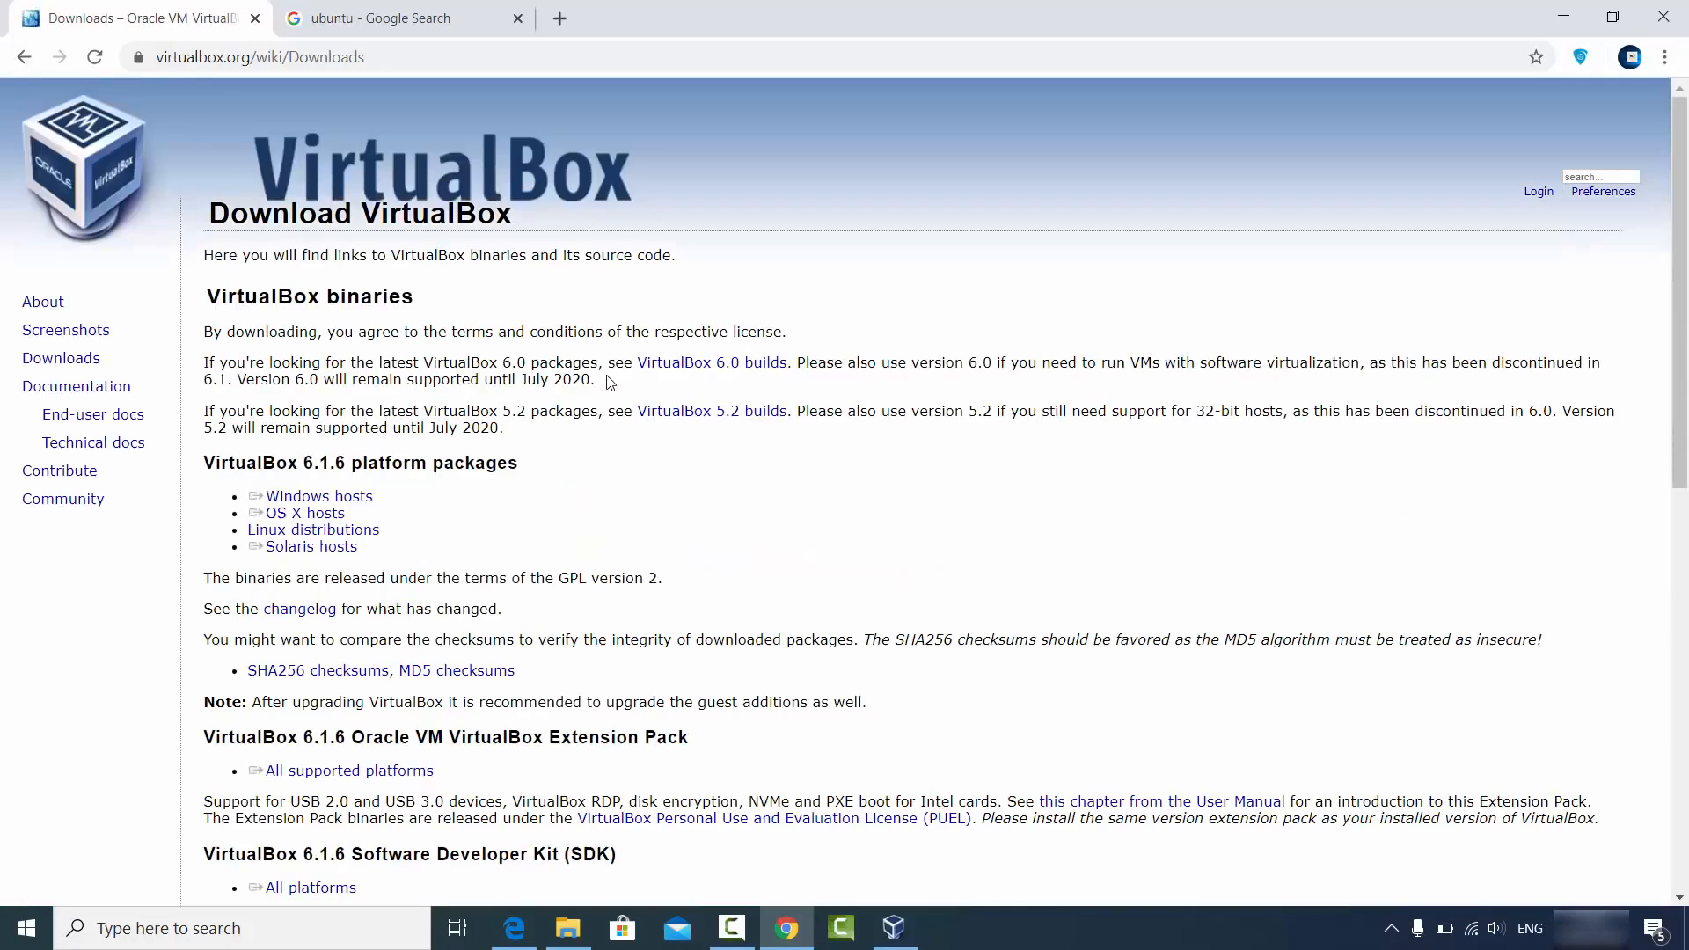
double_click(87, 364)
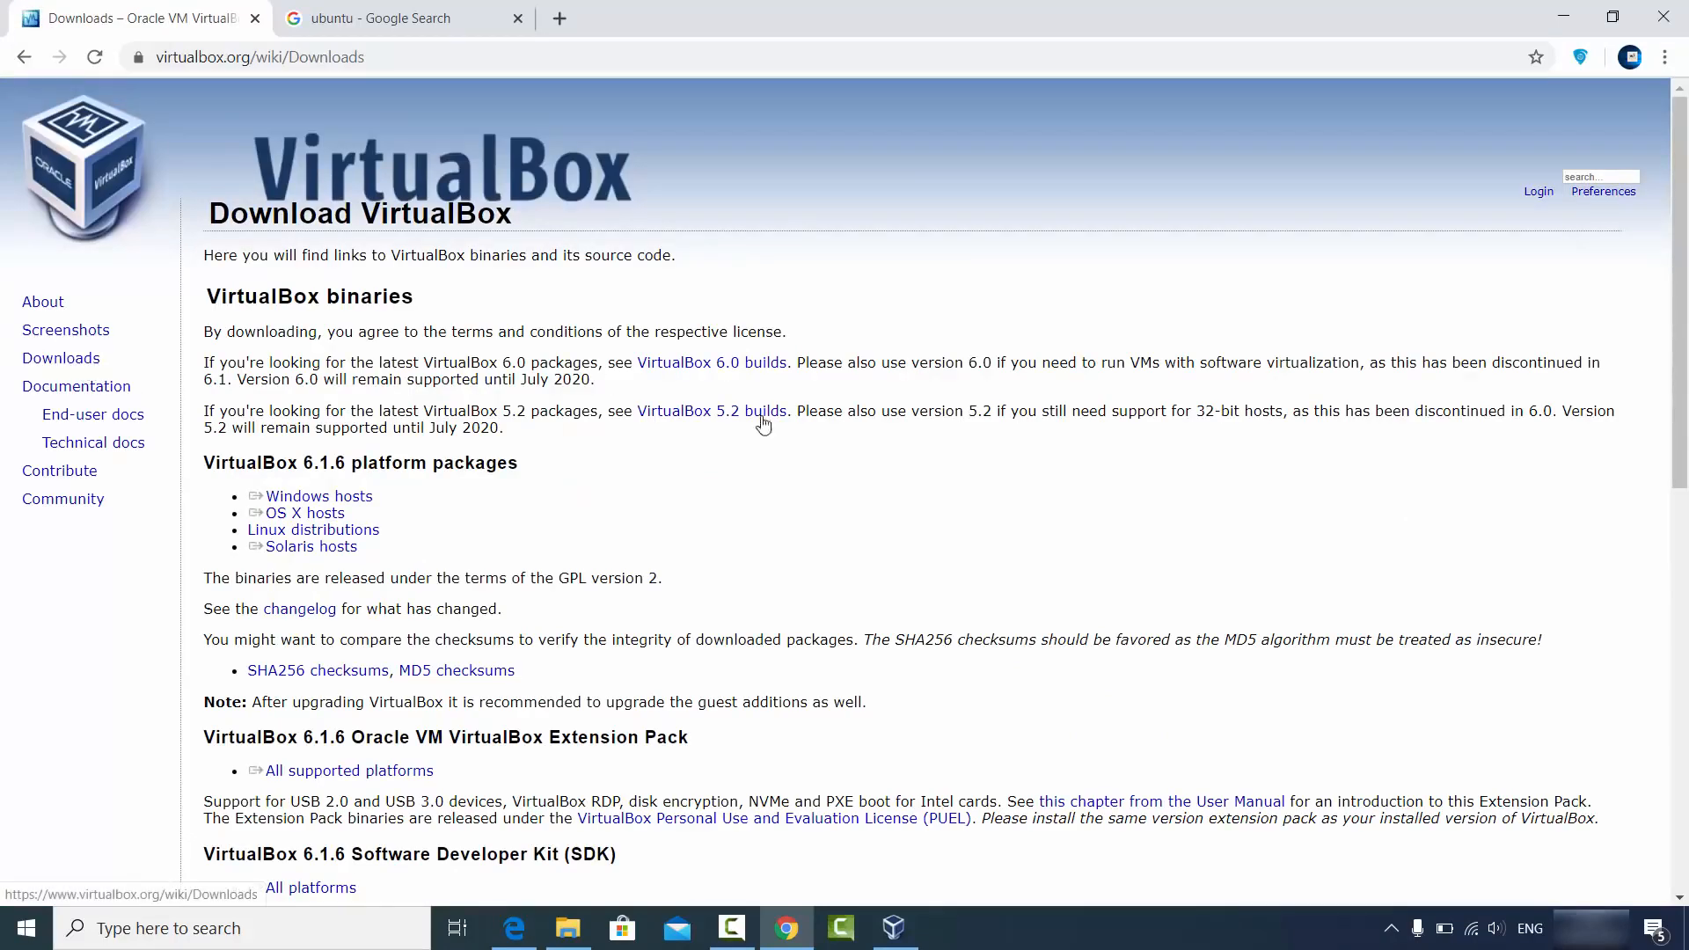
Start and cancel the Windows hosts installer download, then minimise Chrome.
double_click(321, 498)
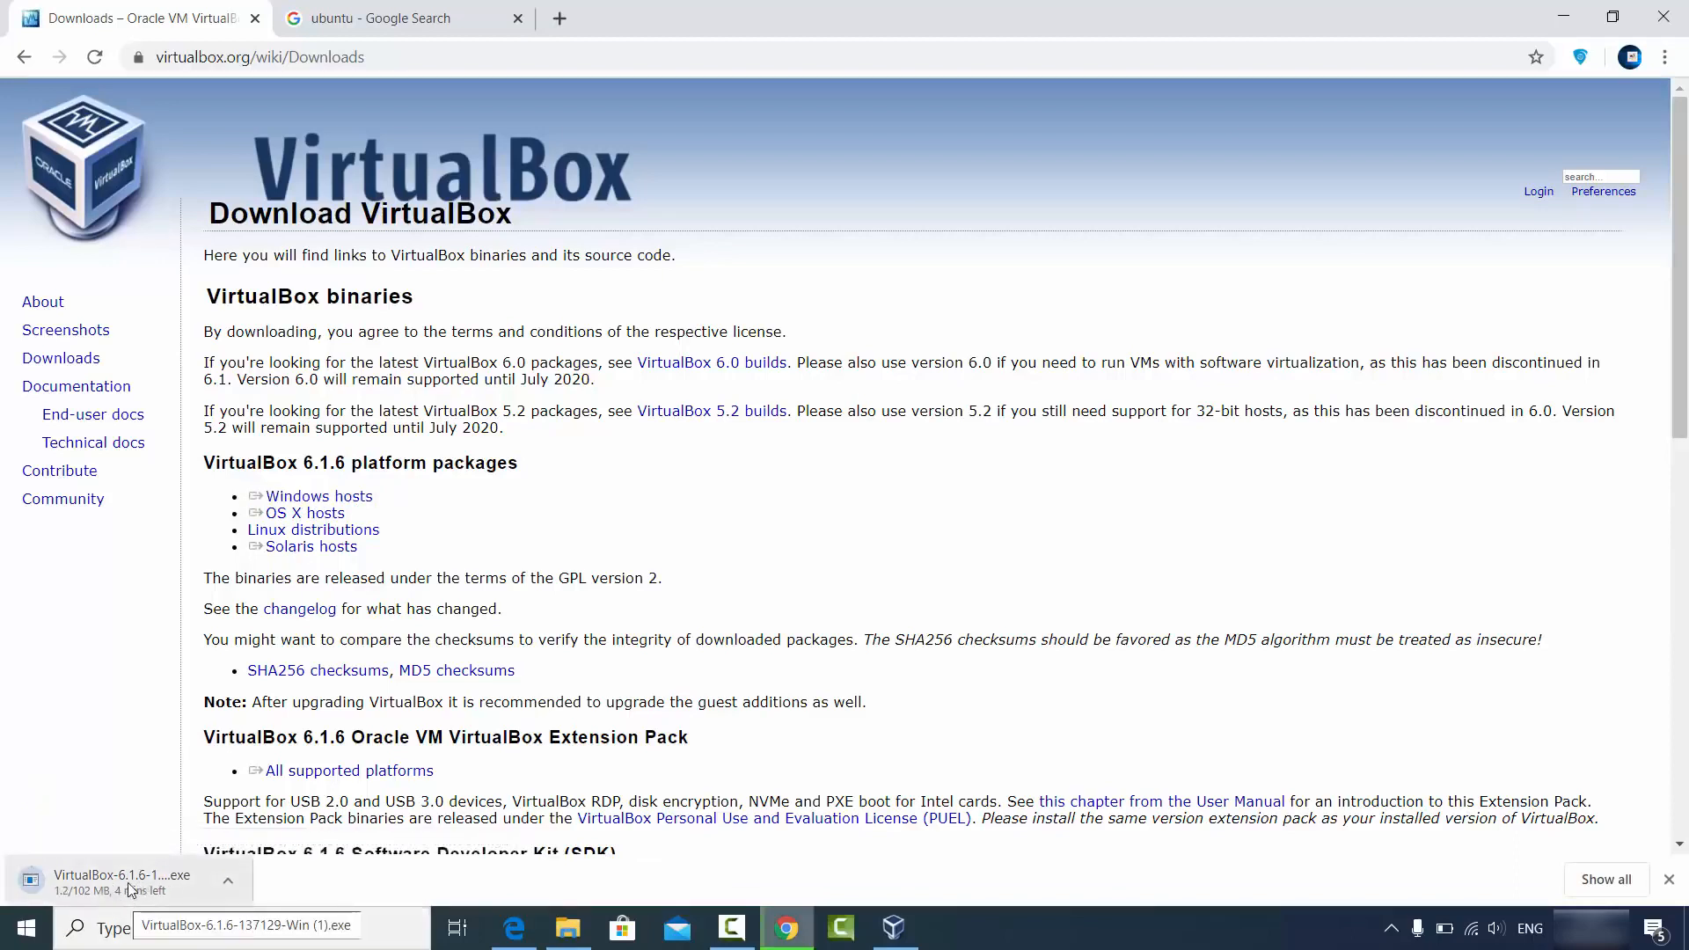
left_click(227, 882)
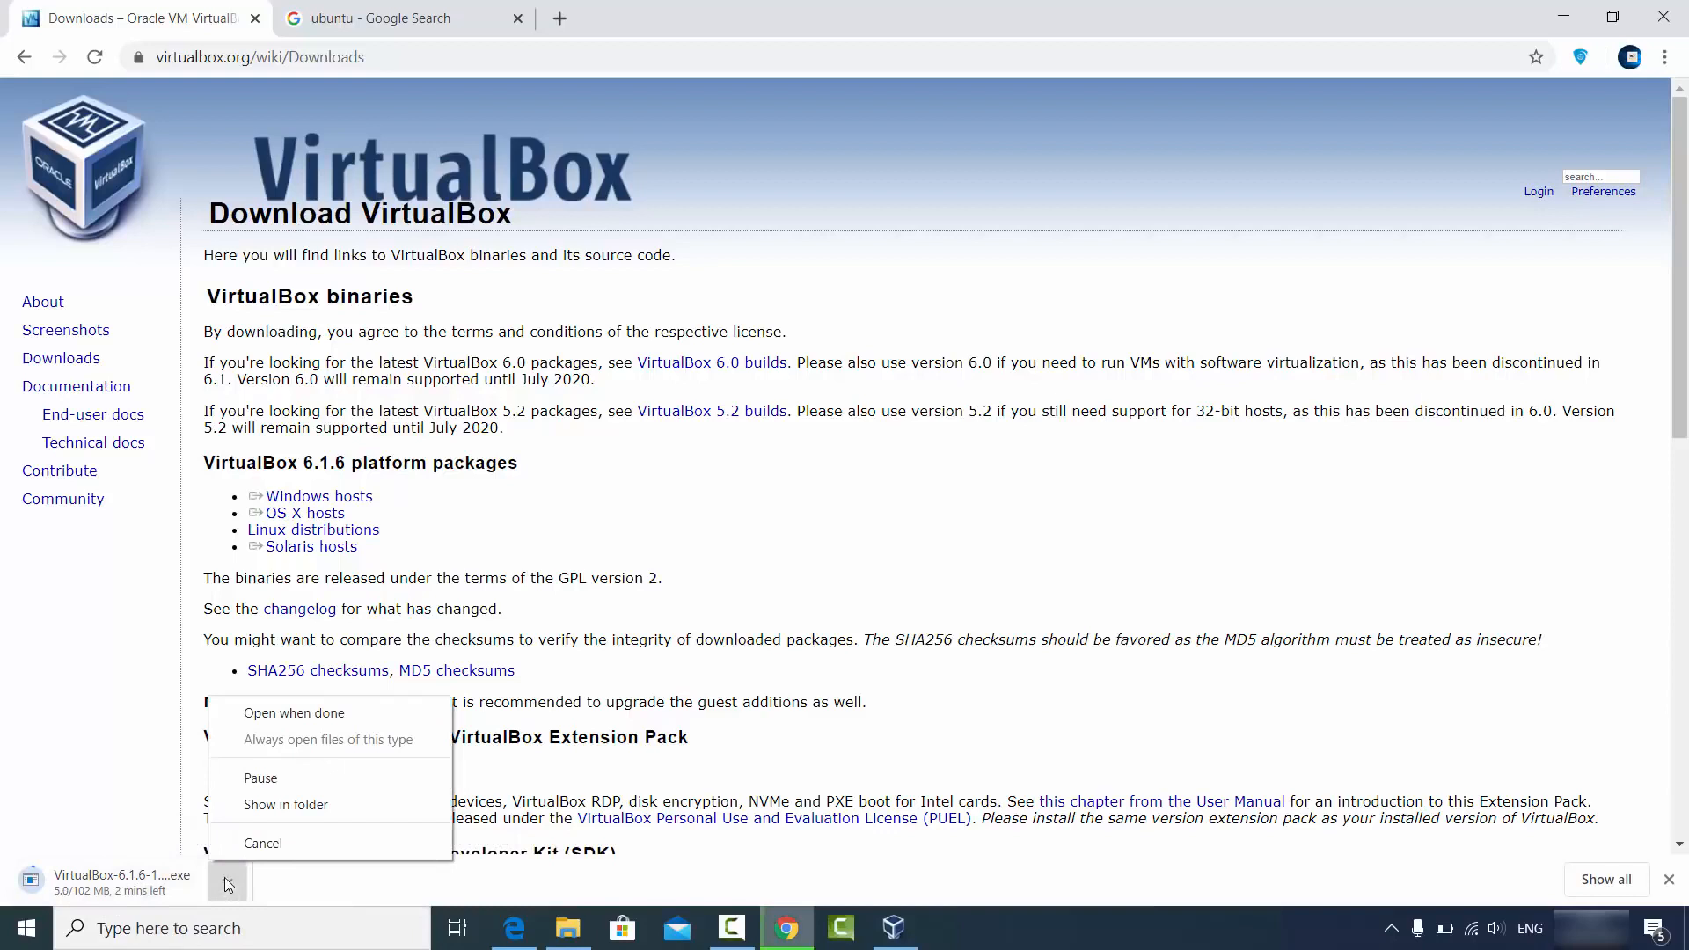
left_click(240, 834)
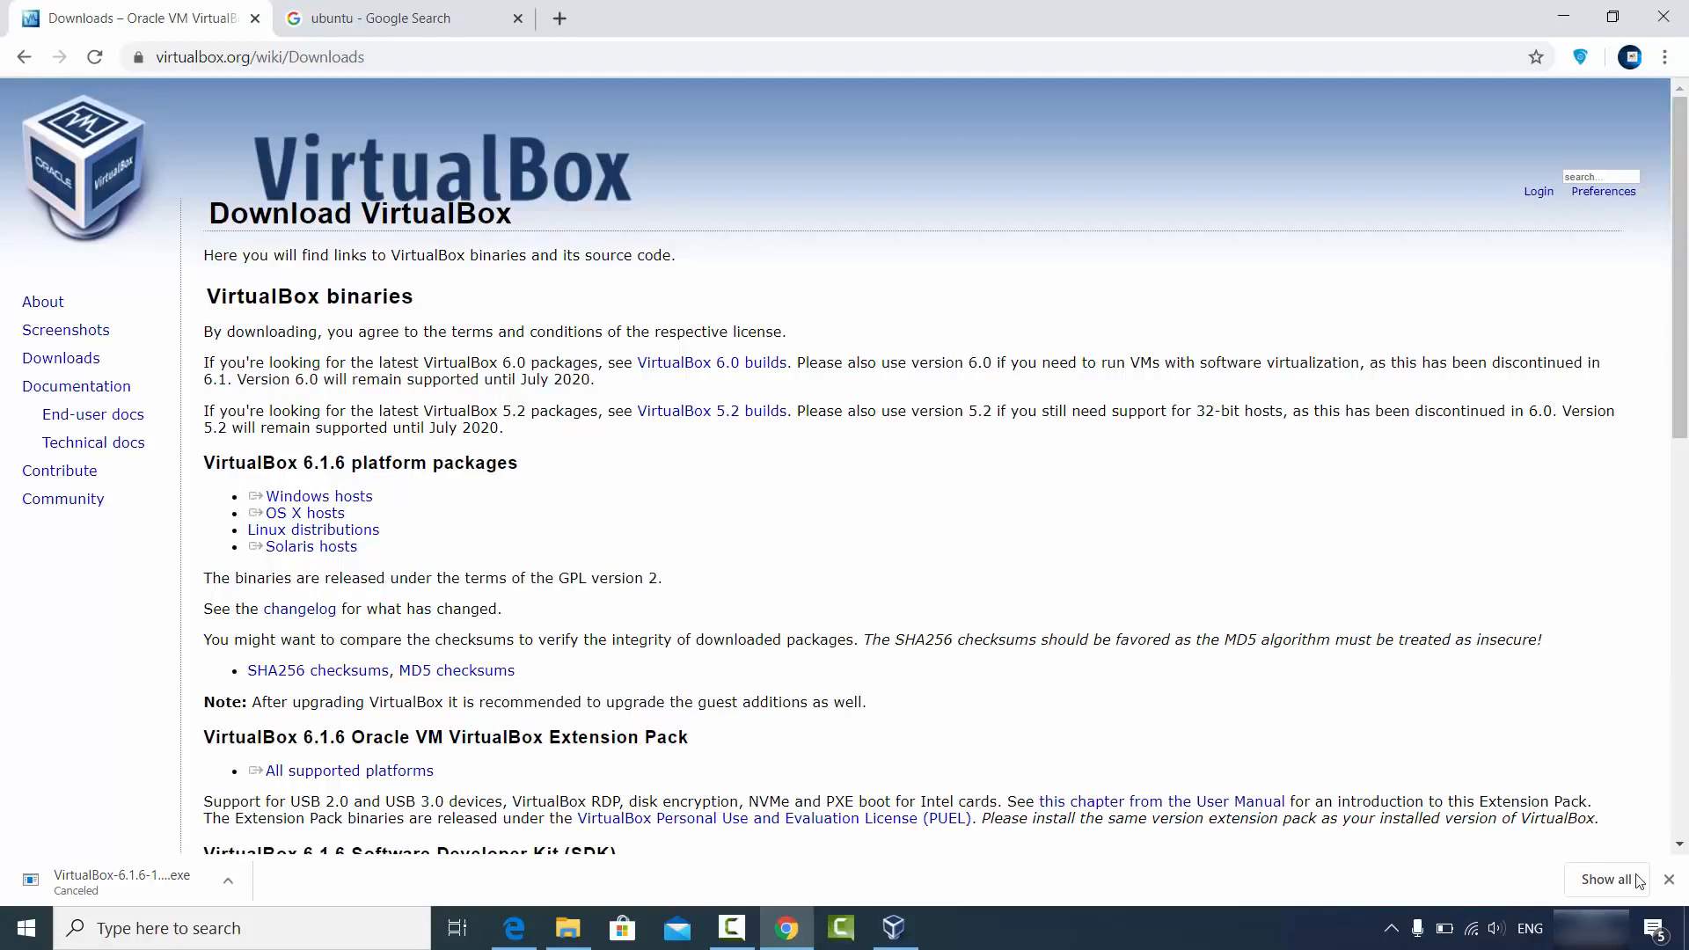
left_click(1669, 880)
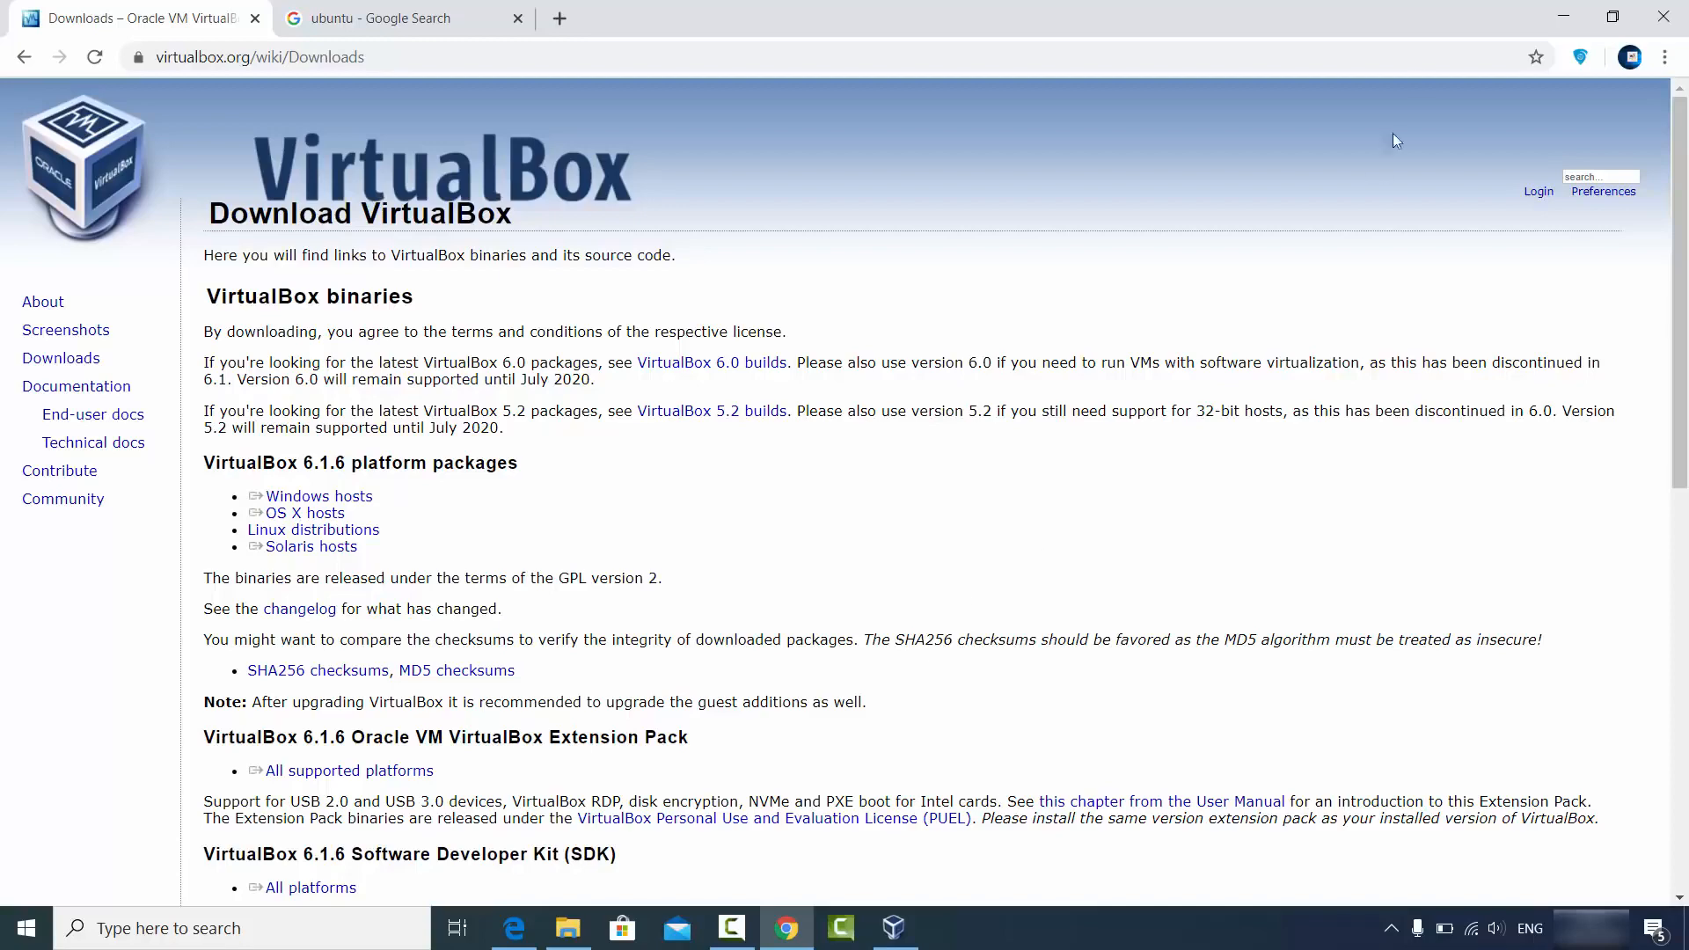
left_click(1563, 16)
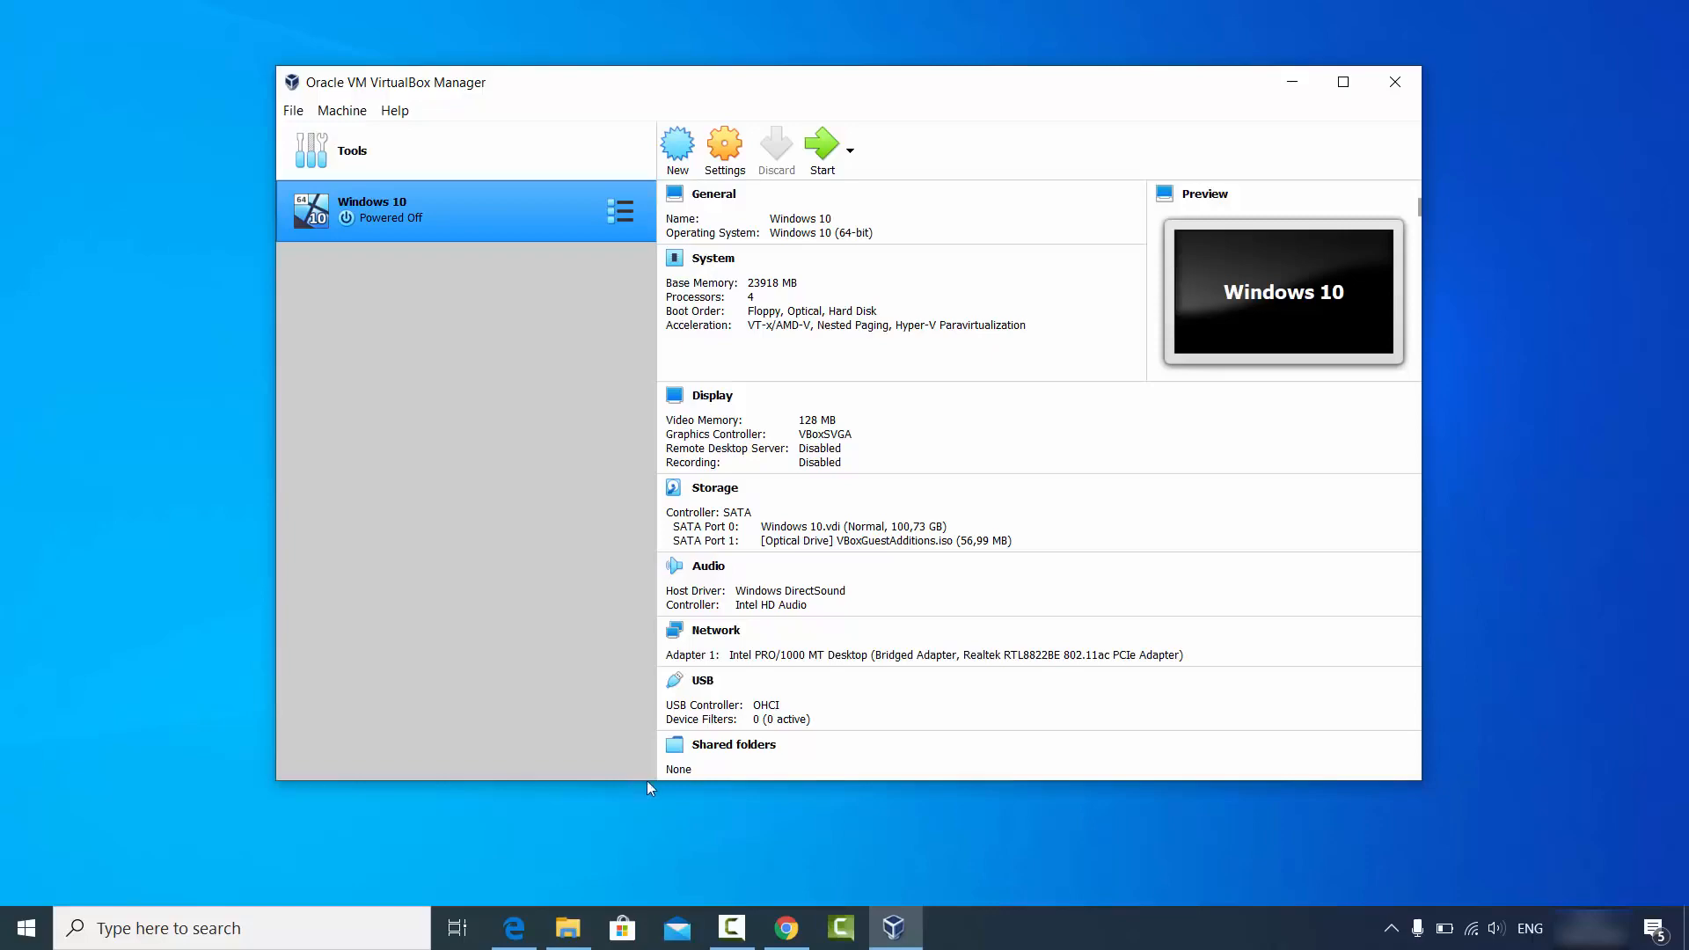
Open ubuntu.com from the ubuntu search results and show its Download menu.
left_click(785, 927)
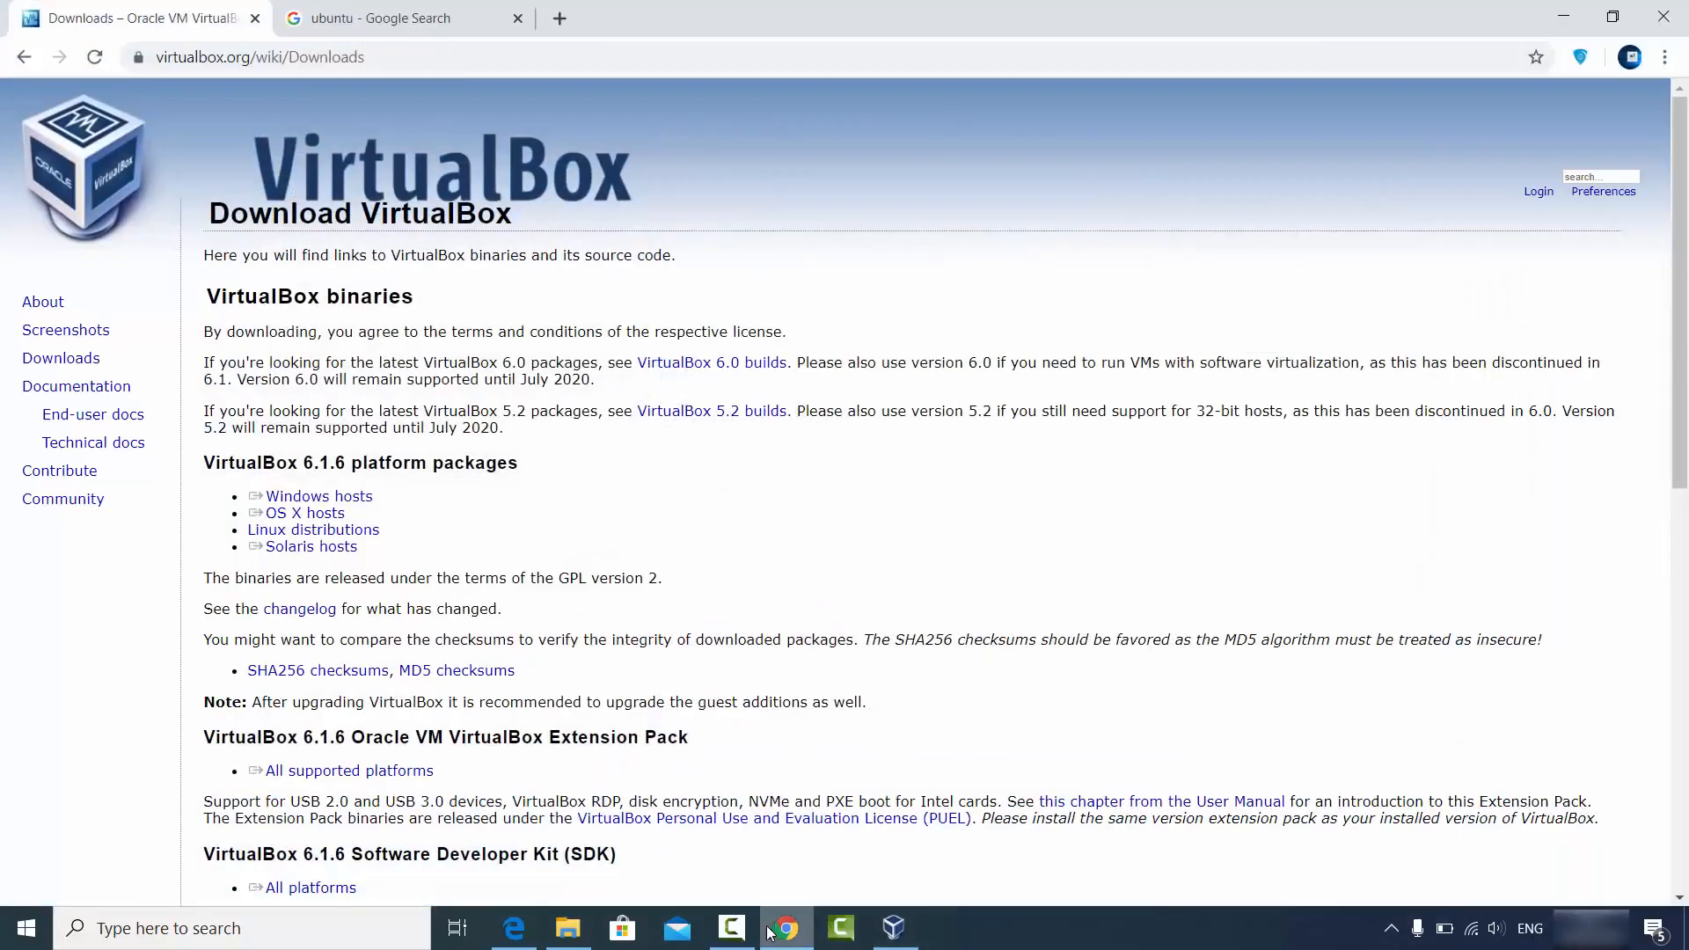
left_click(385, 27)
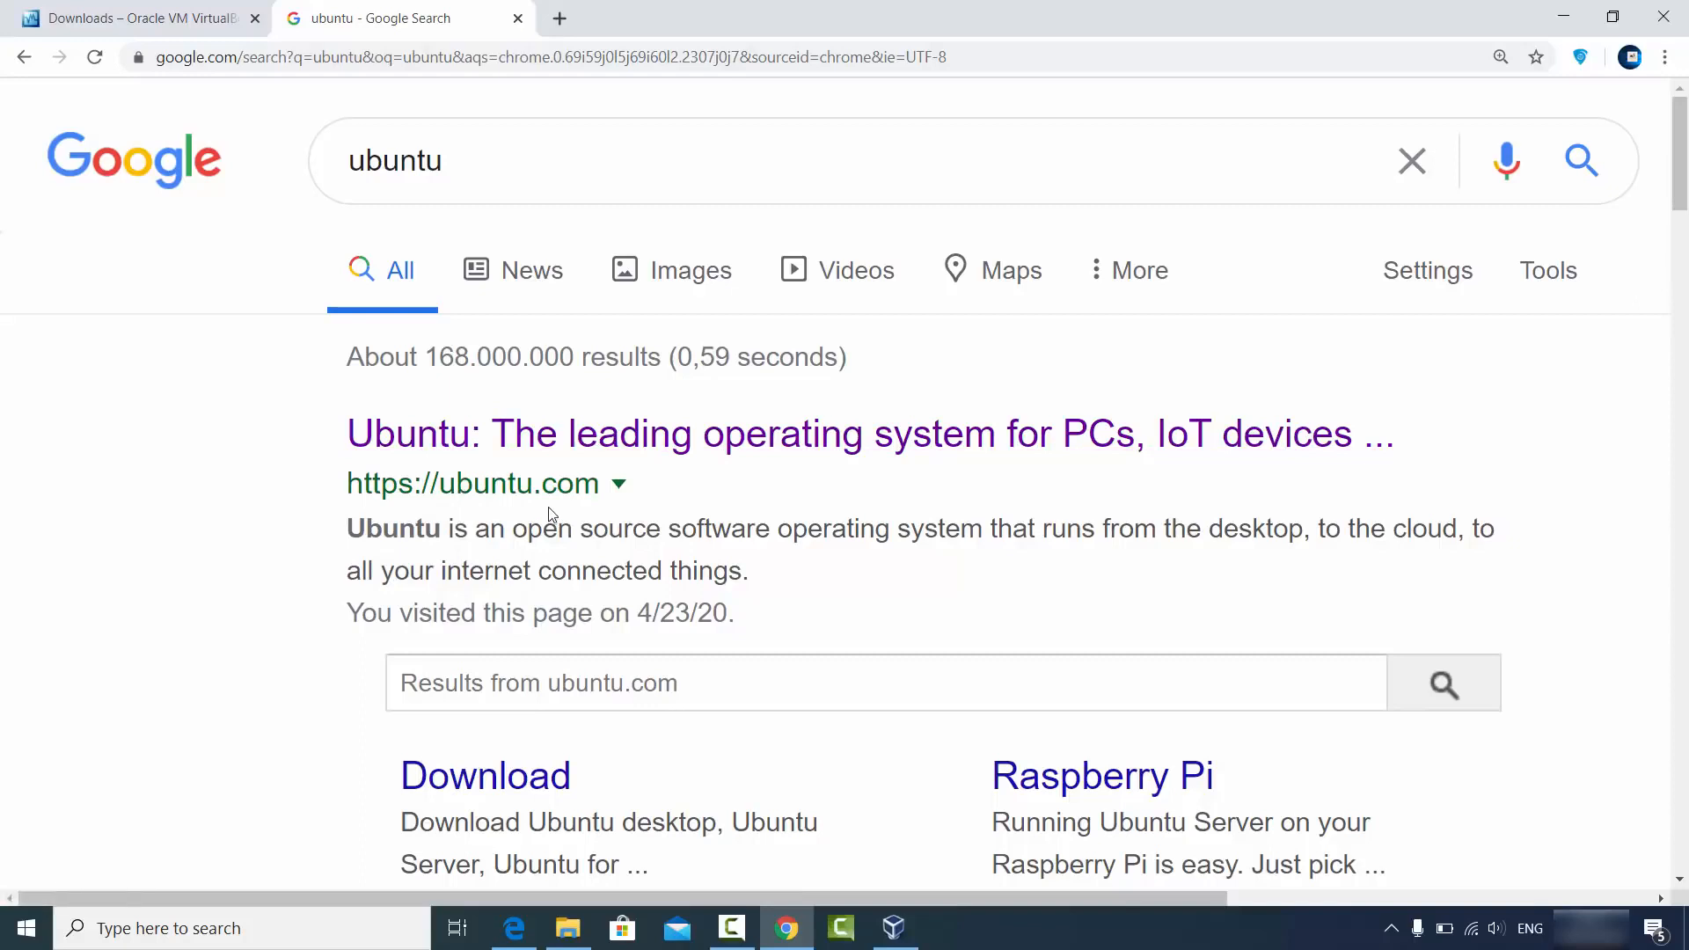
left_click(569, 442)
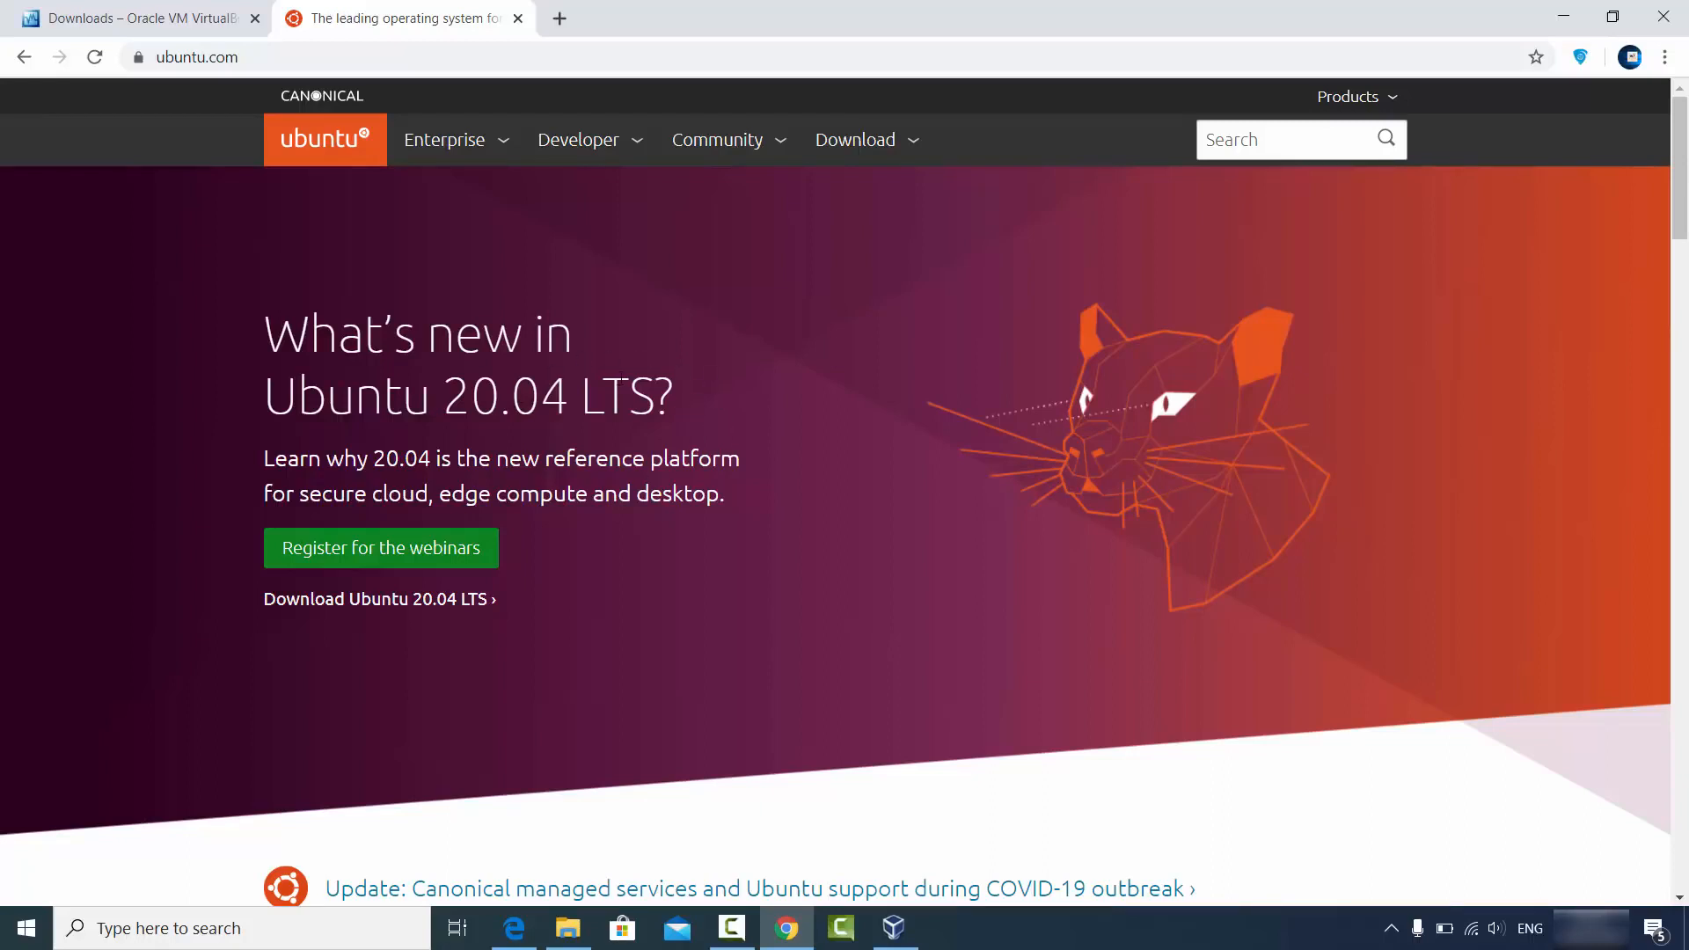
left_click(866, 145)
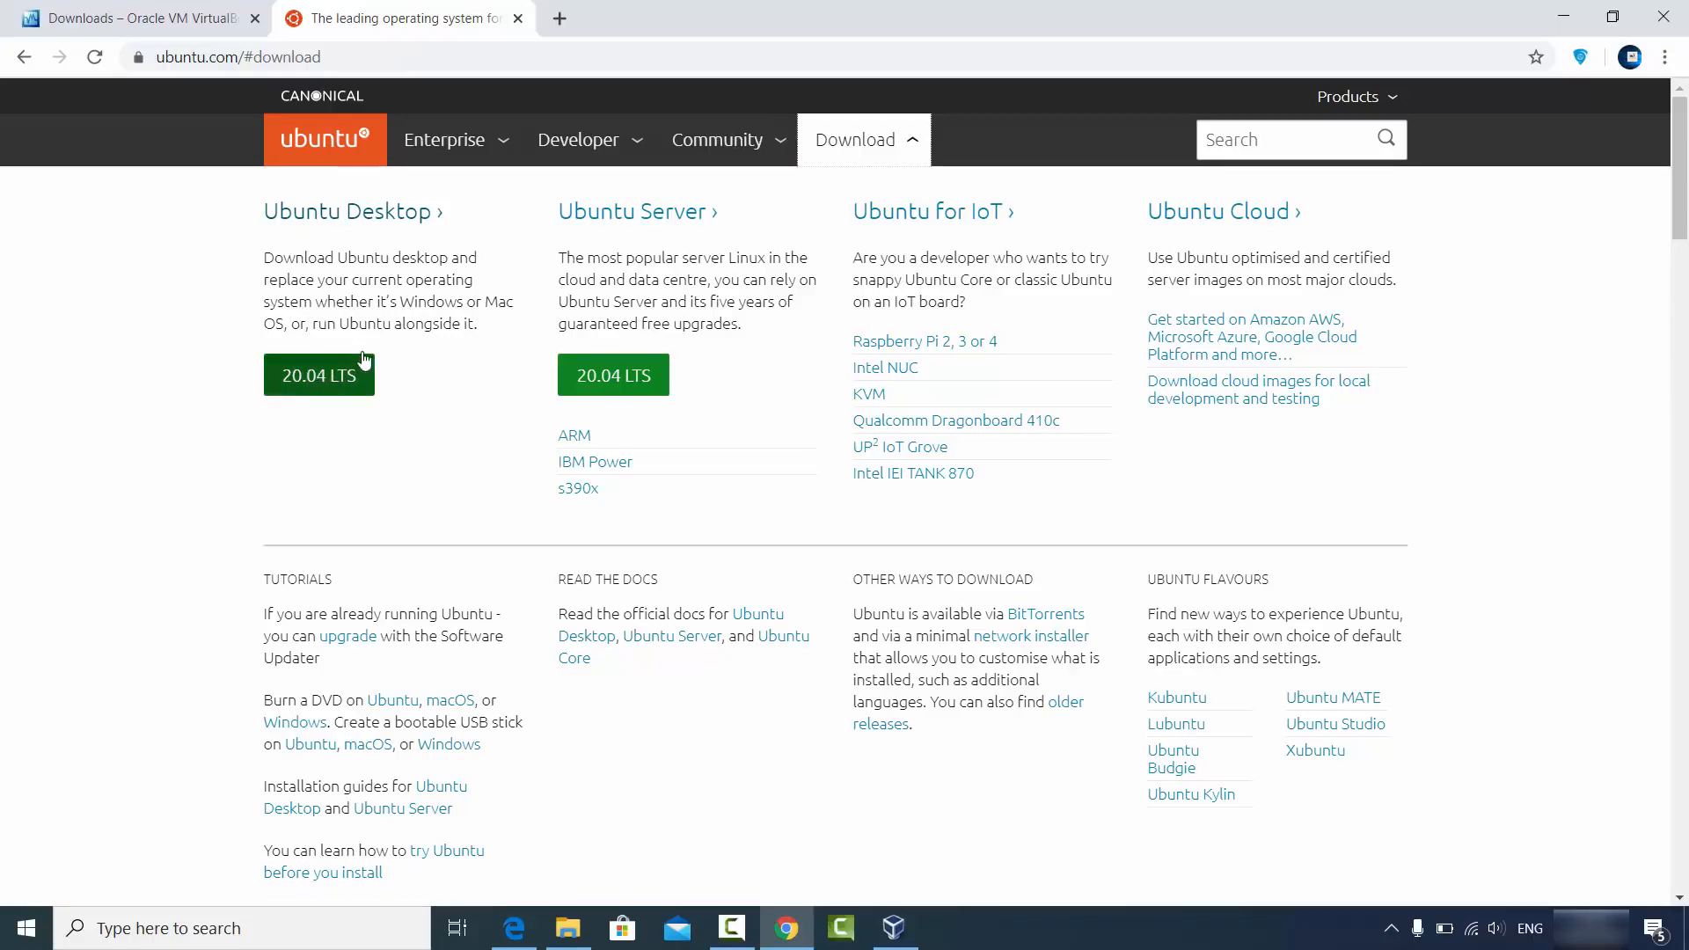
Start the Ubuntu 20.04 Desktop download, then cancel it.
left_click(349, 218)
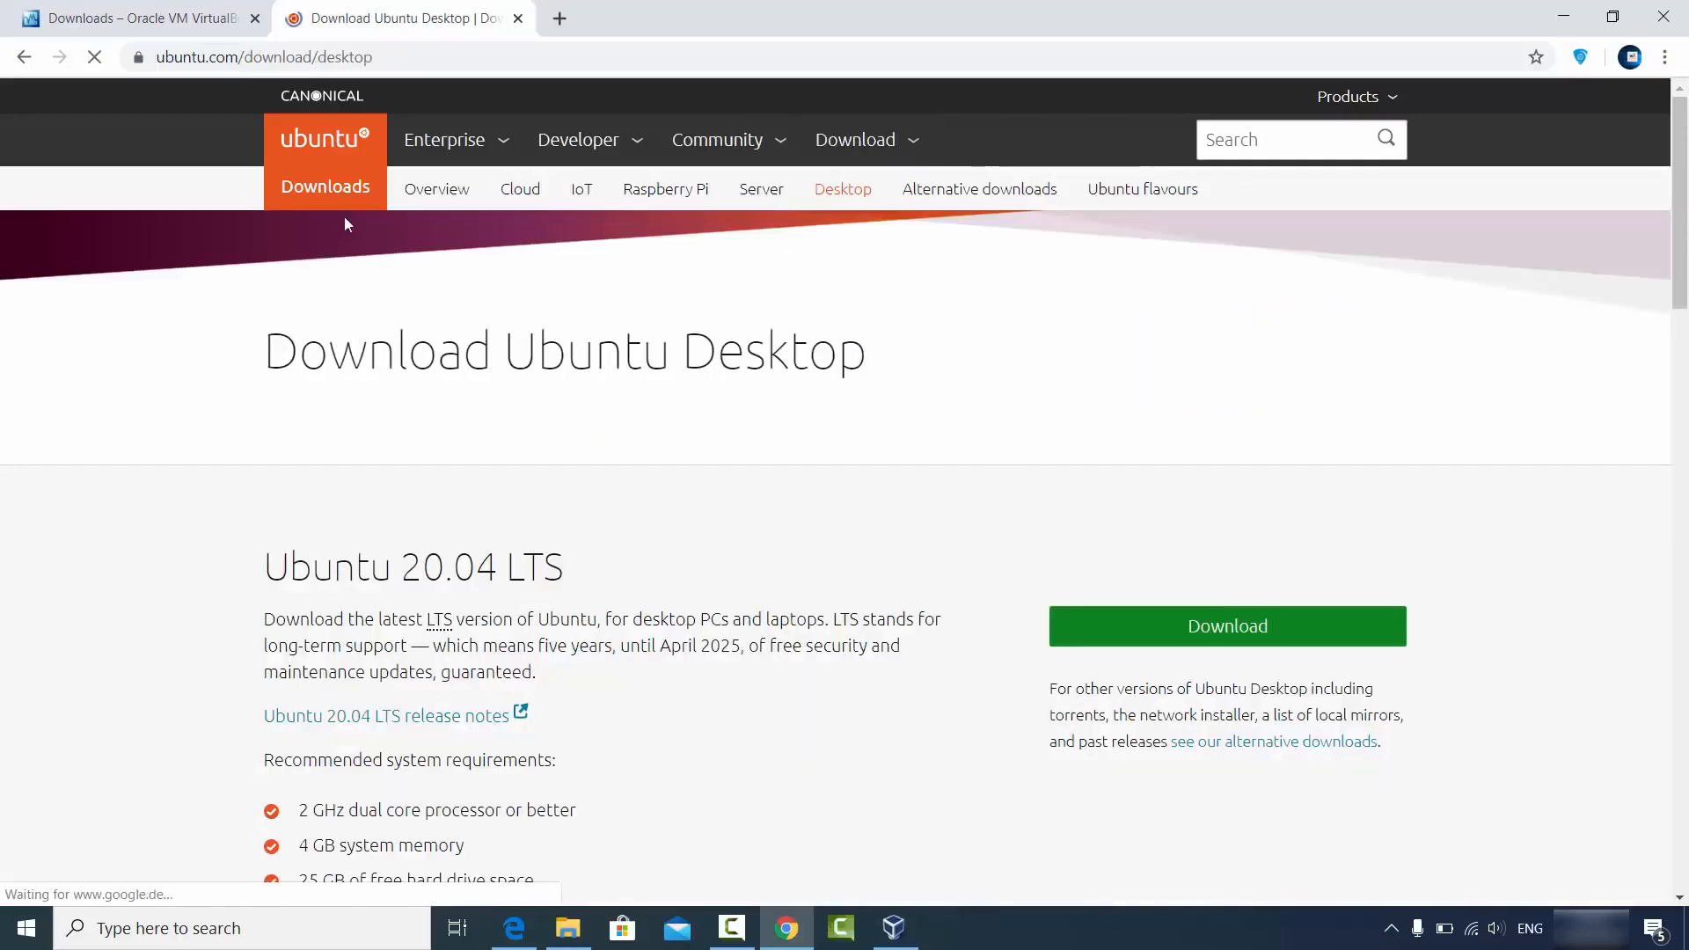
scroll(572, 480, "down", 1)
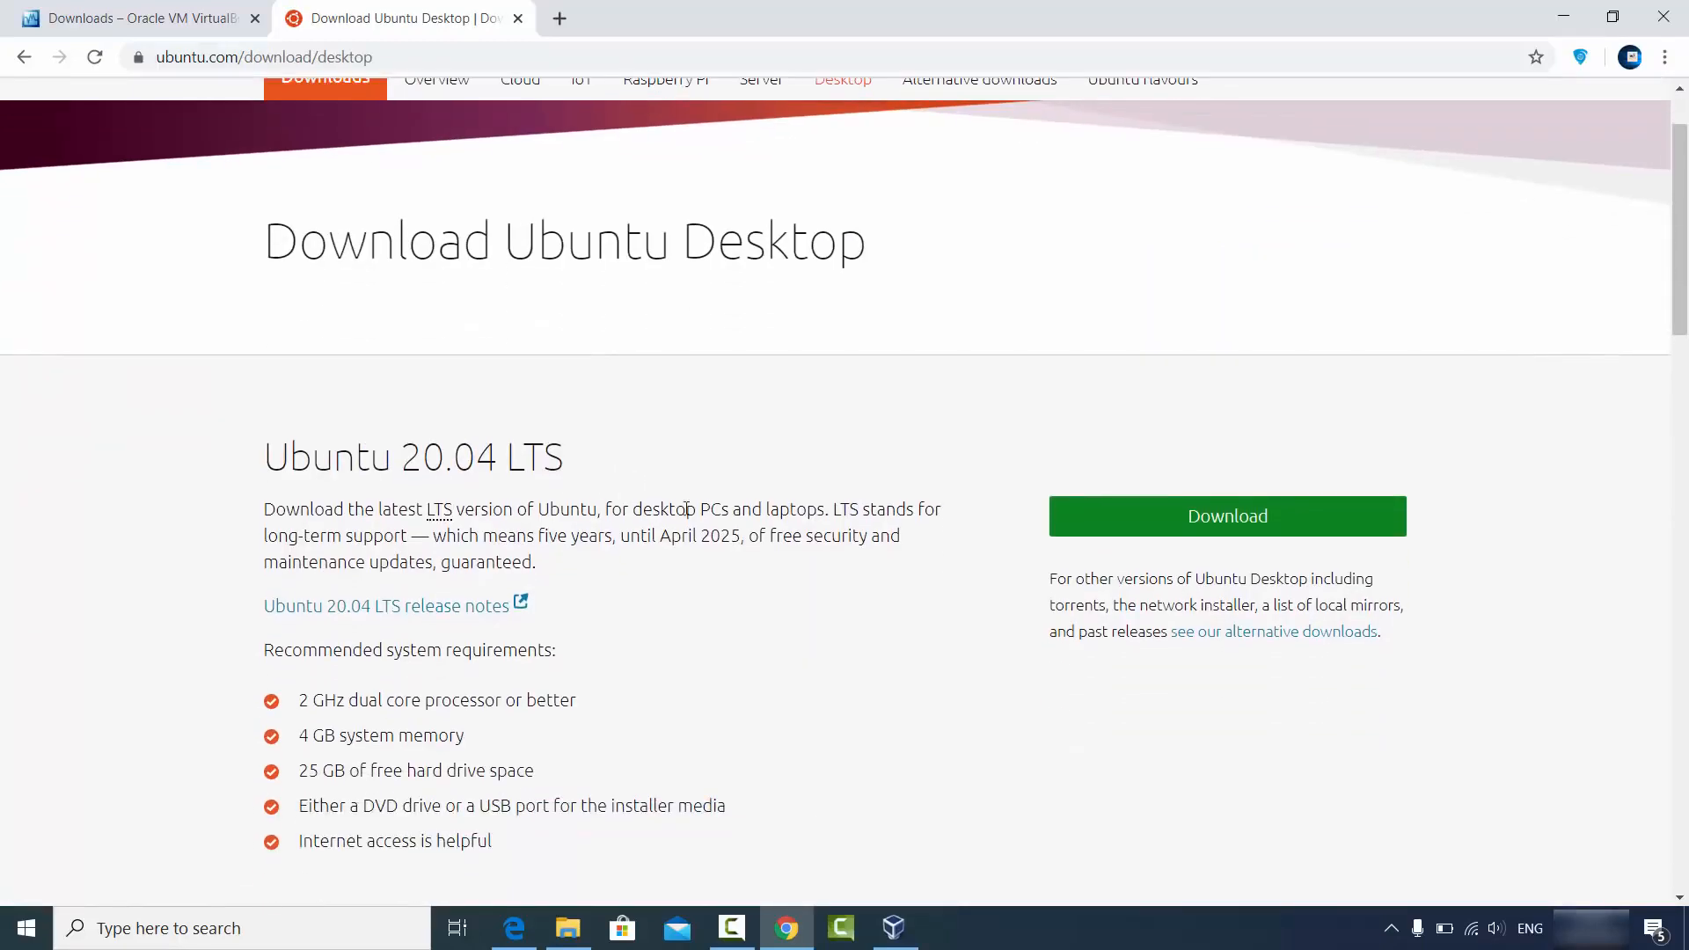
left_click(1144, 526)
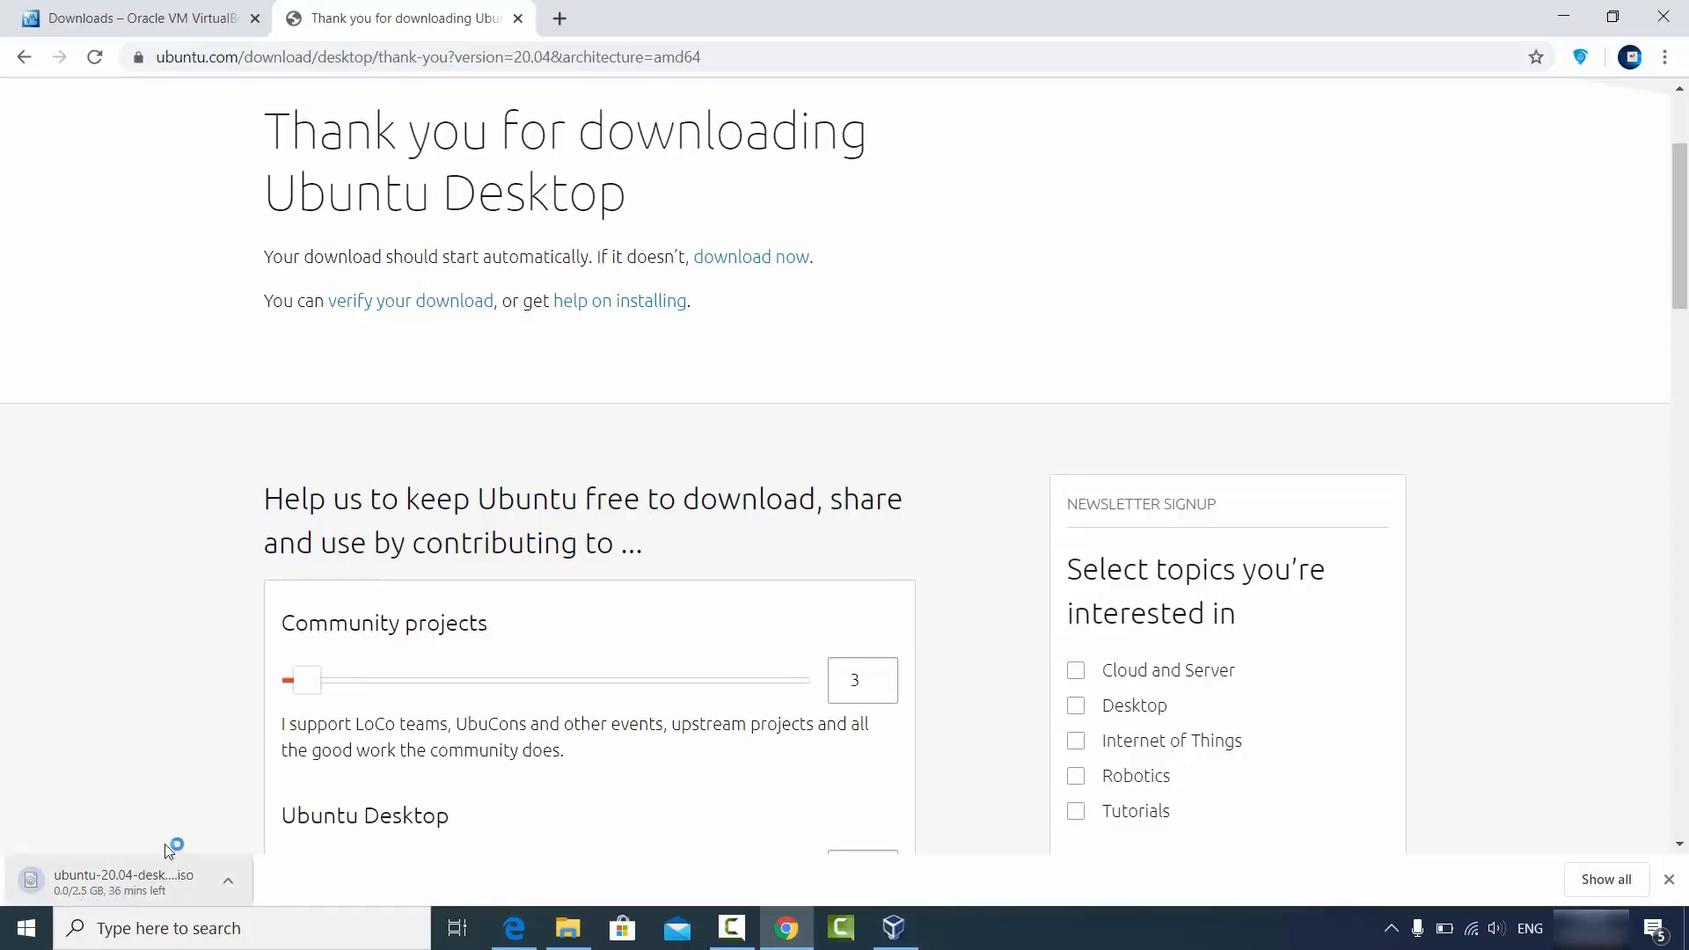
scroll(251, 666, "down", 4)
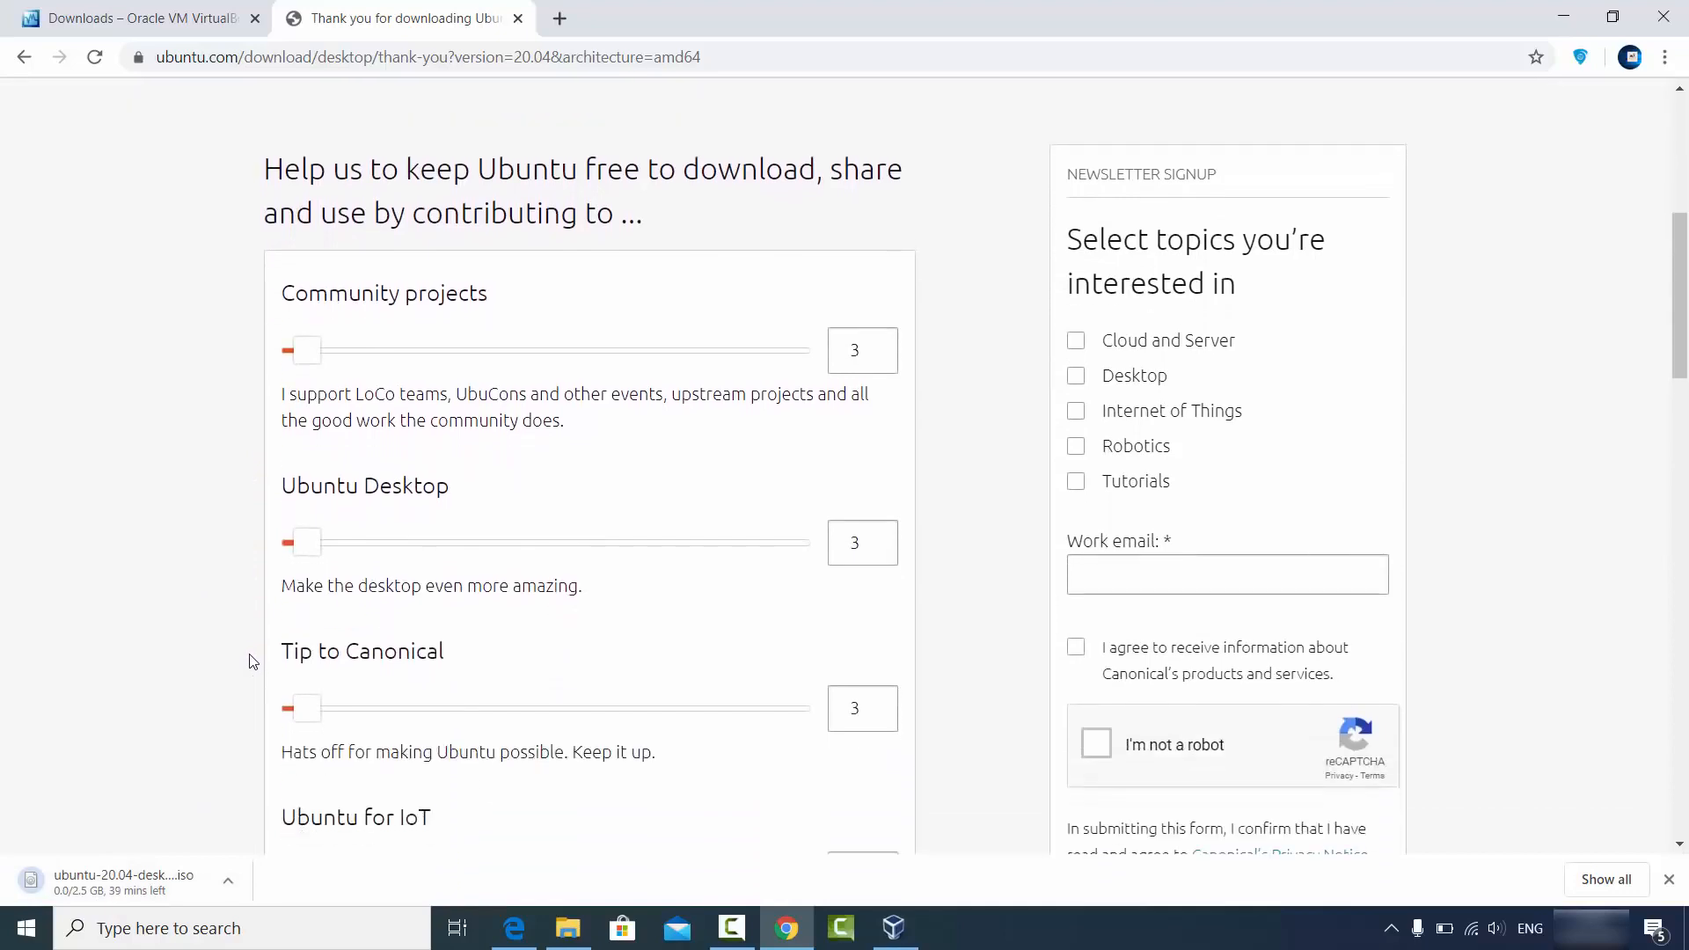
left_click(228, 881)
left_click(263, 843)
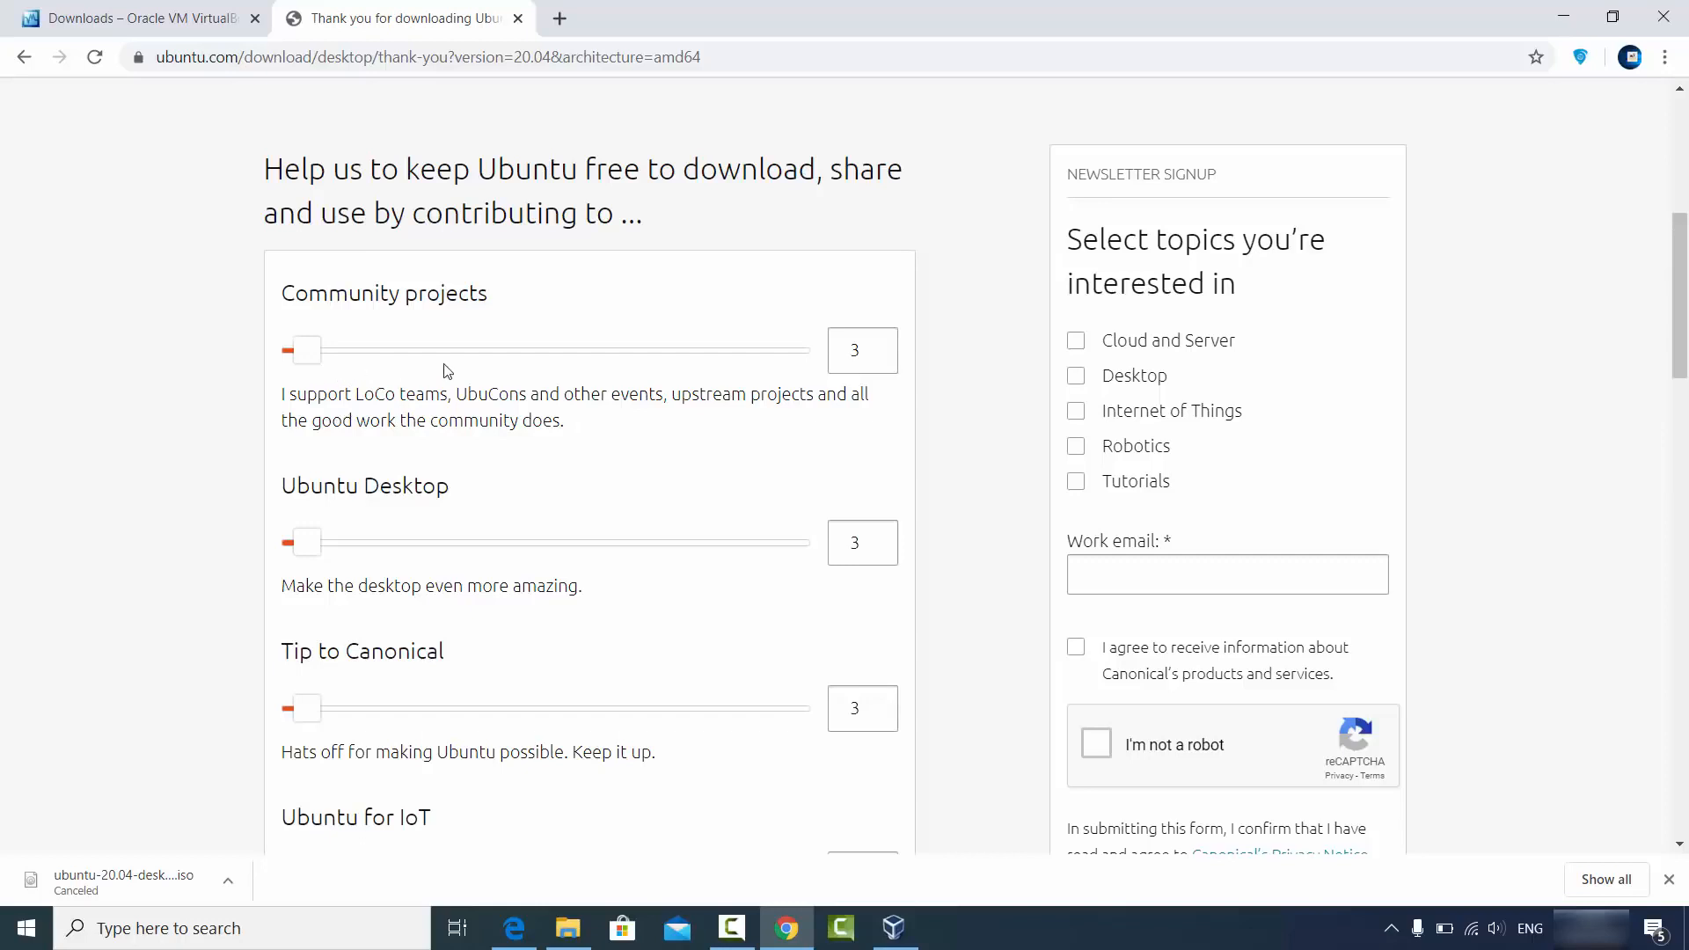
Minimise Chrome and open the D:\Videos\Ubuntu folder holding ubuntu-20.04-desktop-amd64.iso.
scroll(445, 381, "down", 2)
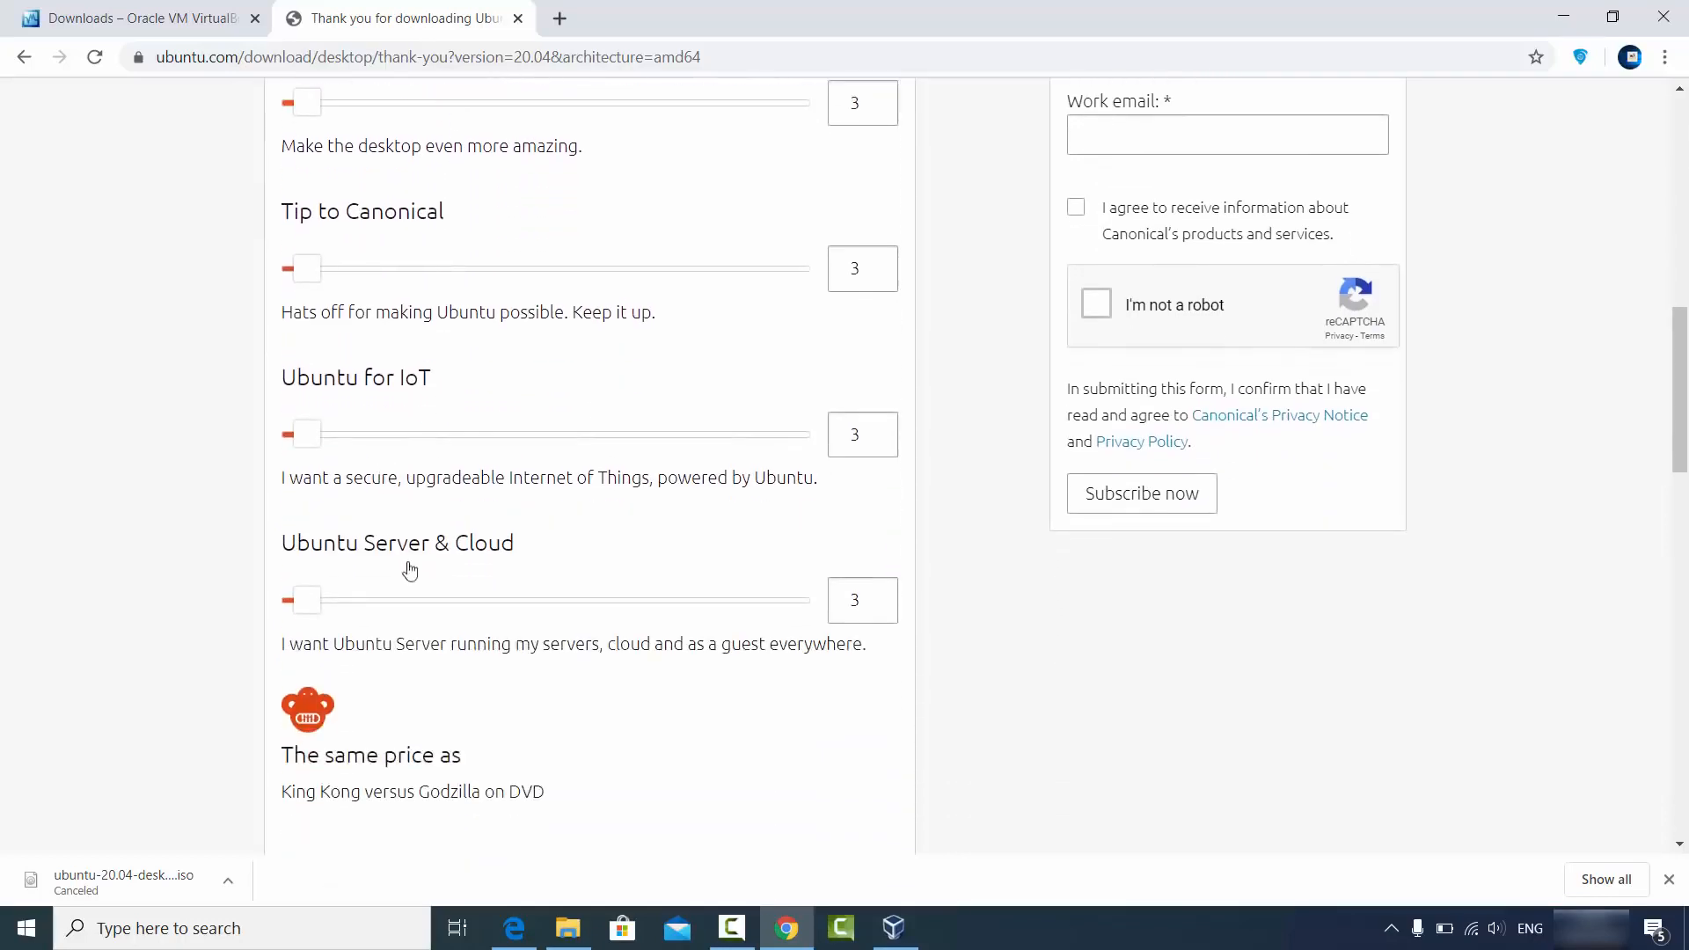
scroll(507, 528, "down", 3)
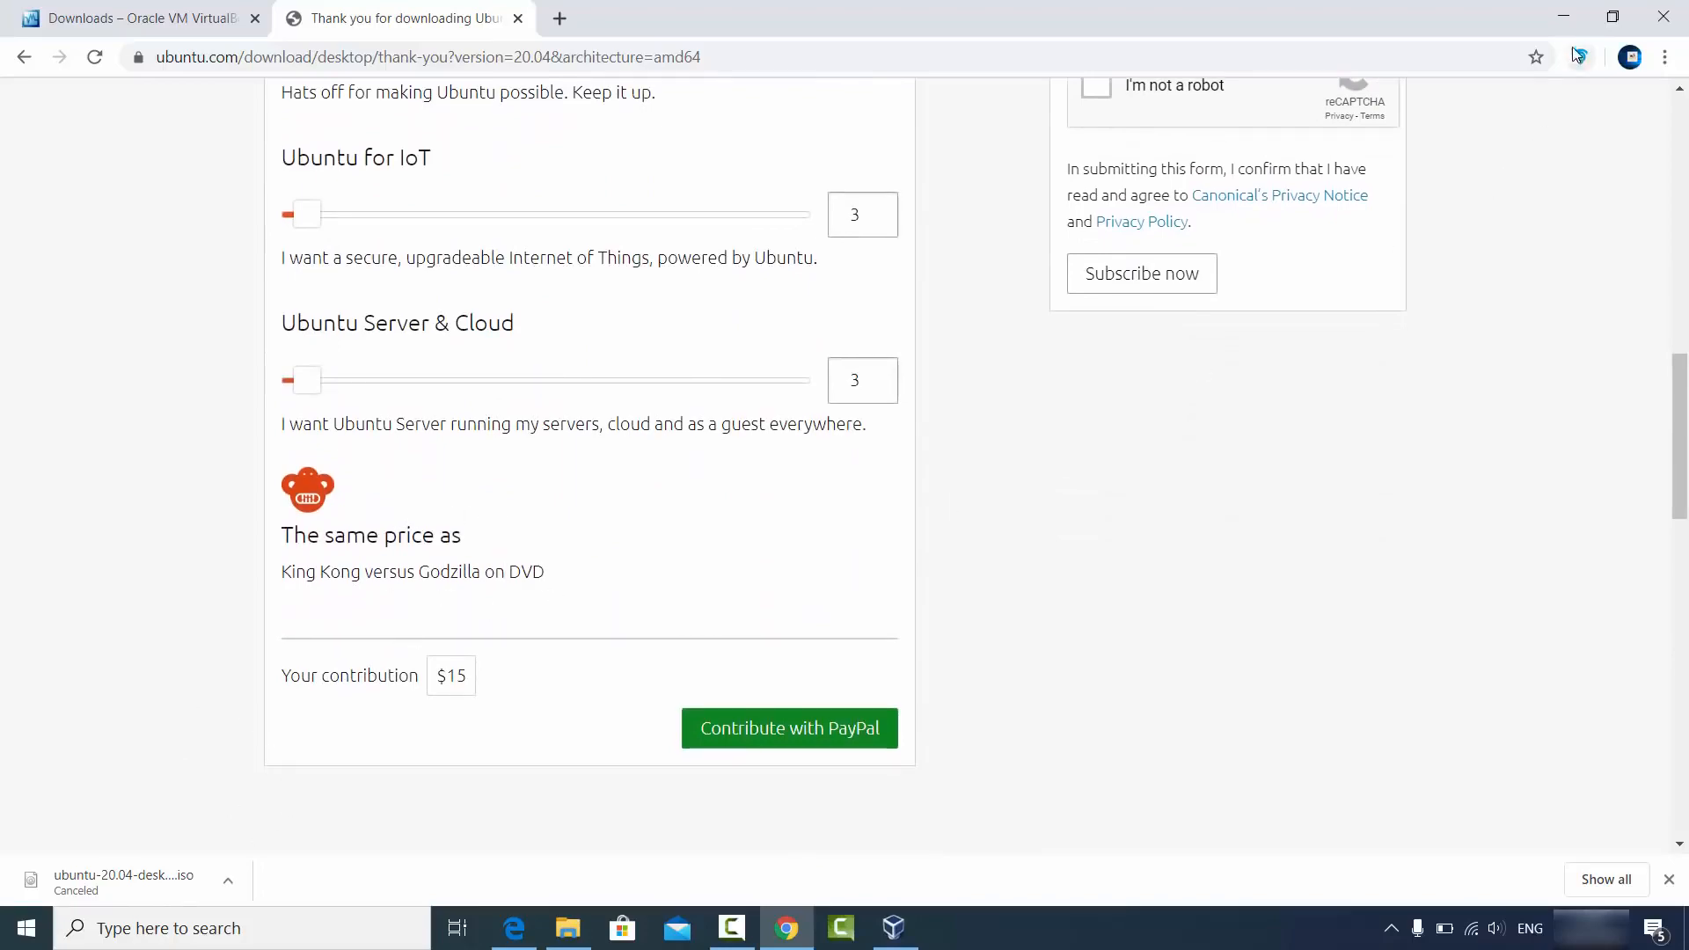
left_click(1563, 17)
left_click(568, 928)
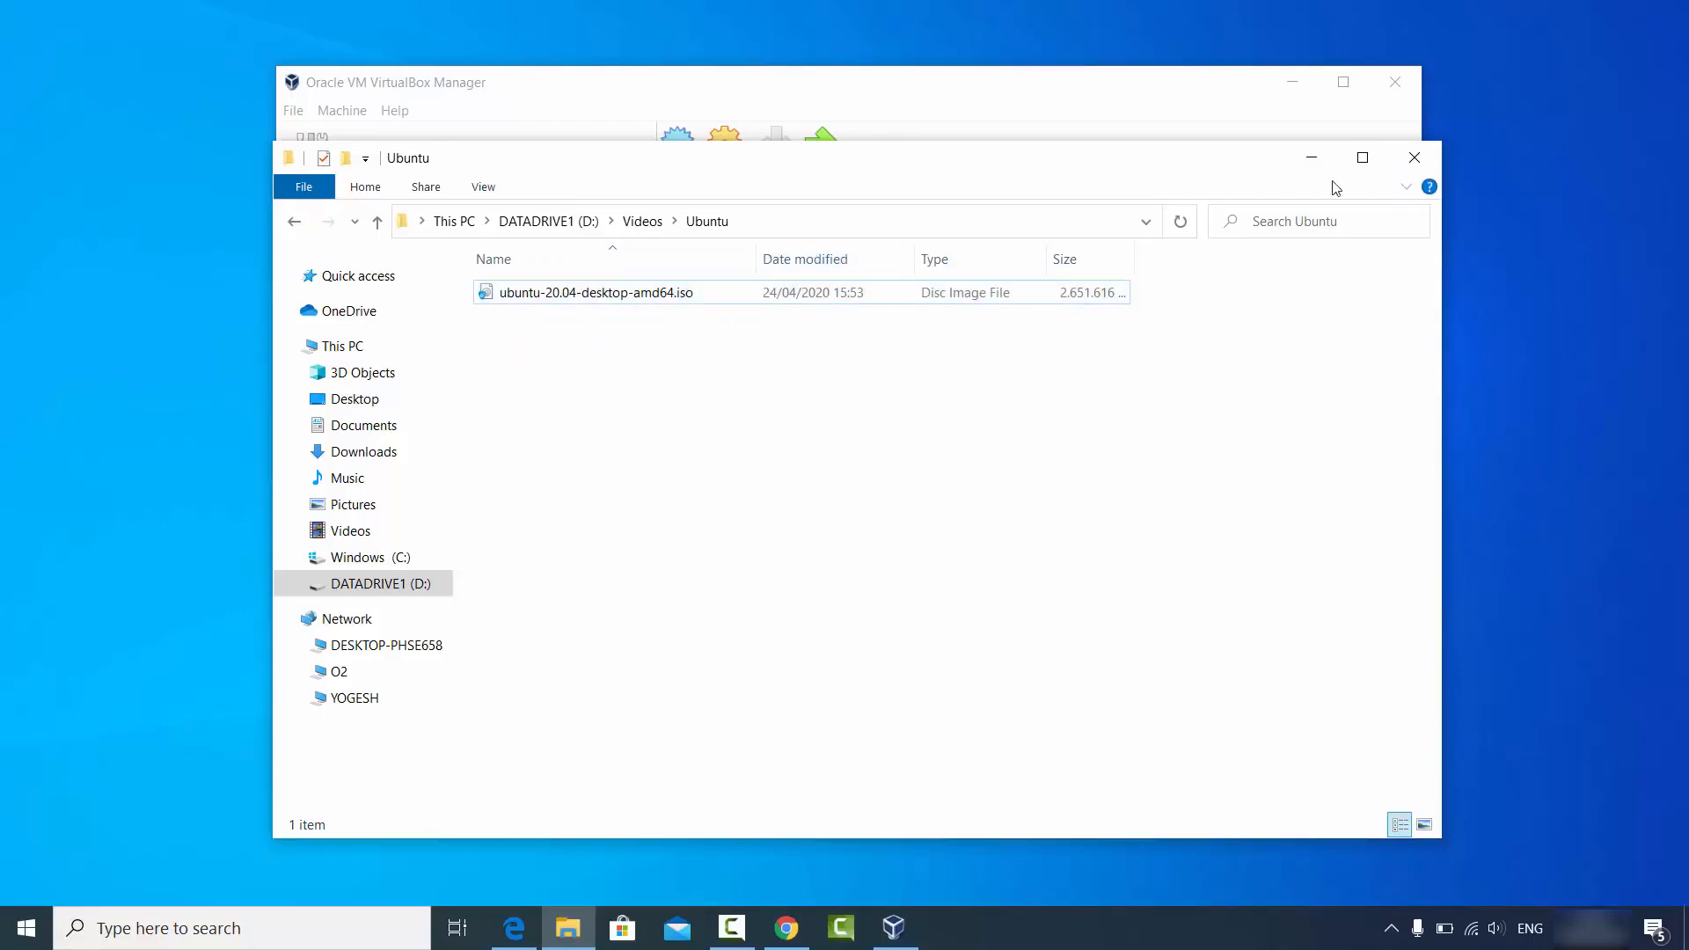
Minimise the Ubuntu folder and start the New virtual machine wizard.
left_click(1310, 158)
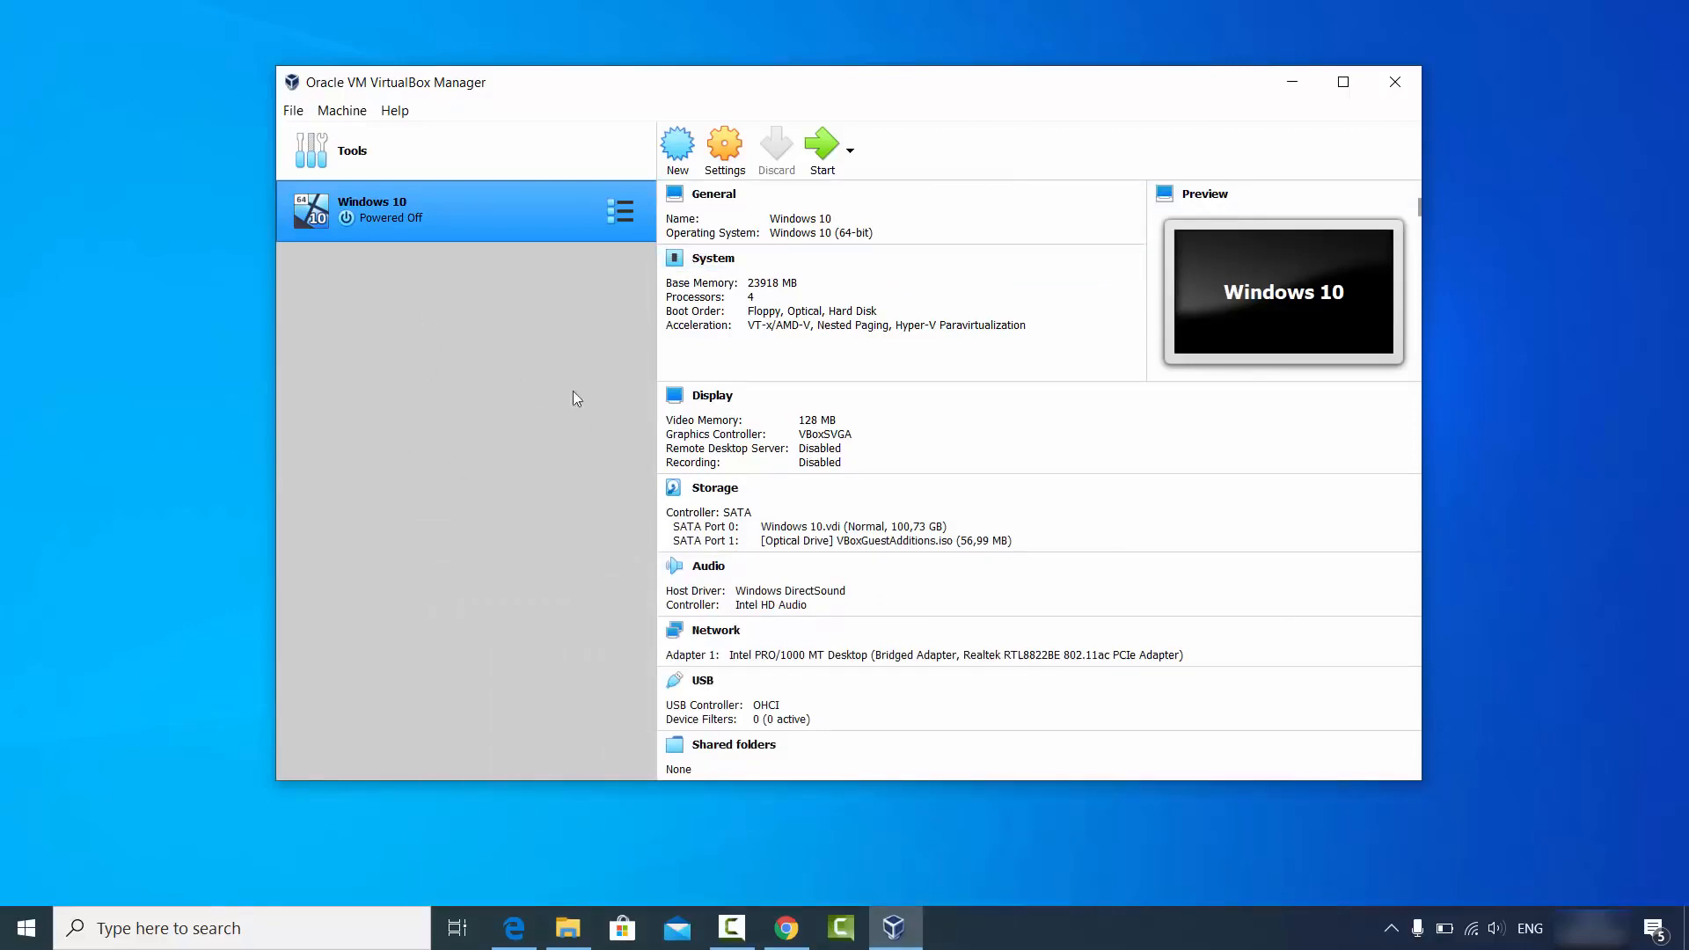
left_click(678, 158)
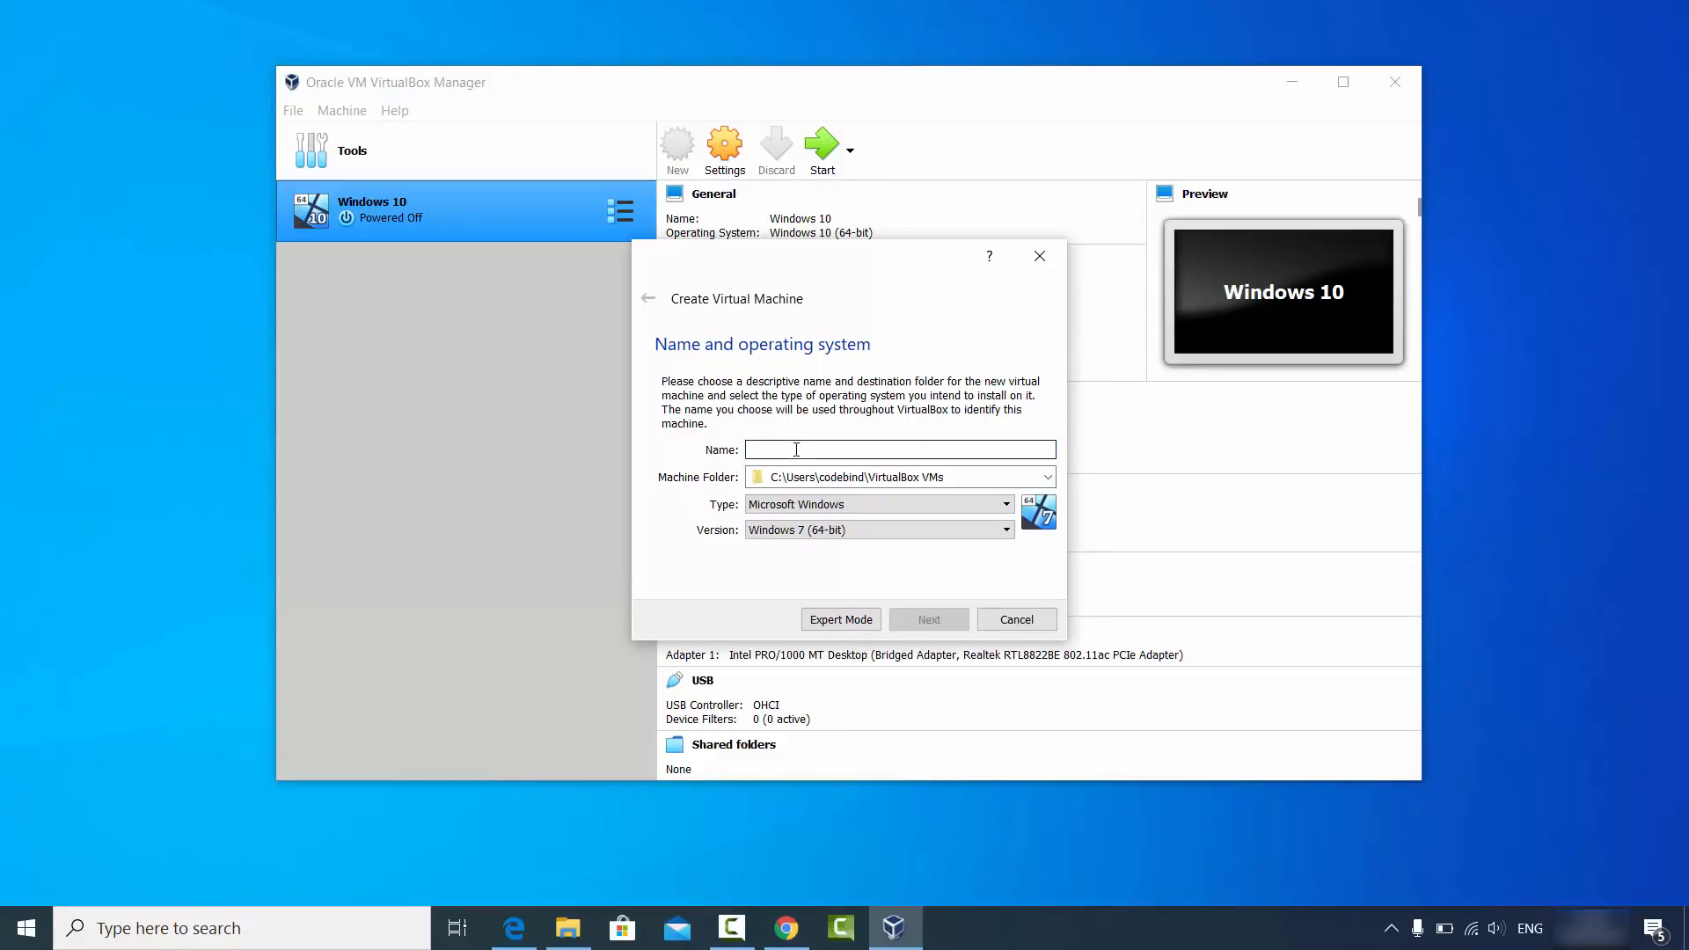
Name the new virtual machine 'Ubuntu 20.04'.
type("U")
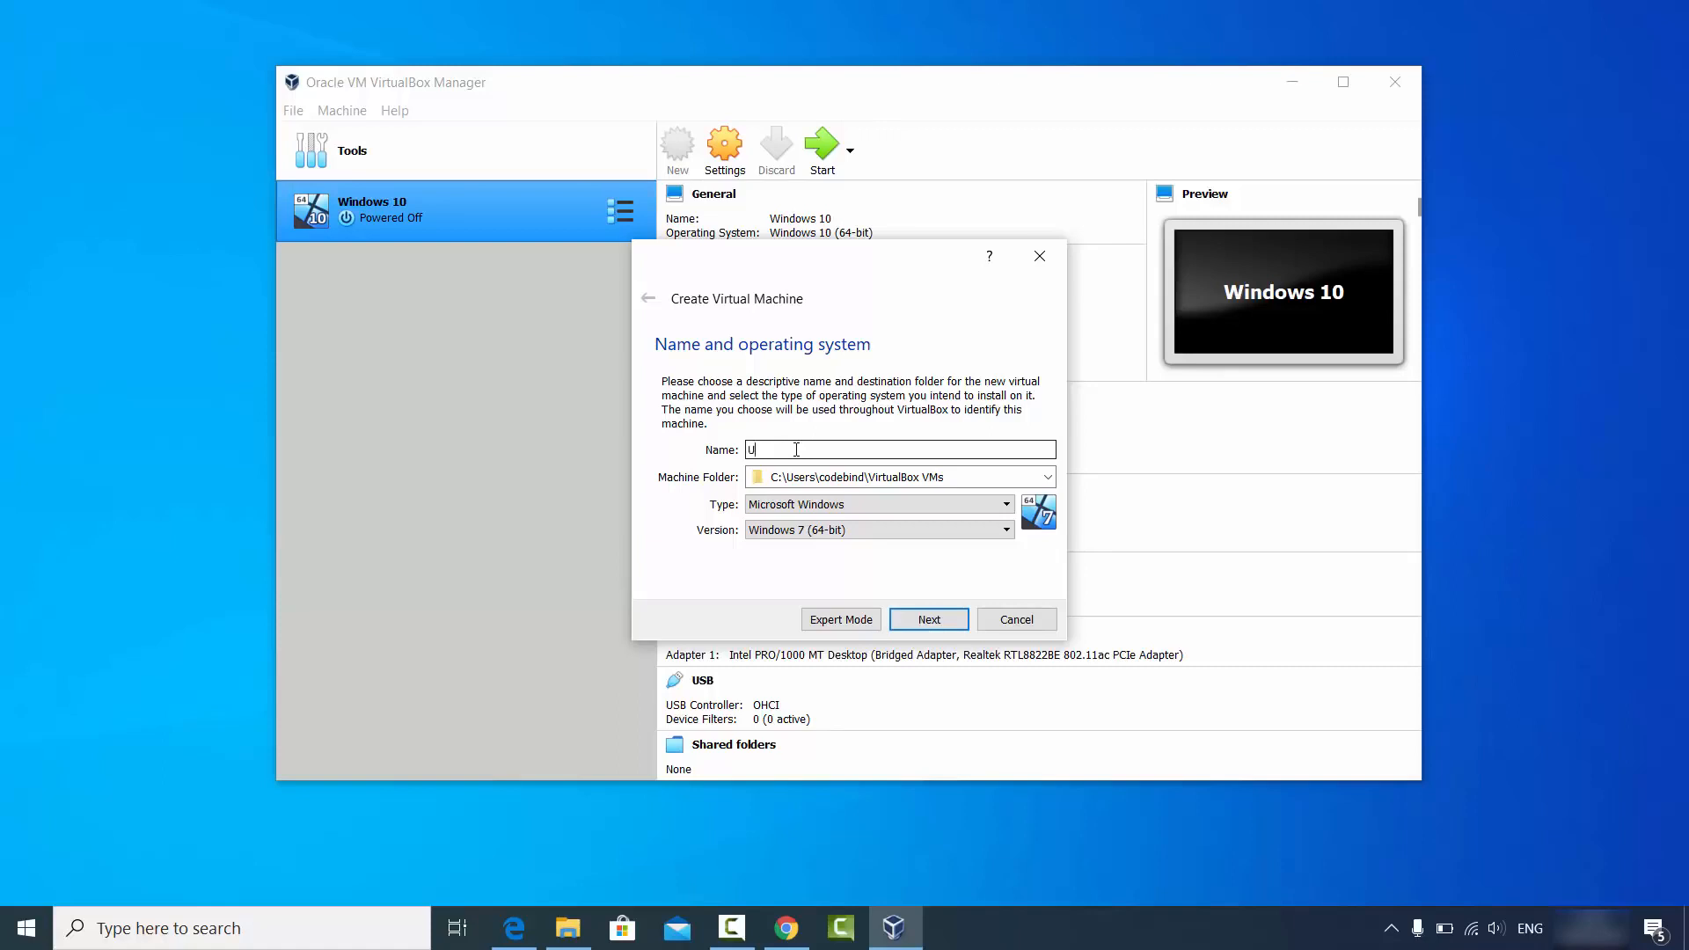
type("buntu")
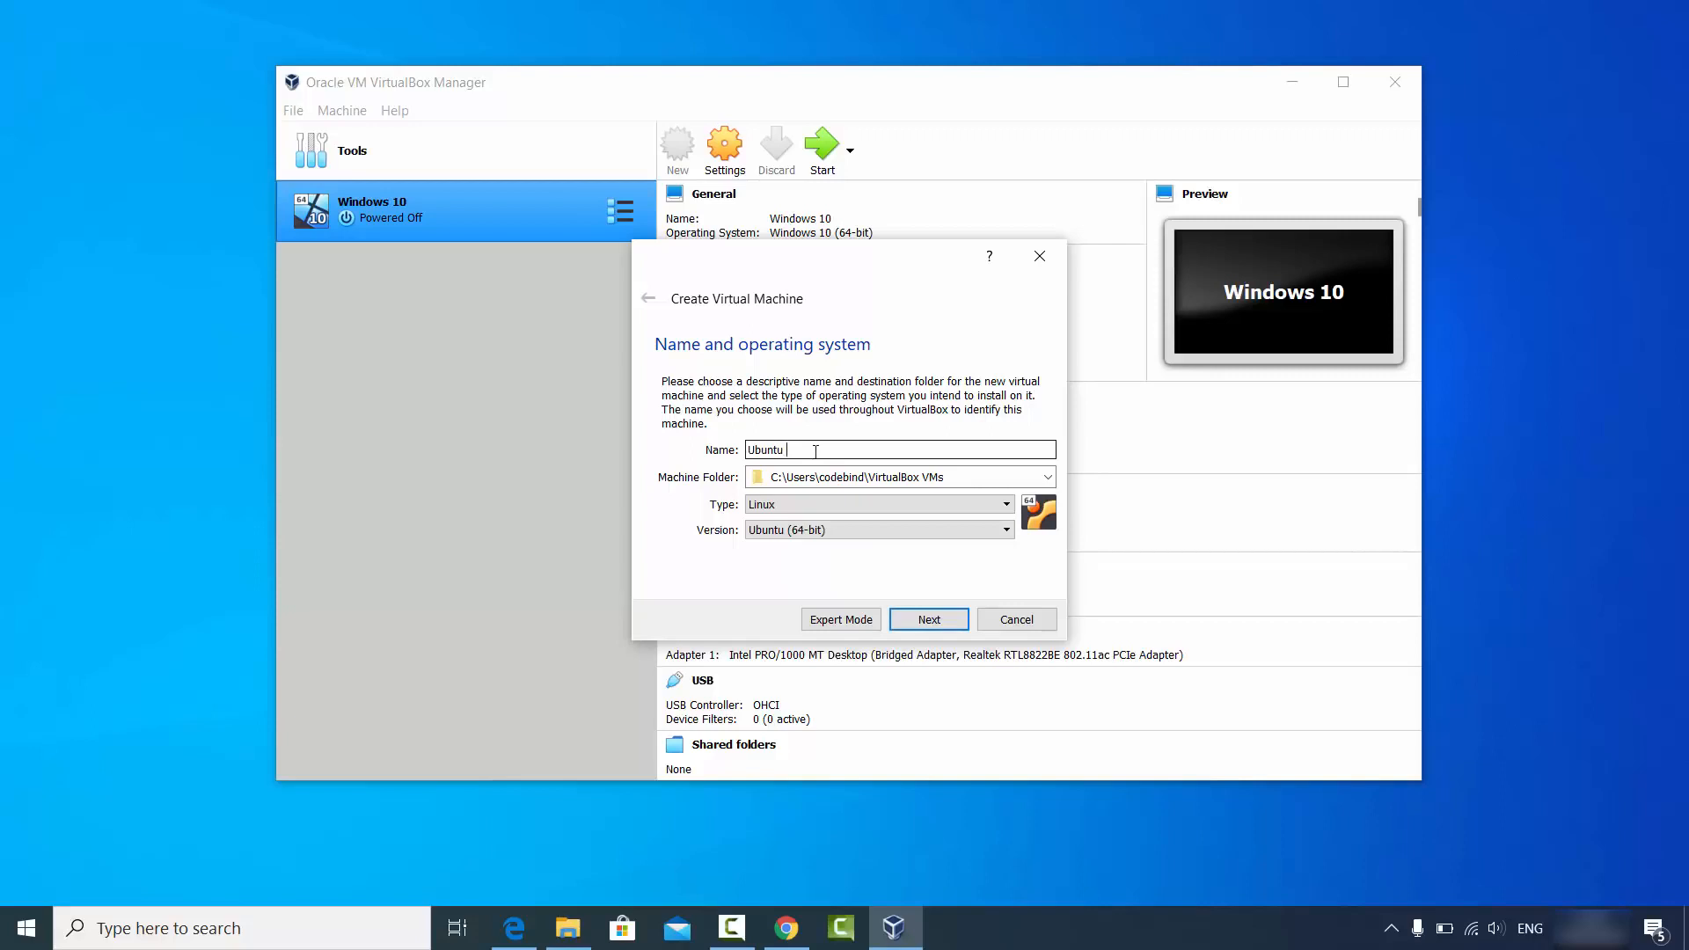
type("20.04")
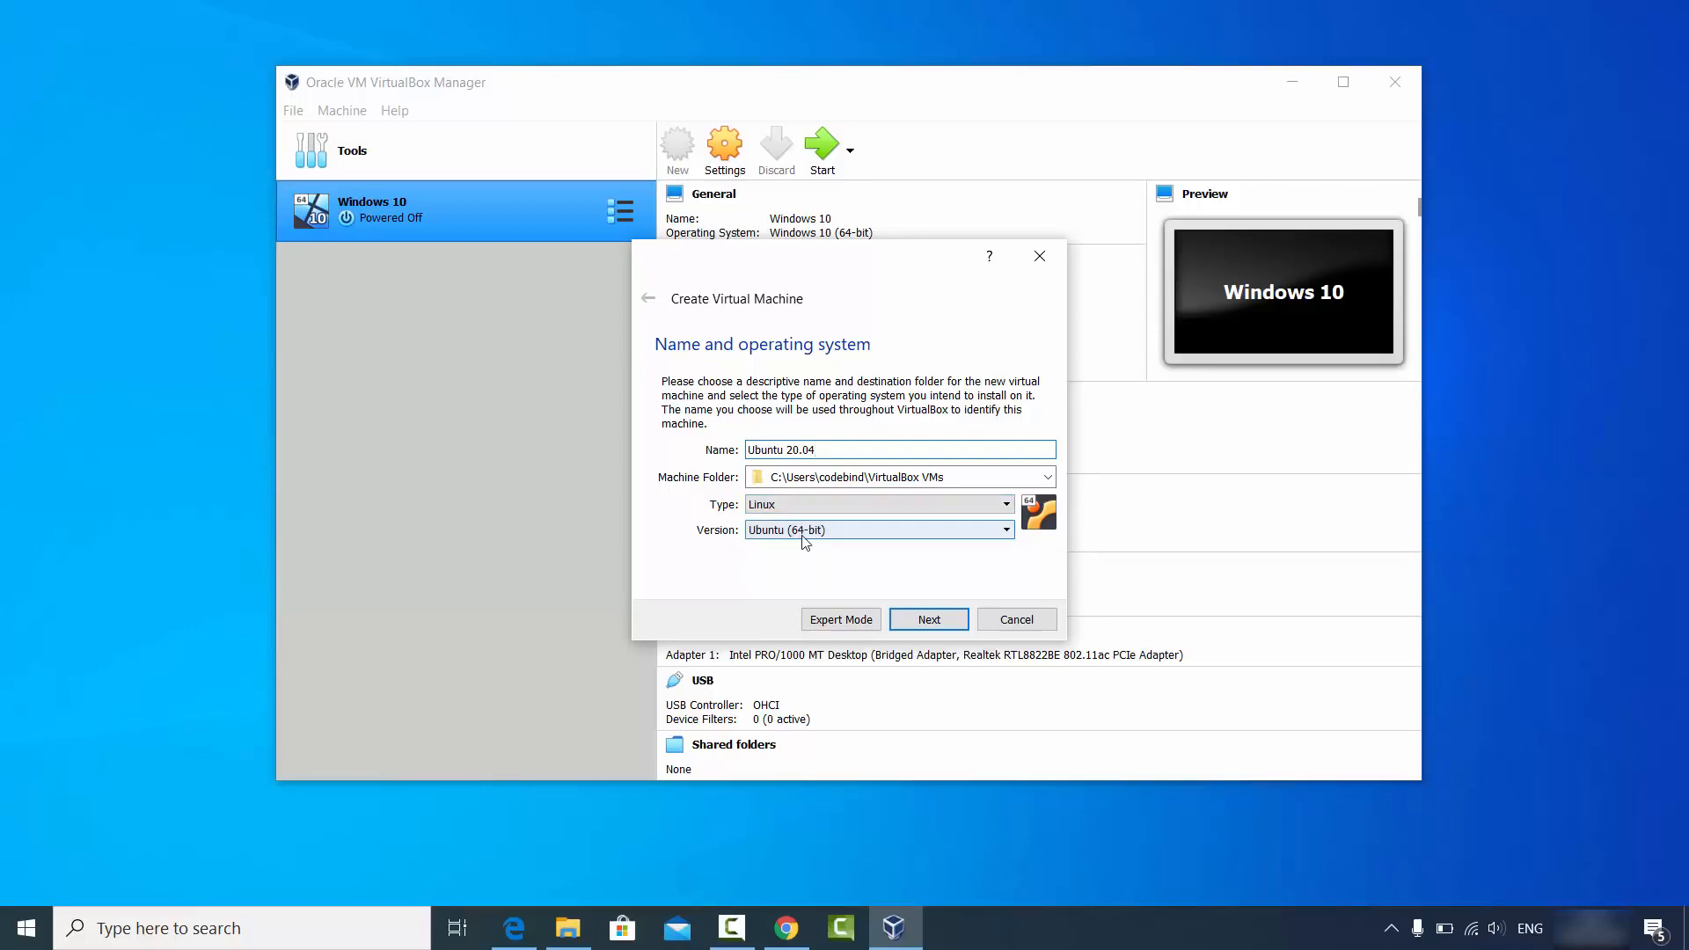
left_click(568, 927)
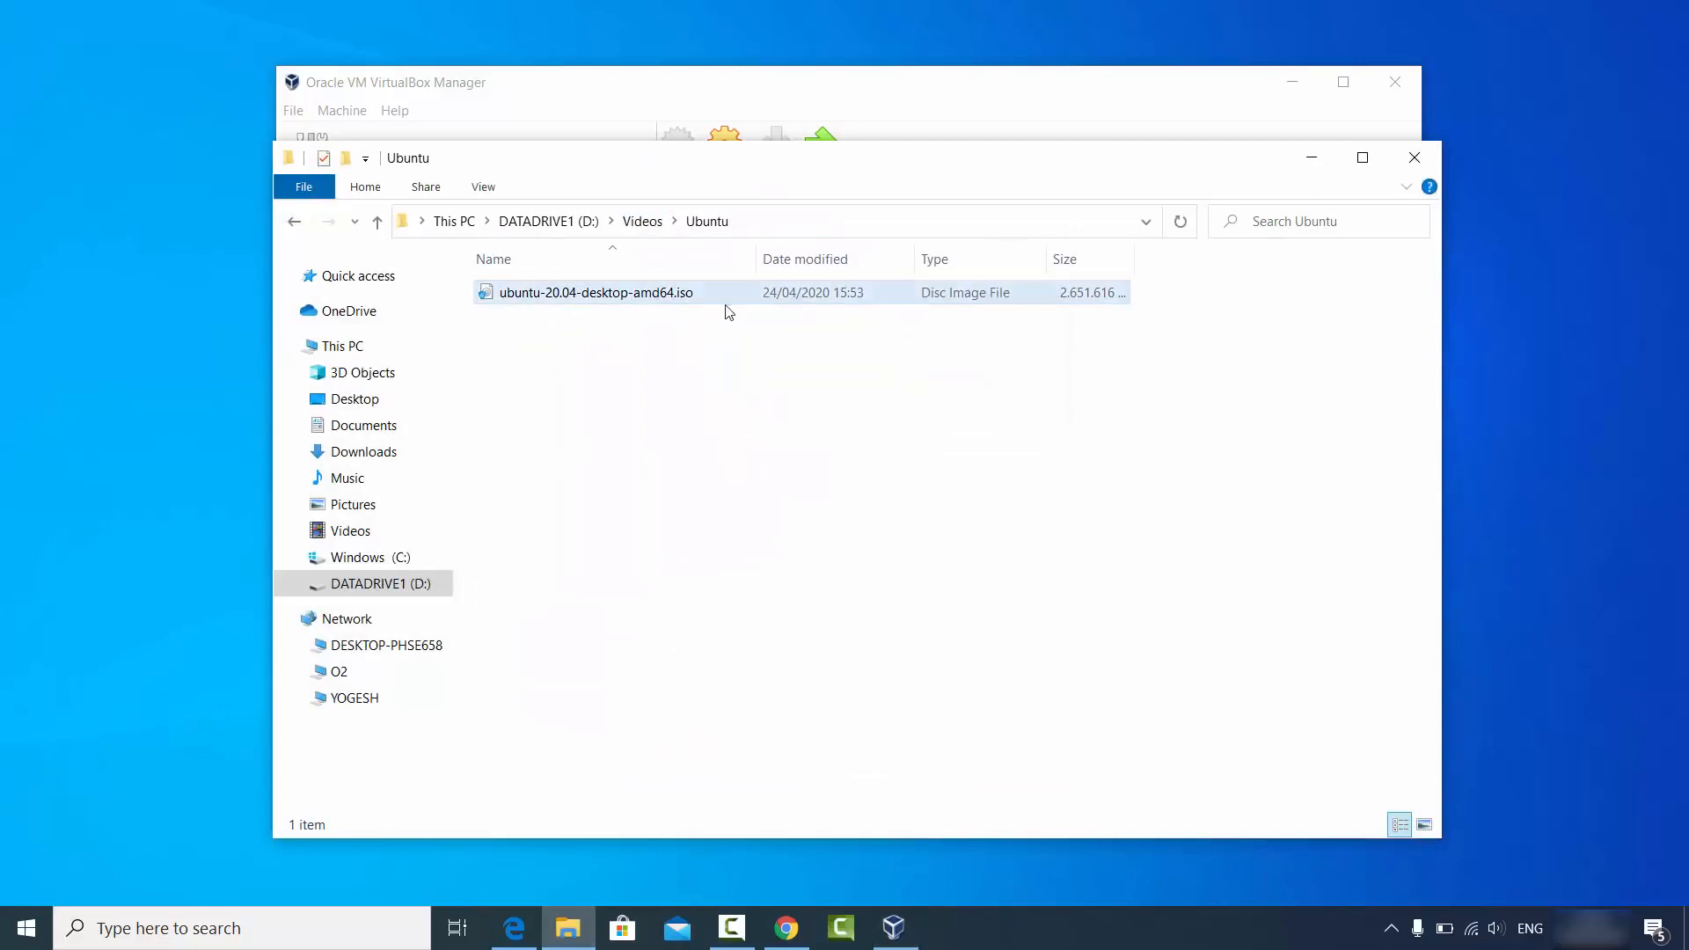
left_click(1305, 162)
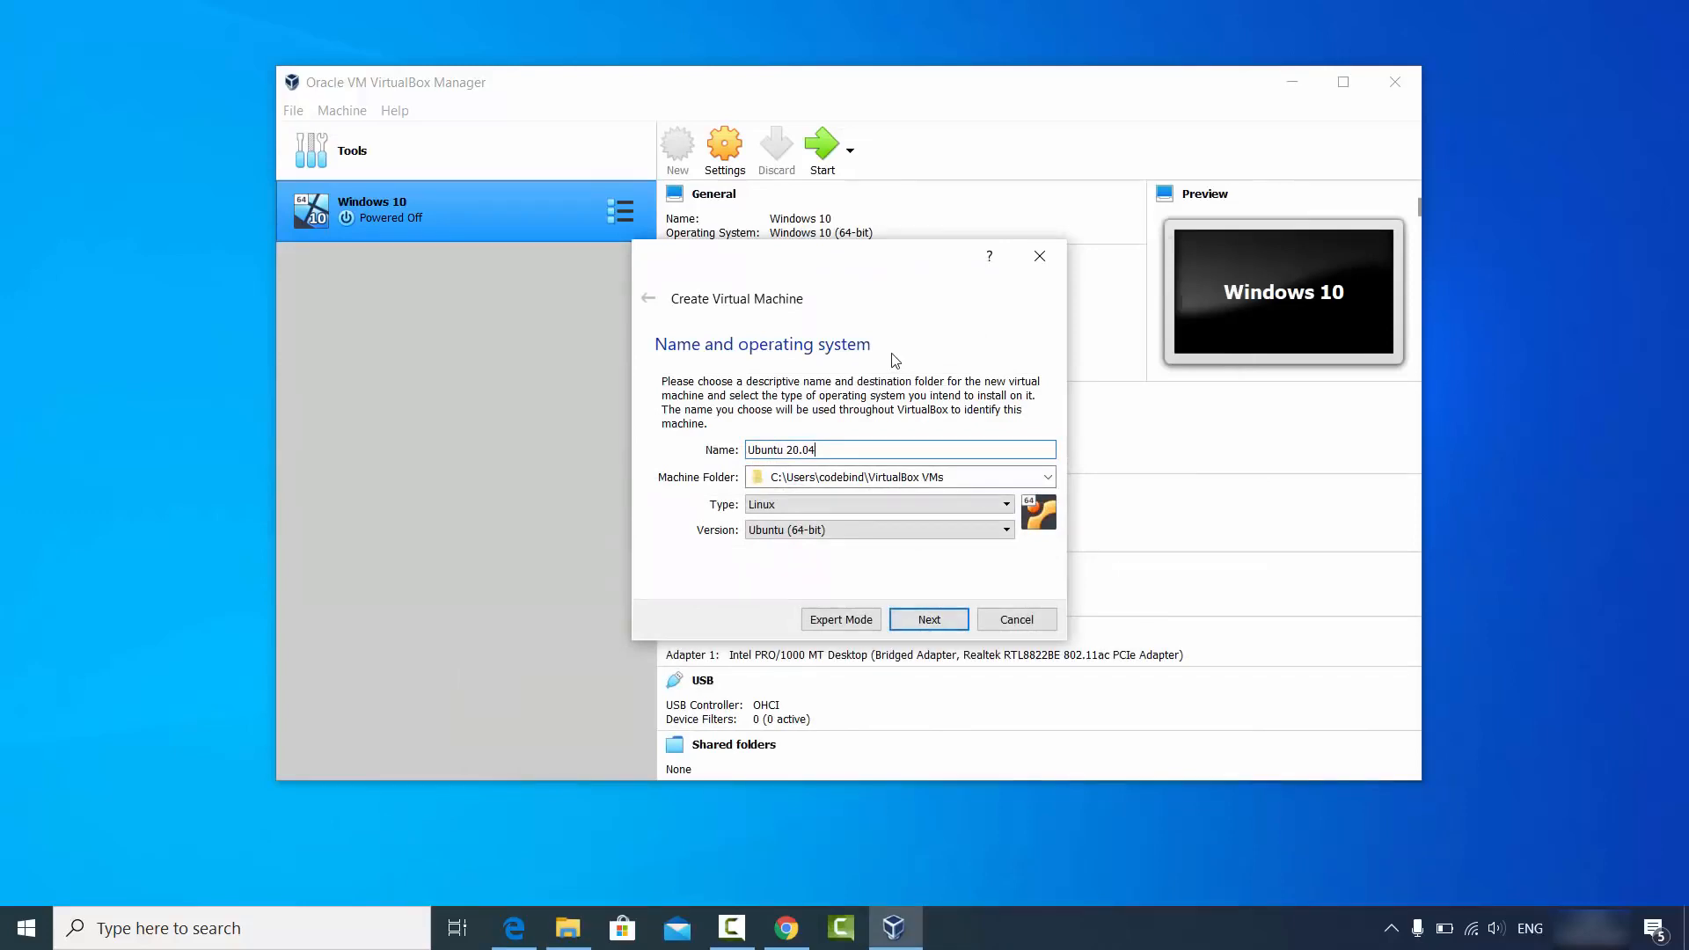
Keep version Ubuntu (64-bit) and continue to the memory size step.
left_click(814, 532)
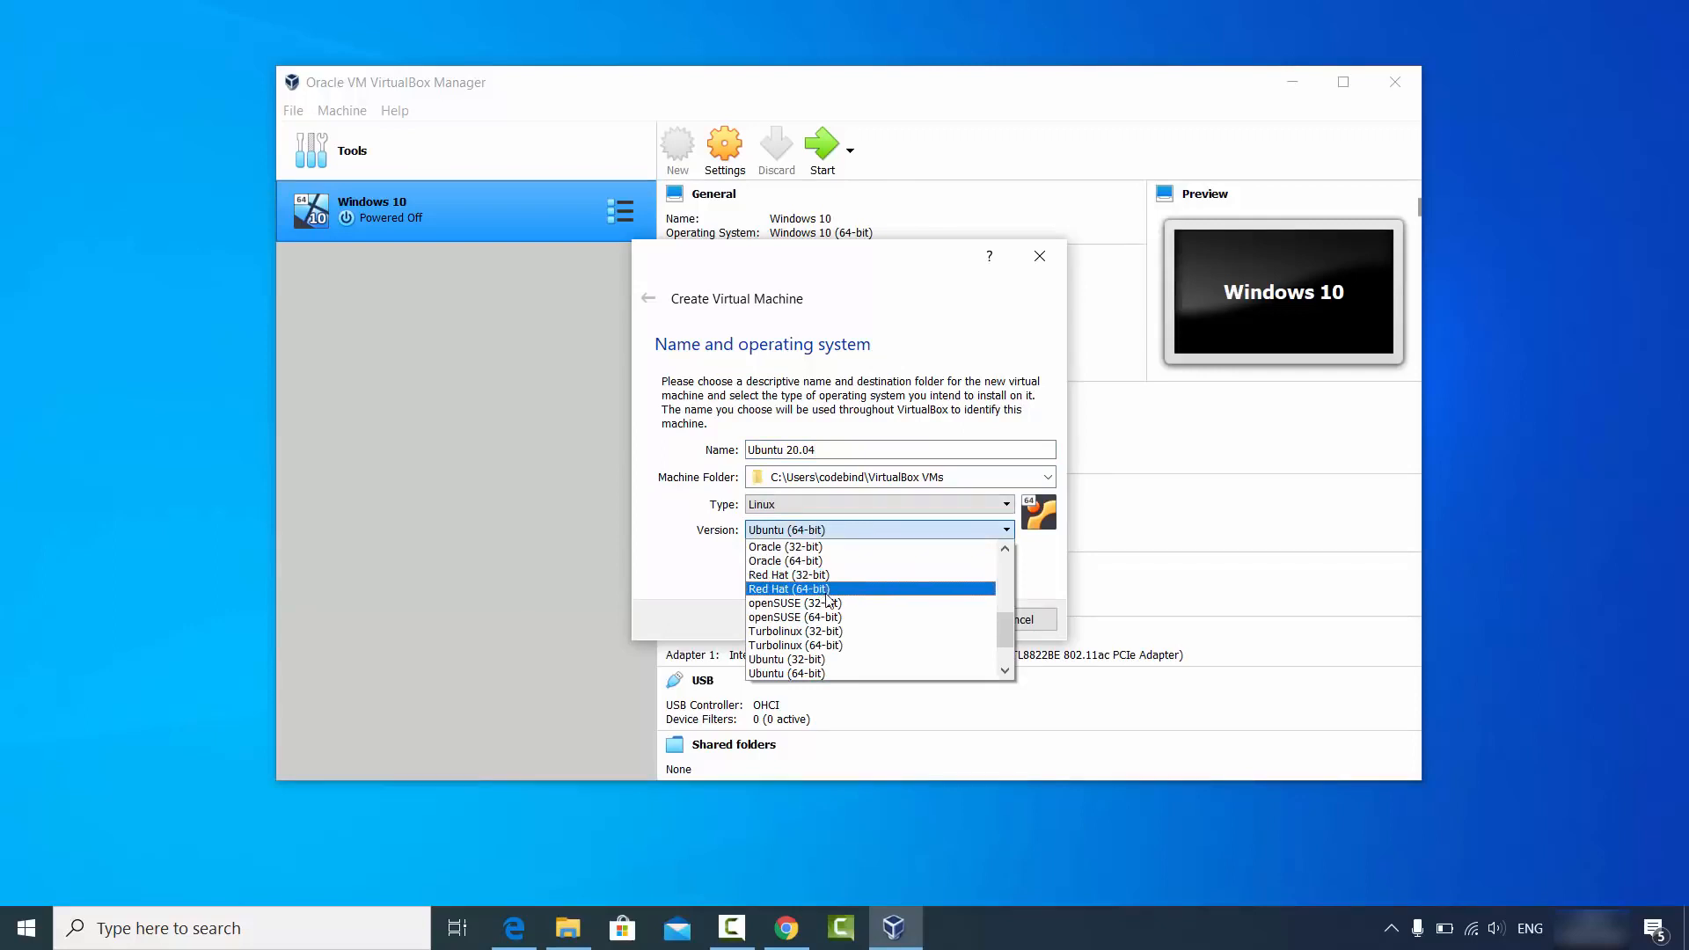
scroll(827, 607, "down", 2)
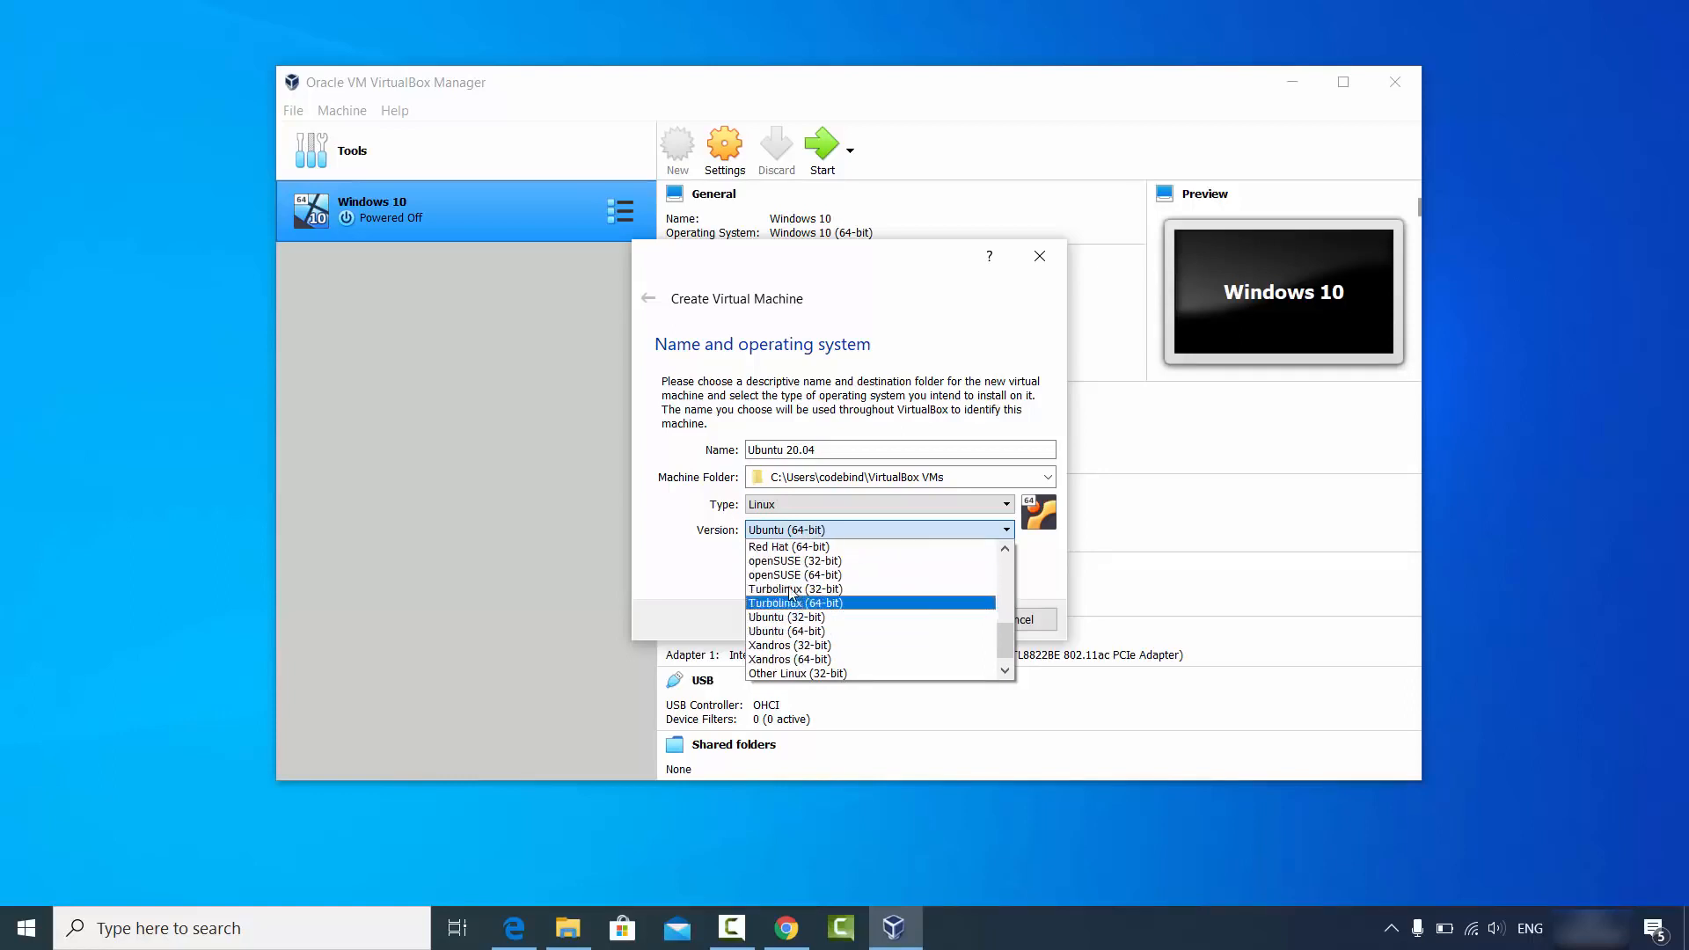
scroll(803, 645, "down", 1)
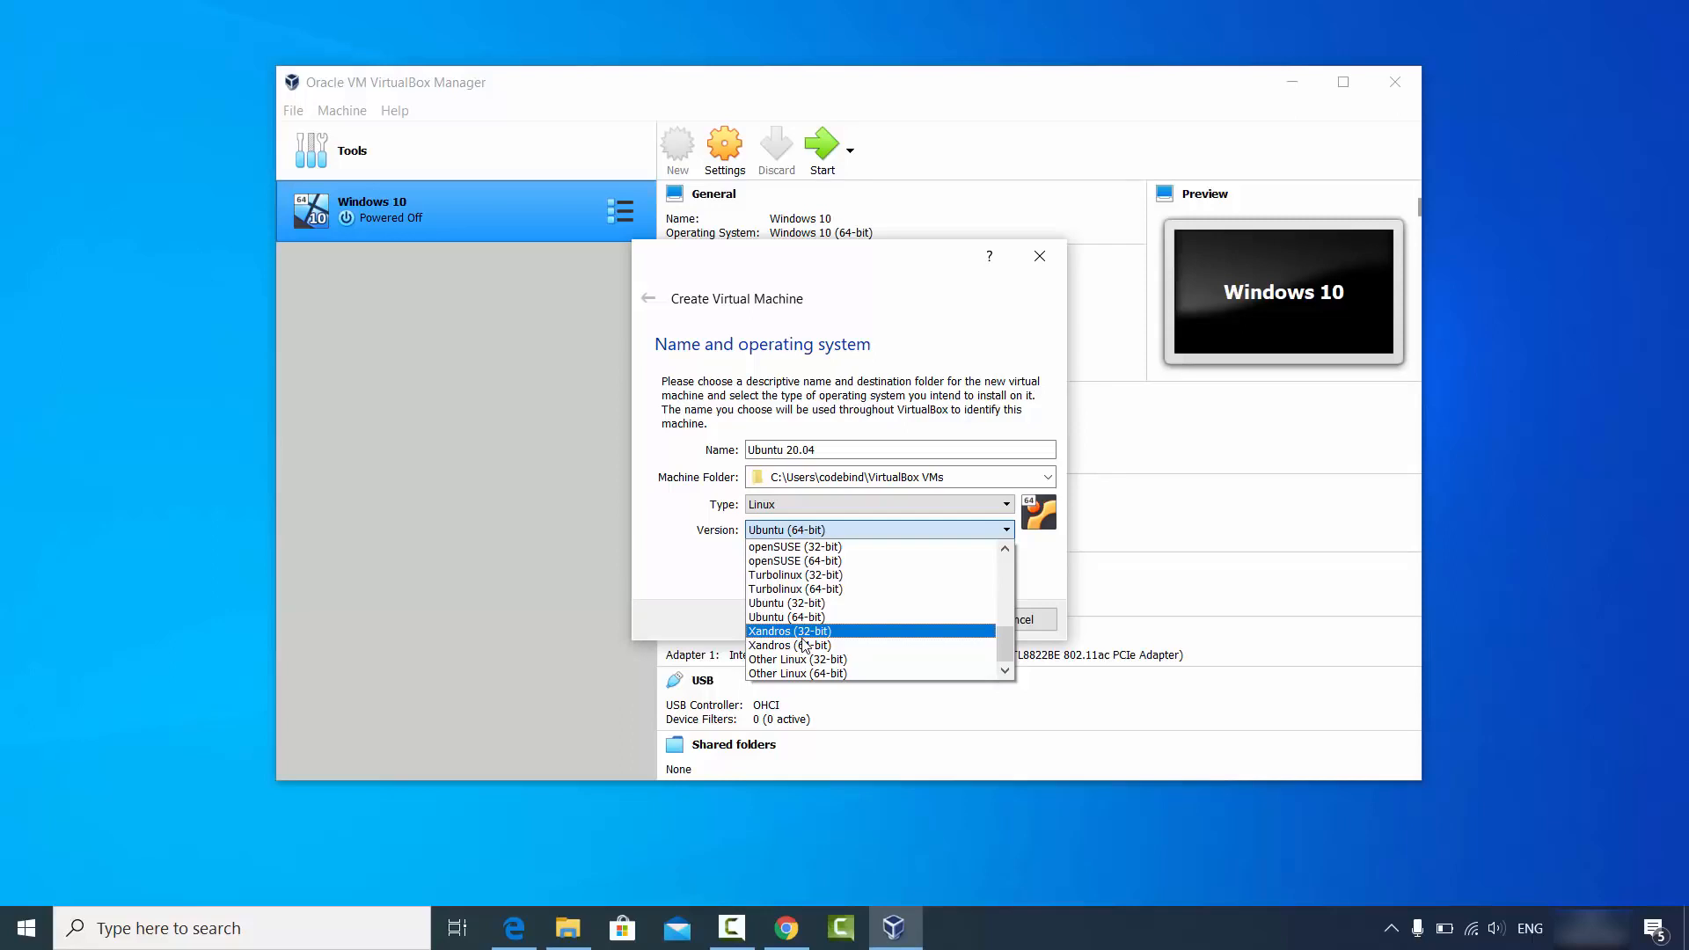
left_click(704, 593)
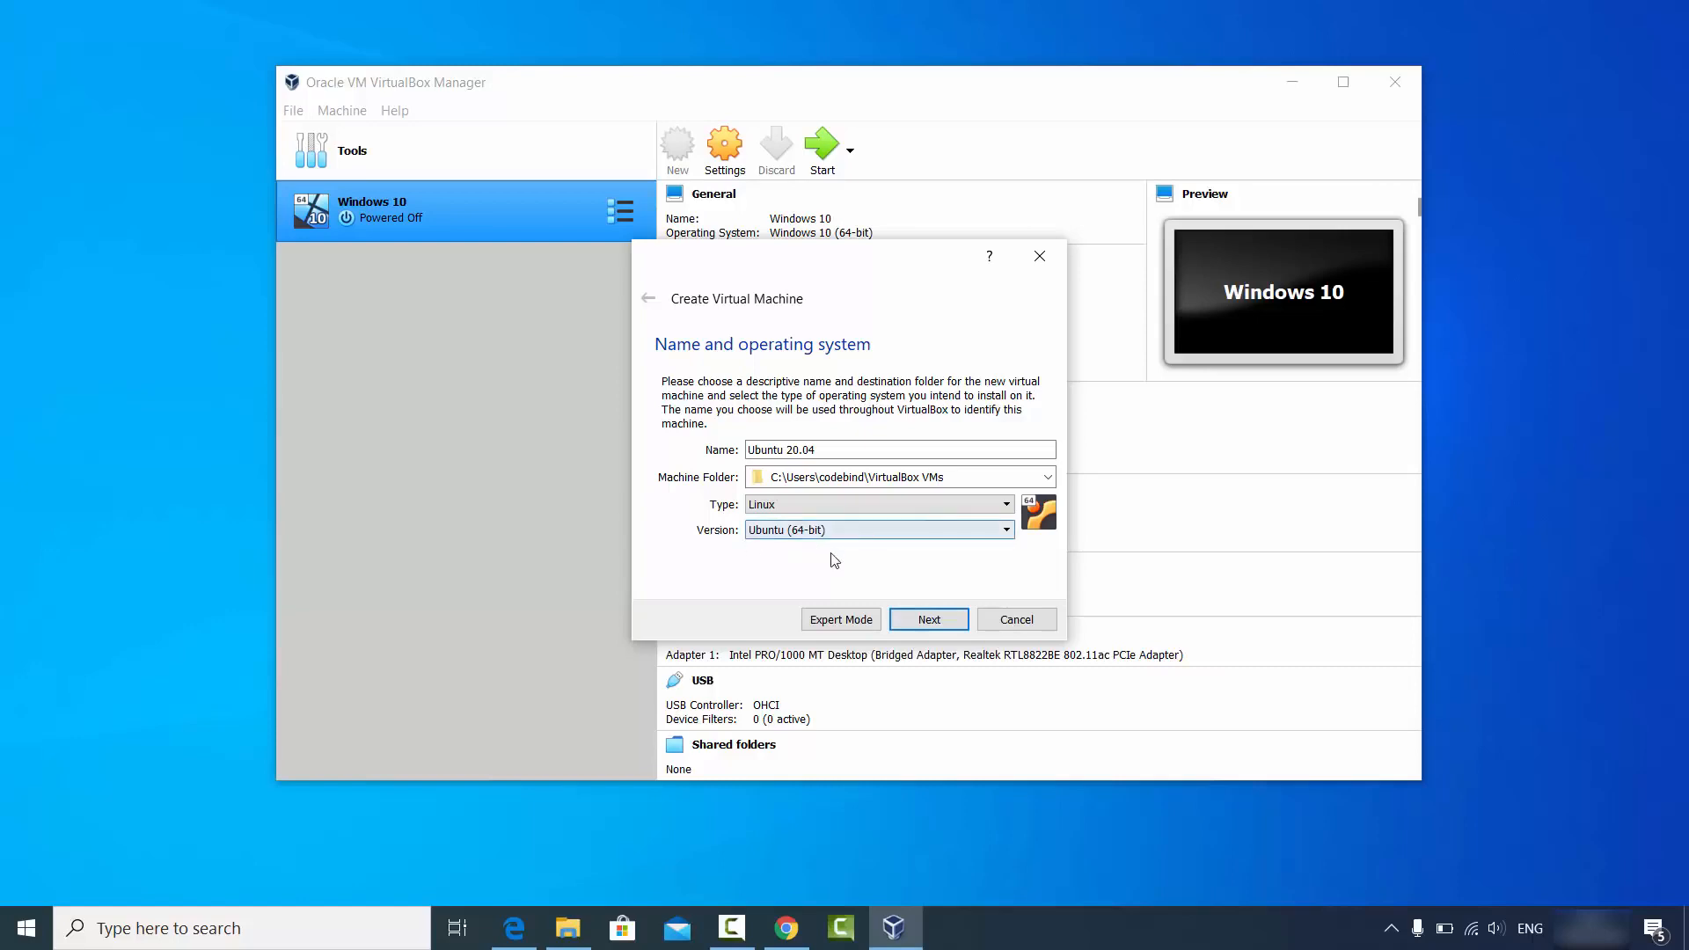
left_click(911, 621)
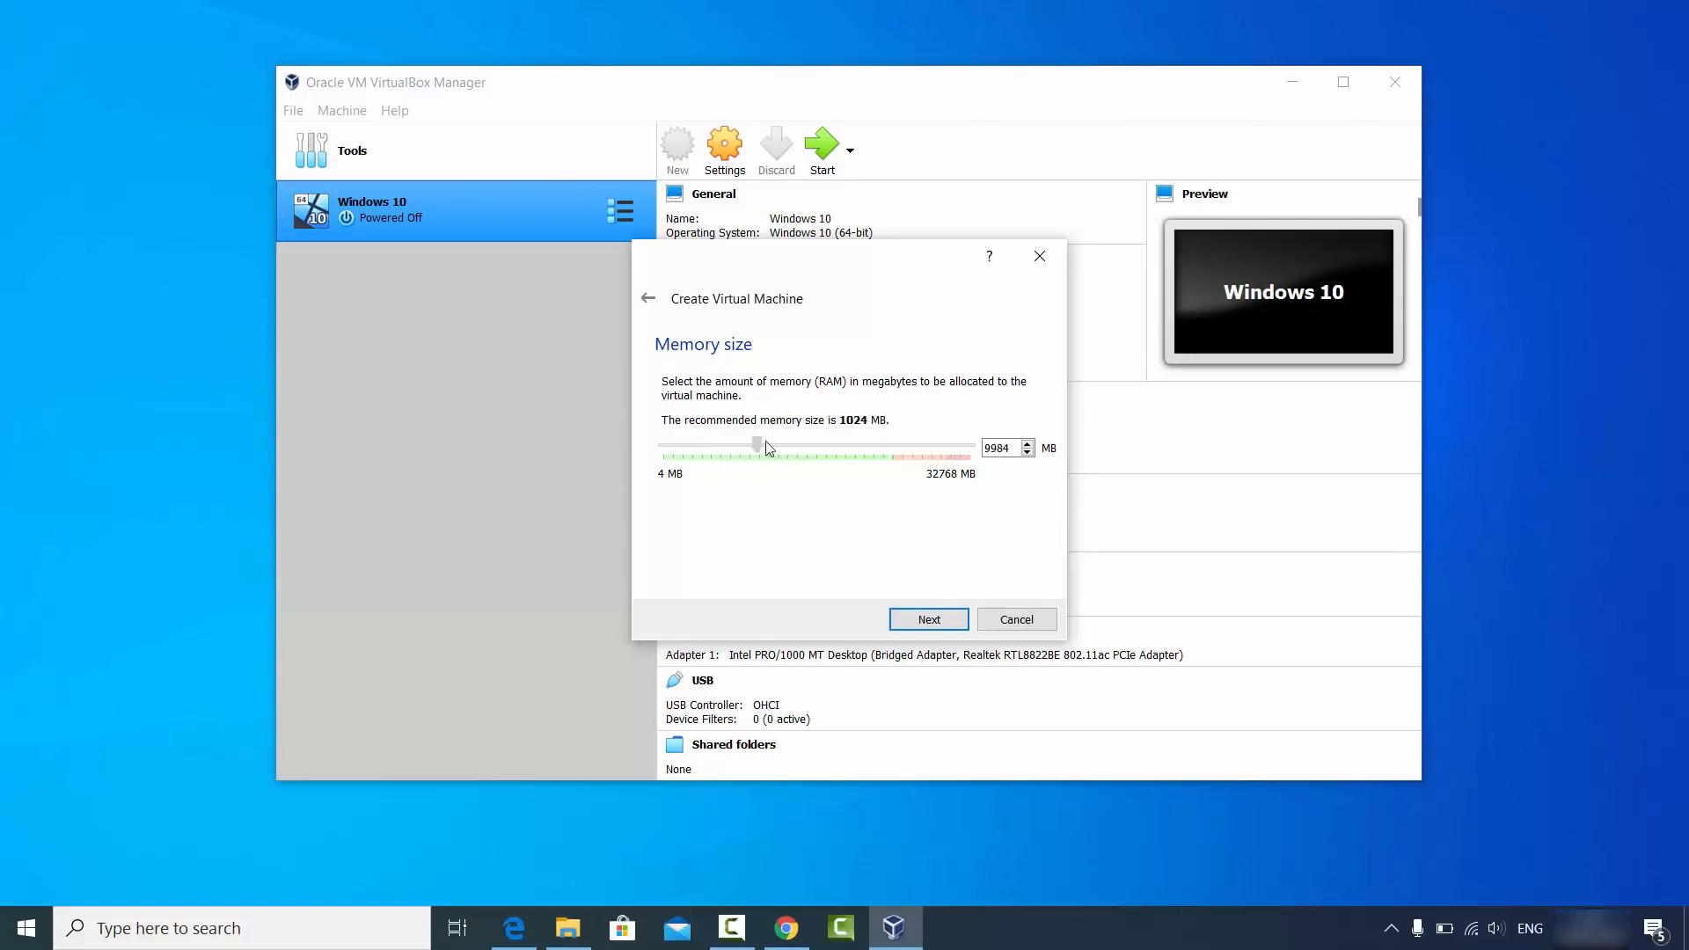
Set memory to 24483 MB and choose to create a new virtual hard disk.
left_click_drag(768, 448, 897, 458)
left_click(918, 621)
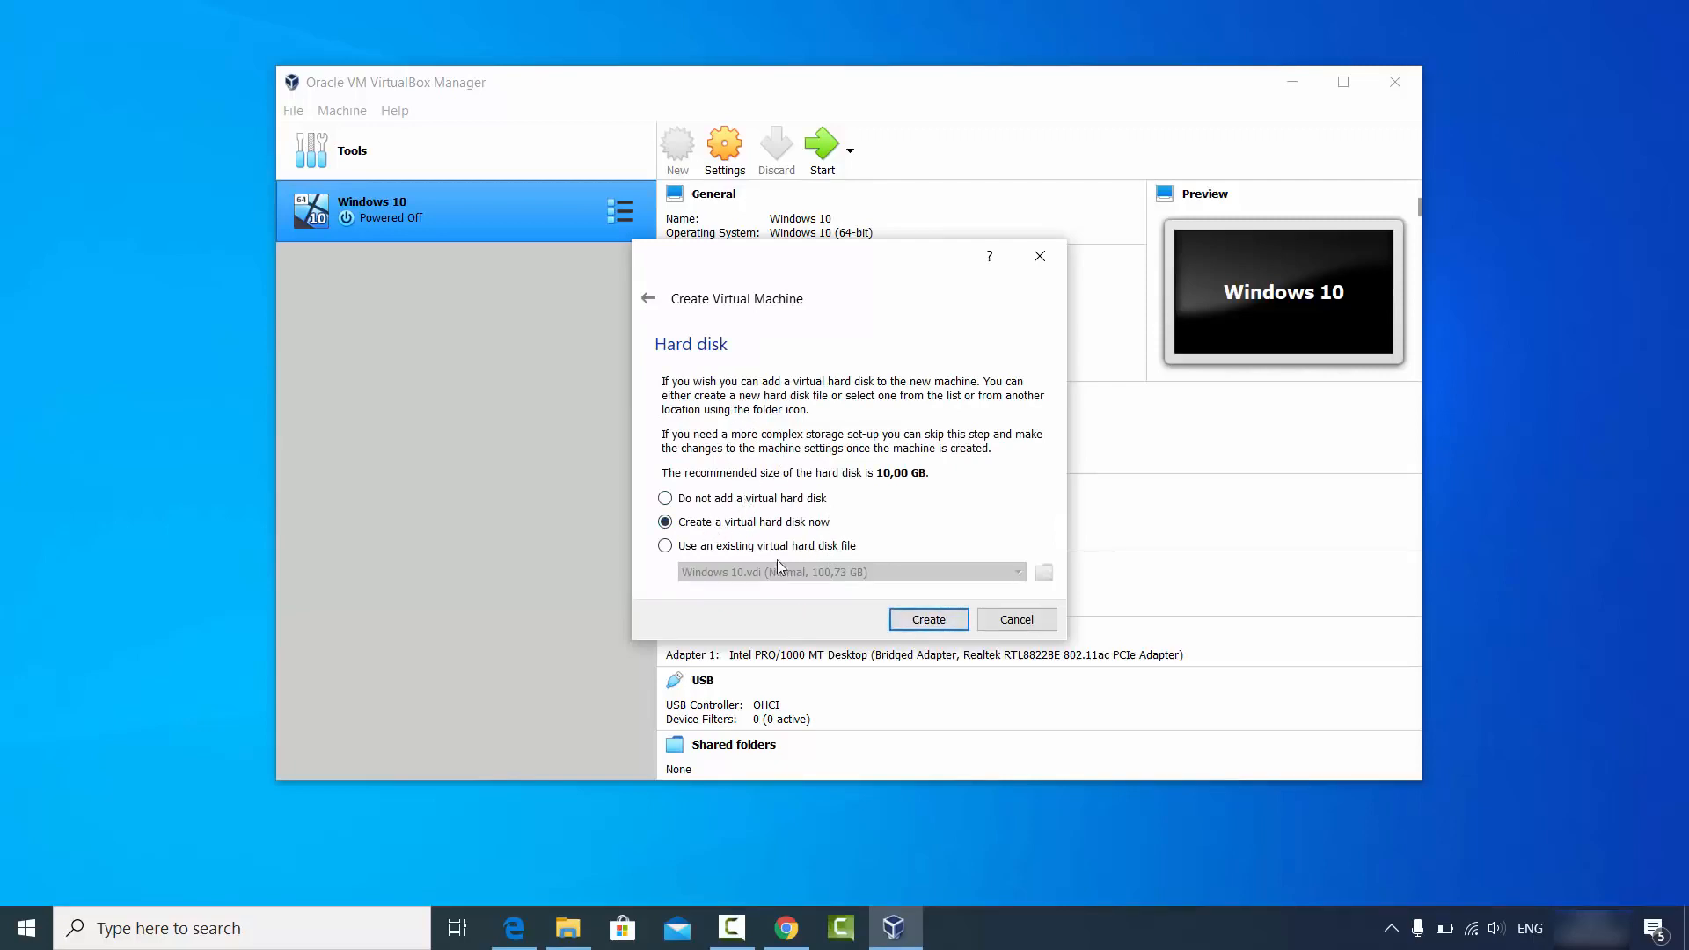
left_click(913, 620)
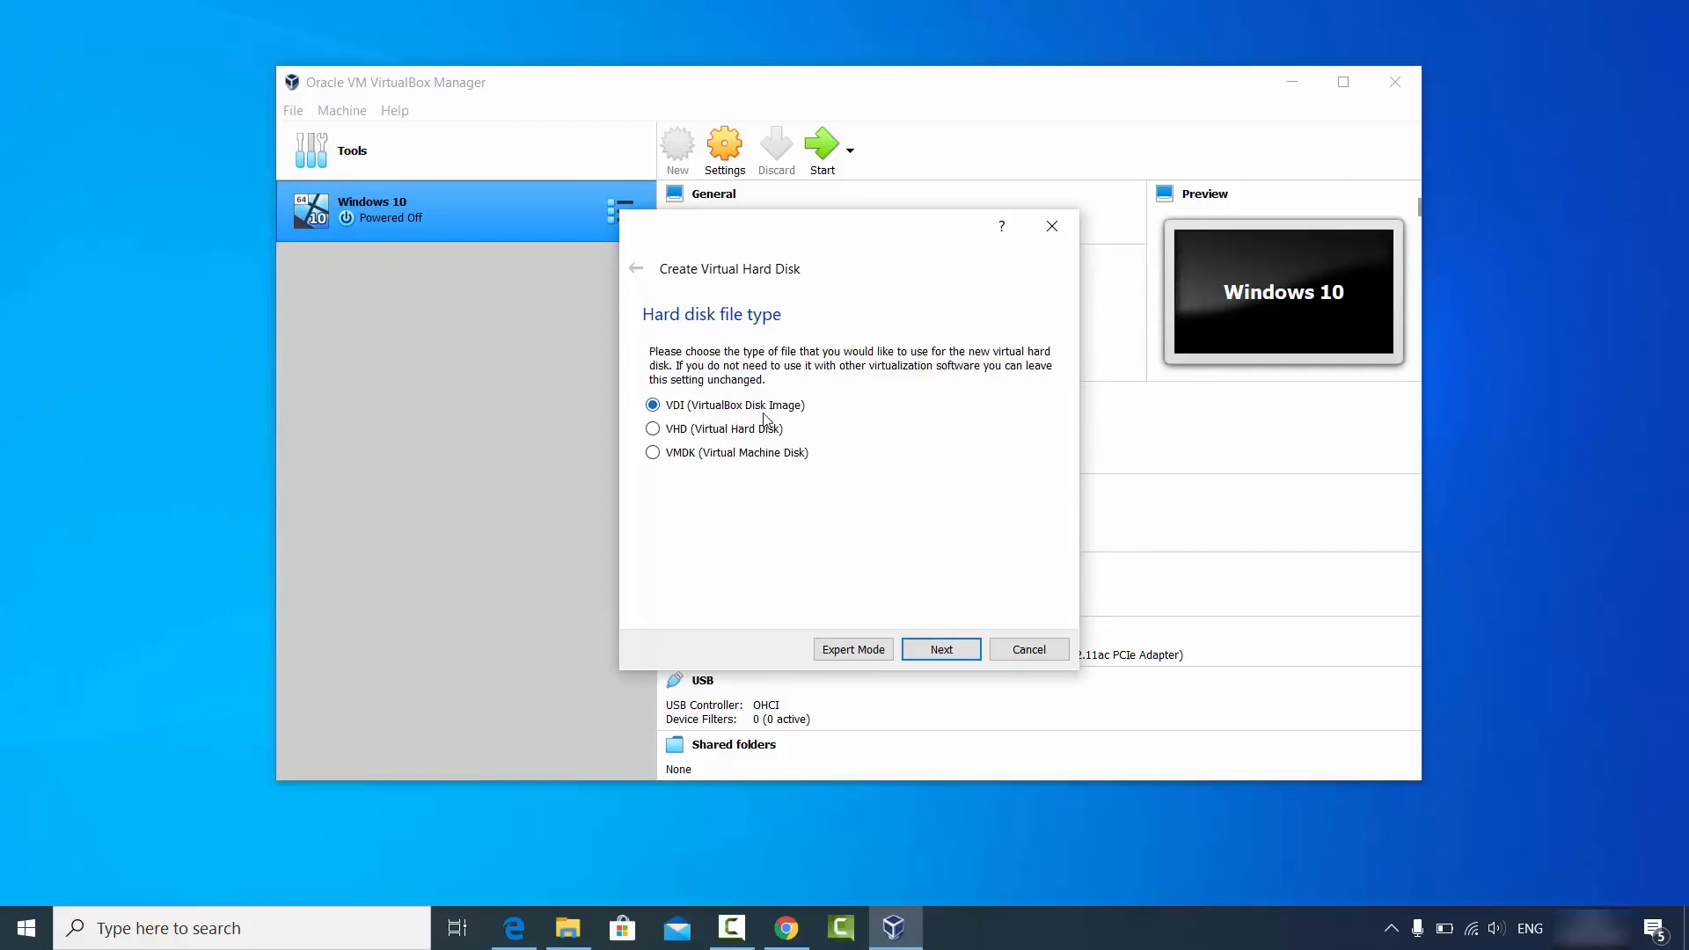
Keep the VDI disk type with dynamically allocated storage.
left_click(923, 647)
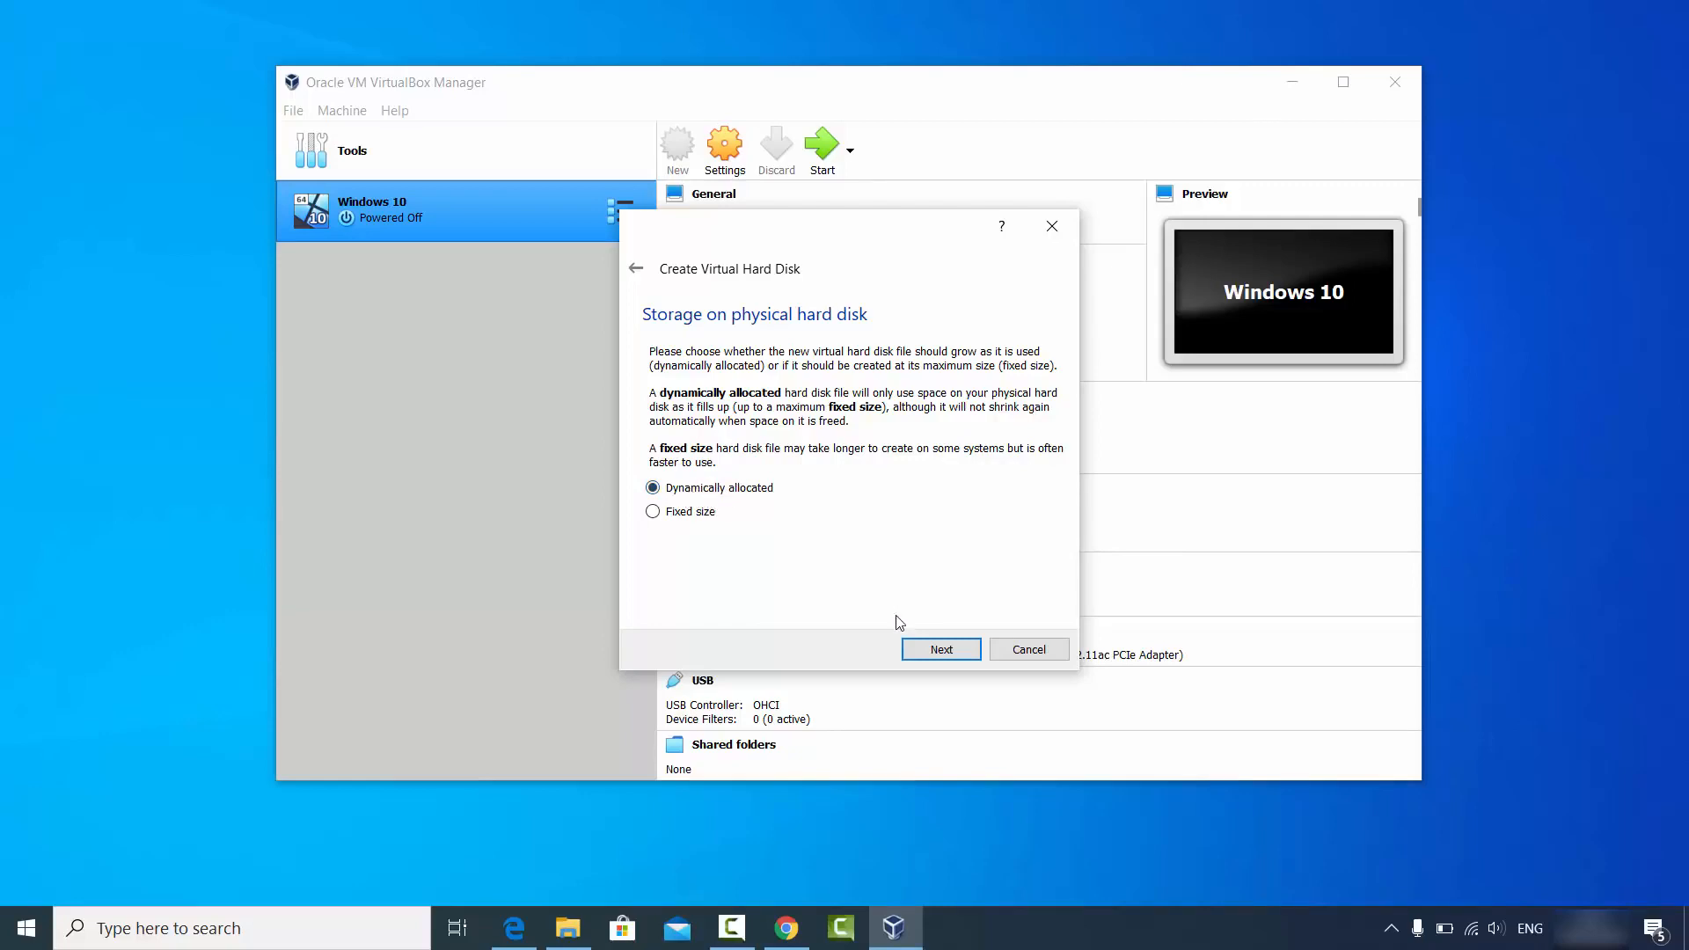
left_click(925, 651)
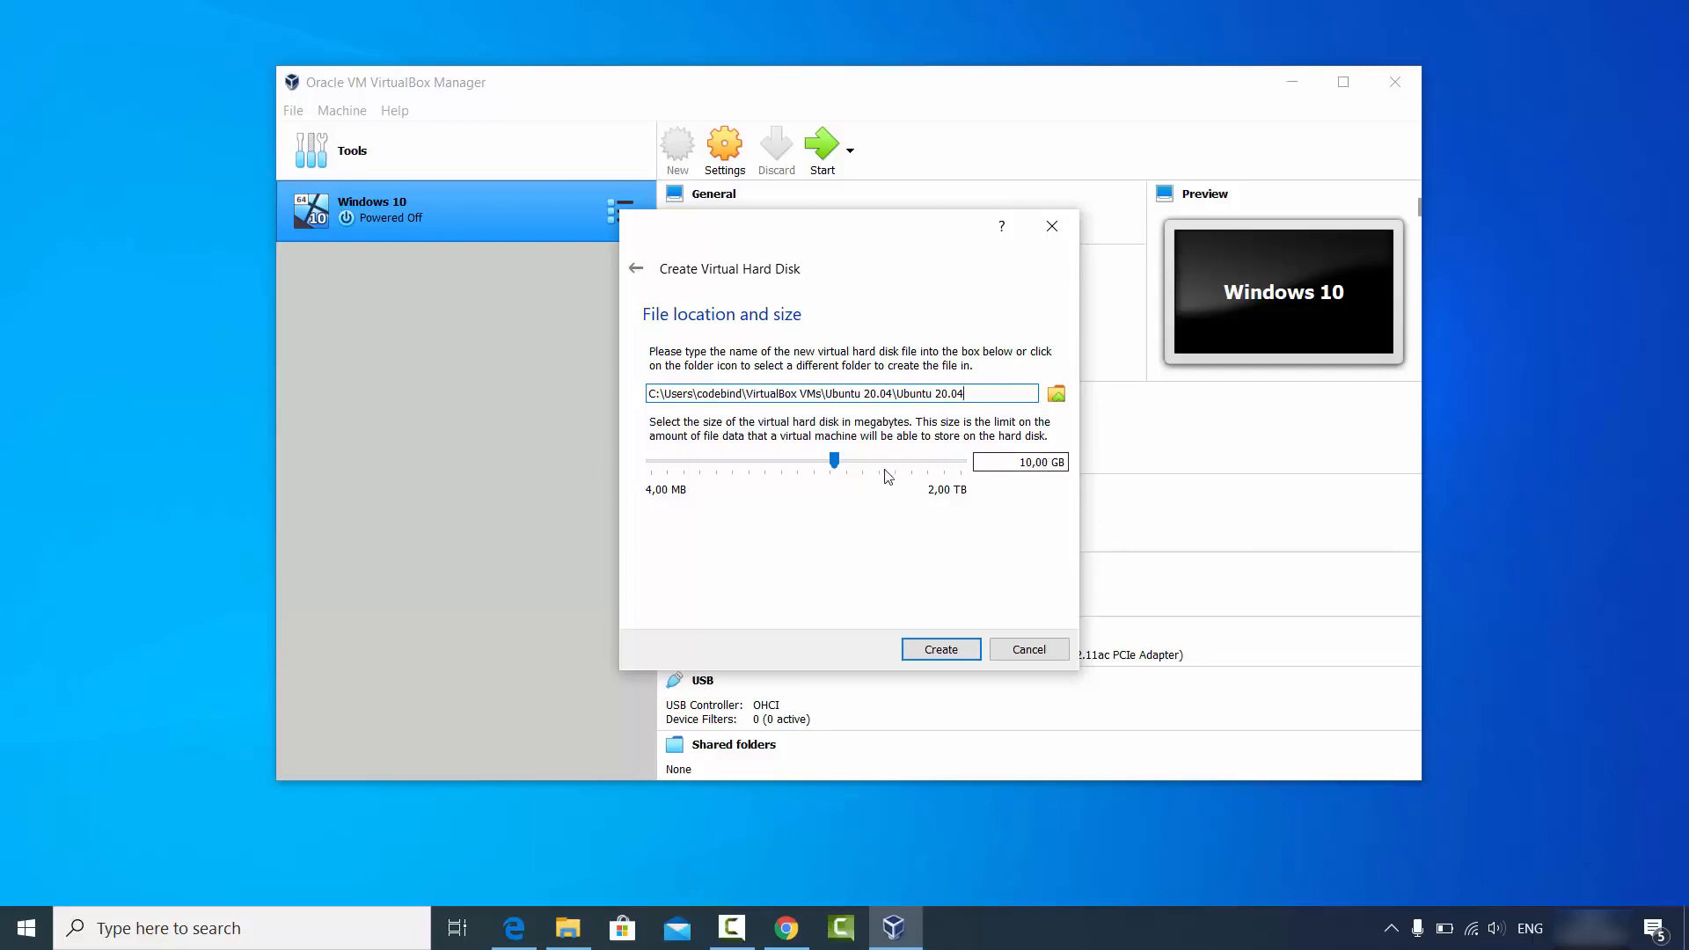
Size the virtual disk at 100,73 GB and create the Ubuntu 20.04 VM.
left_click(853, 467)
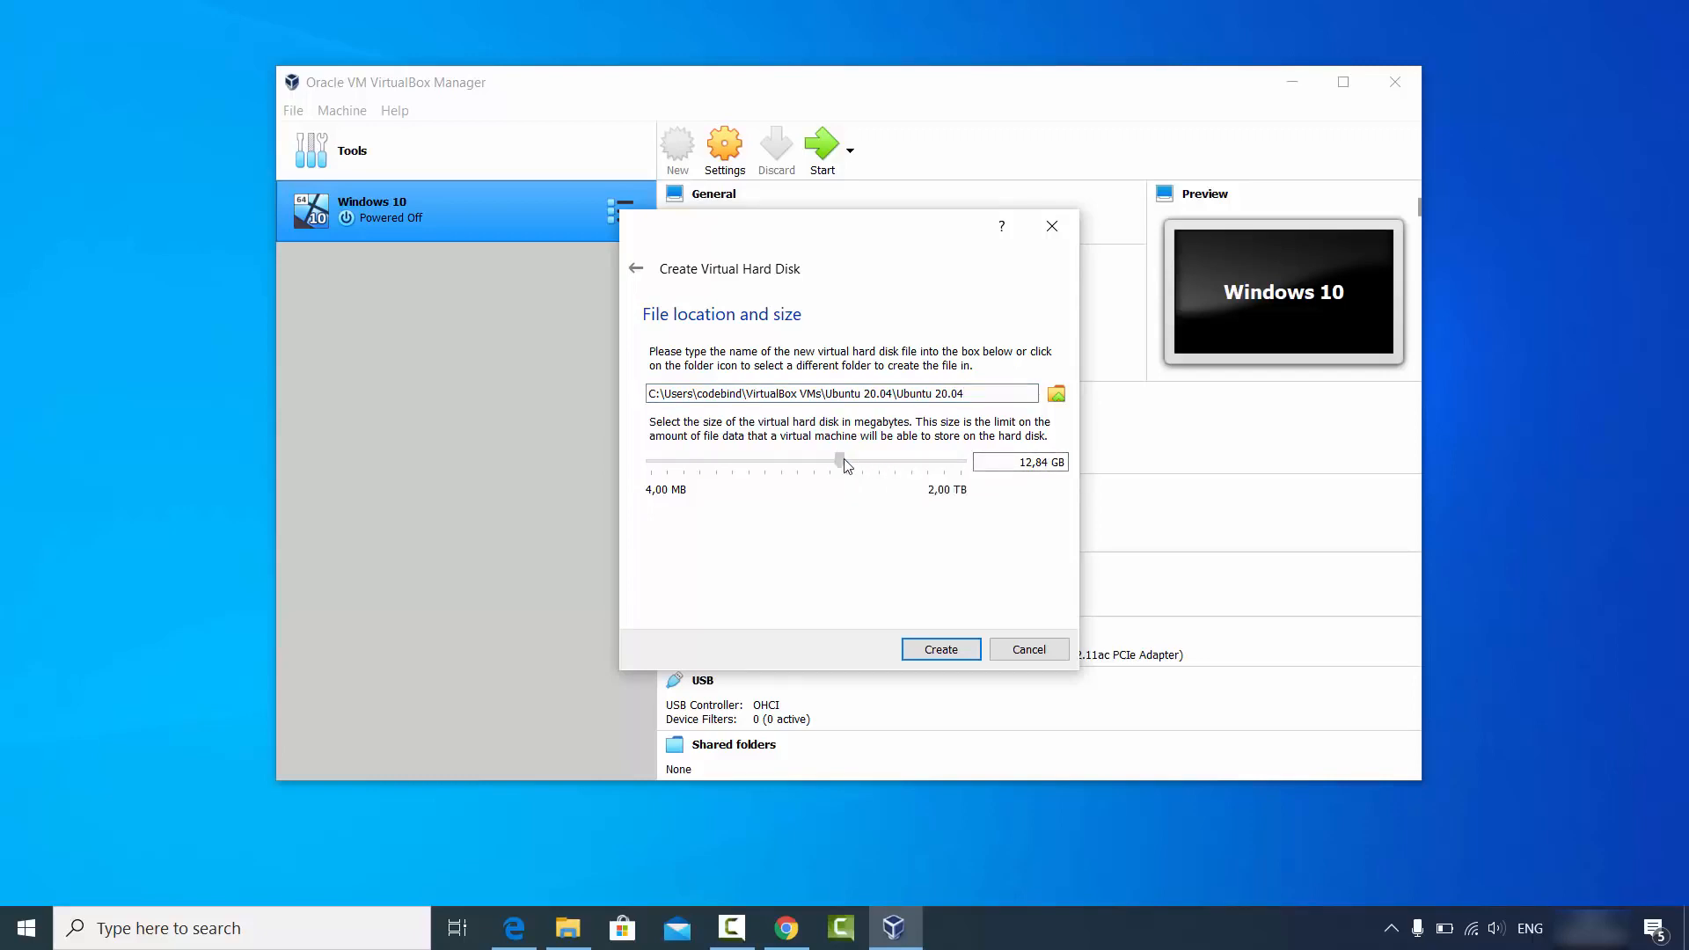
left_click_drag(839, 461, 889, 461)
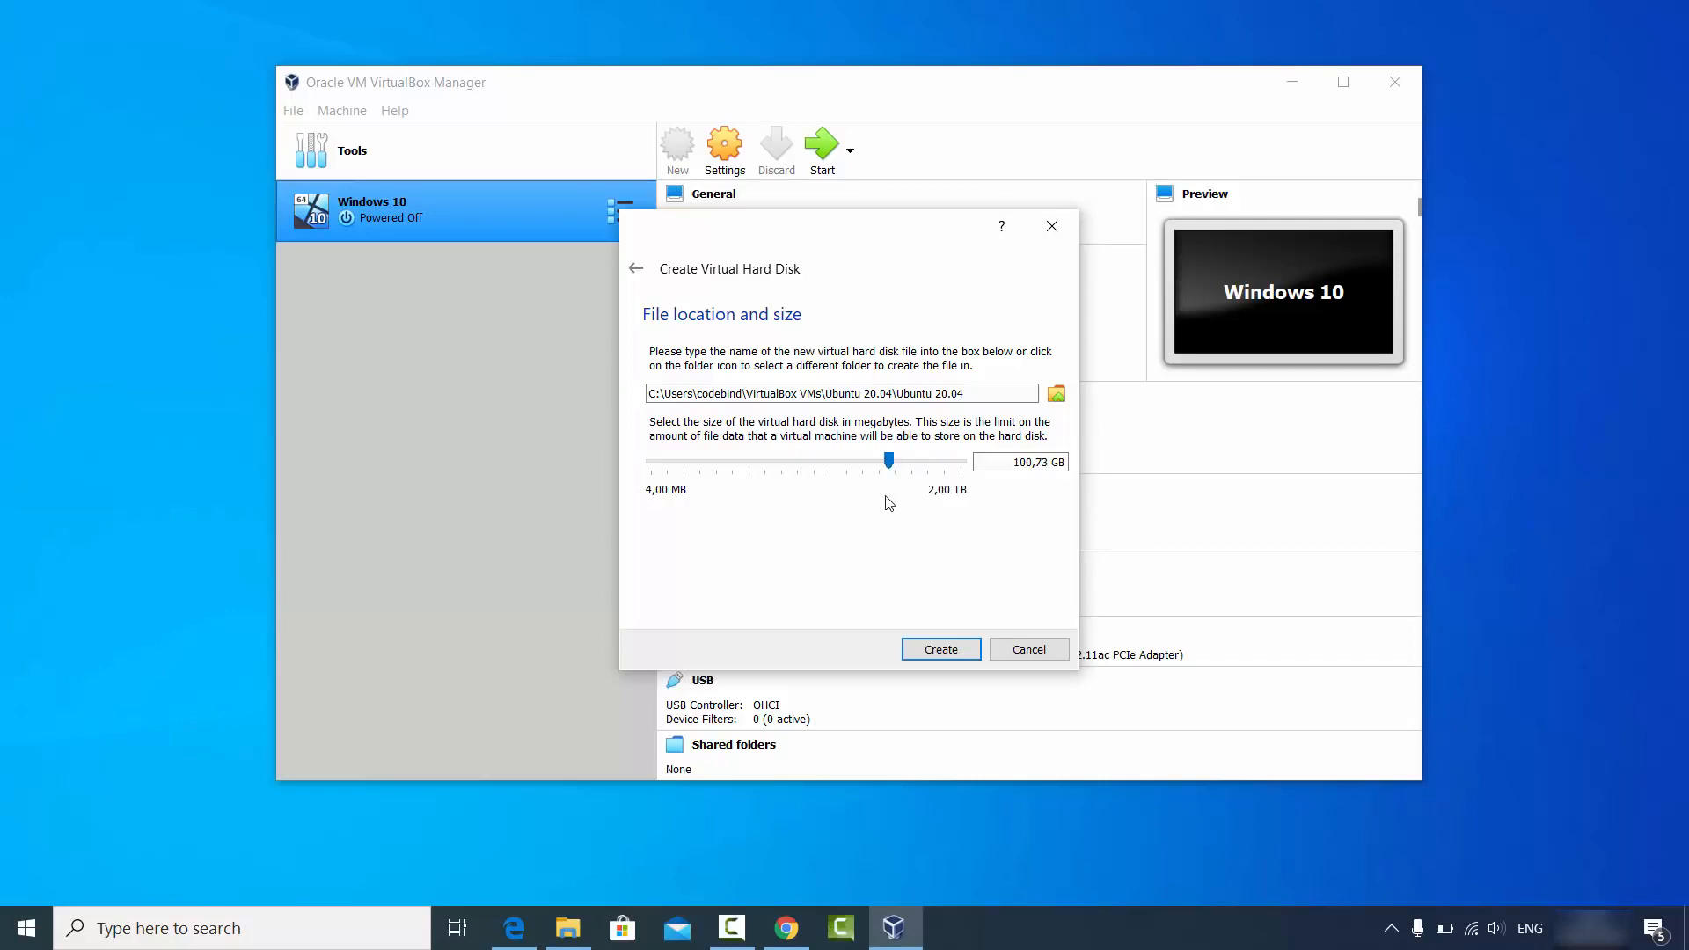
left_click(931, 651)
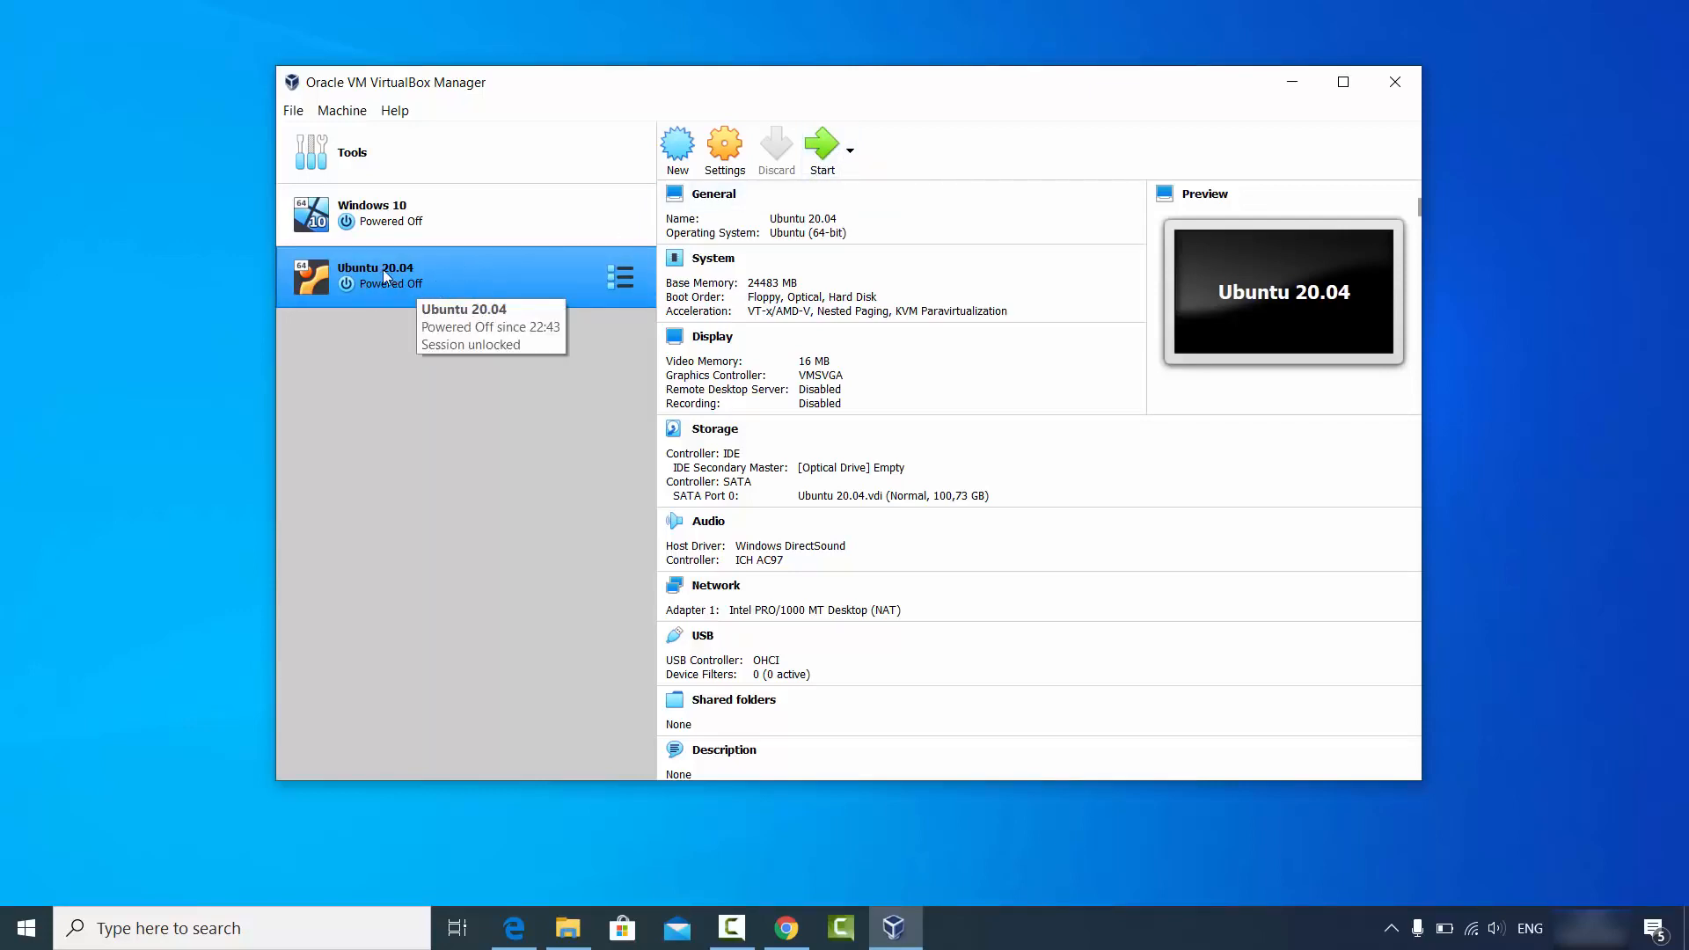
In General > Advanced, set Shared Clipboard and Drag'n'Drop to Bidirectional.
left_click(719, 164)
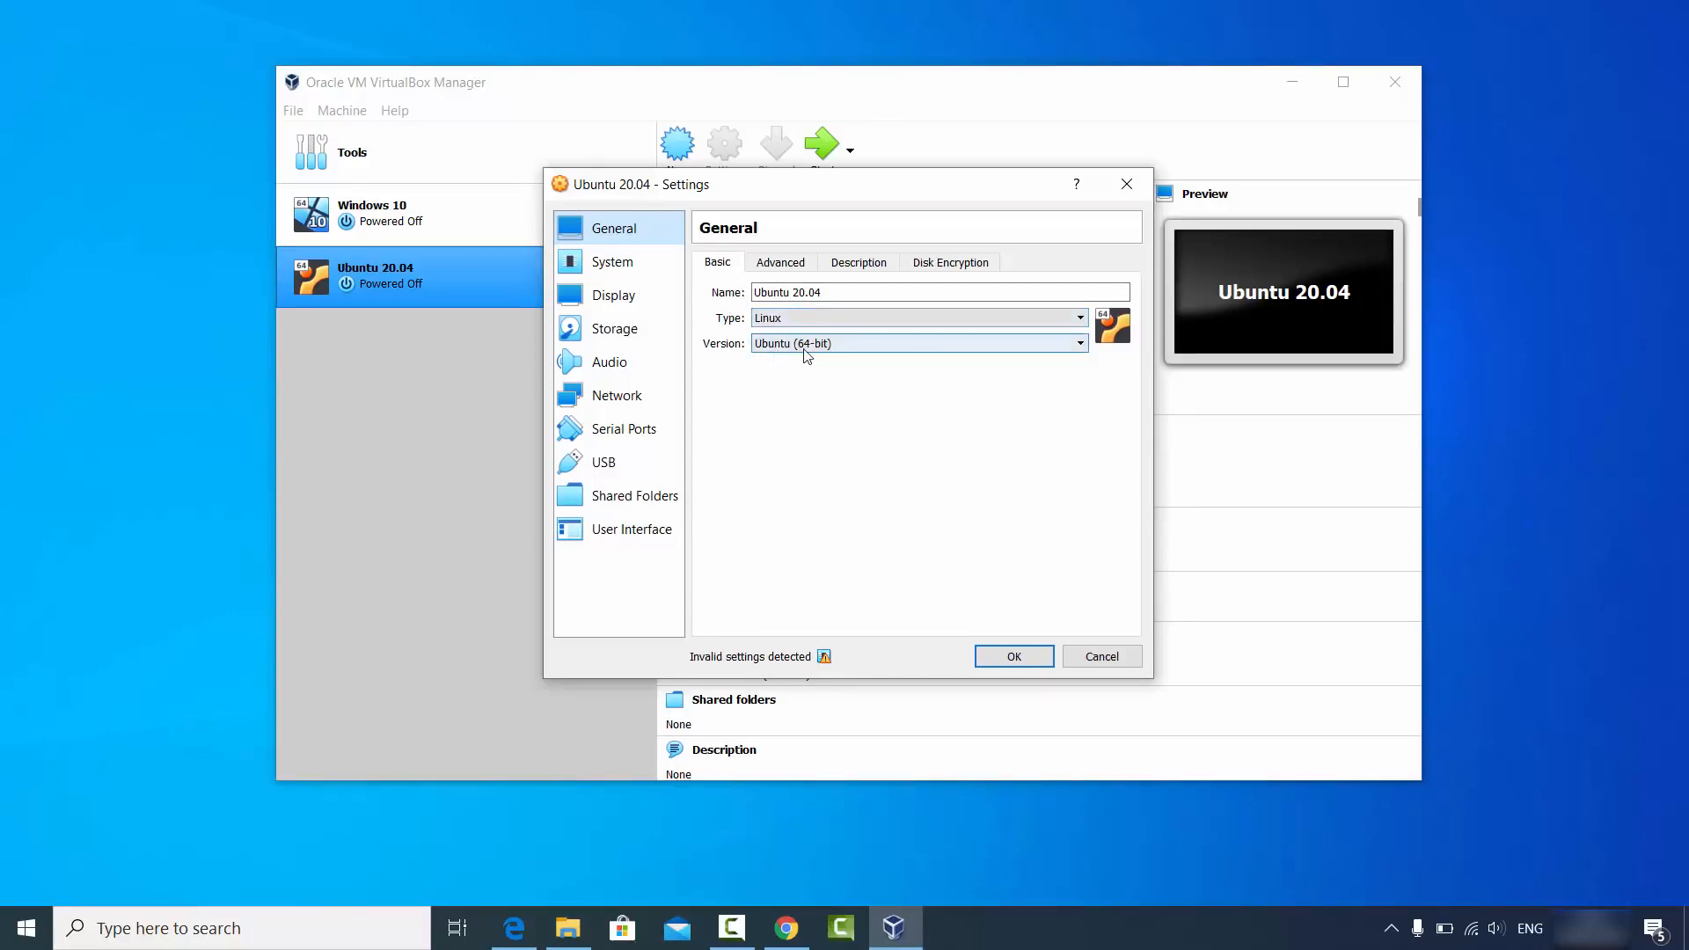
left_click(779, 264)
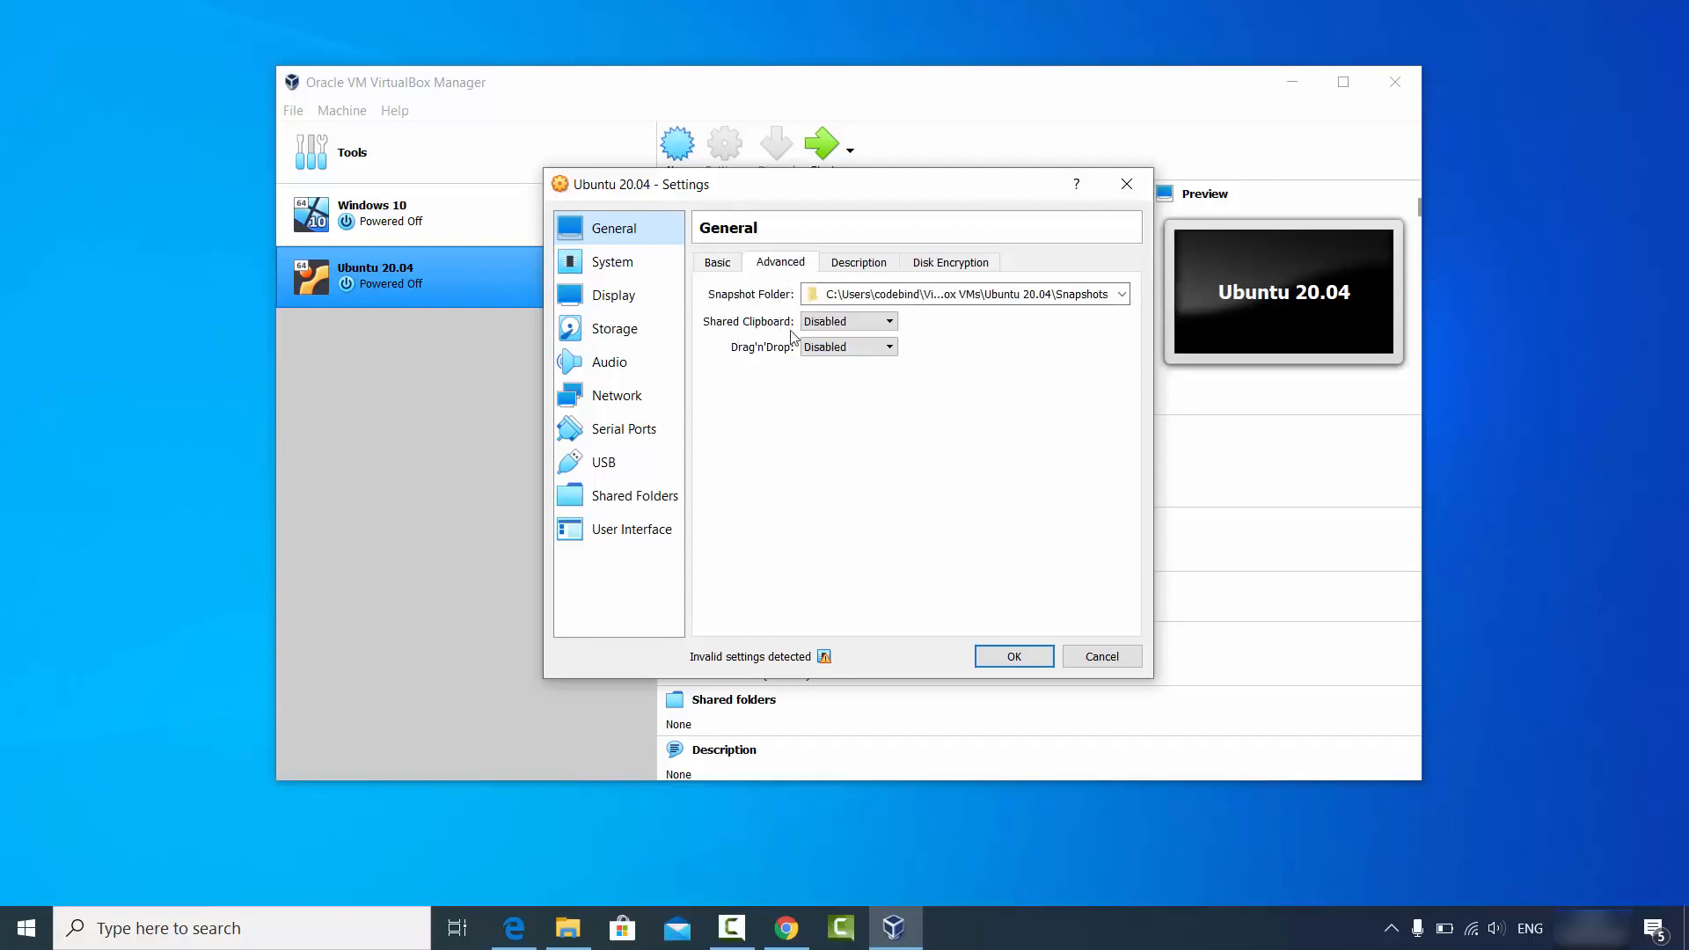
left_click(818, 326)
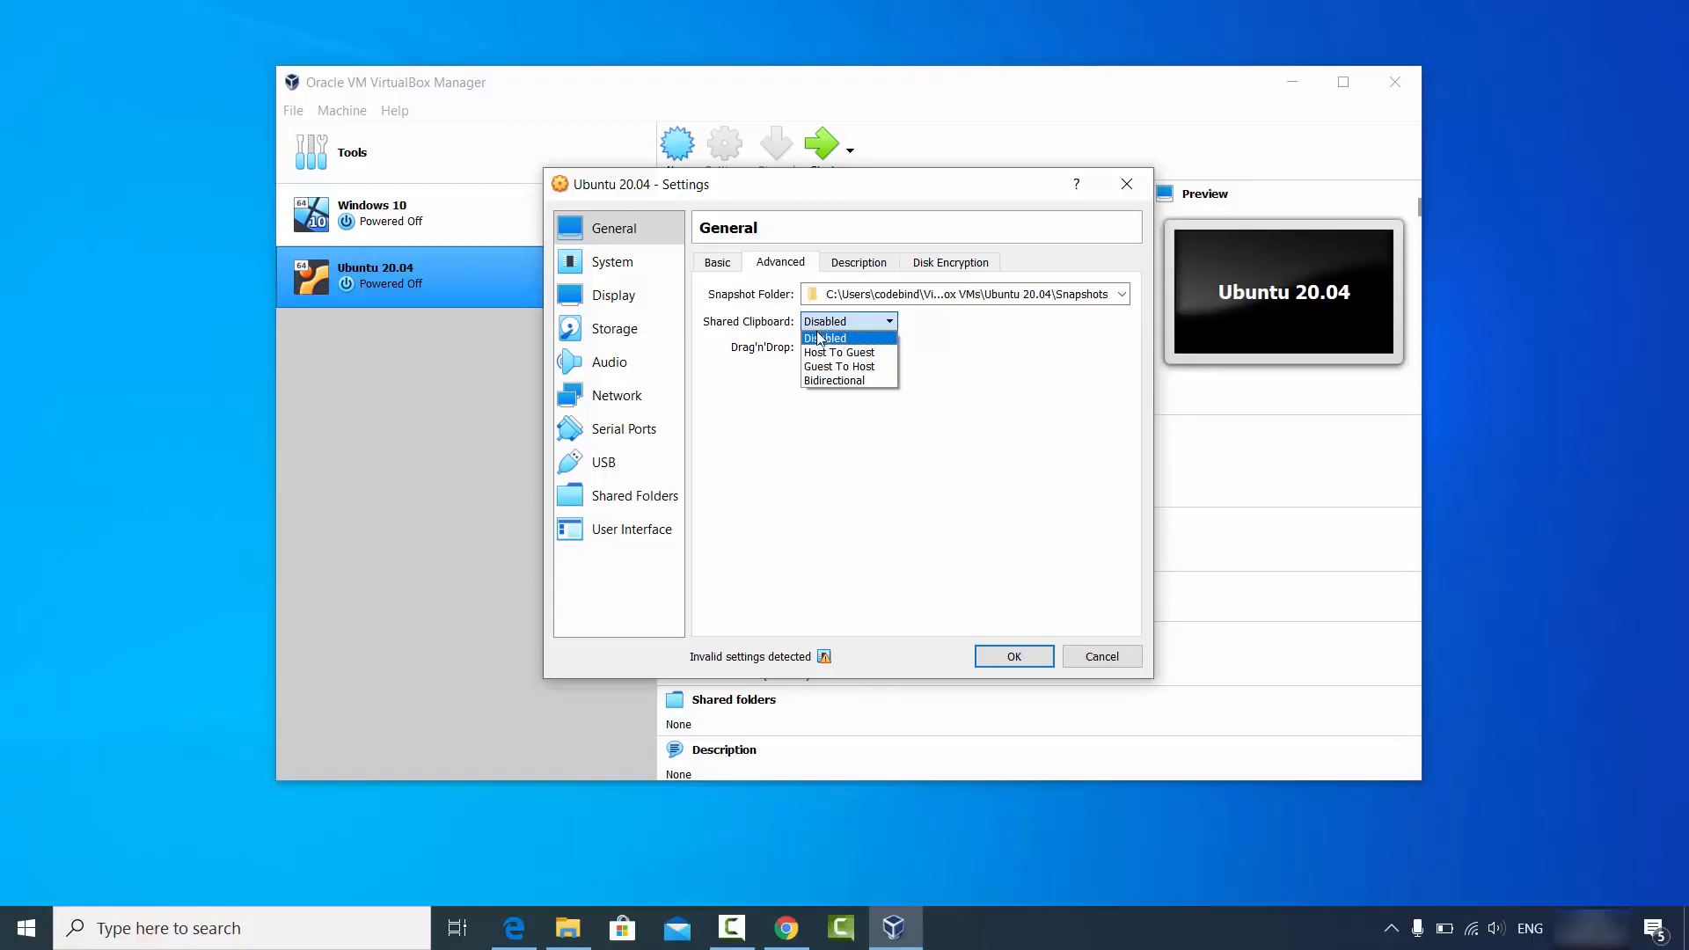
left_click(836, 381)
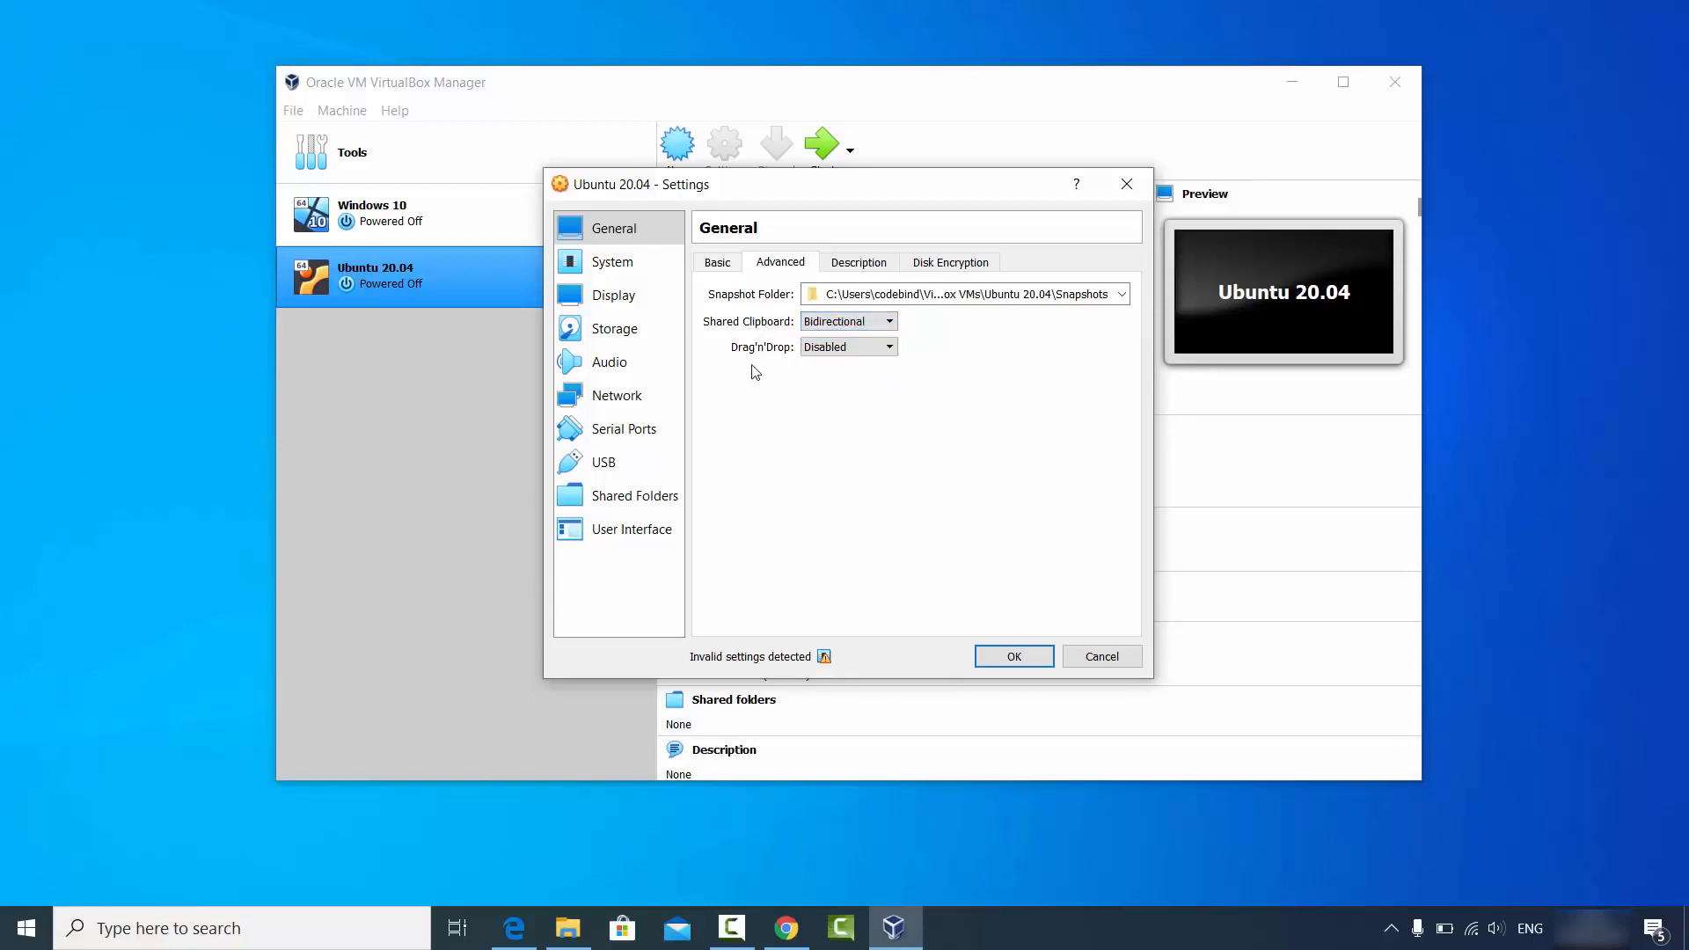
left_click(809, 350)
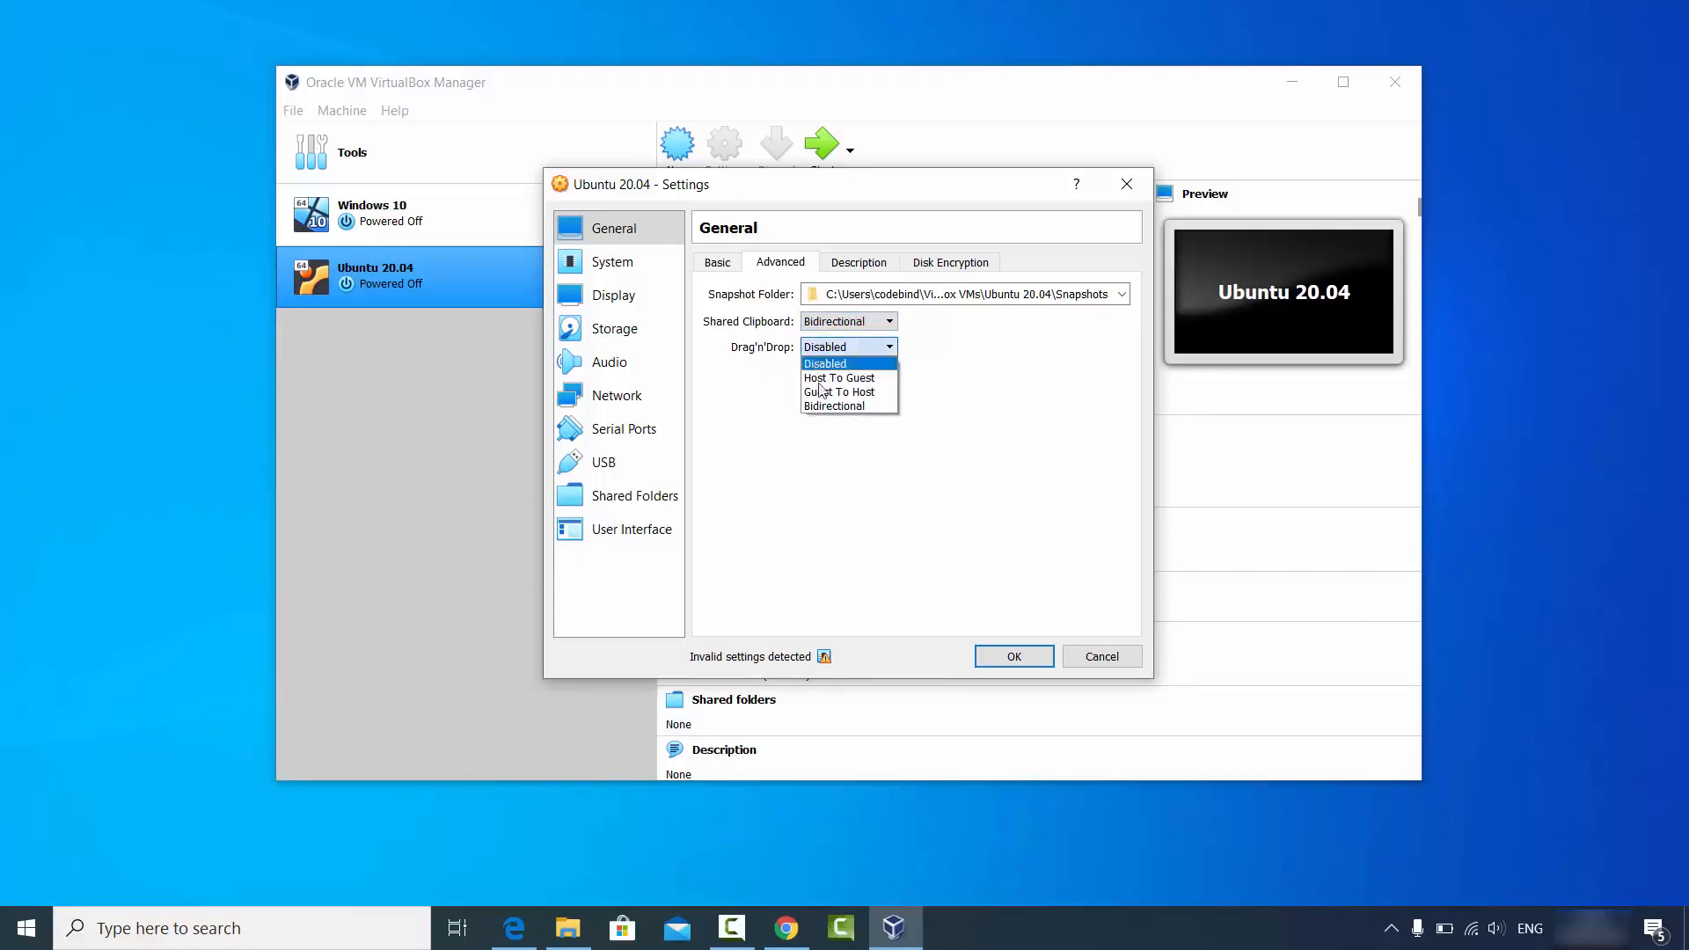
left_click(823, 402)
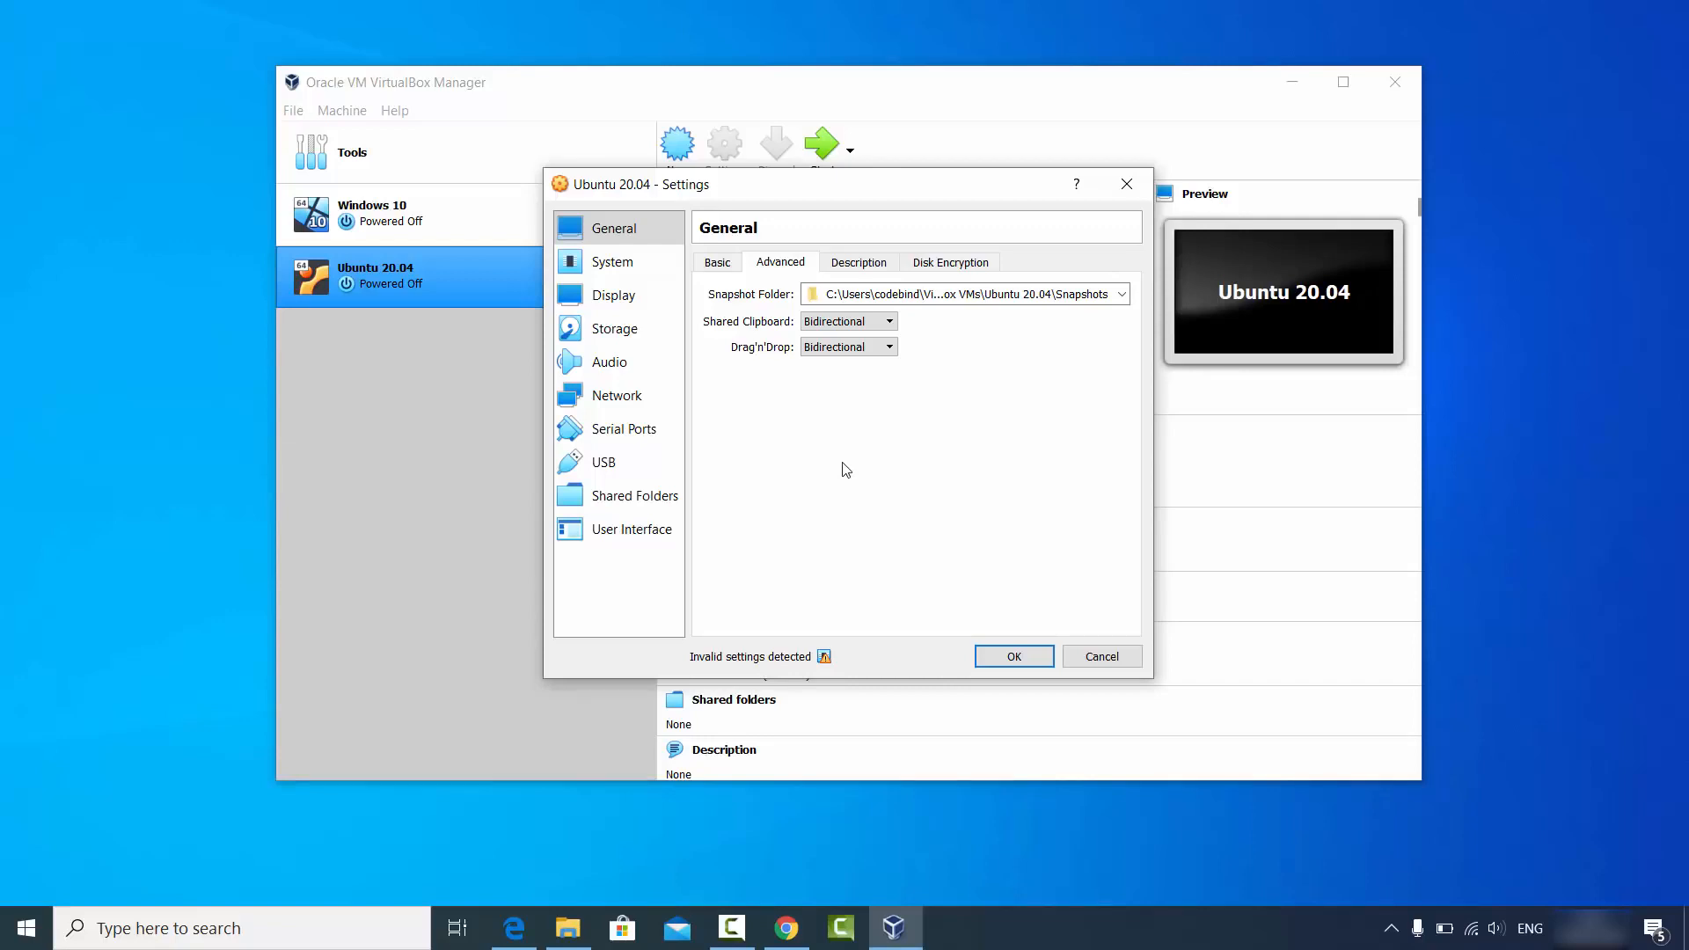
Review the Description and Disk Encryption settings, then move to System settings.
left_click(855, 265)
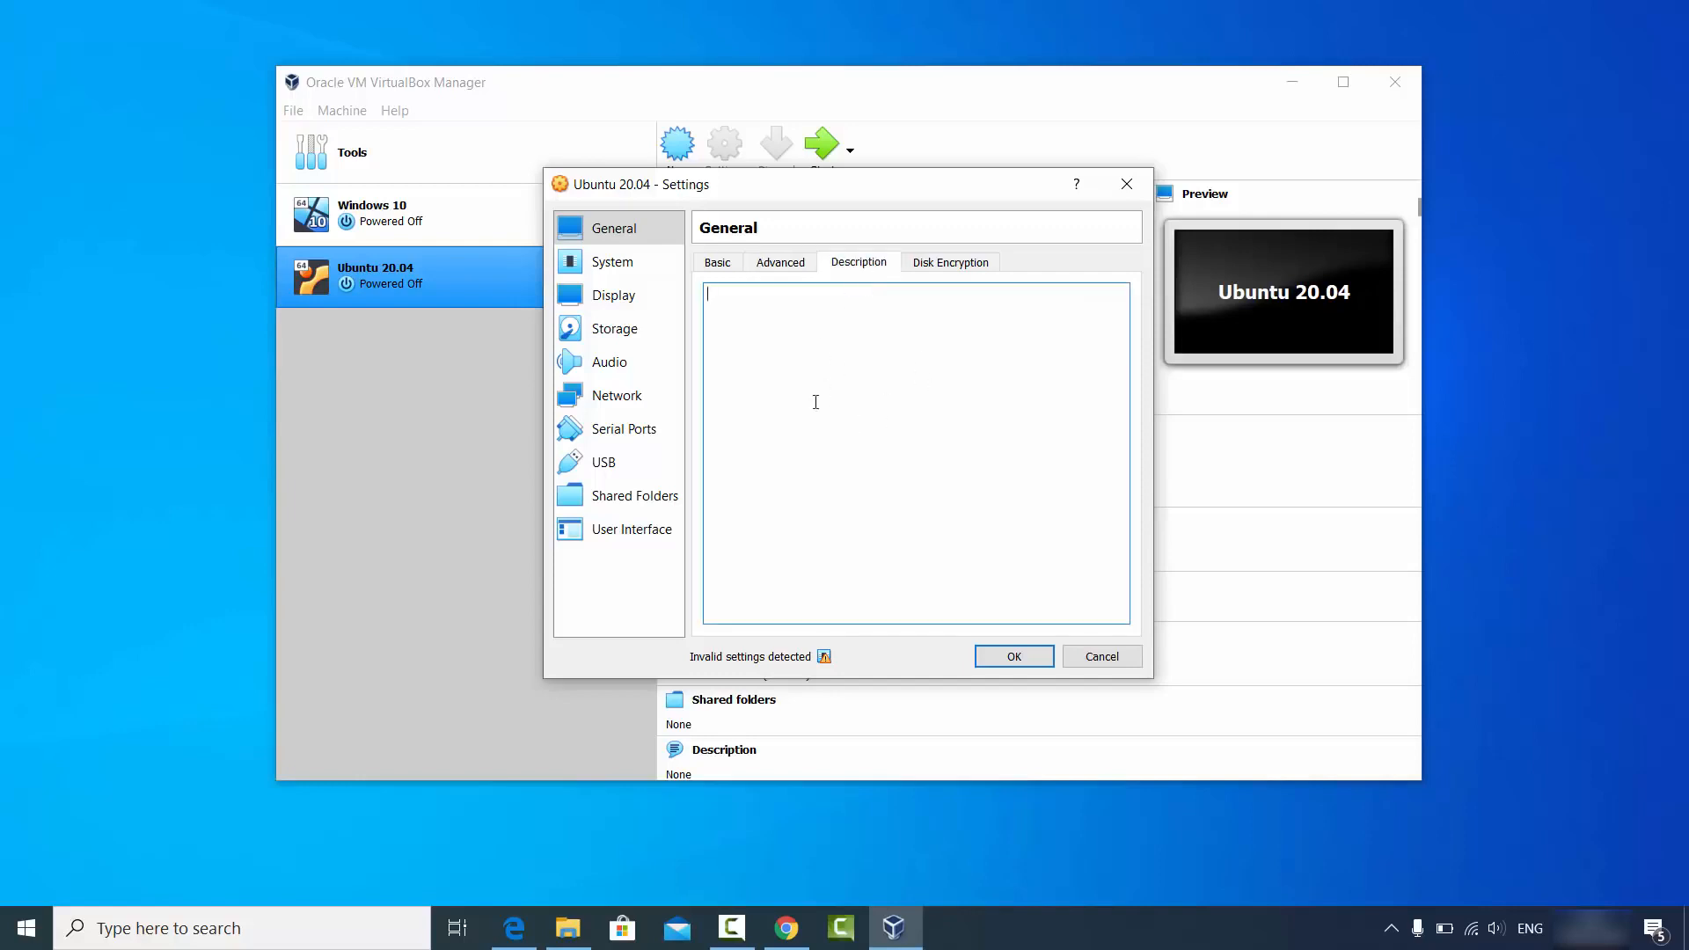
left_click(936, 266)
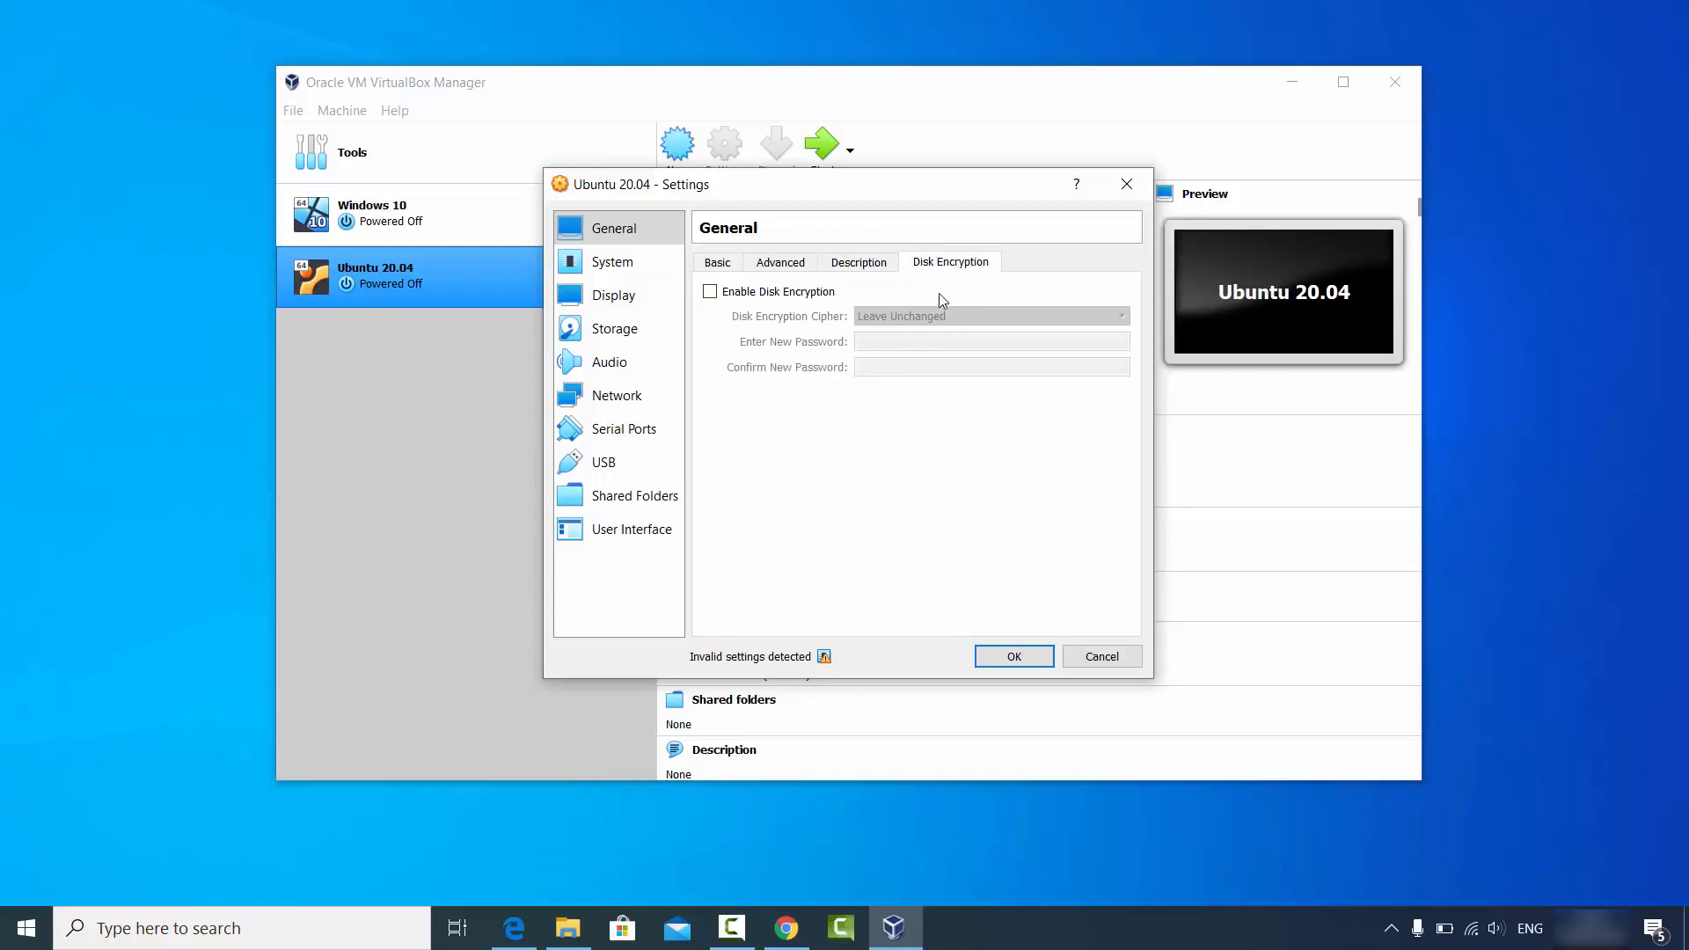
left_click(596, 264)
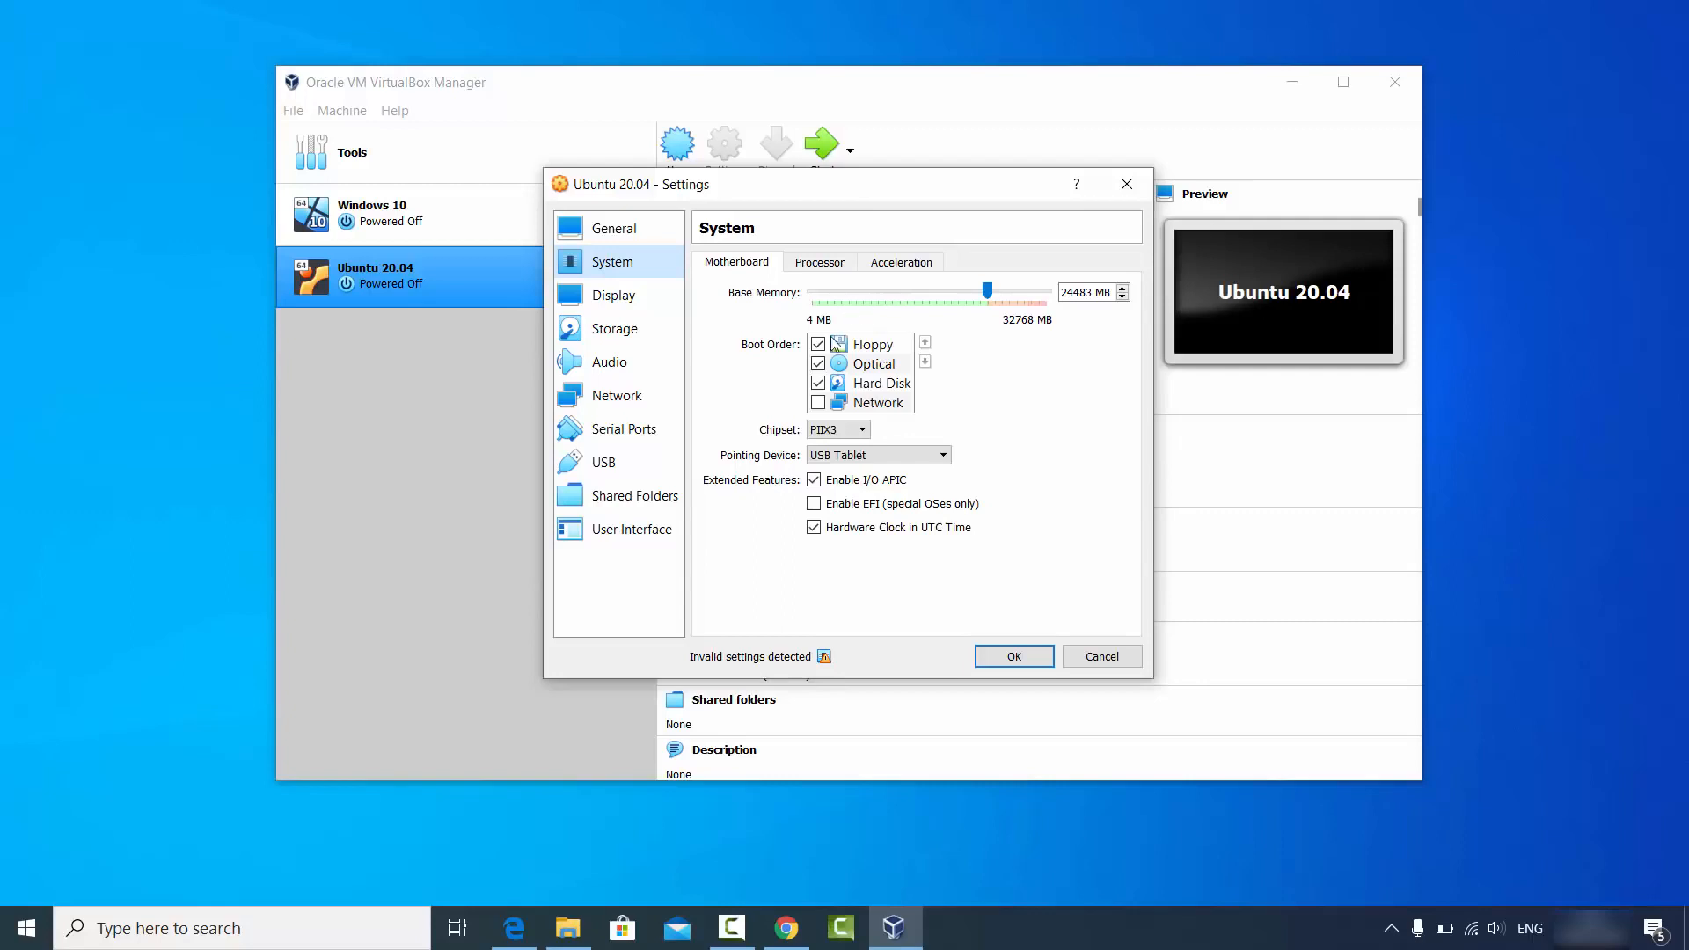
Set Processor(s) to 4 under System > Processor.
left_click(827, 269)
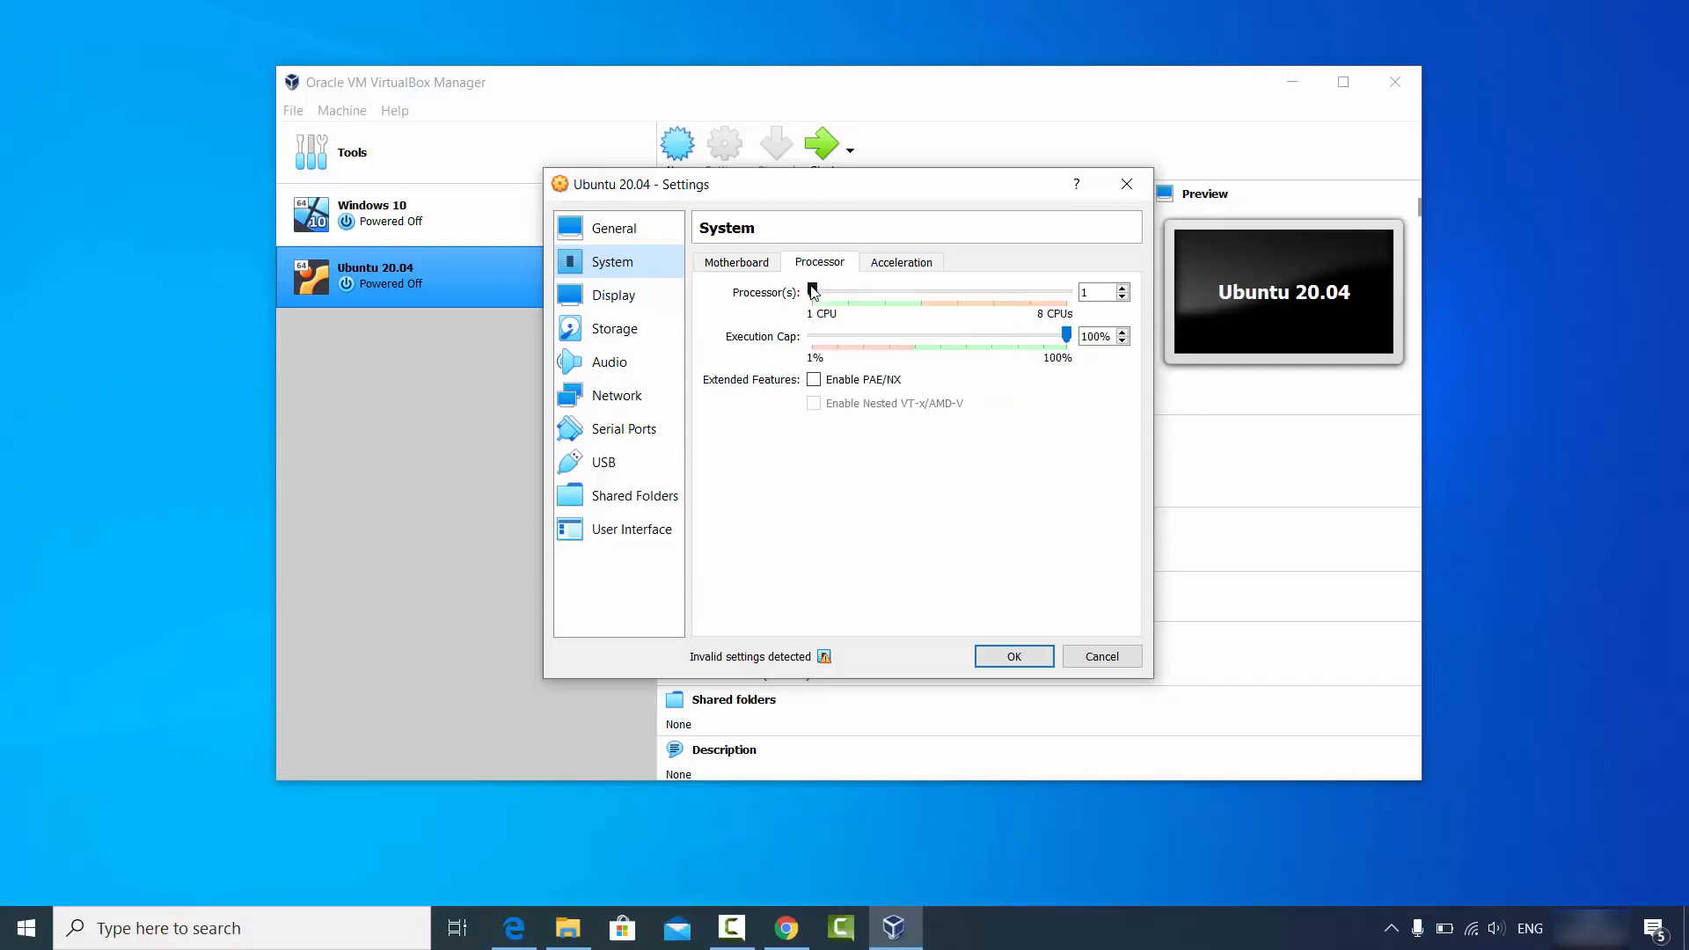
left_click_drag(813, 293, 919, 297)
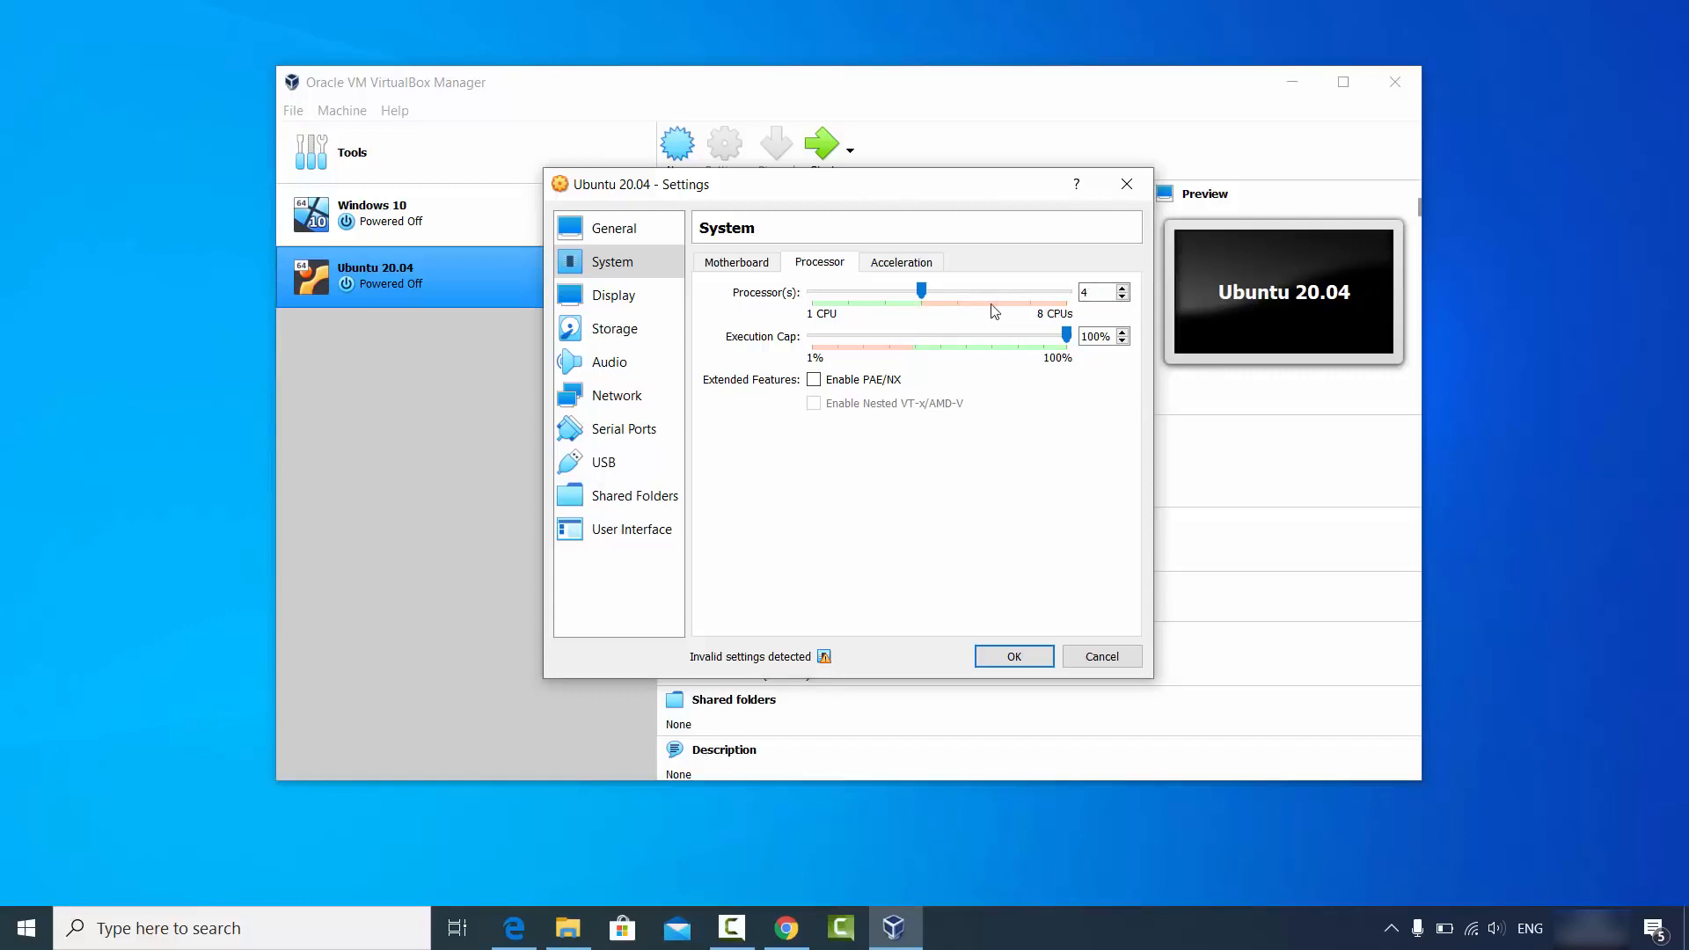
left_click(641, 300)
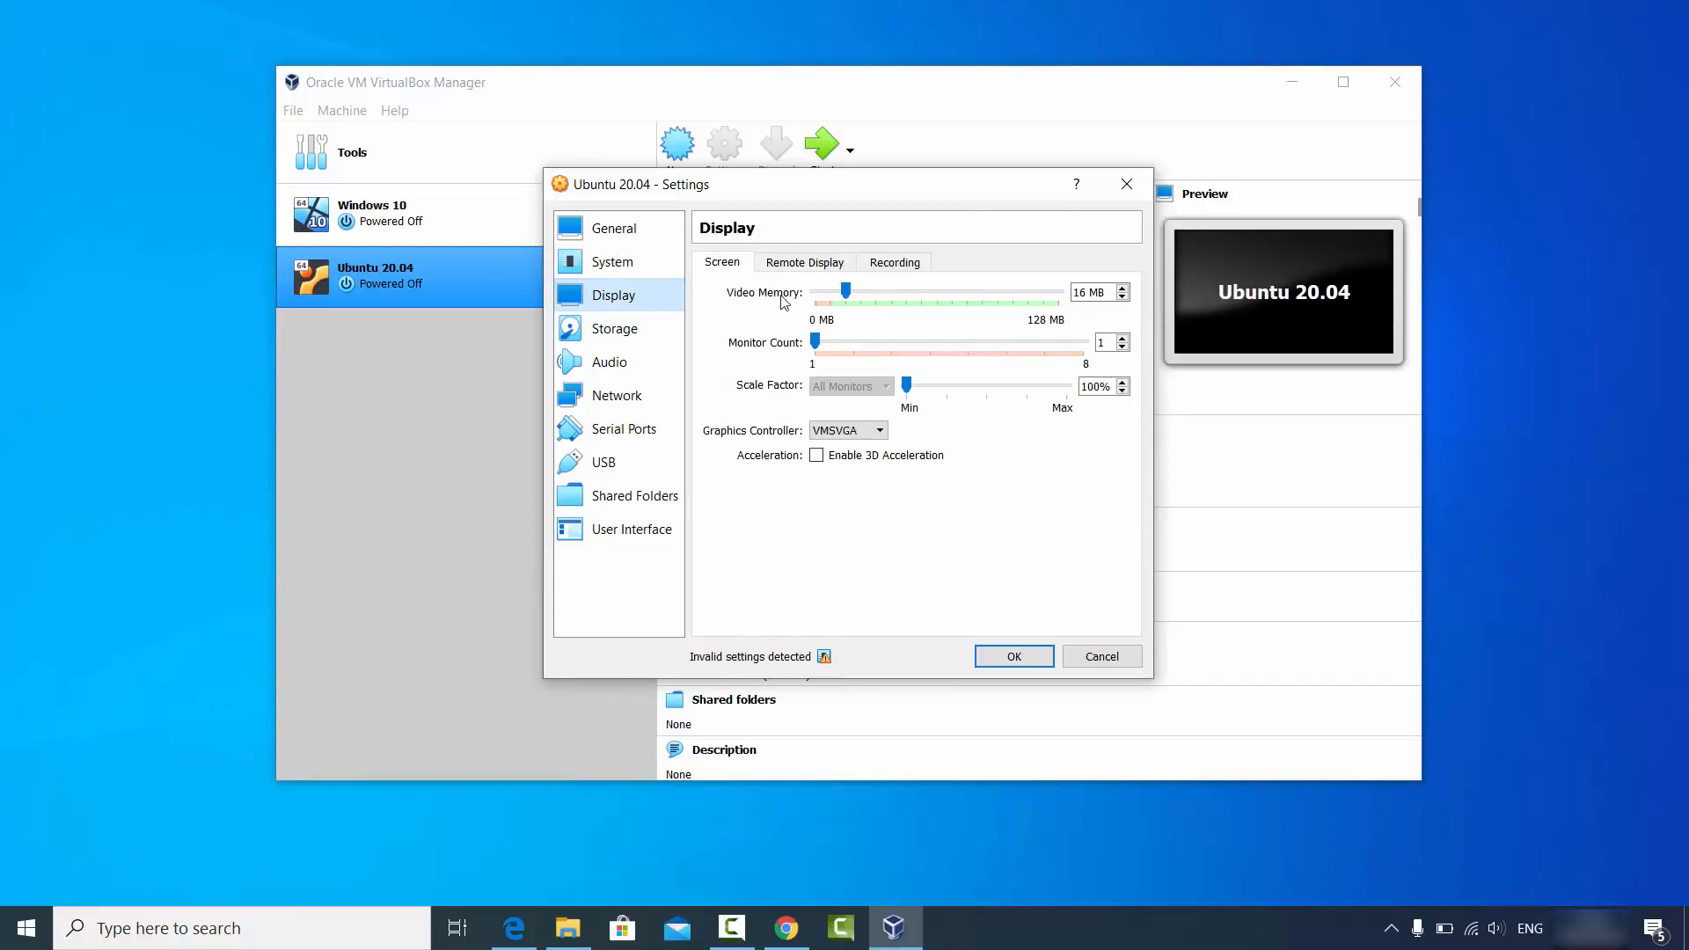
In Storage settings, select the empty IDE optical drive and choose to load a disk file.
left_click(625, 340)
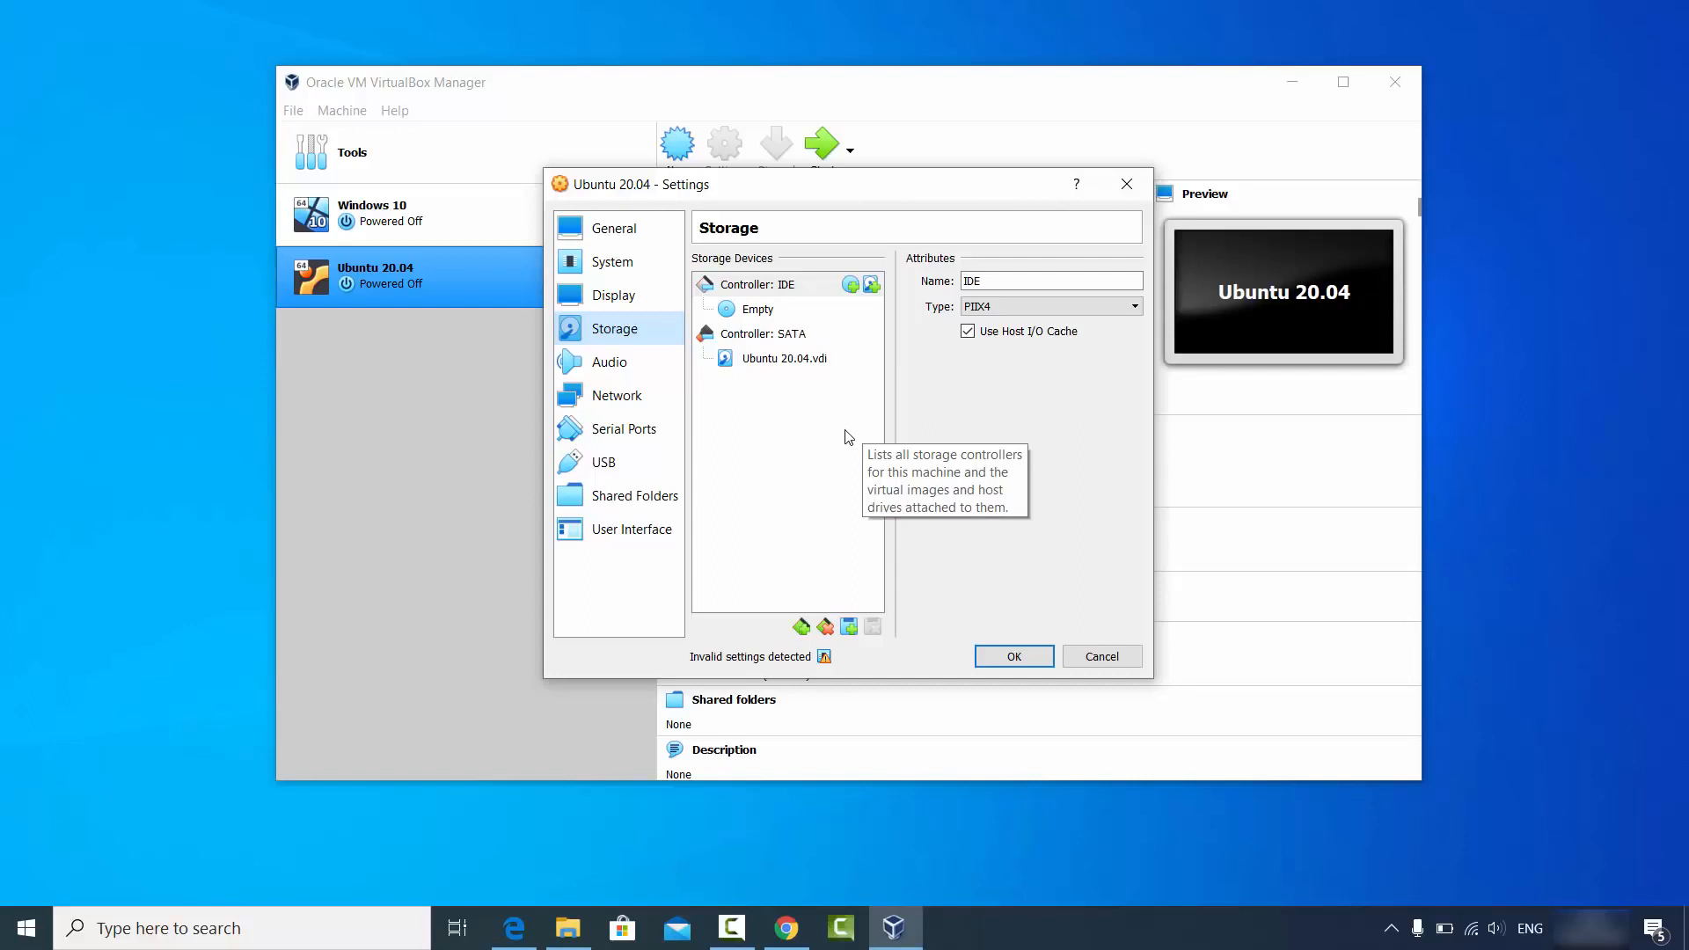
left_click(757, 313)
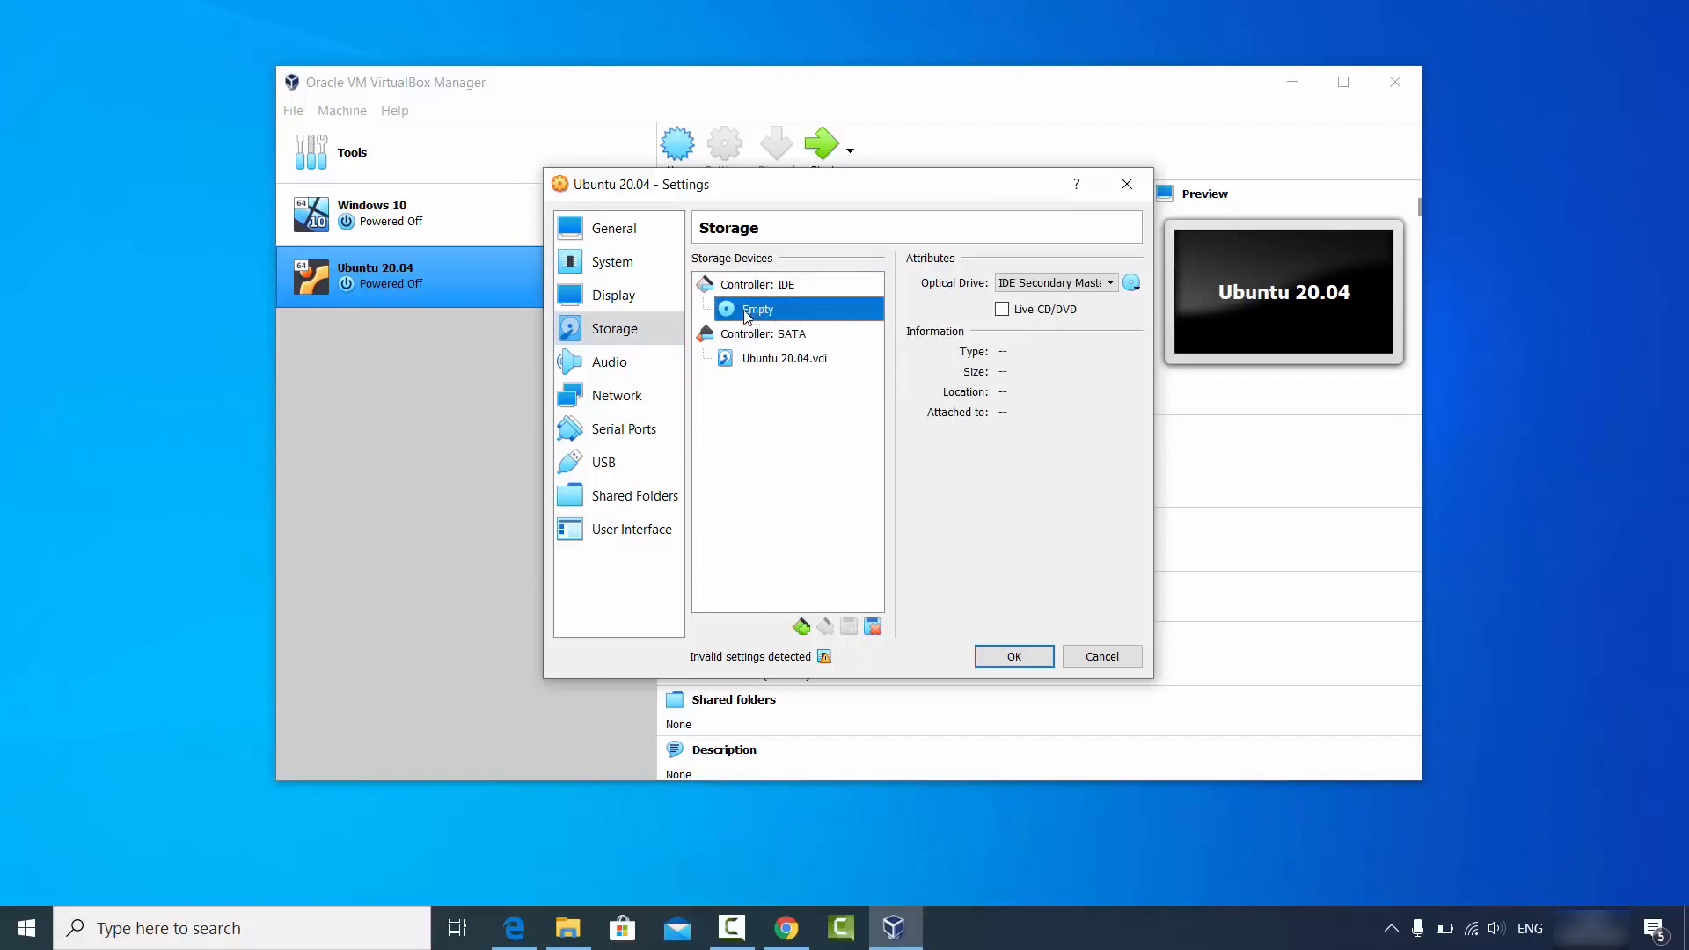
left_click(1132, 284)
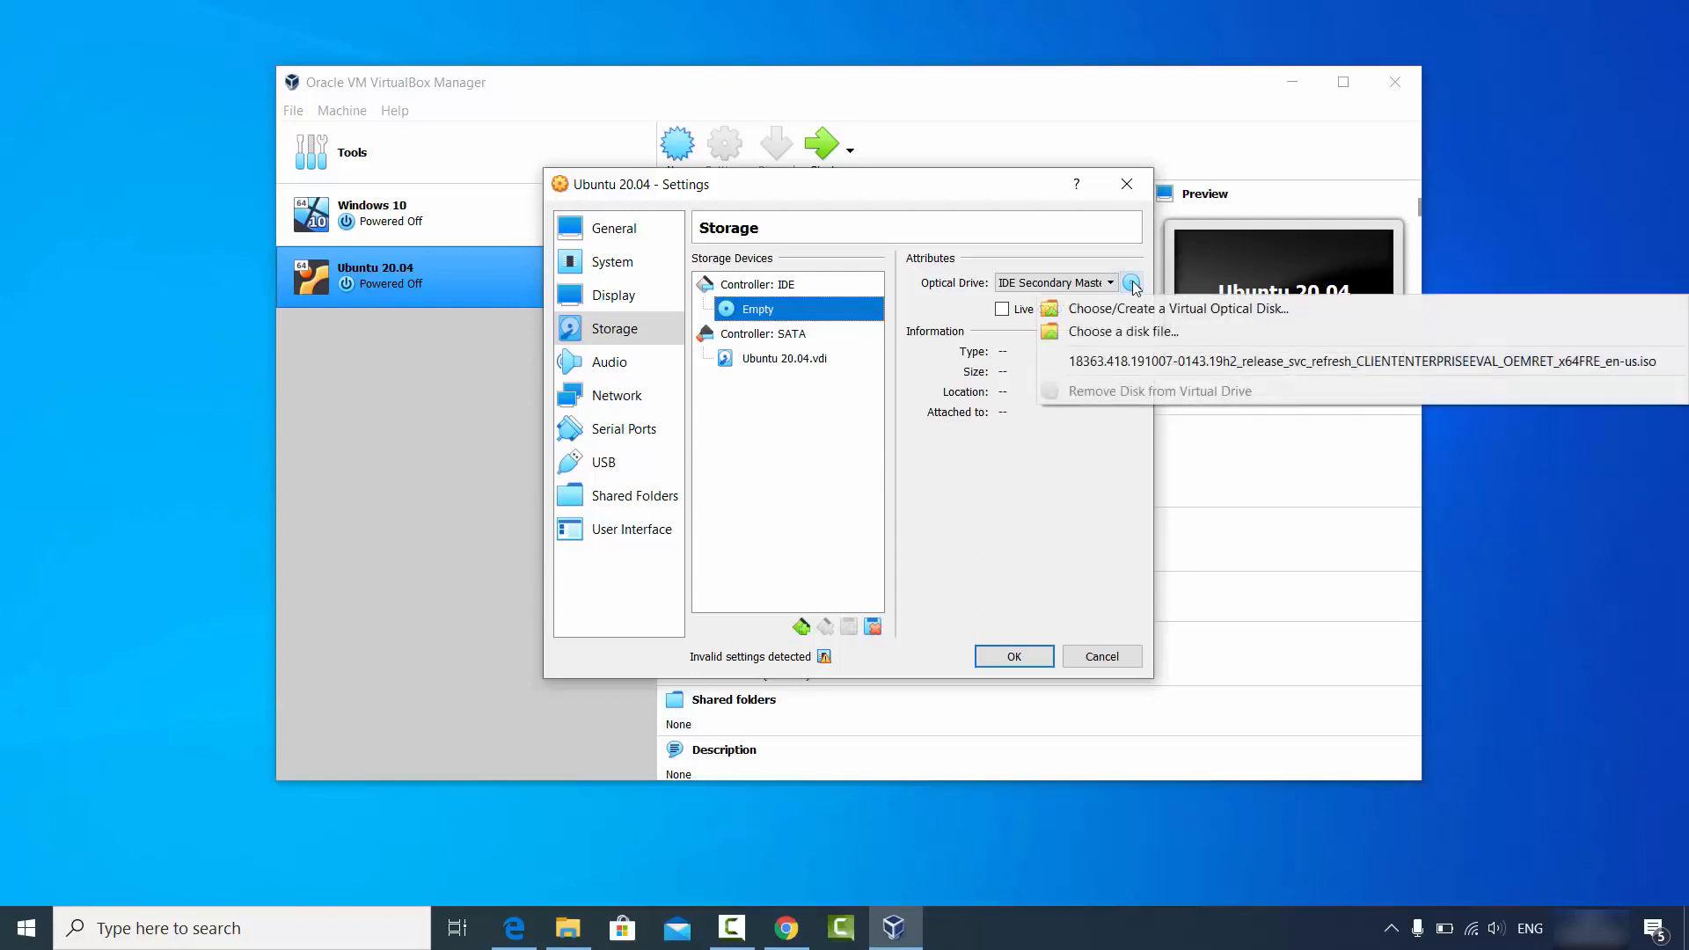
left_click(1116, 339)
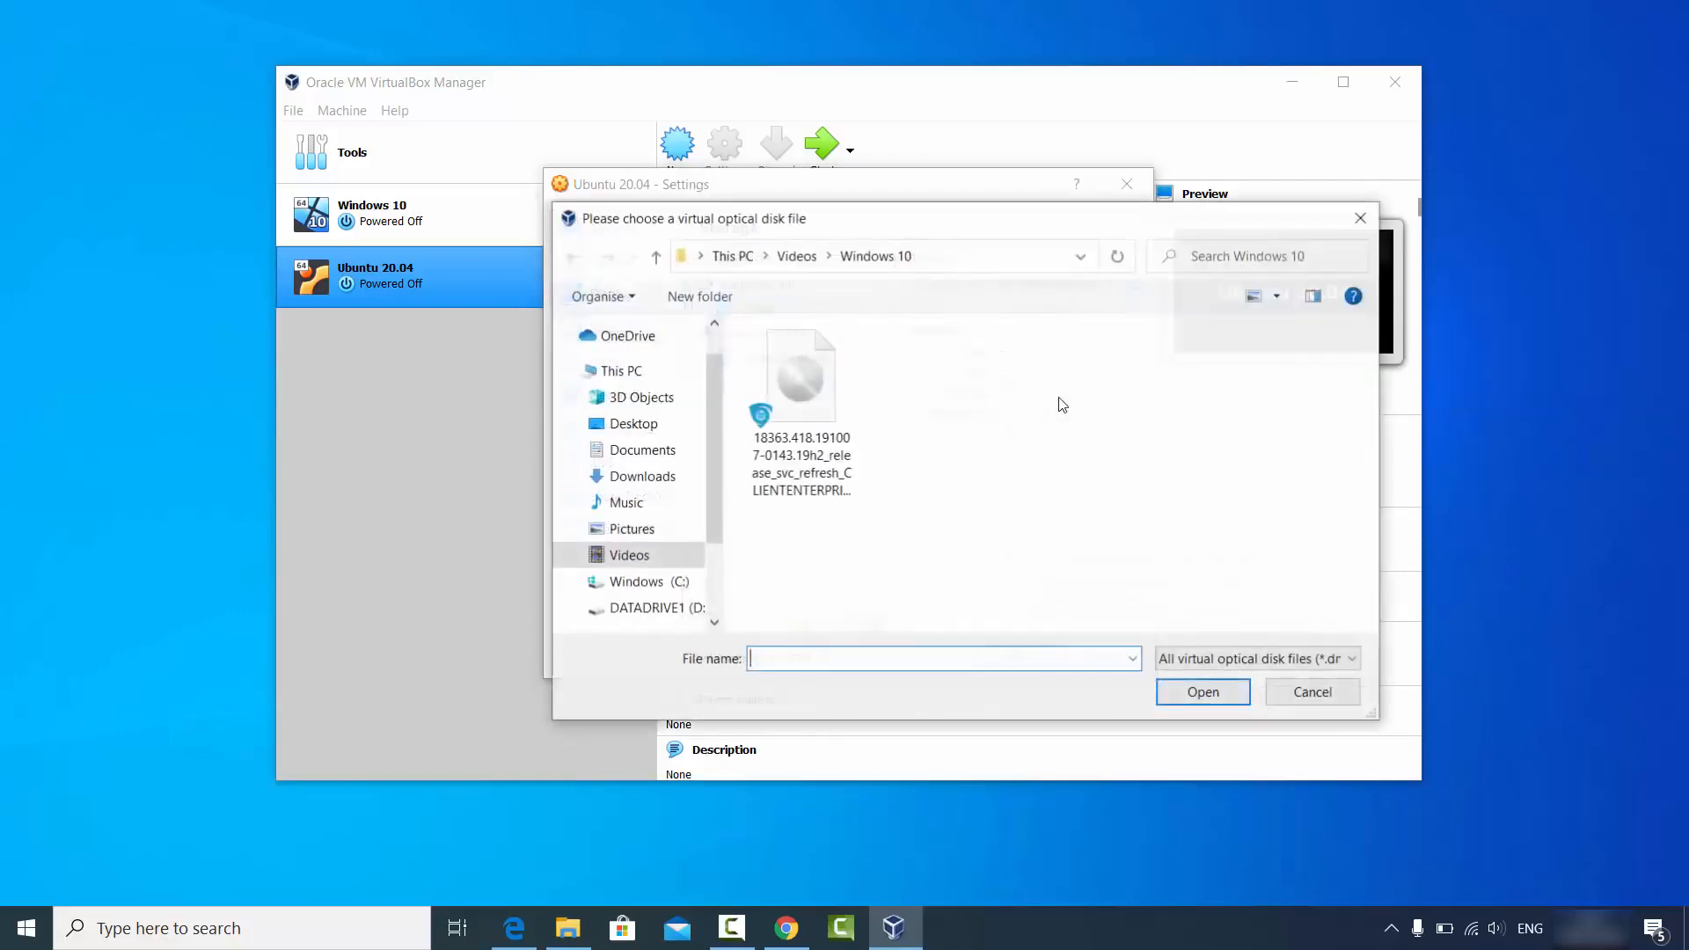
Copy the D:\Videos\Ubuntu folder path from File Explorer.
left_click(568, 928)
left_click(826, 223)
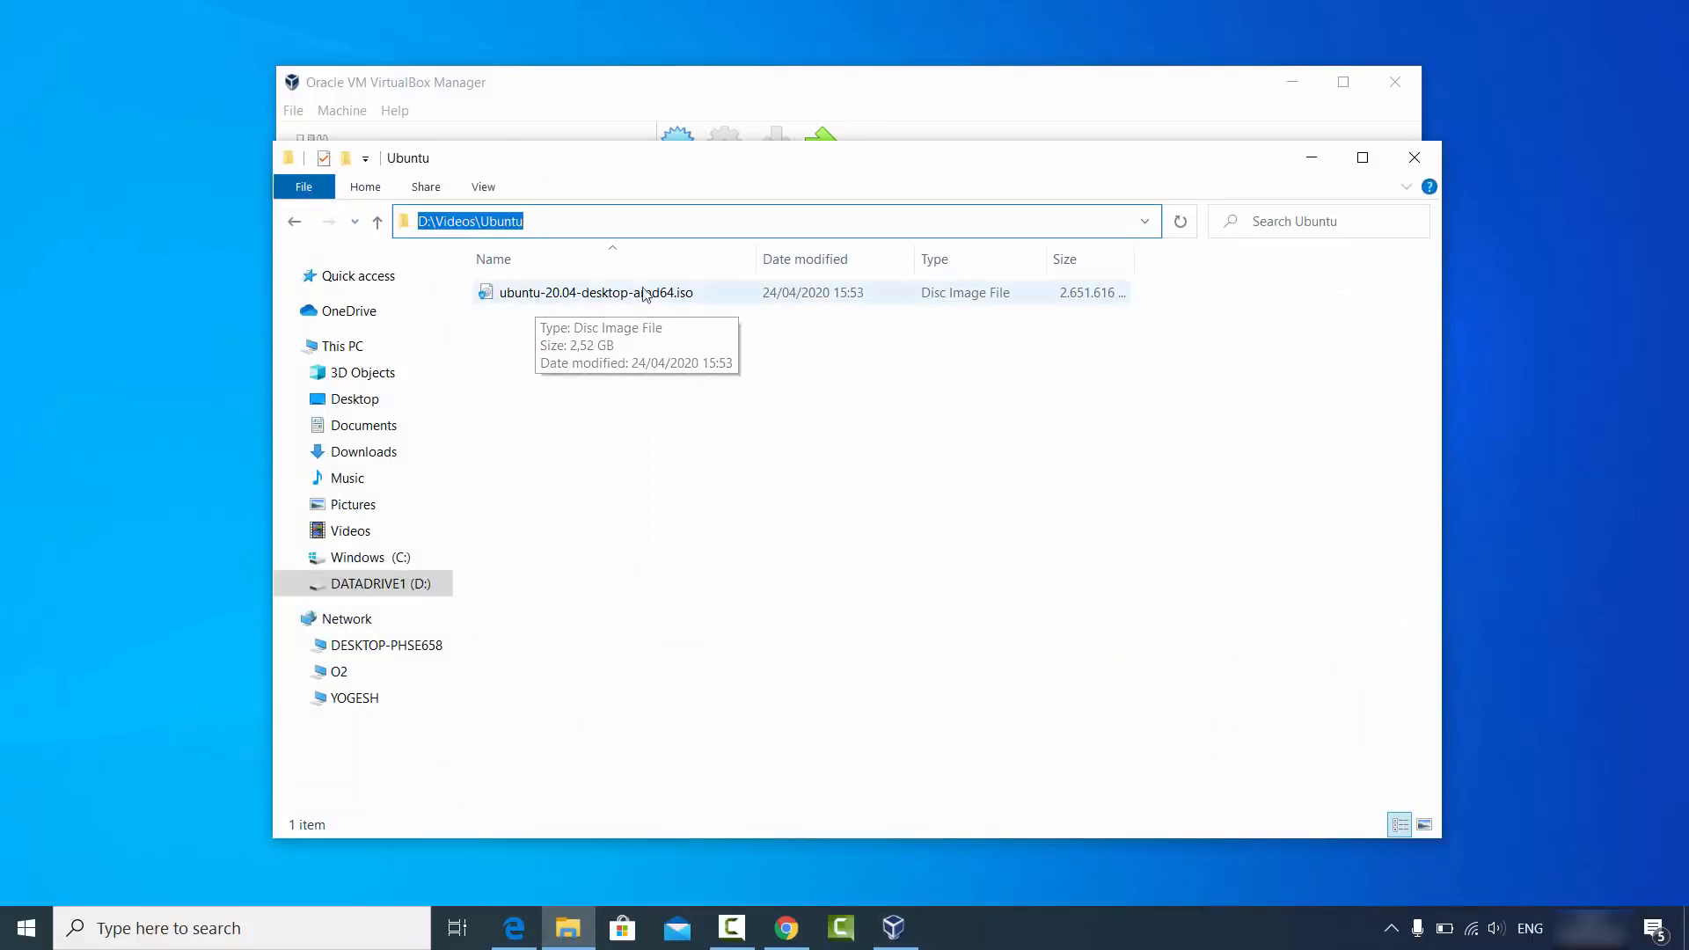
left_click(649, 224)
key("ctrl+a")
key("ctrl+c")
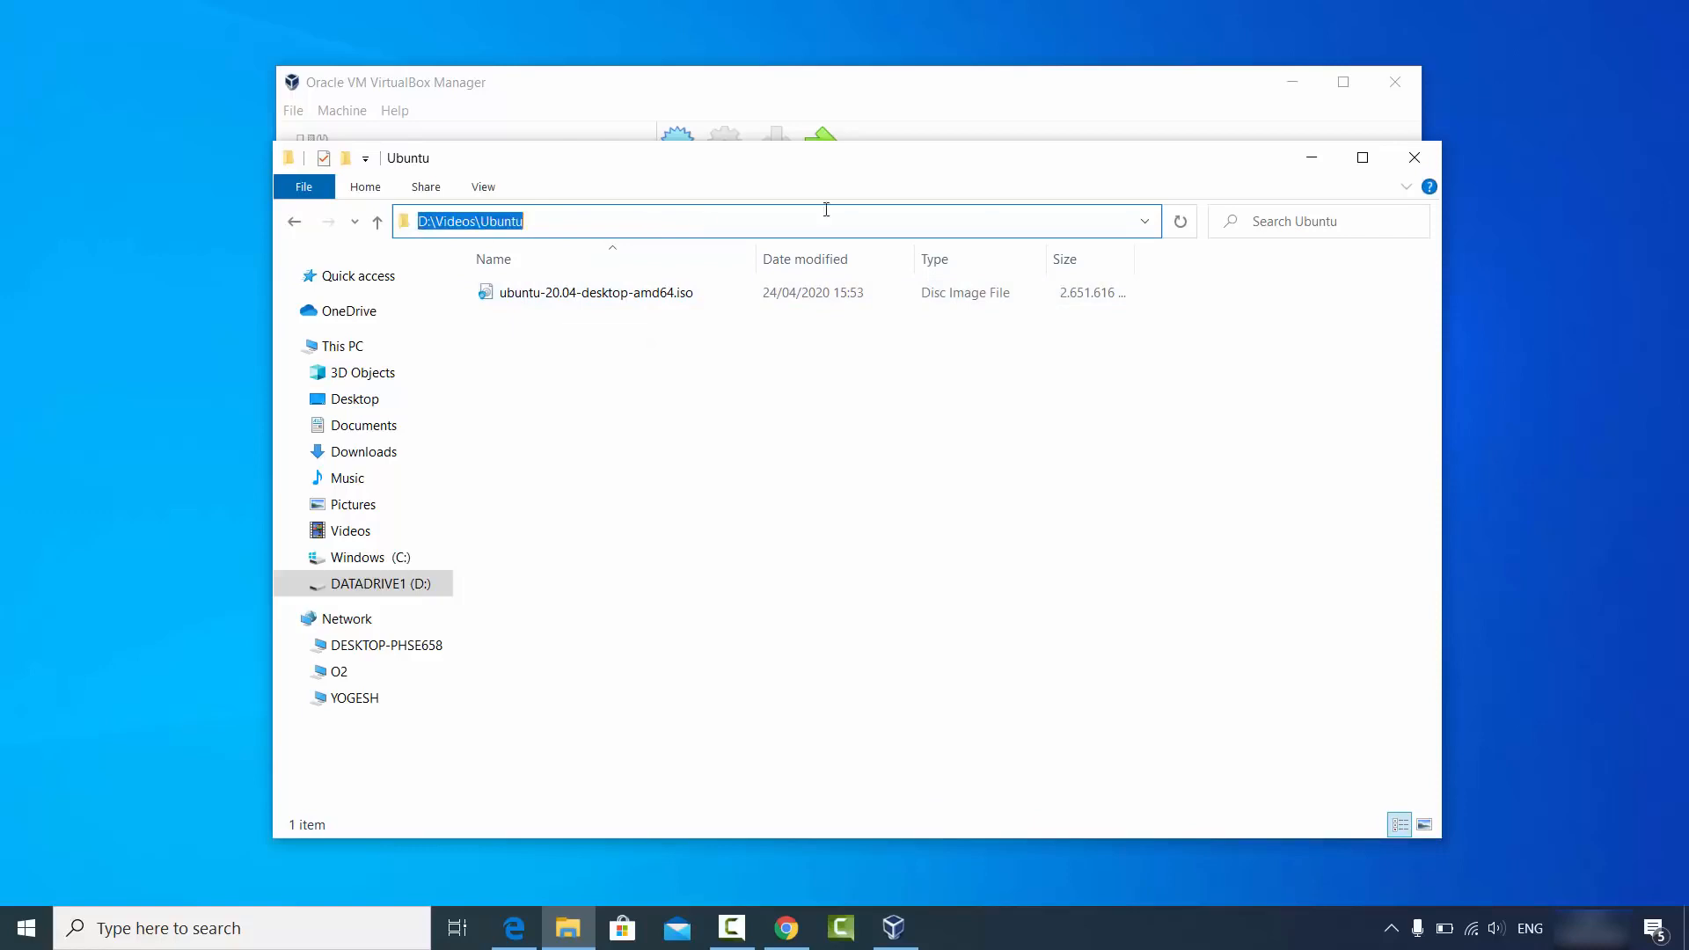
left_click(1311, 157)
Paste that path into the file chooser and open ubuntu-20.04-desktop-amd64.iso.
left_click(960, 259)
key("ctrl+v")
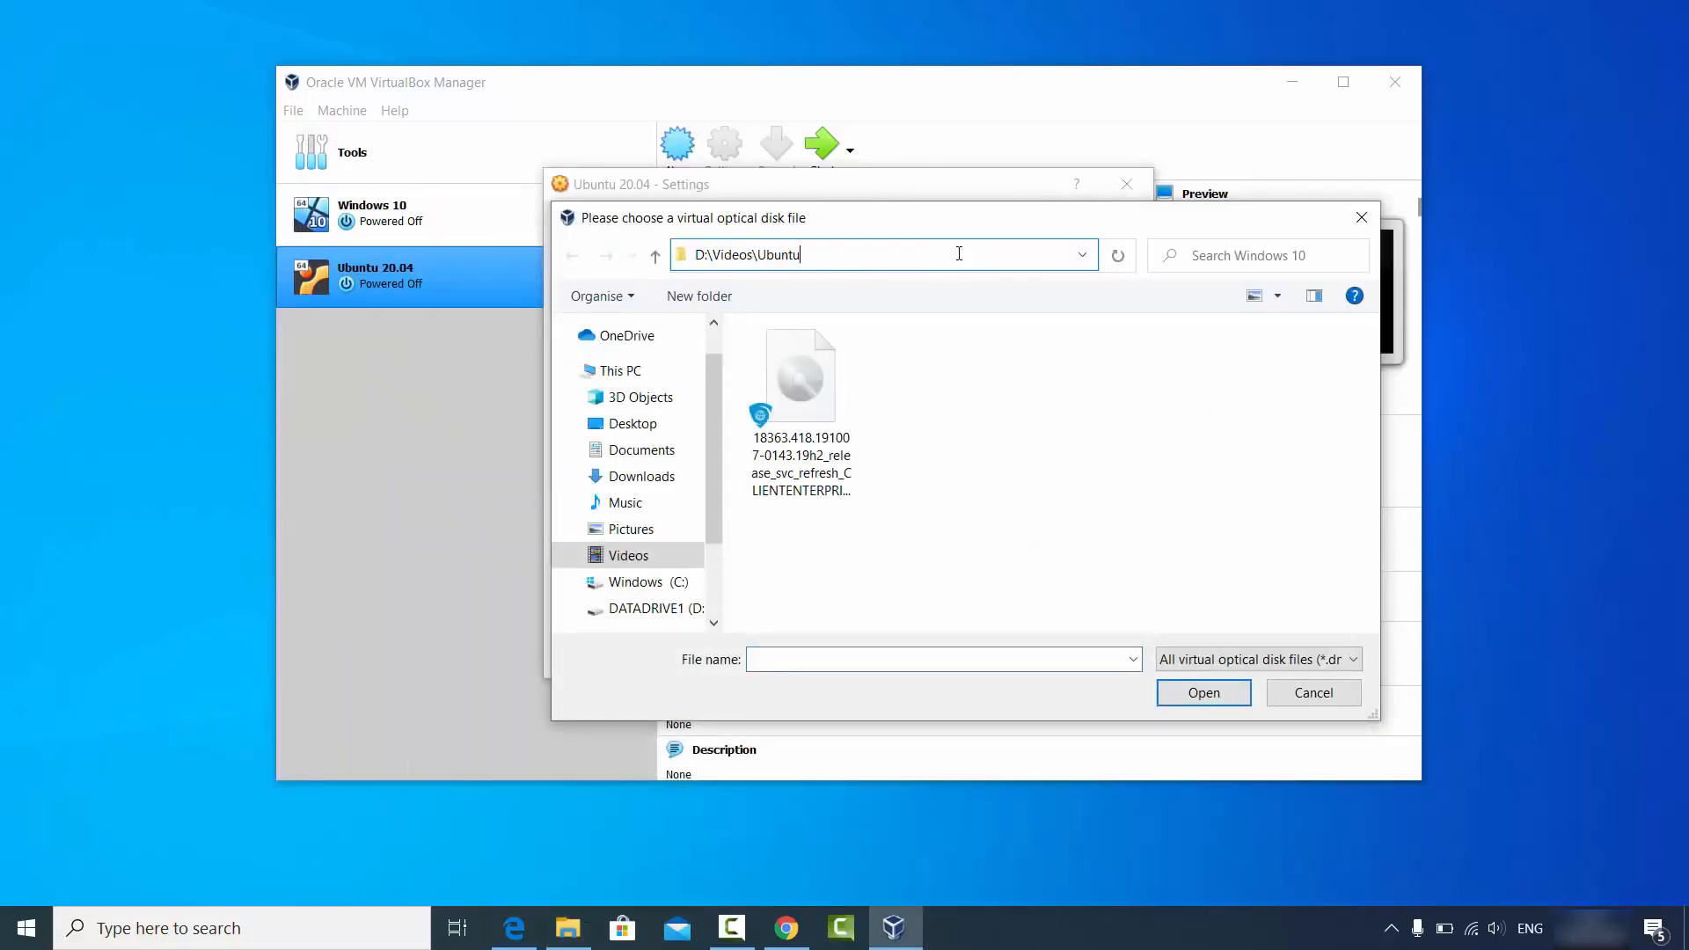
key("Return")
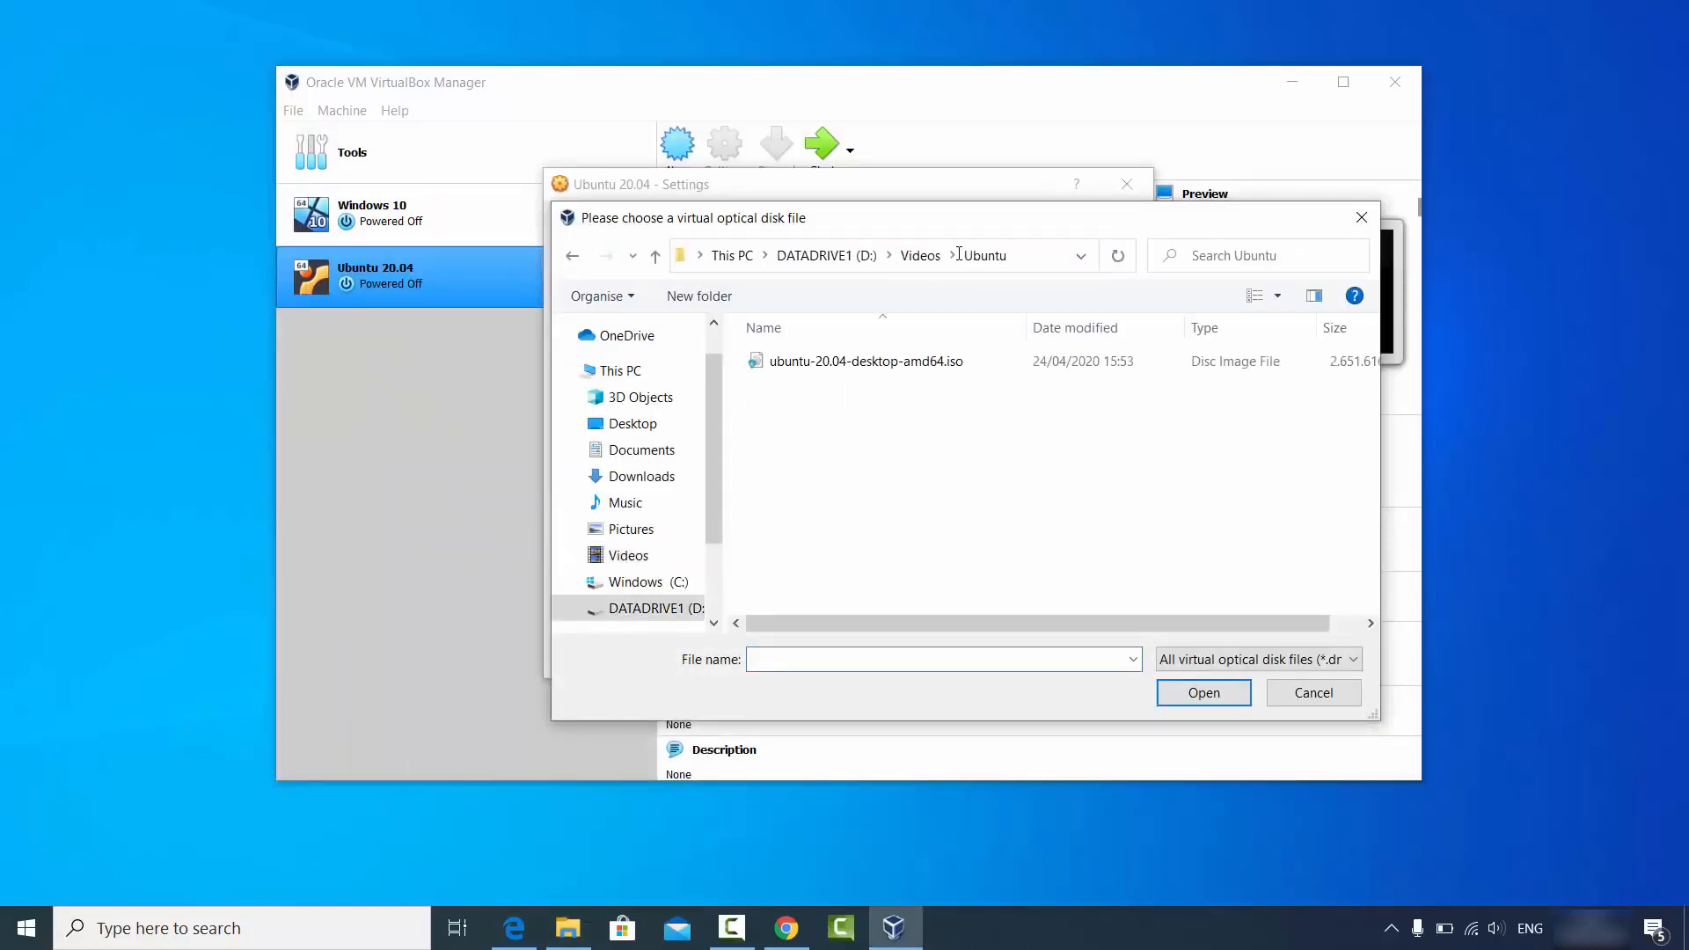
left_click(917, 364)
left_click(1201, 693)
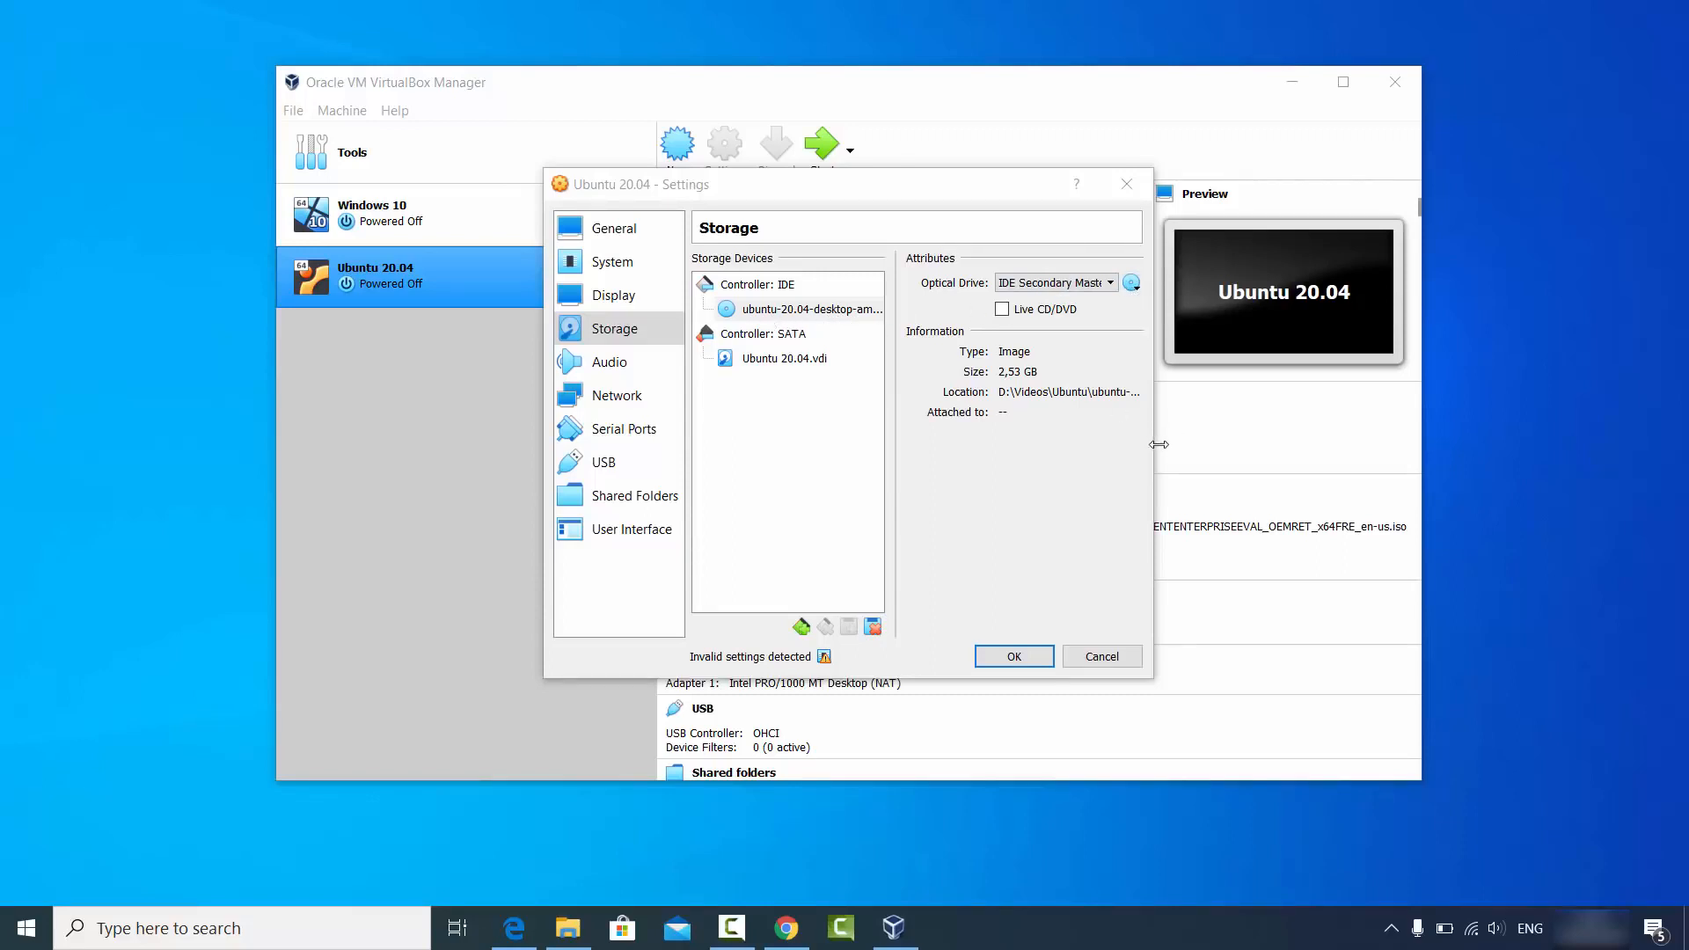
Widen the Settings dialog to verify the full ISO path, then save with OK.
left_click_drag(1154, 439, 1374, 442)
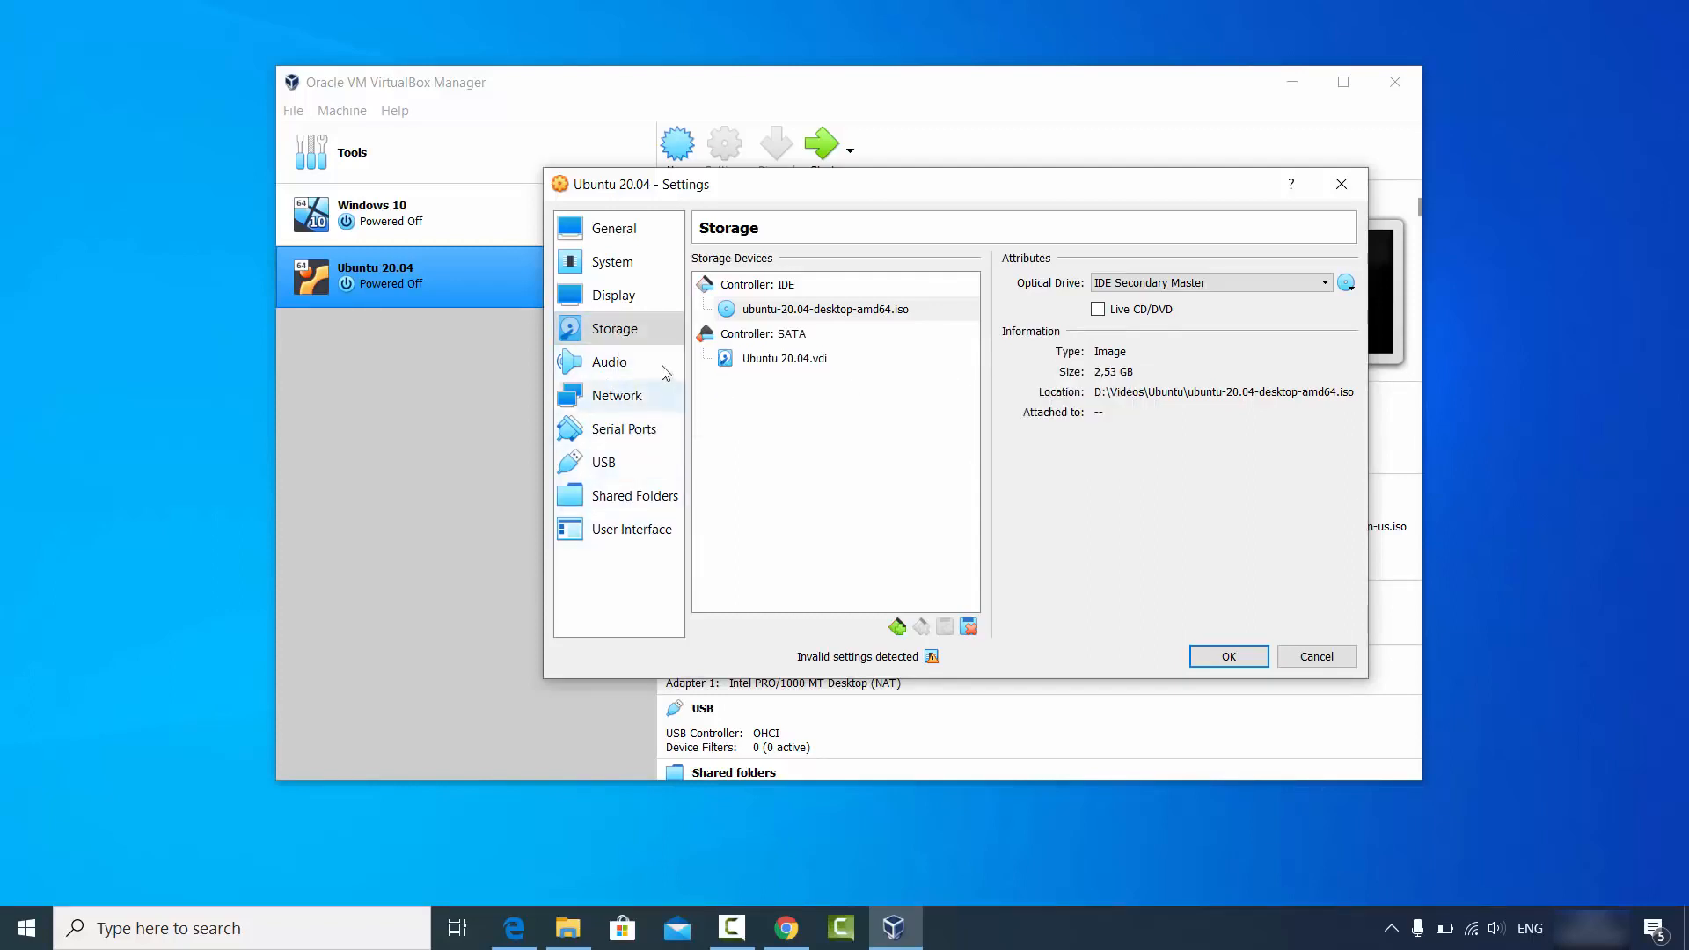
left_click(1213, 663)
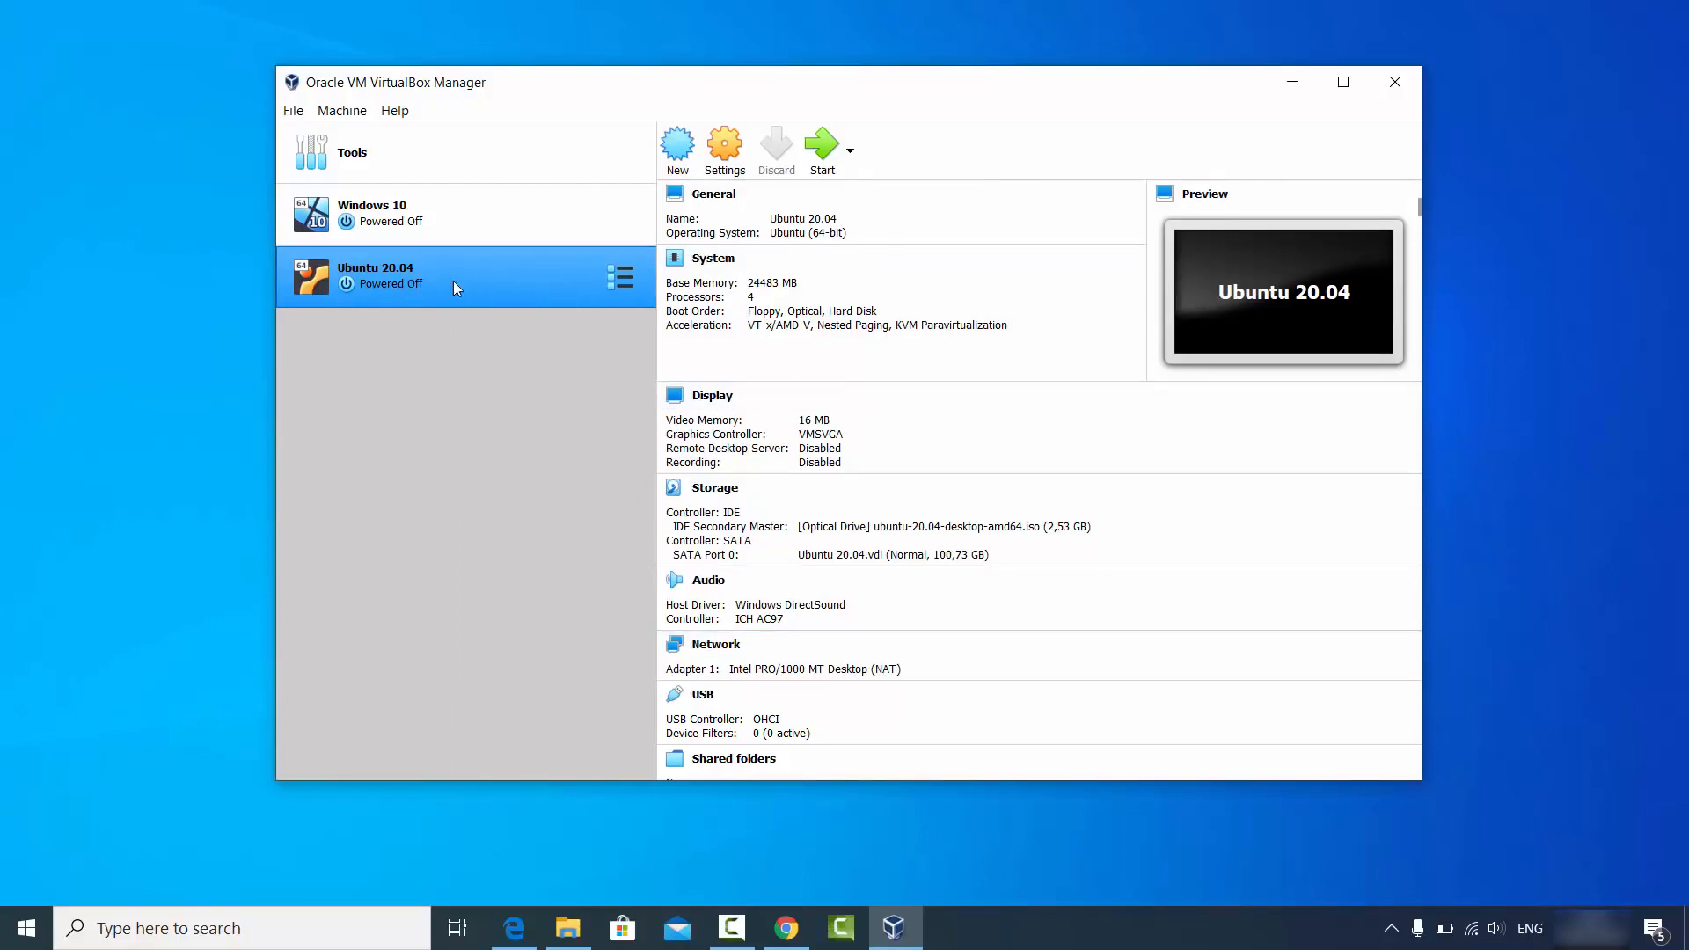
Start the Ubuntu 20.04 VM and dismiss the keyboard auto-capture and mouse integration notices.
left_click(822, 146)
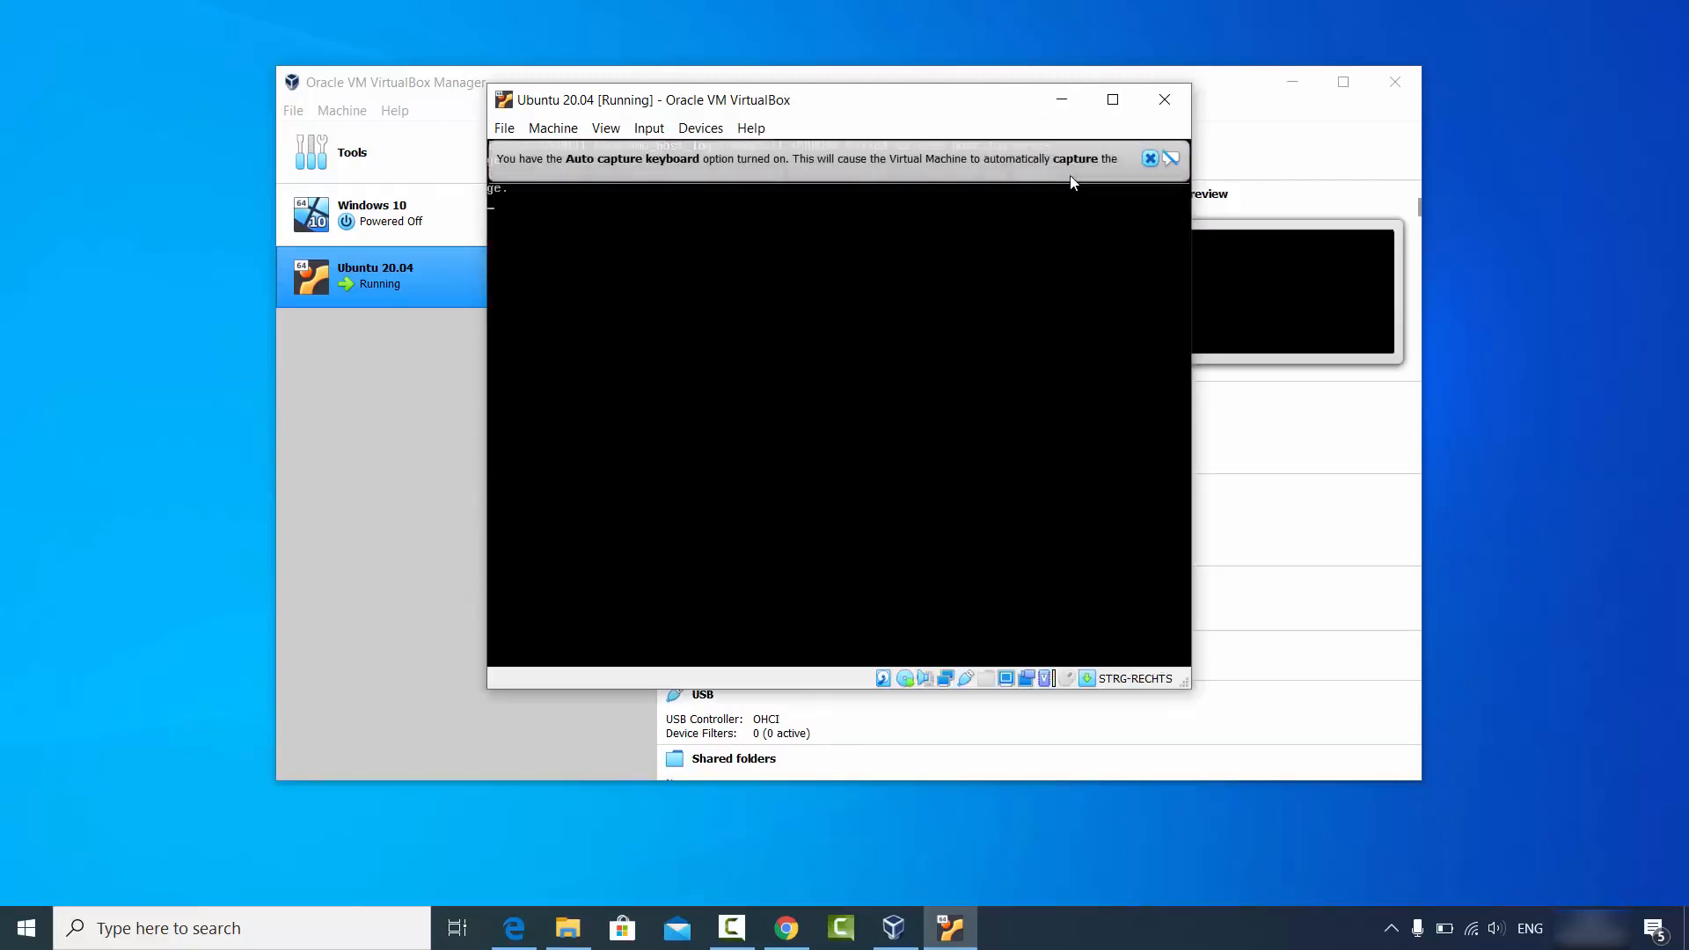
left_click(1149, 158)
left_click(1150, 158)
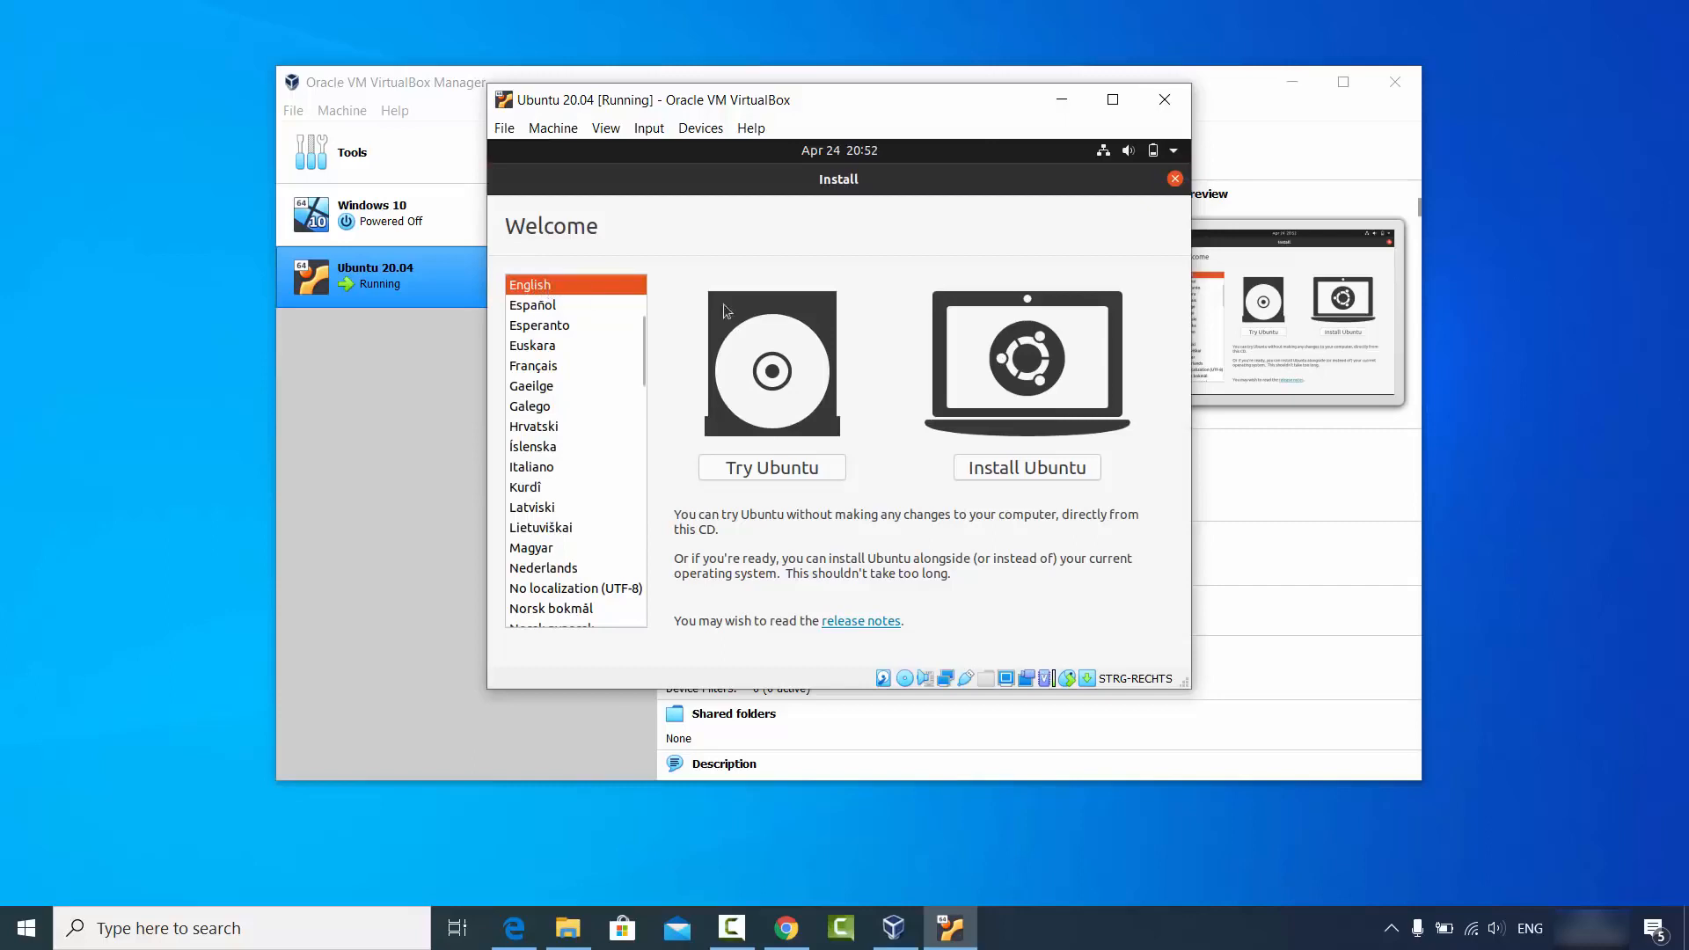
Choose Install Ubuntu, select the German keyboard layout, test it, and continue.
left_click(1011, 470)
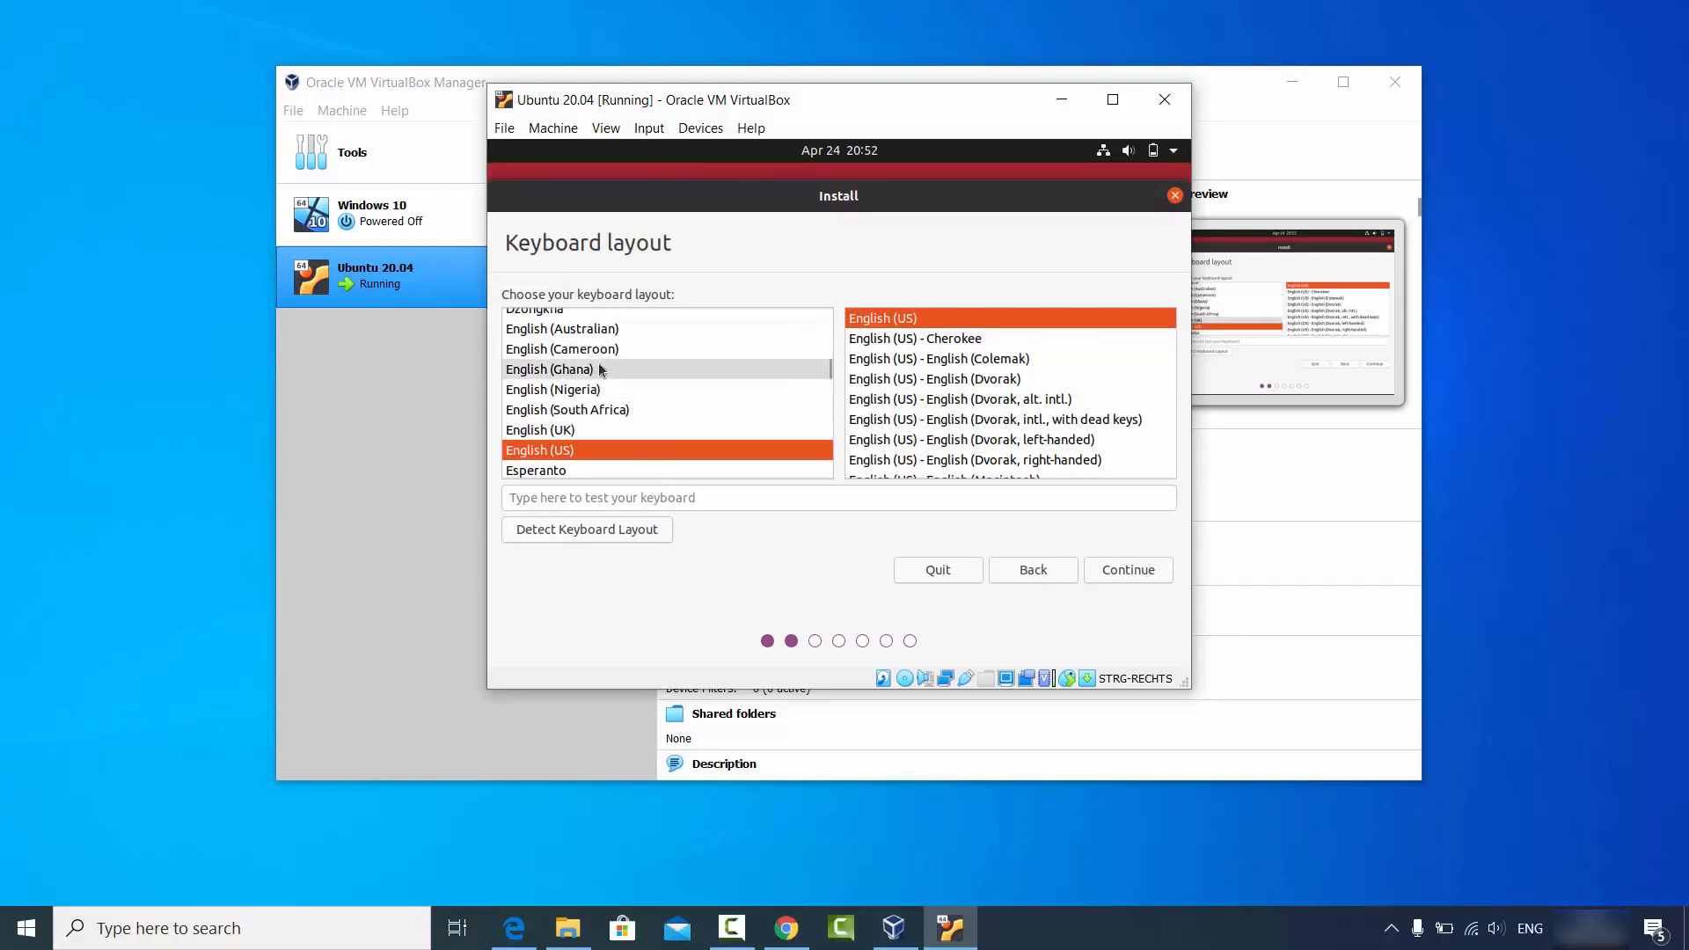
left_click(828, 371)
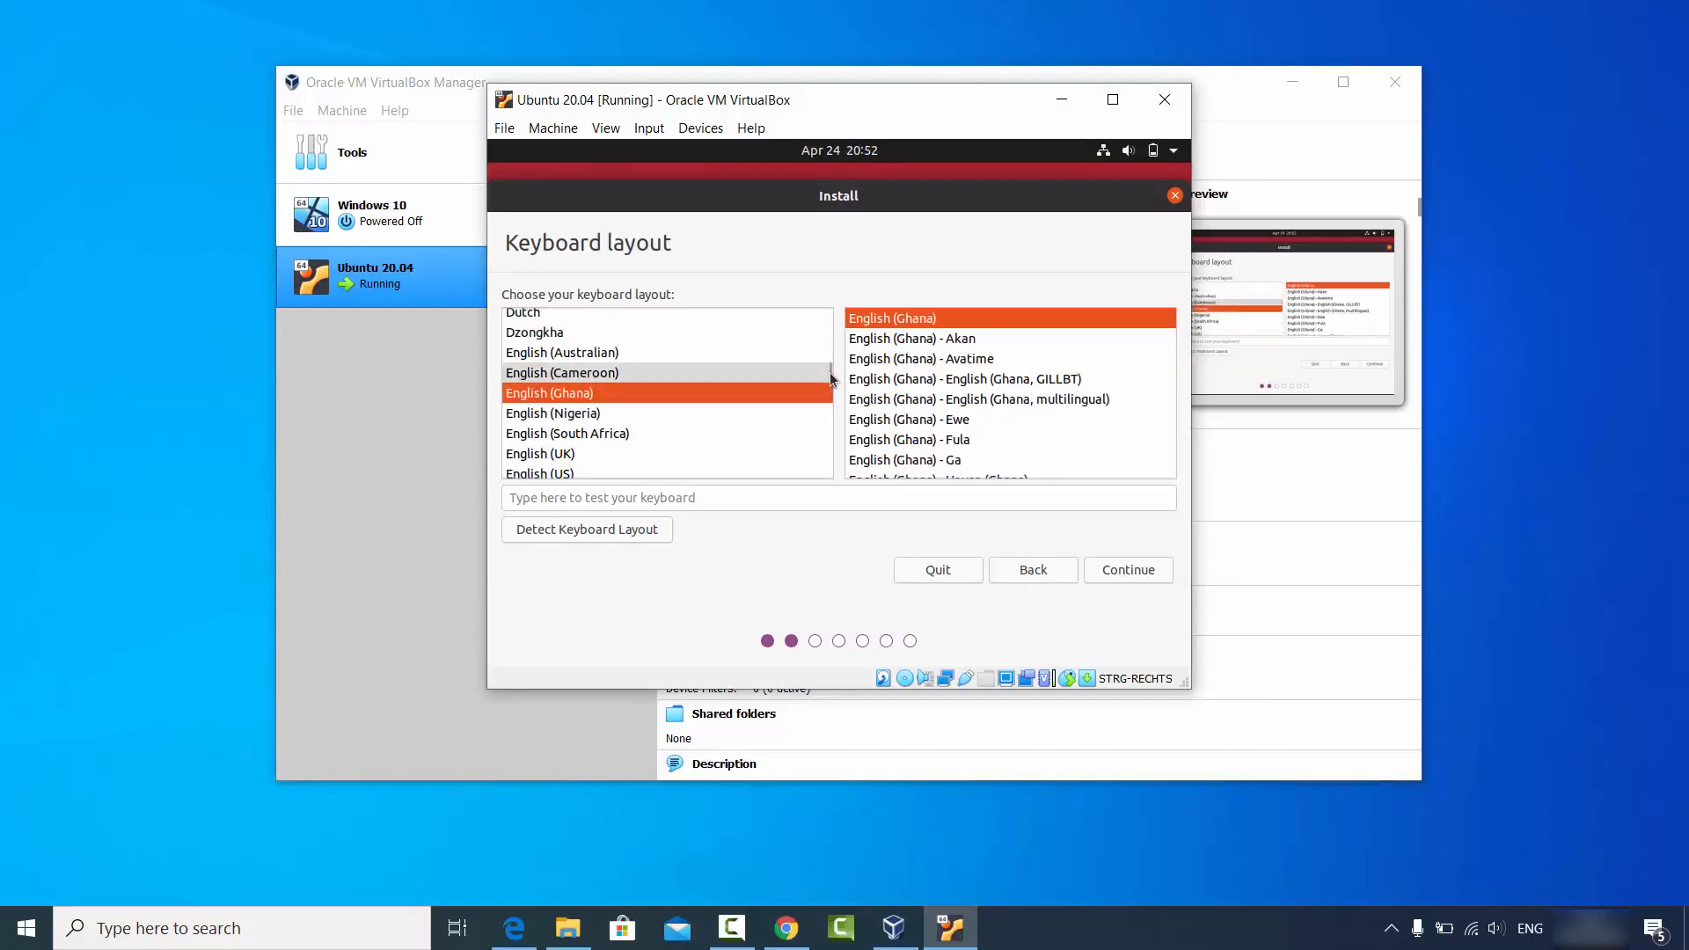
left_click(619, 431)
type("g")
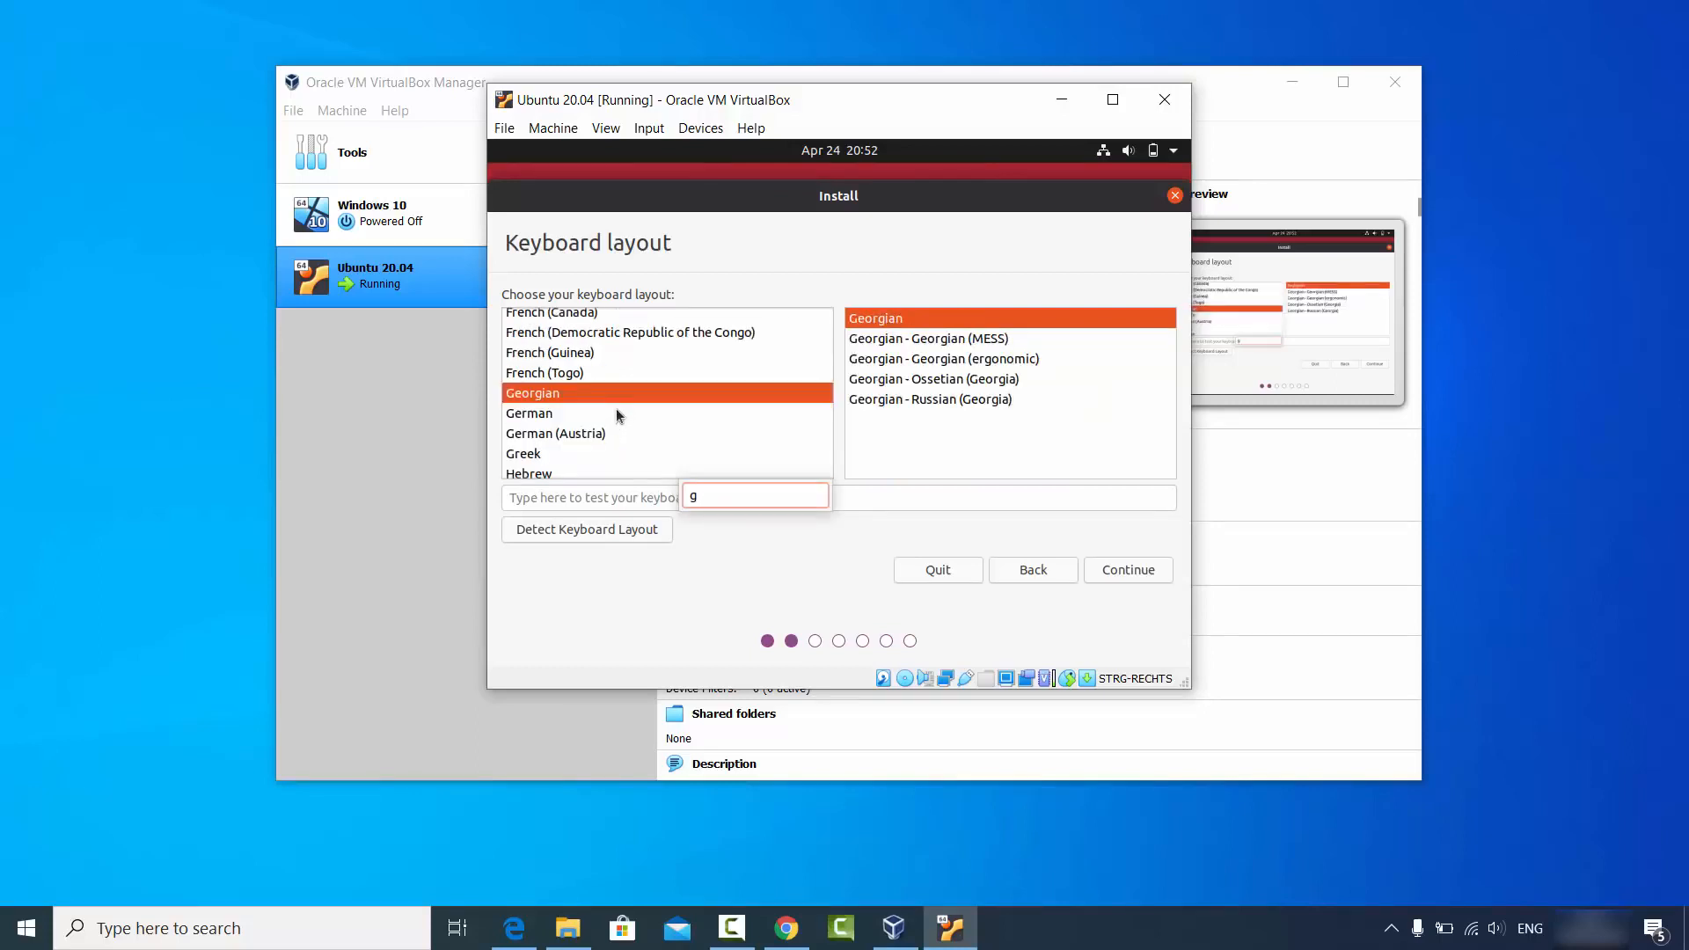
left_click(547, 413)
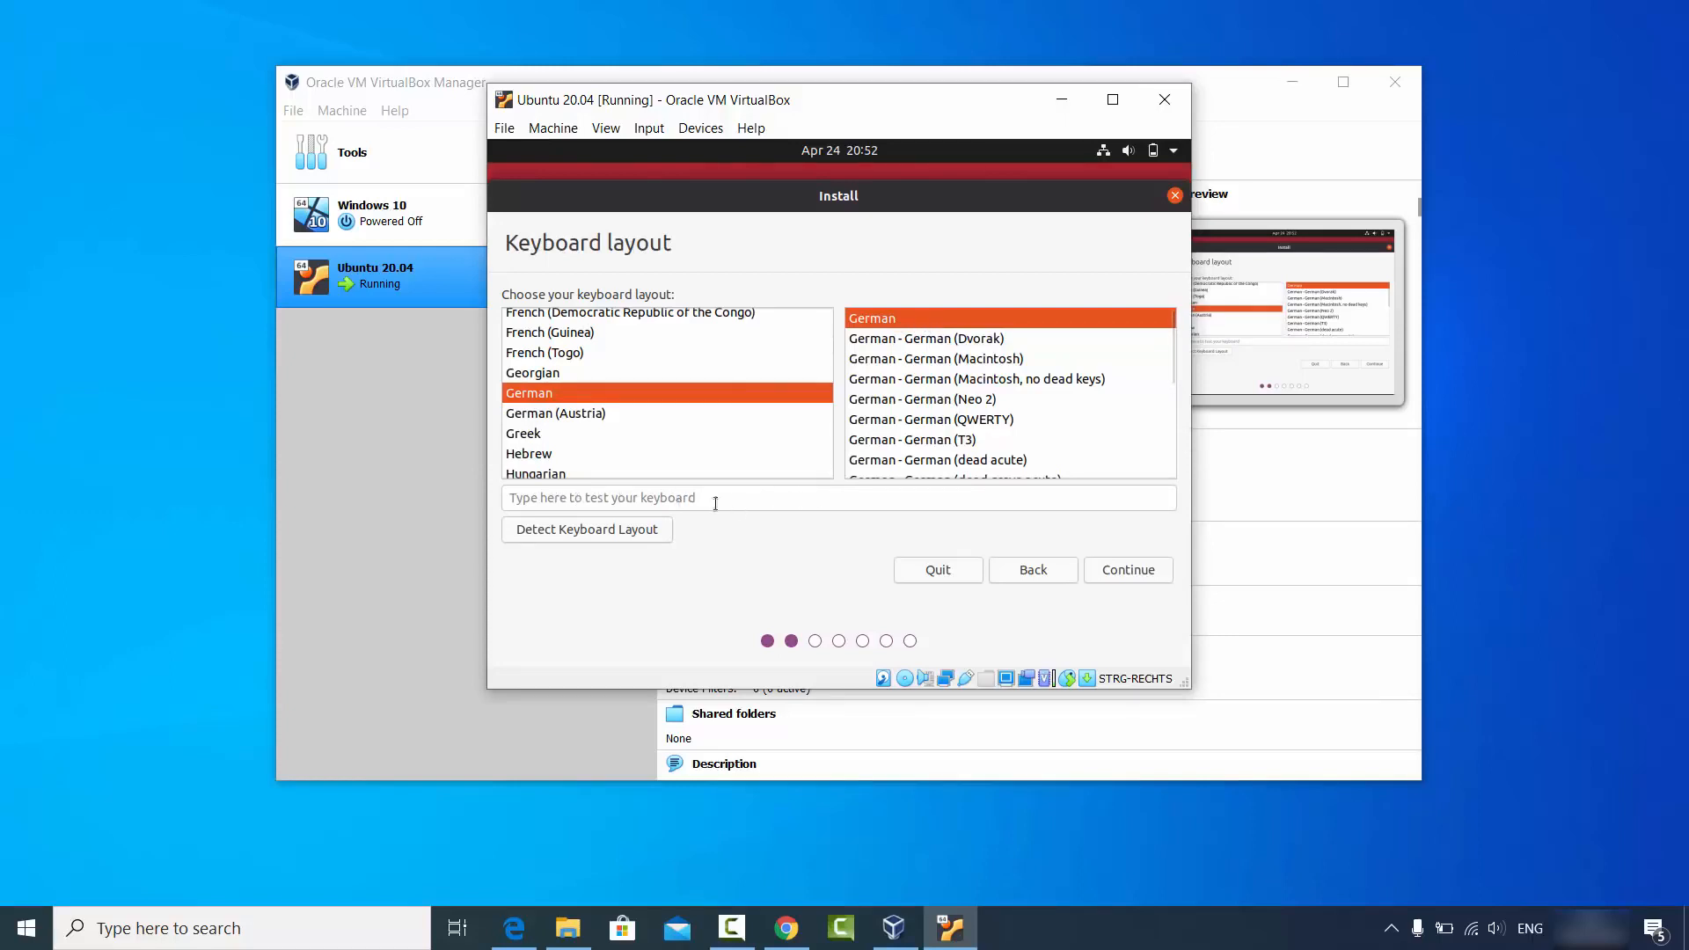
left_click(630, 500)
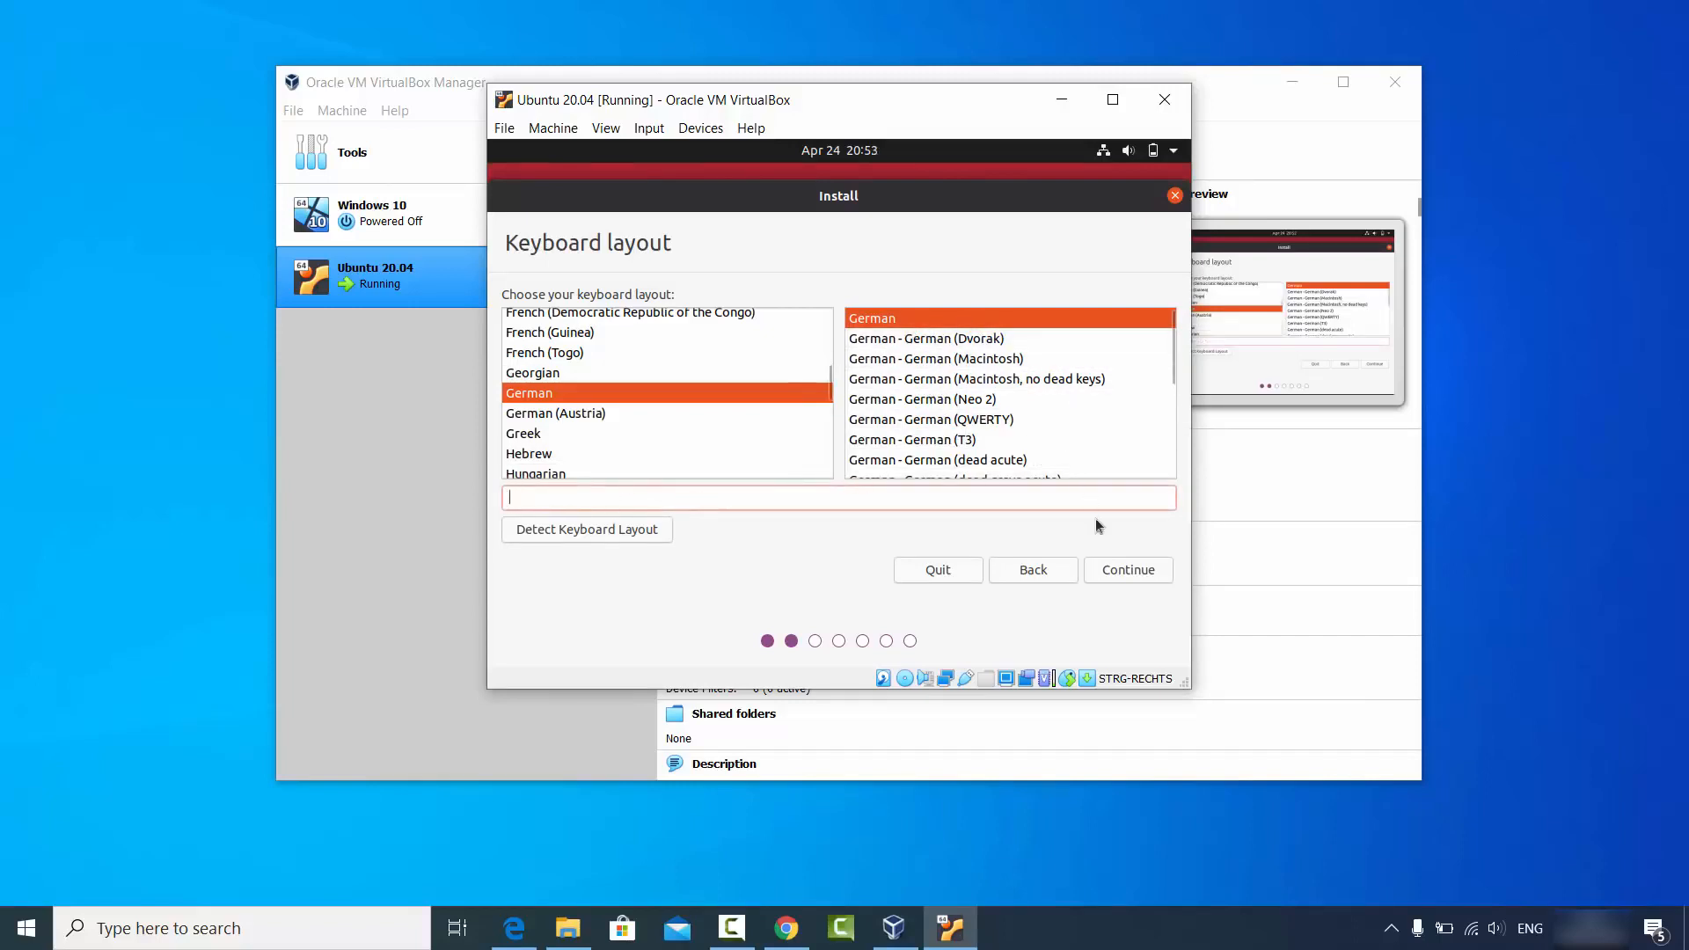
left_click(1119, 572)
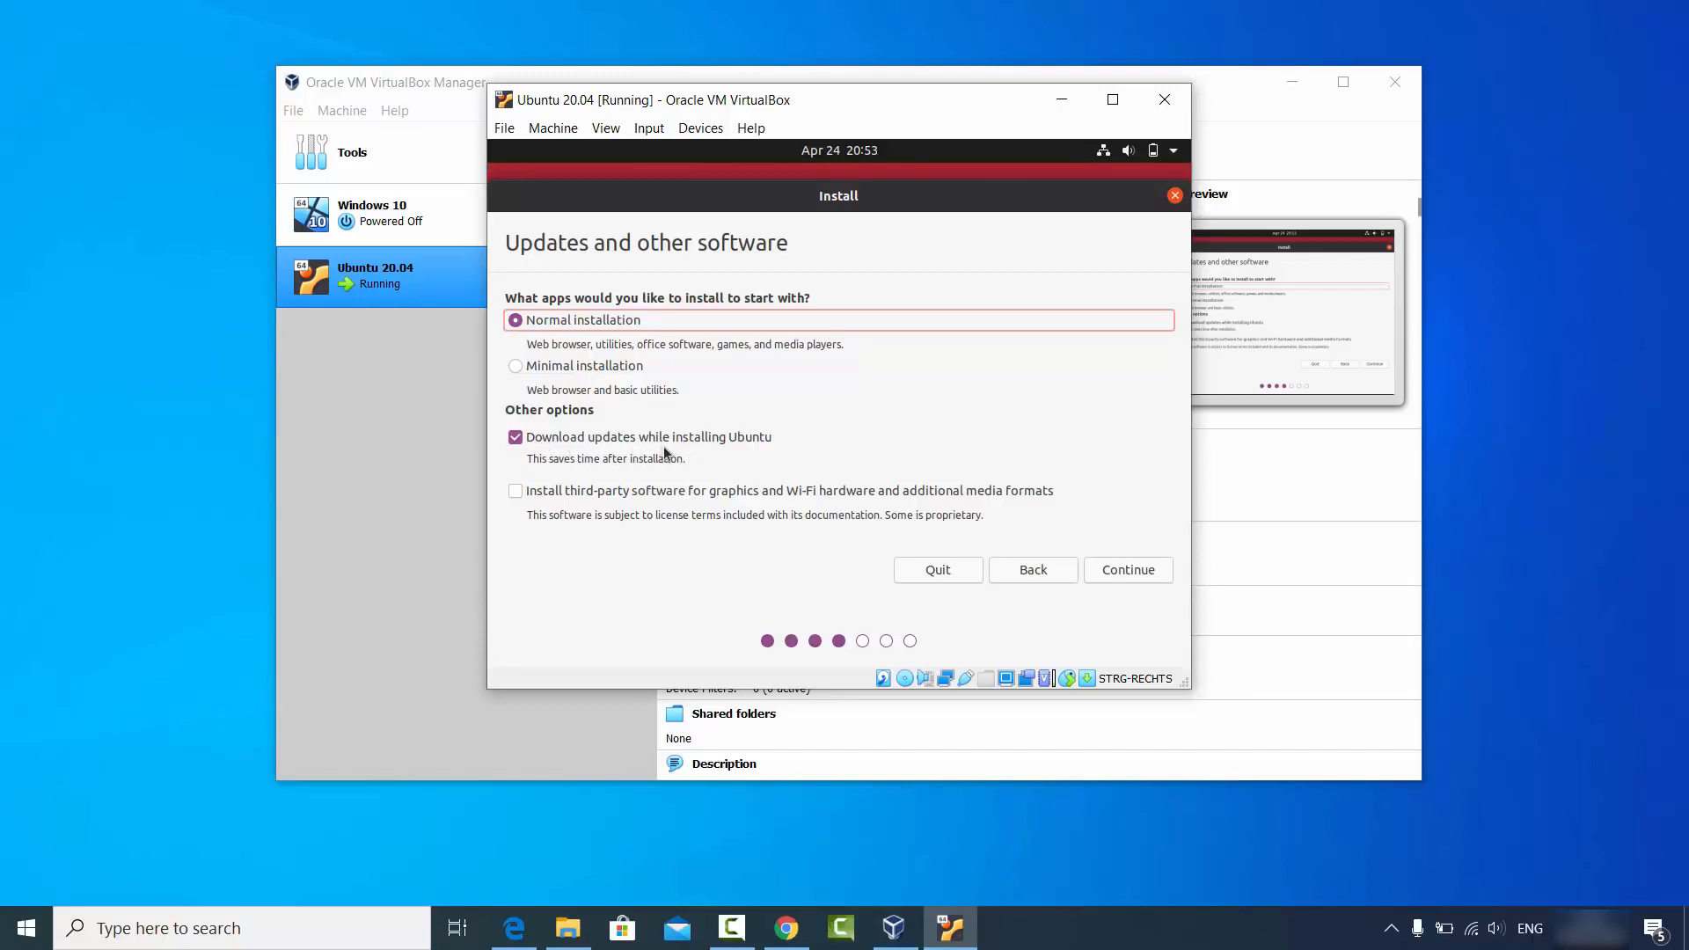
Tick the third-party software option for graphics, Wi-Fi and media formats, then continue.
left_click(517, 491)
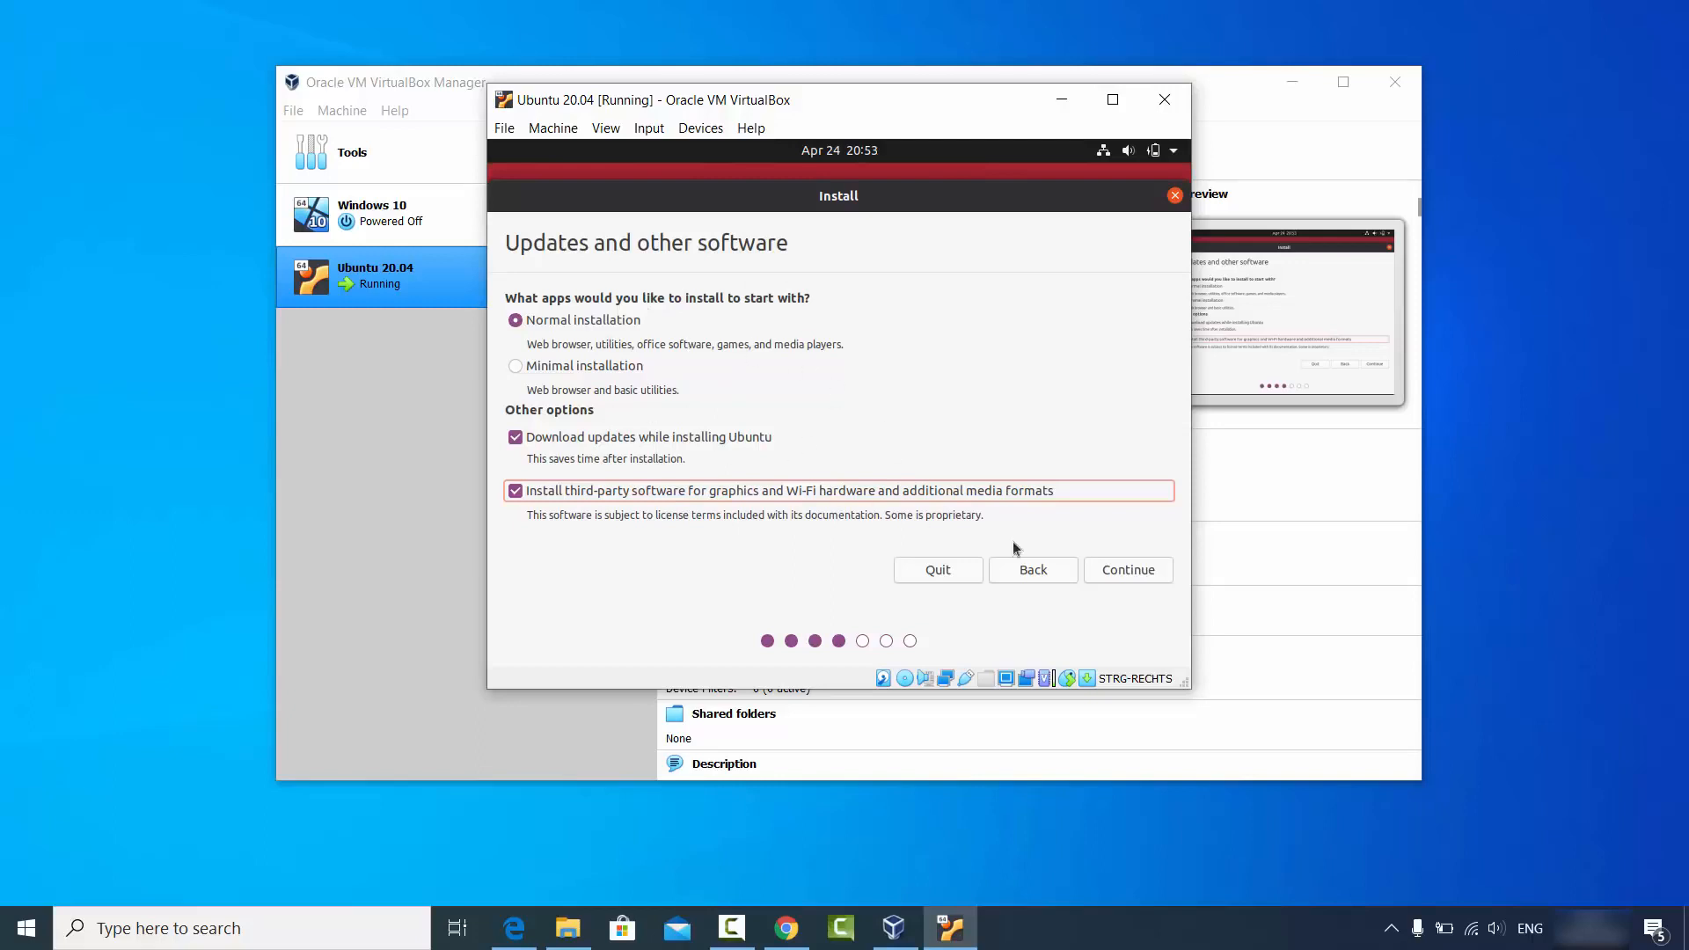
left_click(1112, 573)
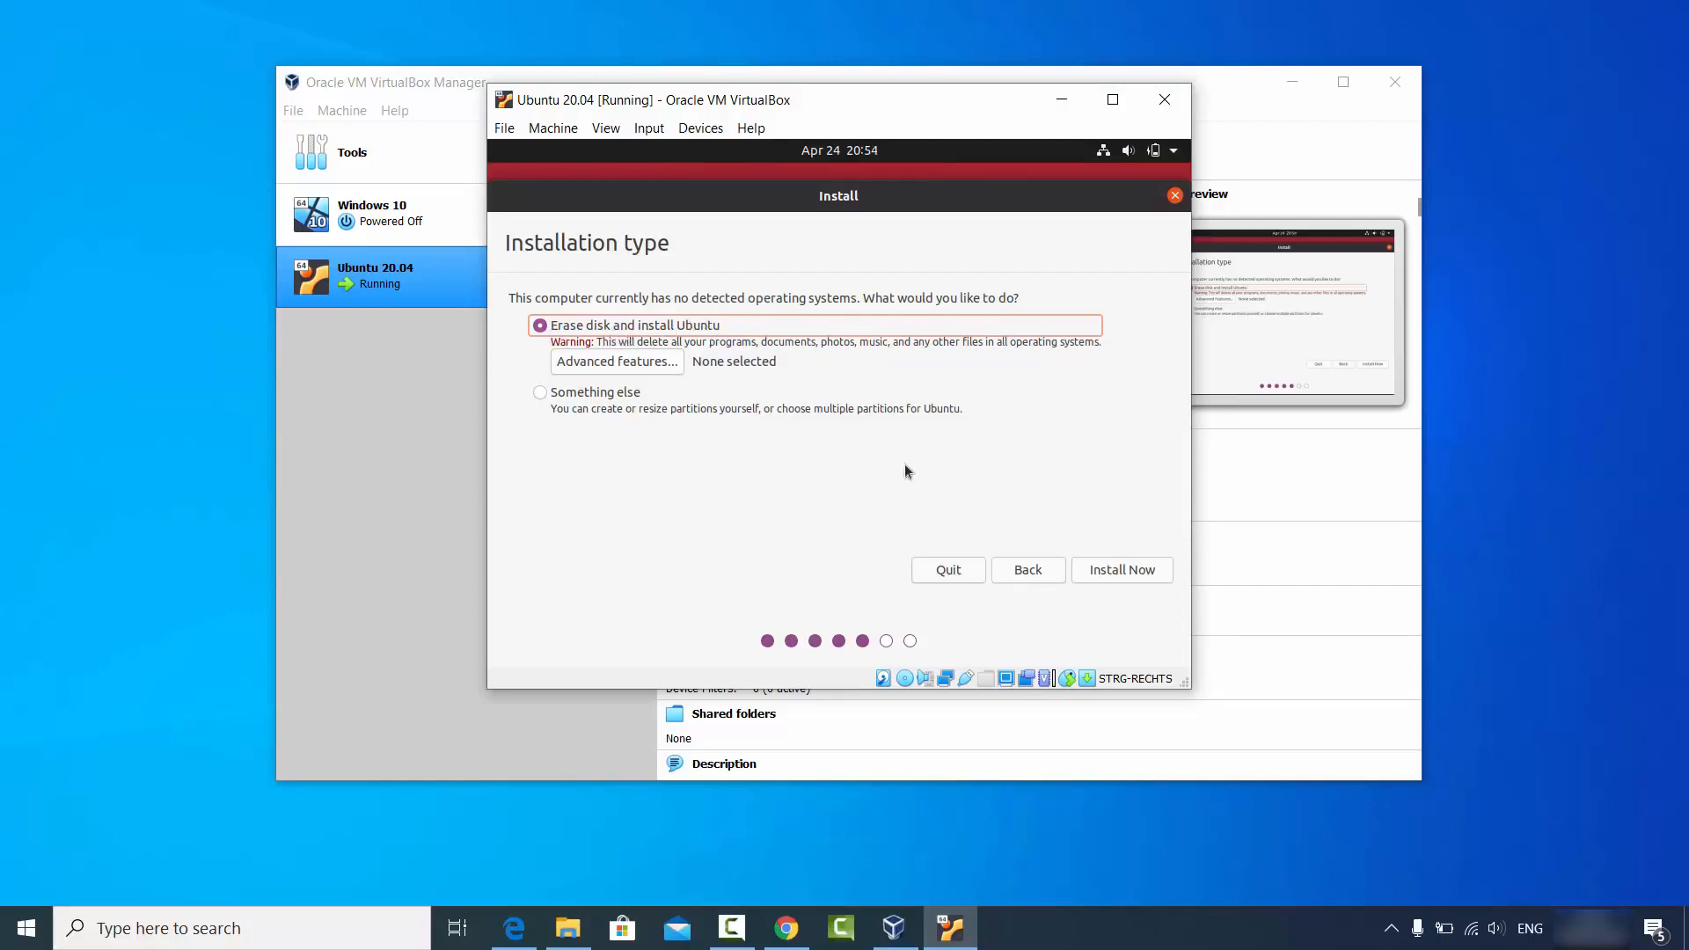
Keep Erase disk and install Ubuntu, choose Install Now, and confirm writing the partition changes.
left_click(1122, 572)
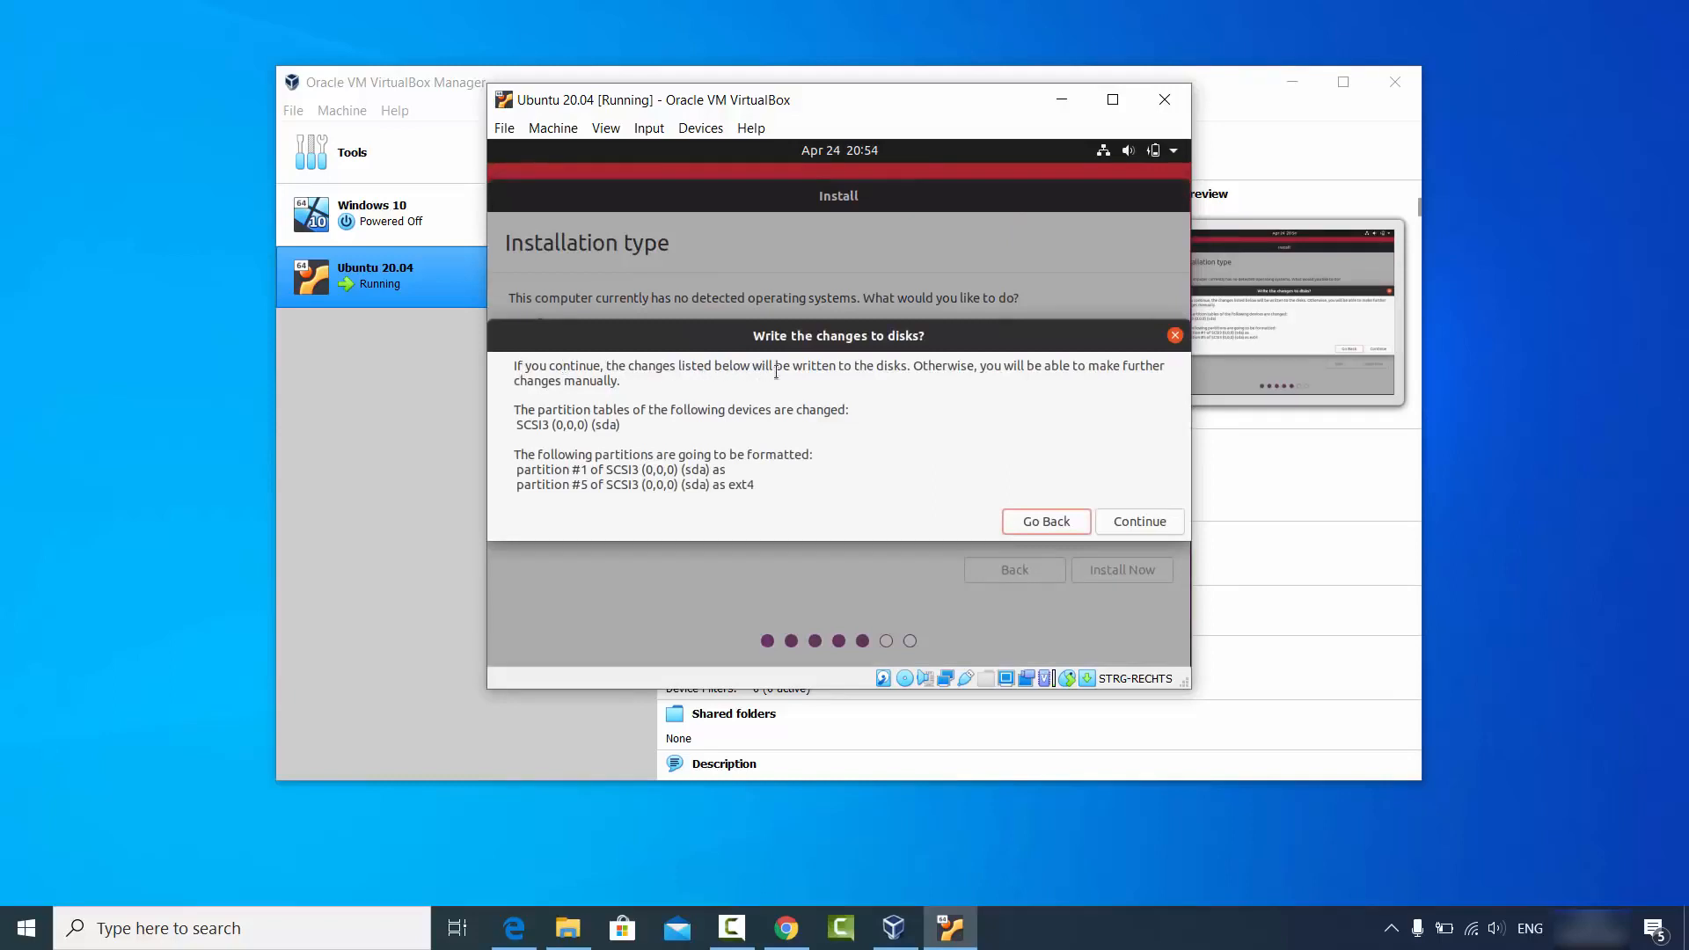
left_click(1138, 522)
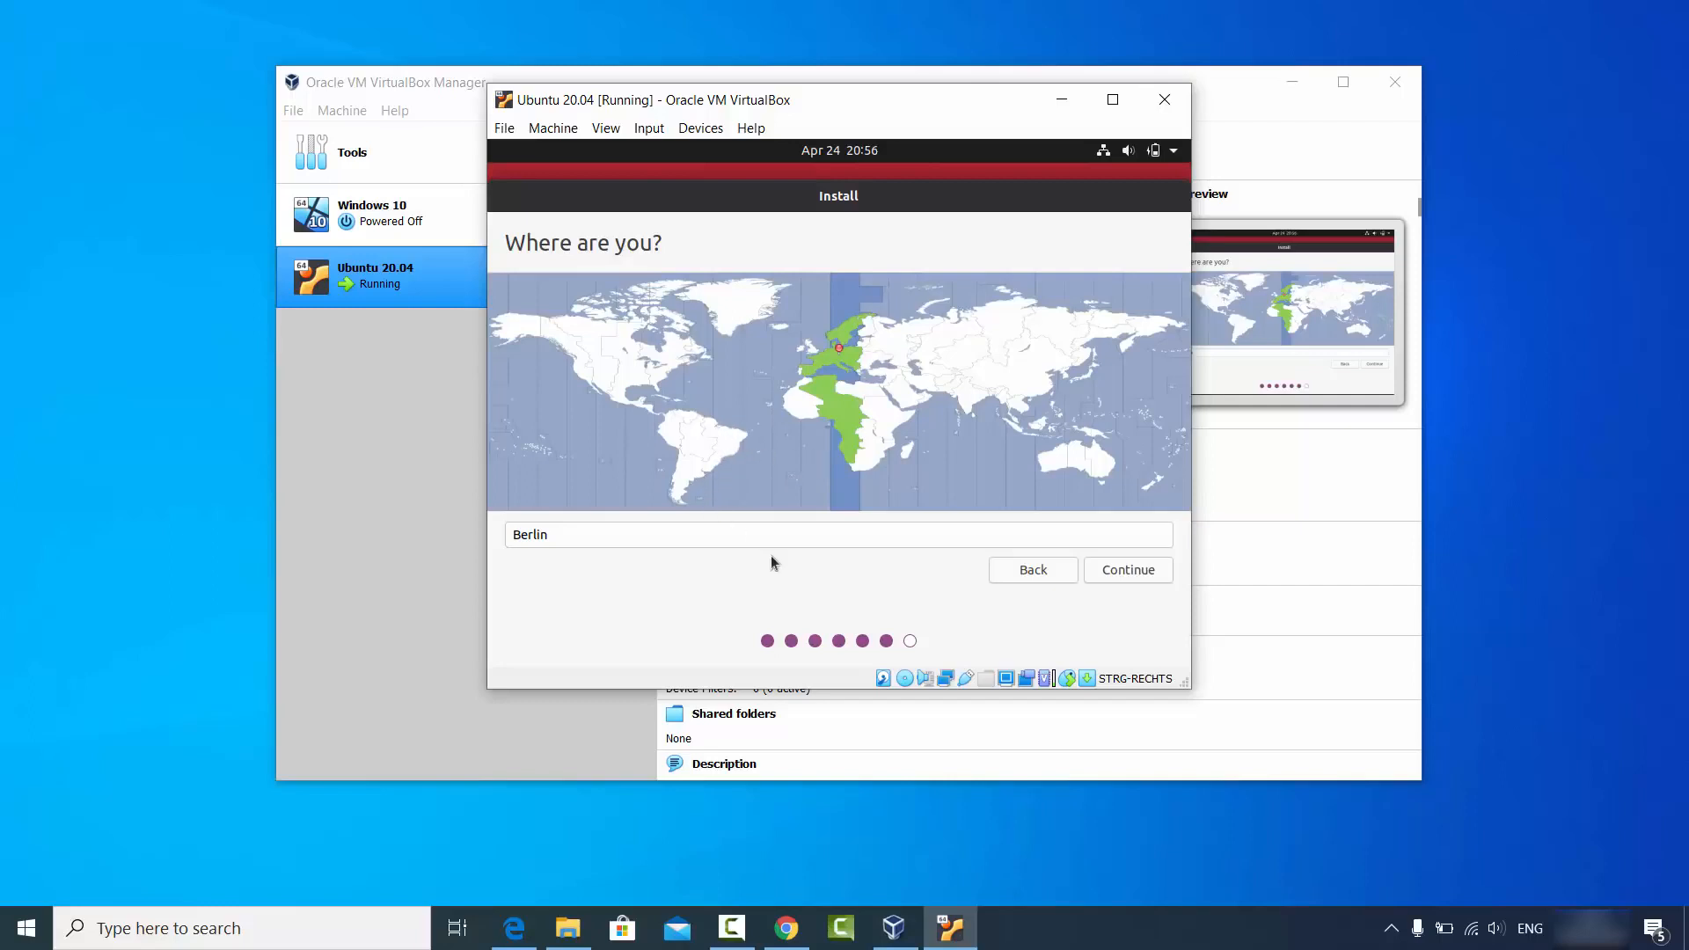
Accept Berlin as the location and continue to the account form.
left_click(1113, 571)
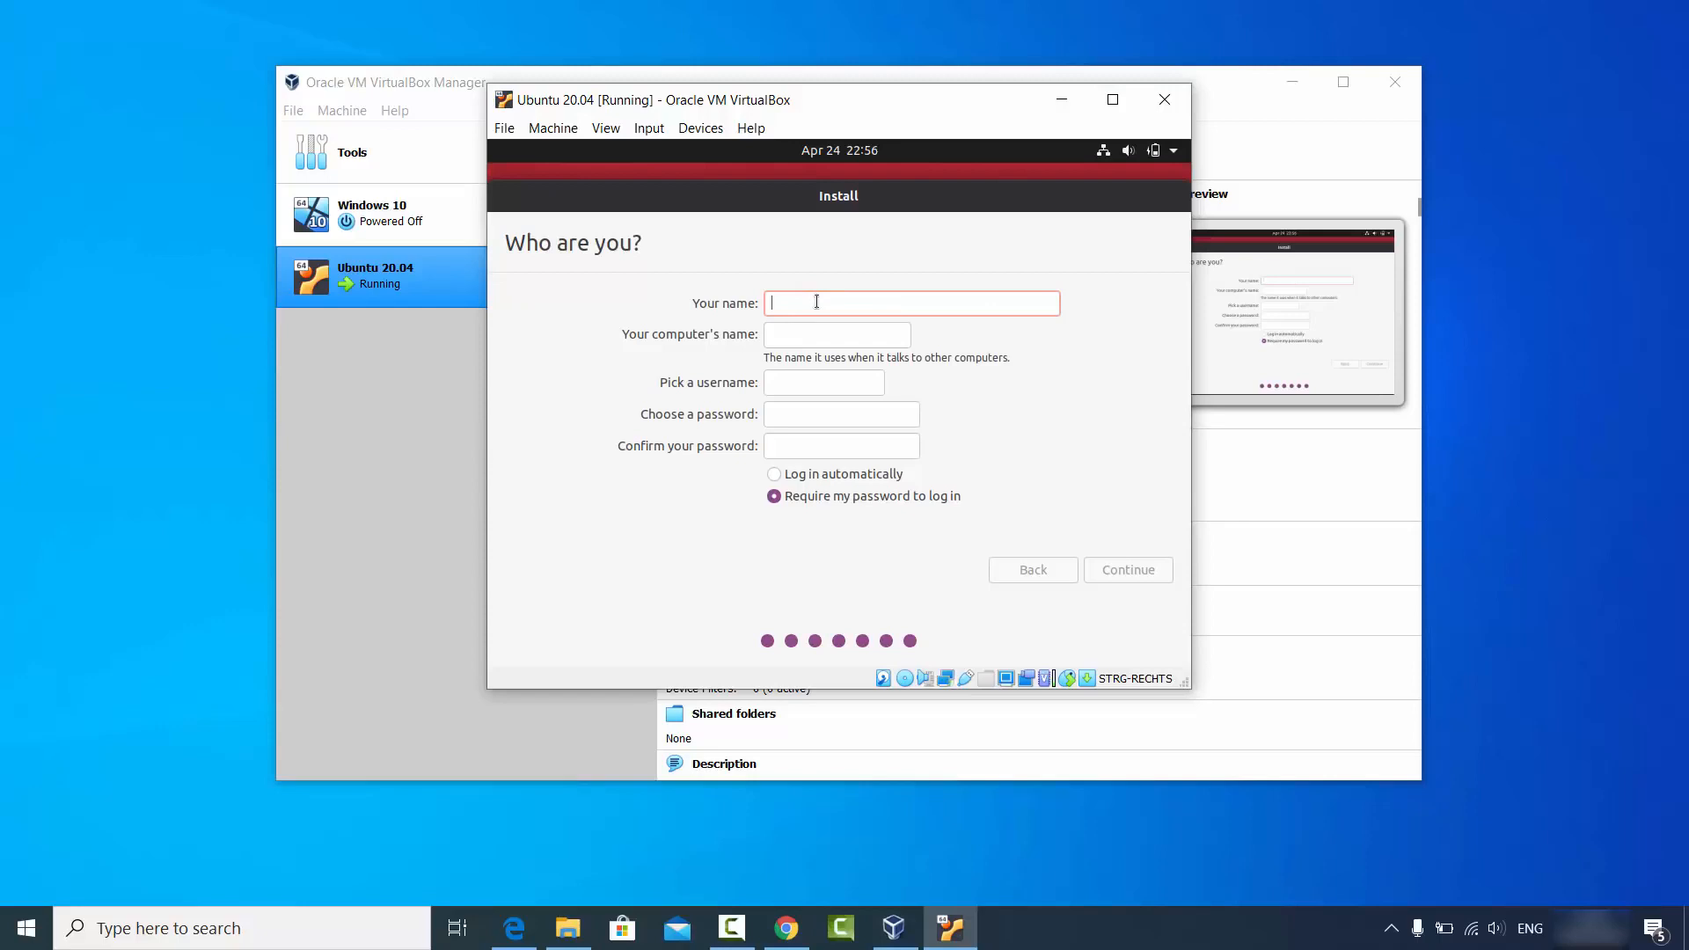
Enter the account name and remove the VirtualBox suffix from the computer's name.
type("codebind")
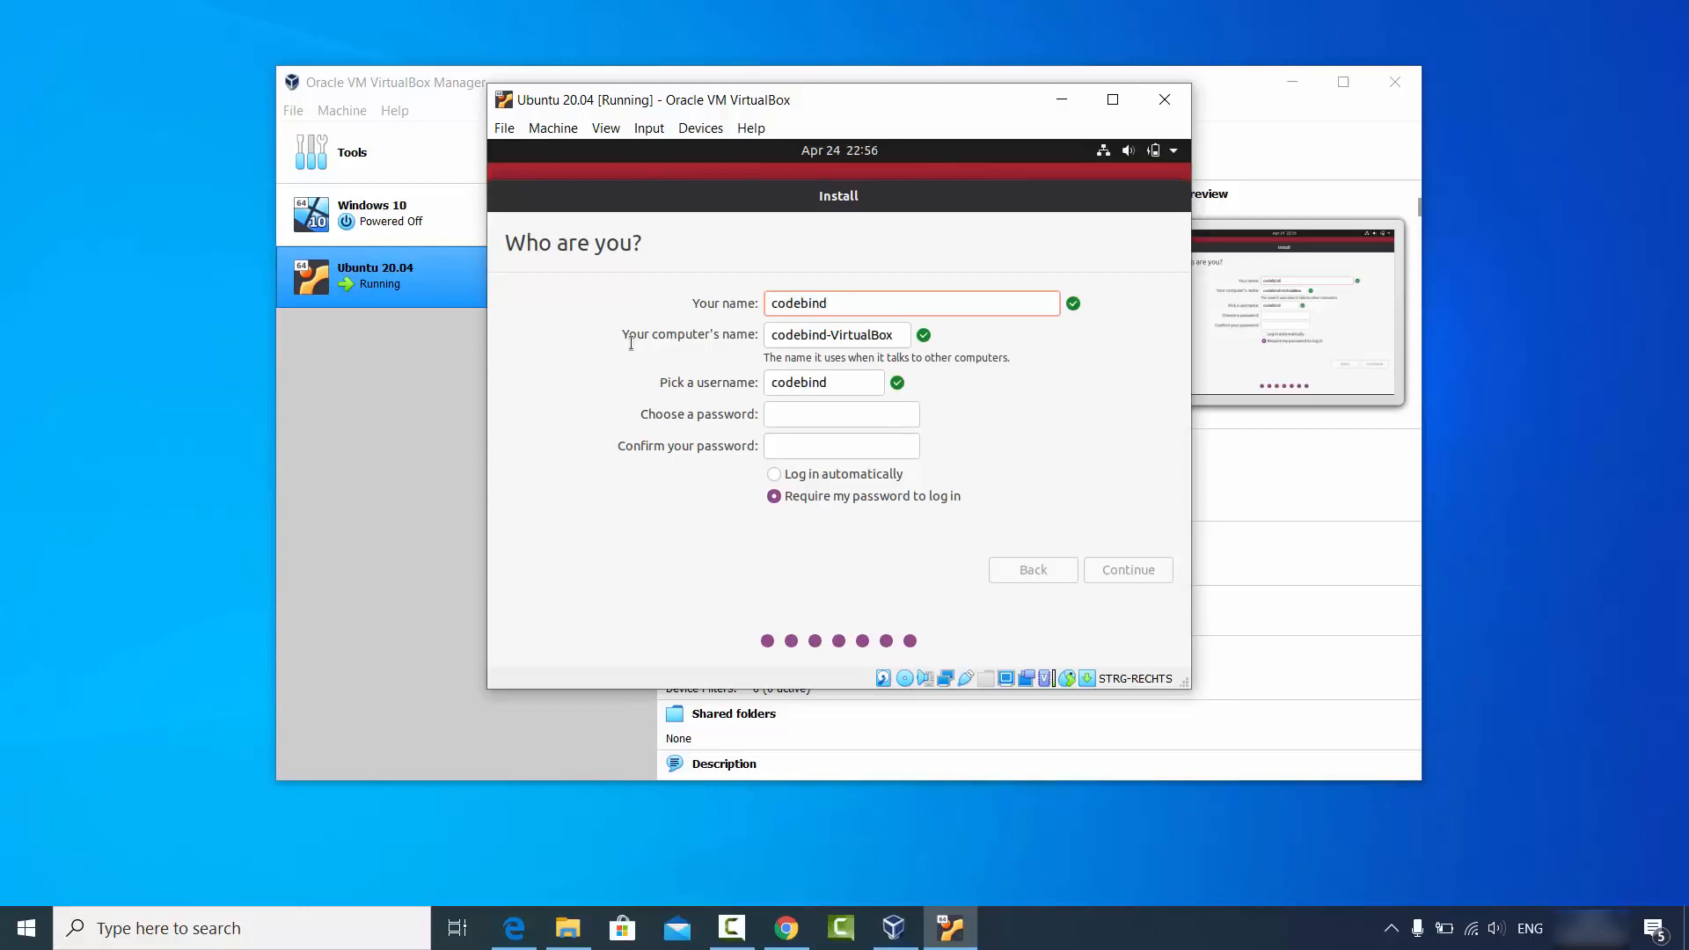
double_click(853, 335)
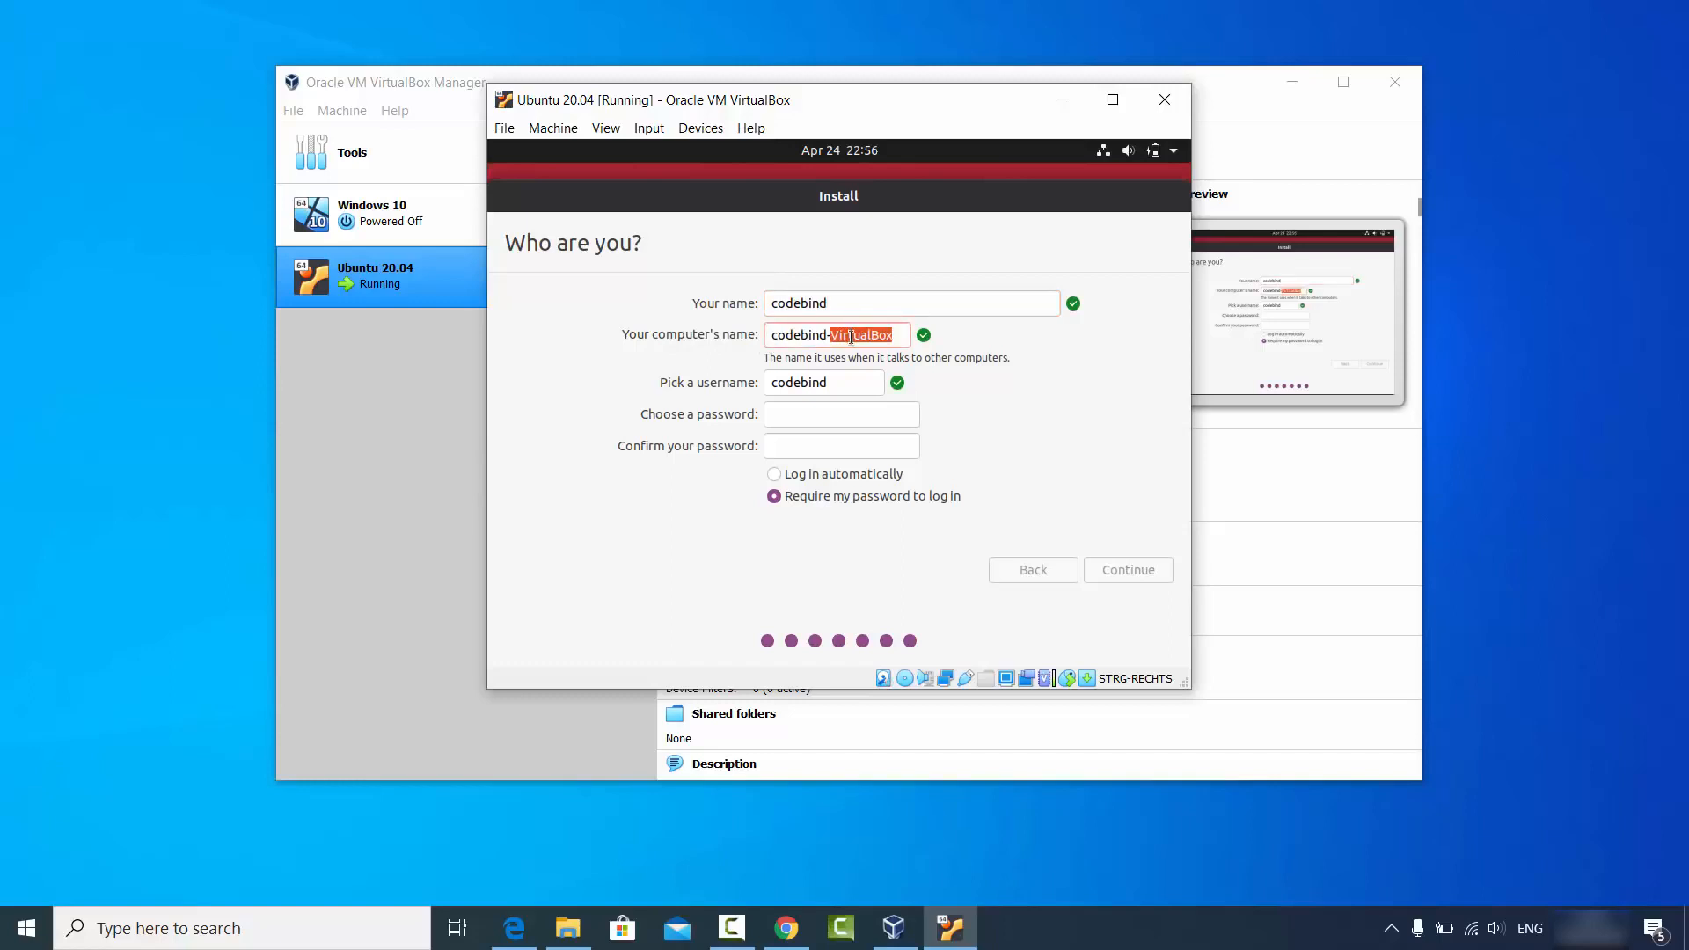
key("BackSpace")
key("BackSpace")
Enter and confirm the account password, then start the installation.
left_click(834, 381)
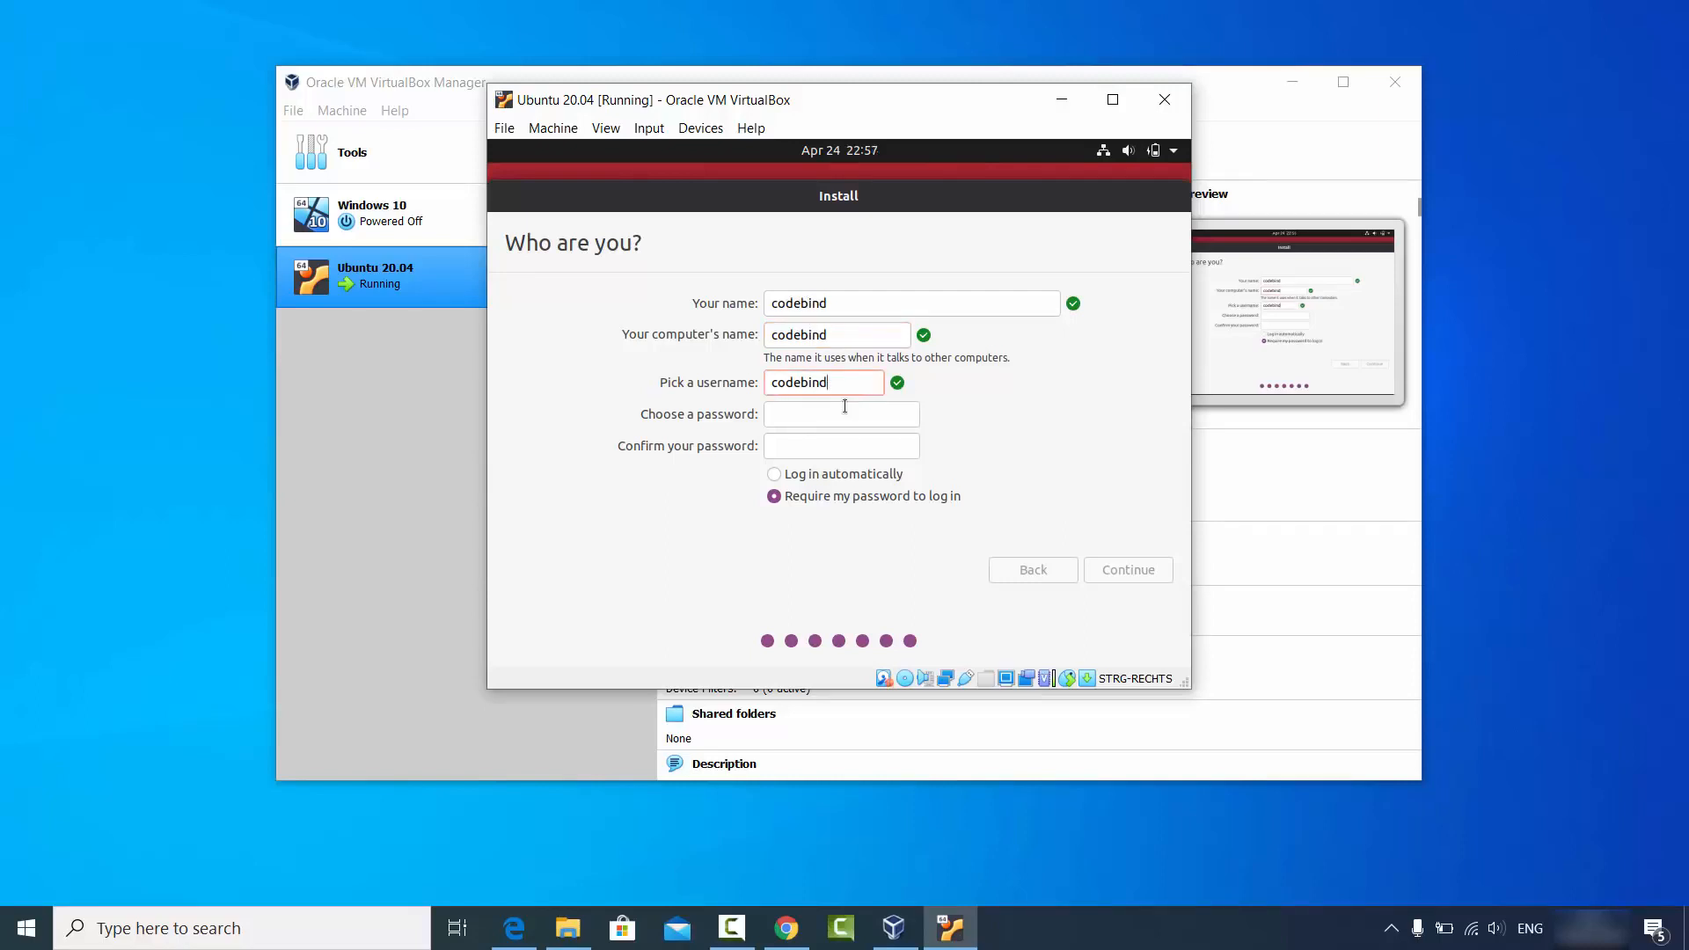
left_click(845, 412)
type("●●●●●●")
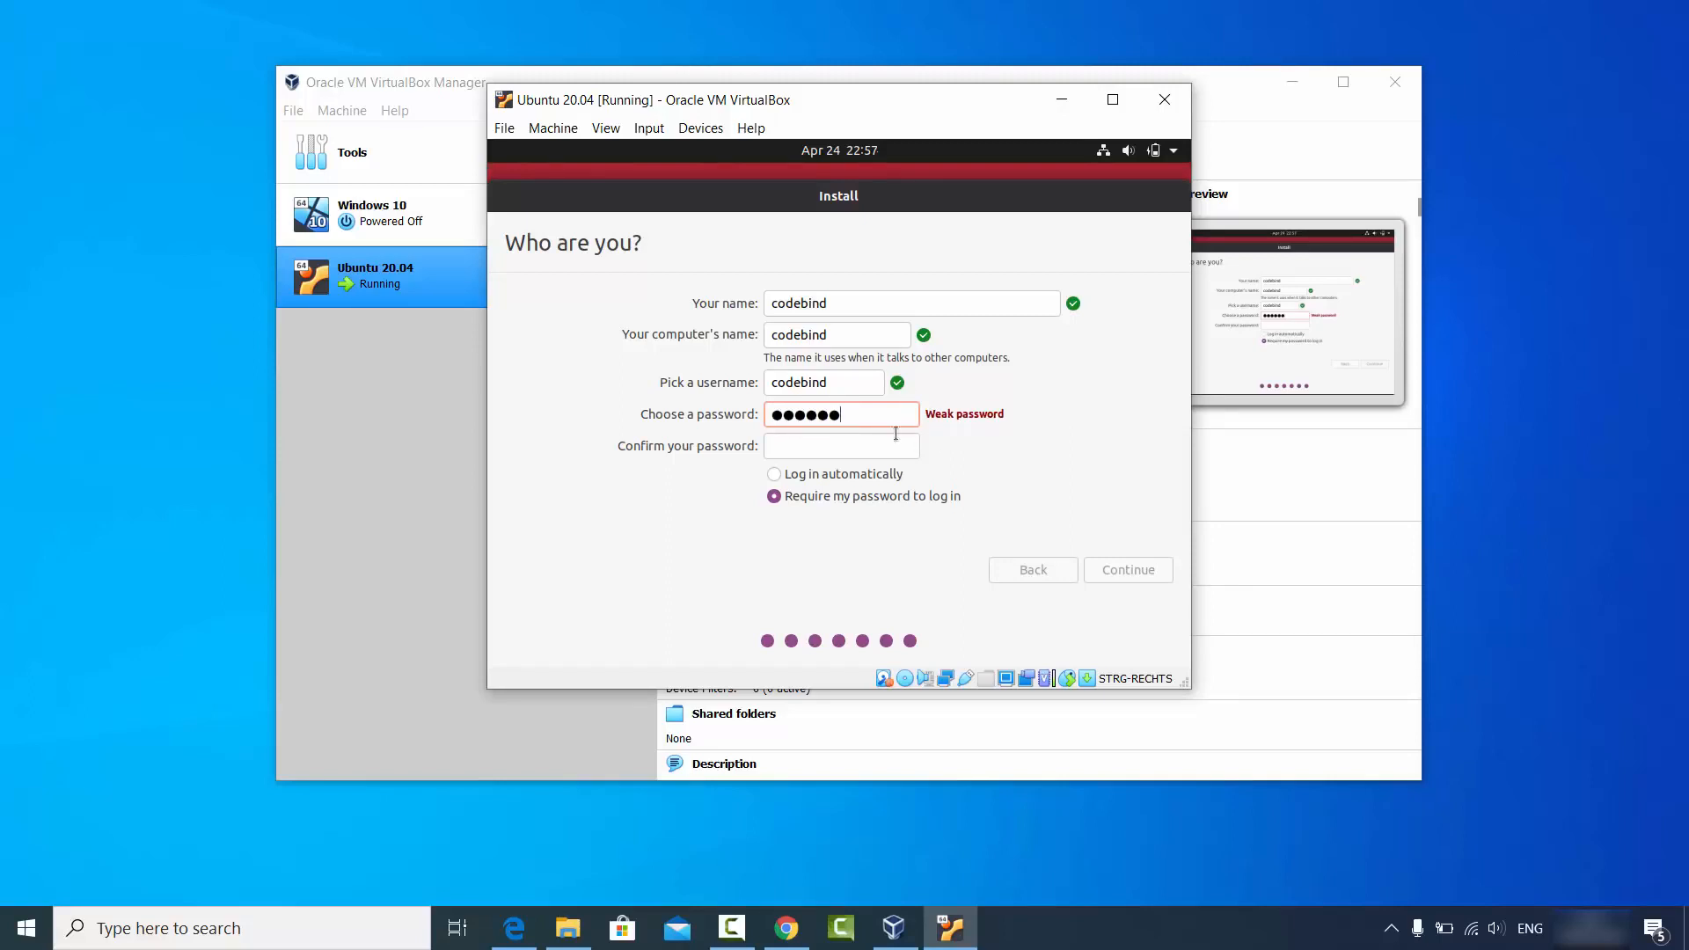
left_click(872, 447)
type("123456")
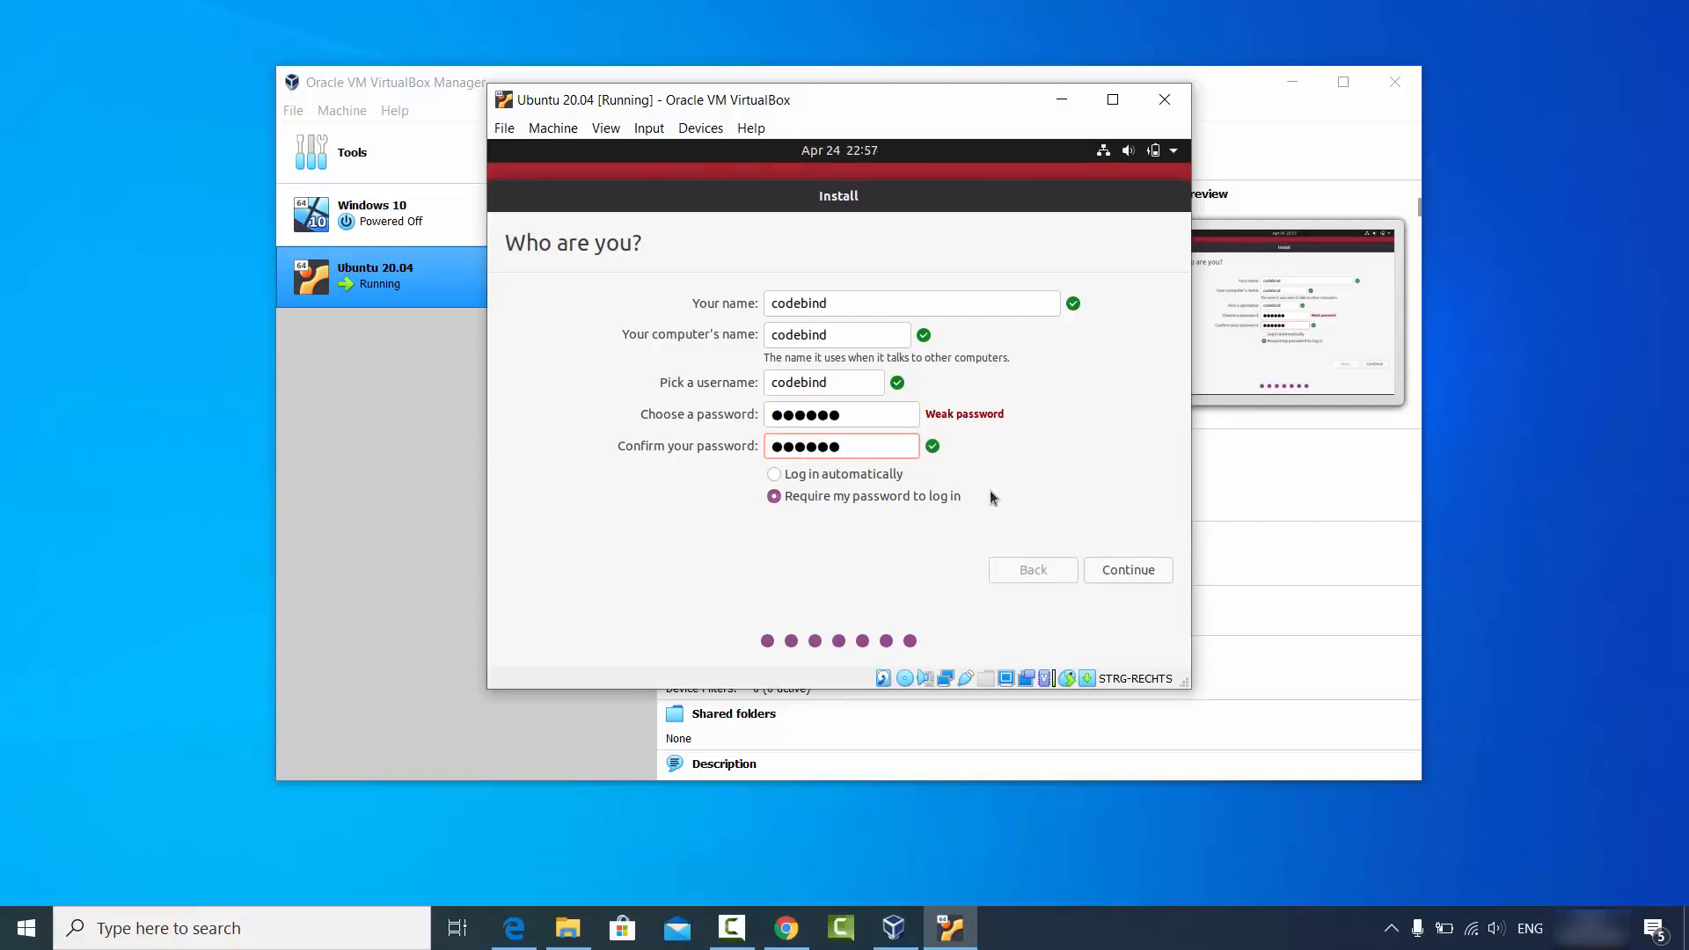
left_click(1120, 577)
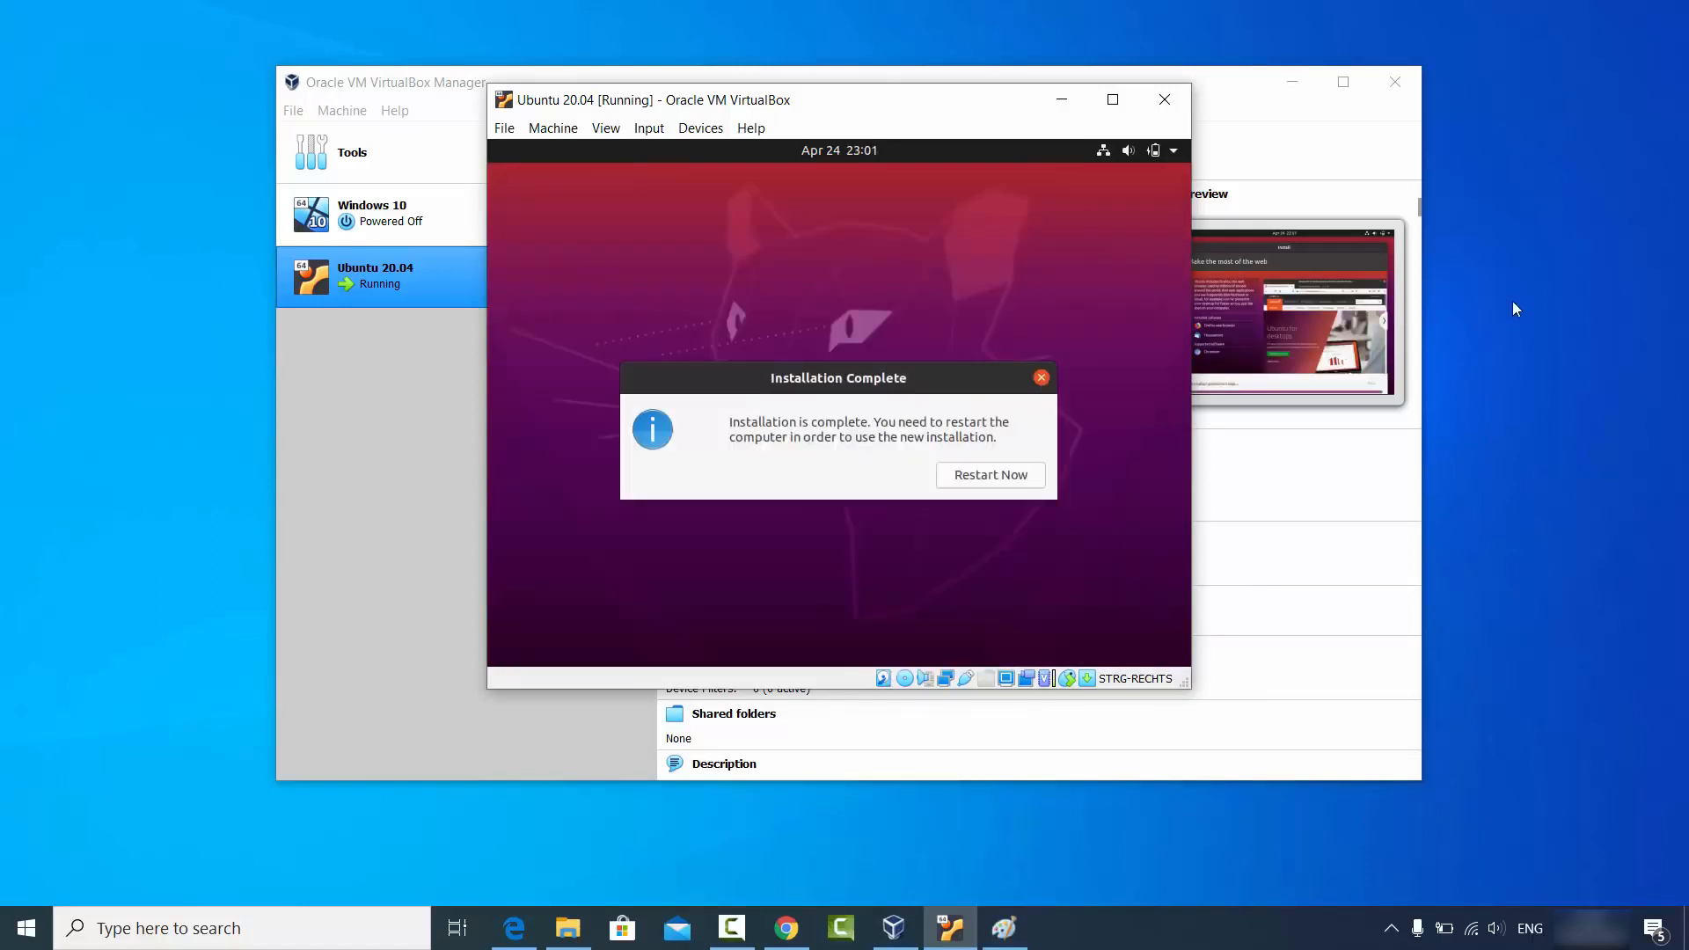
Restart the installed Ubuntu, confirm the installation-medium prompt, and dismiss the mouse integration notice.
left_click(1541, 726)
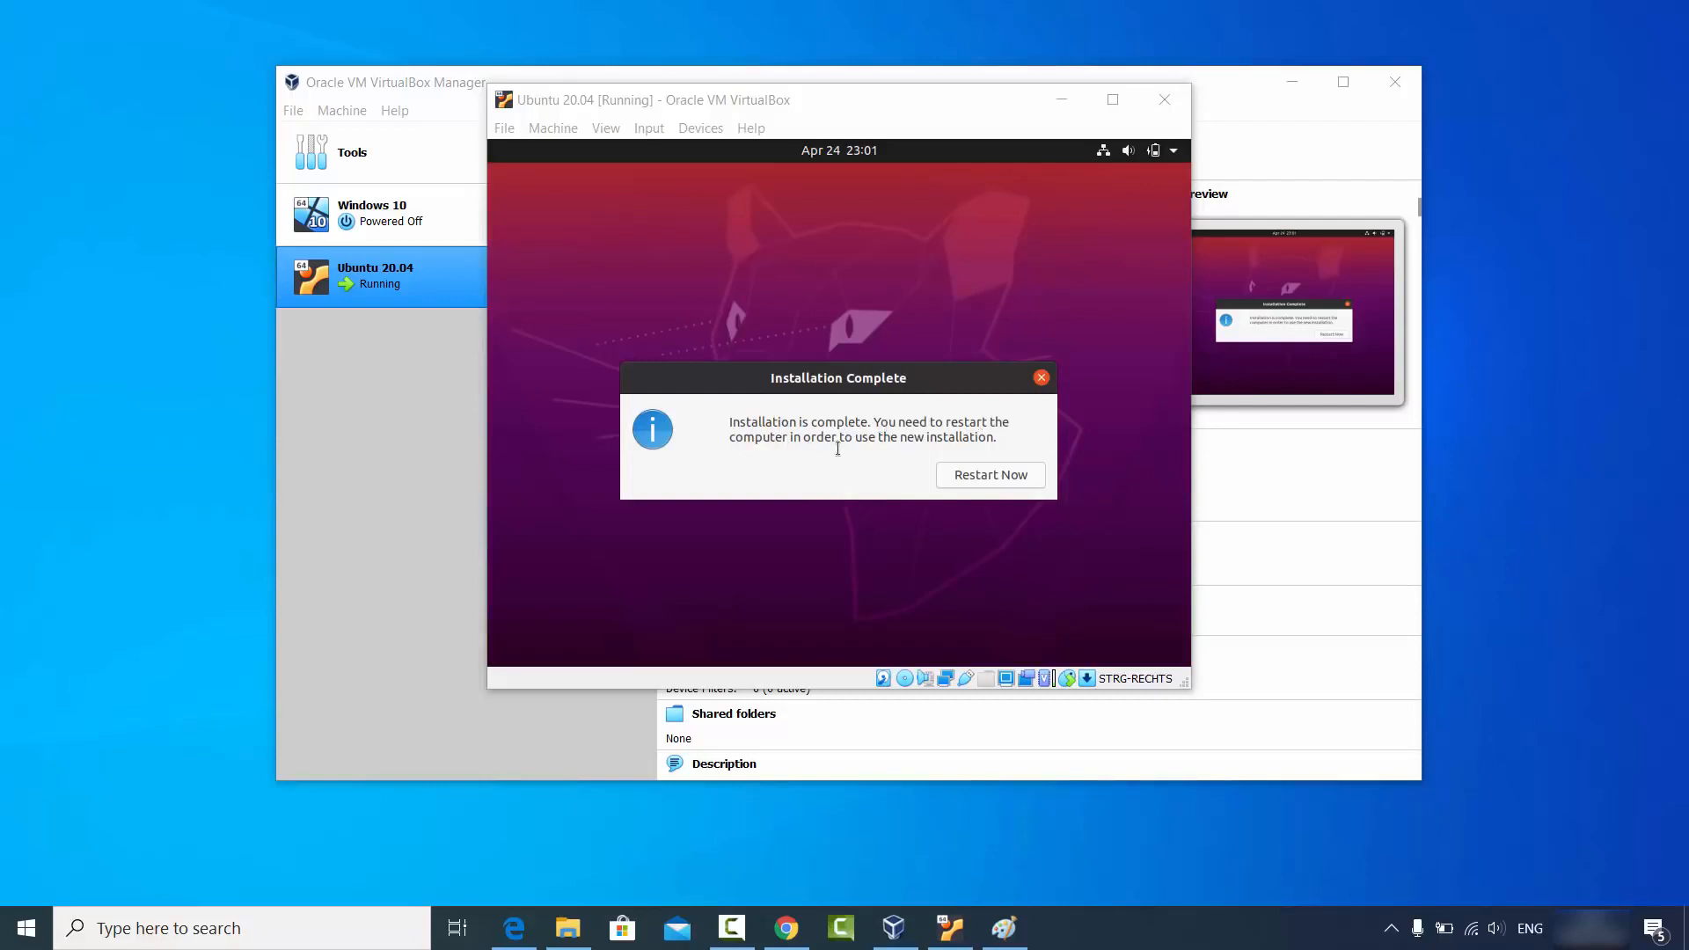
left_click(979, 475)
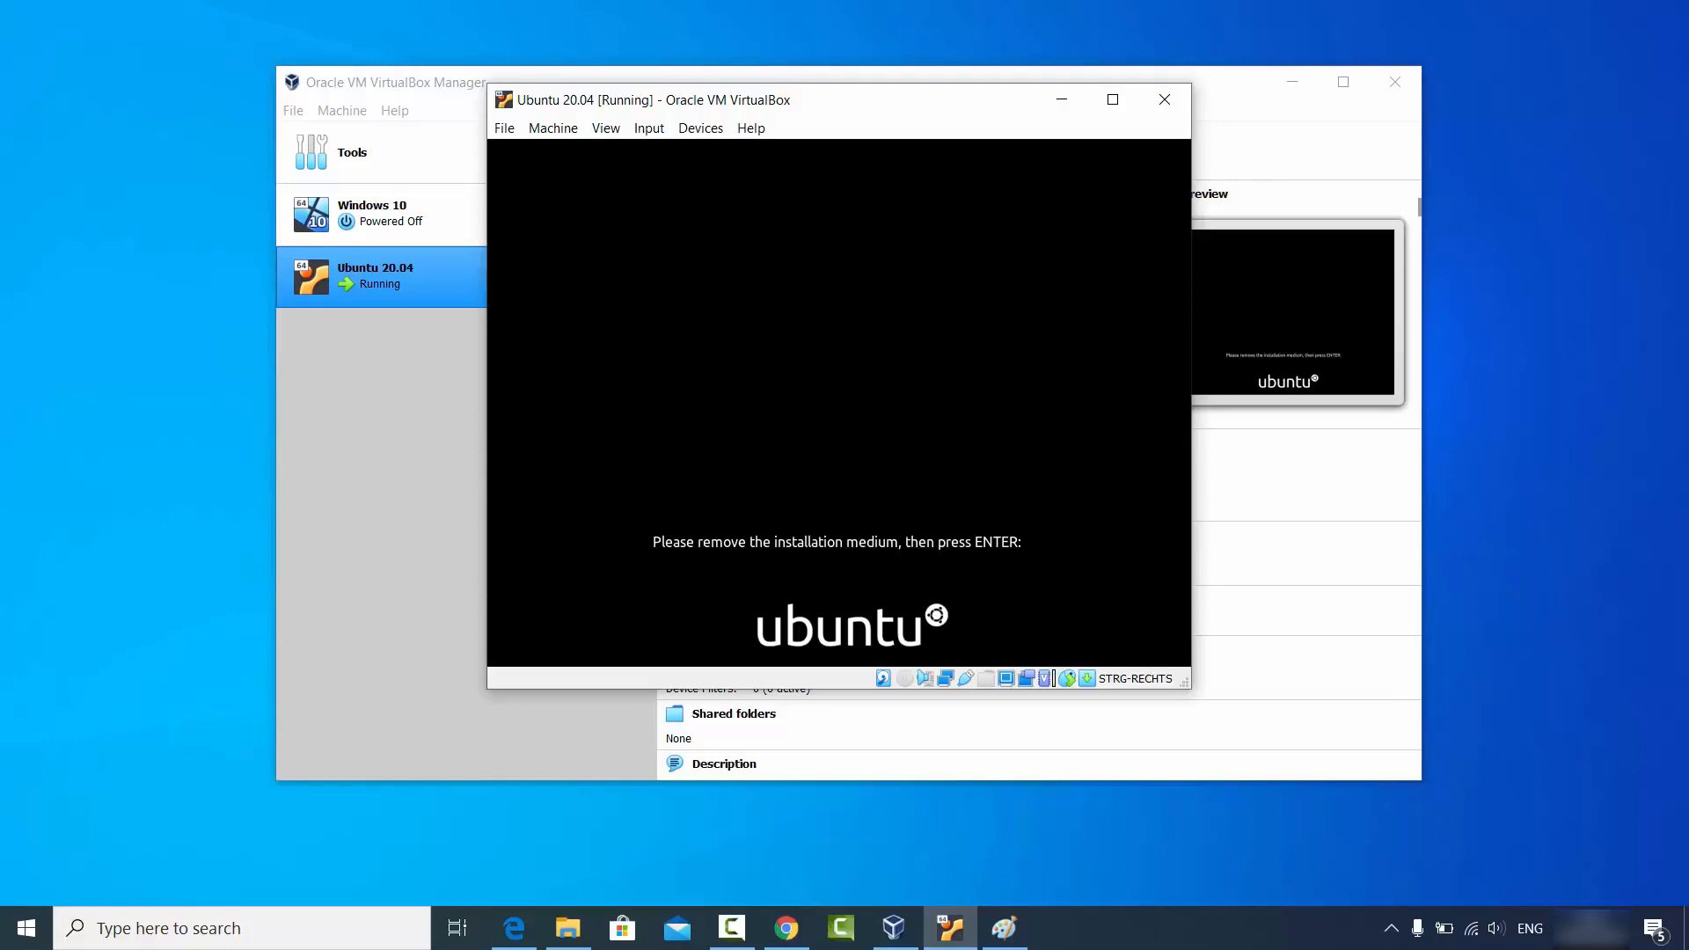
key("Return")
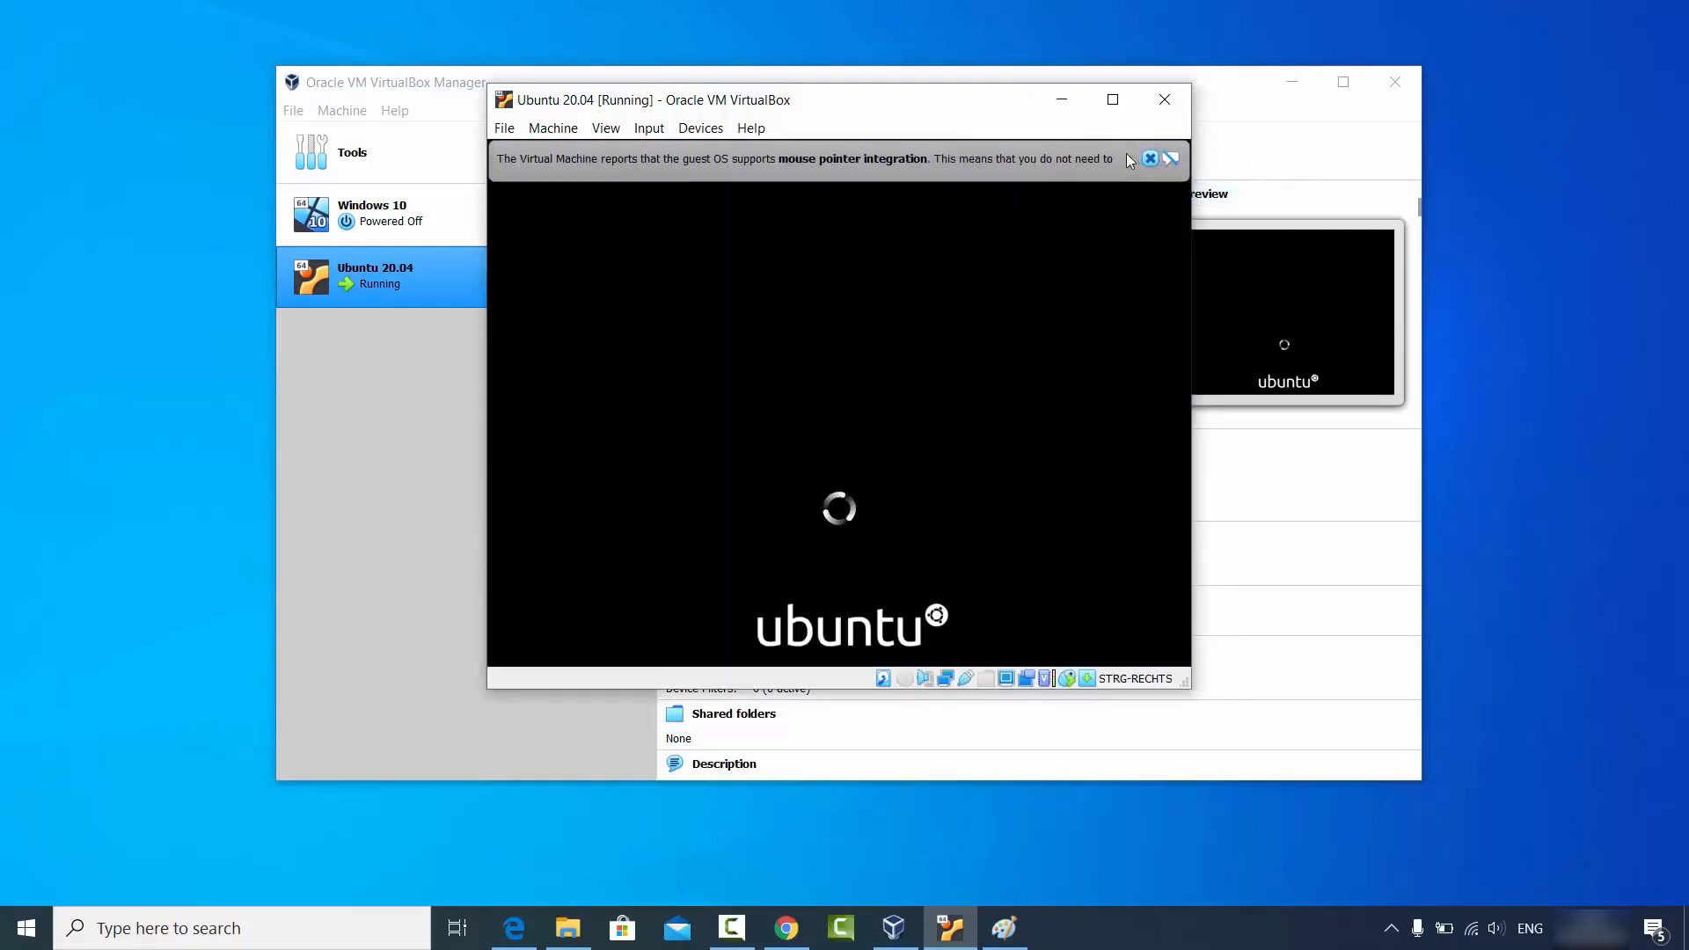
left_click(1150, 159)
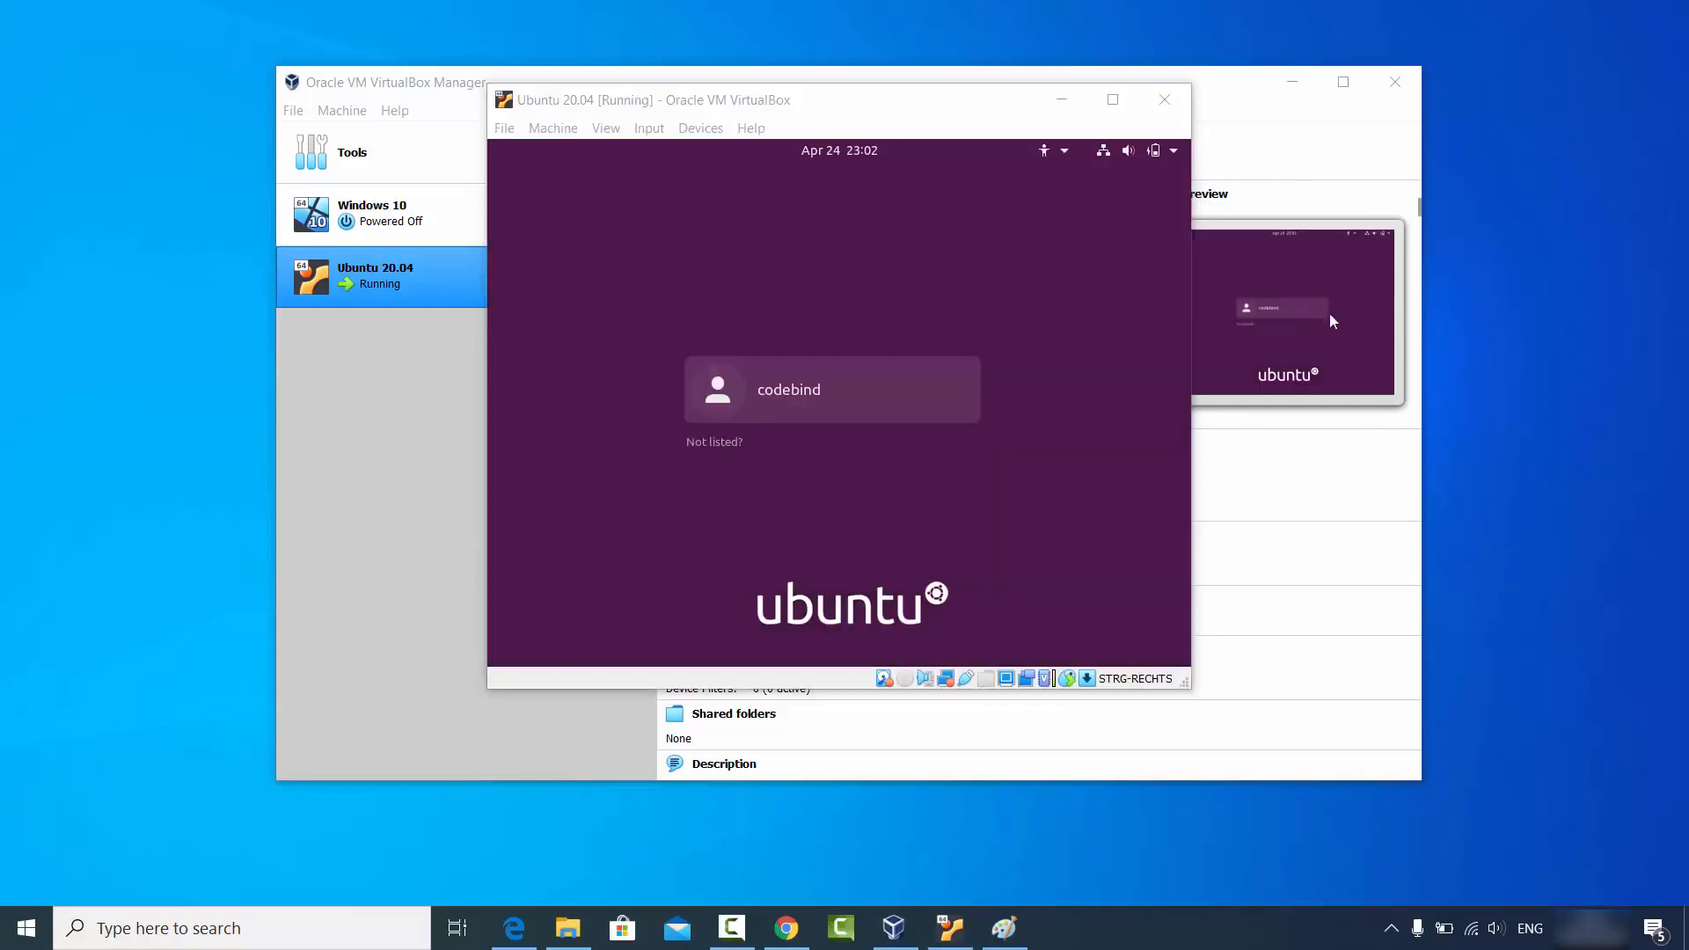
Log into Ubuntu as the codebind user with the account password.
left_click(809, 392)
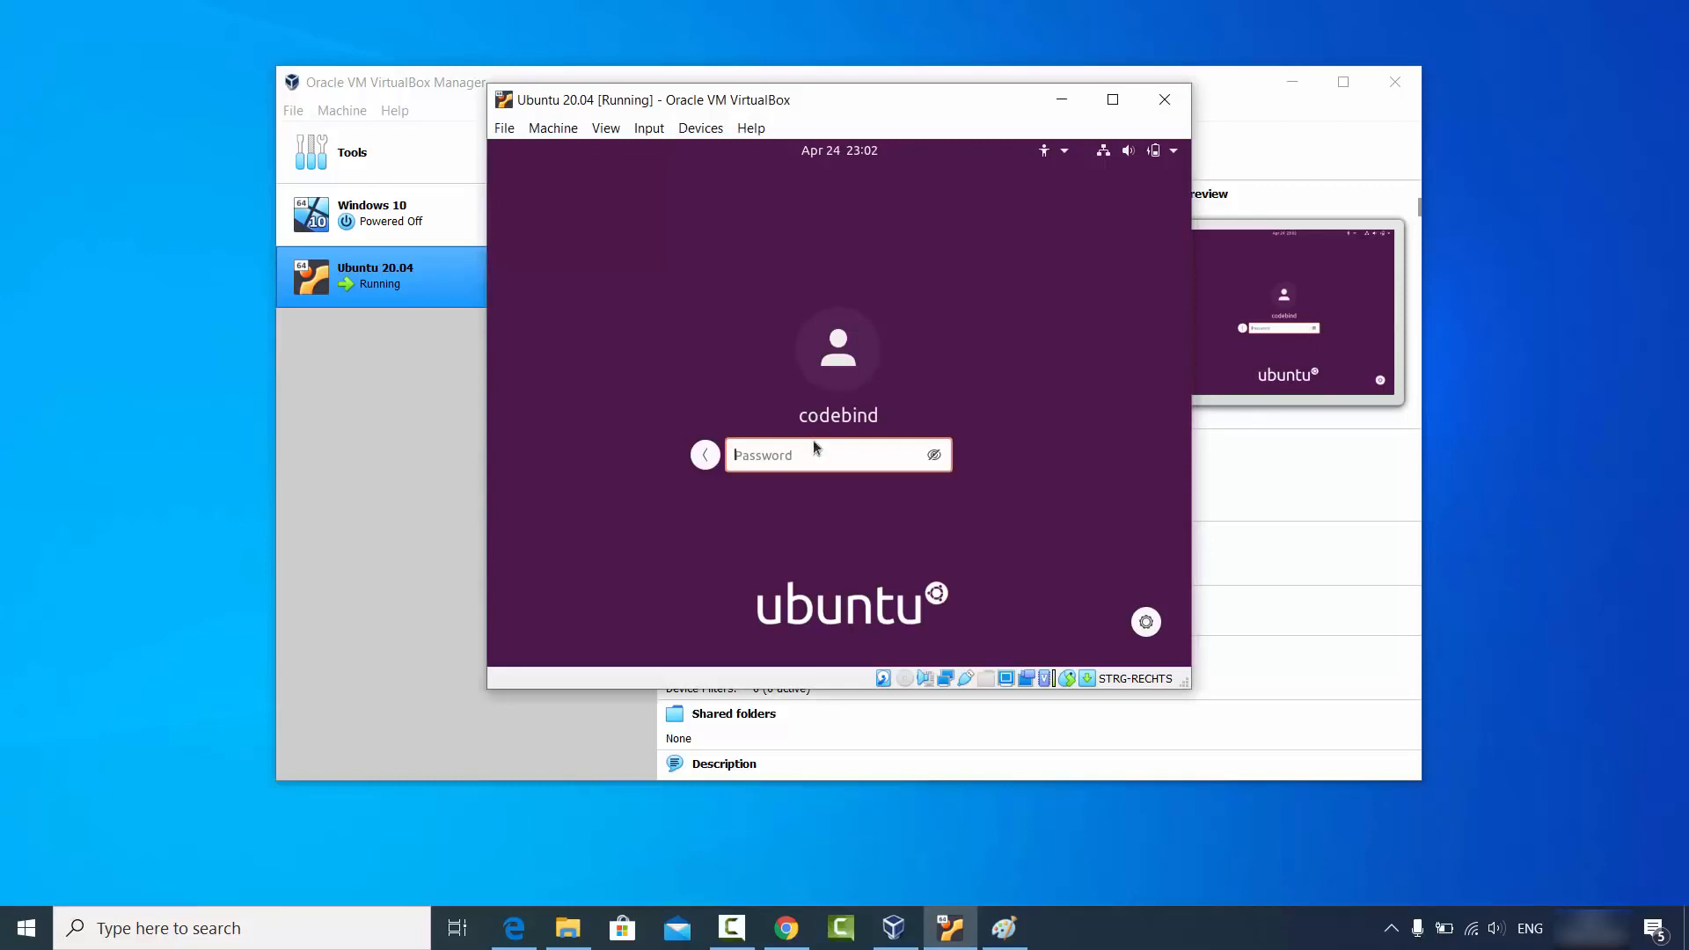
type("password")
key("Return")
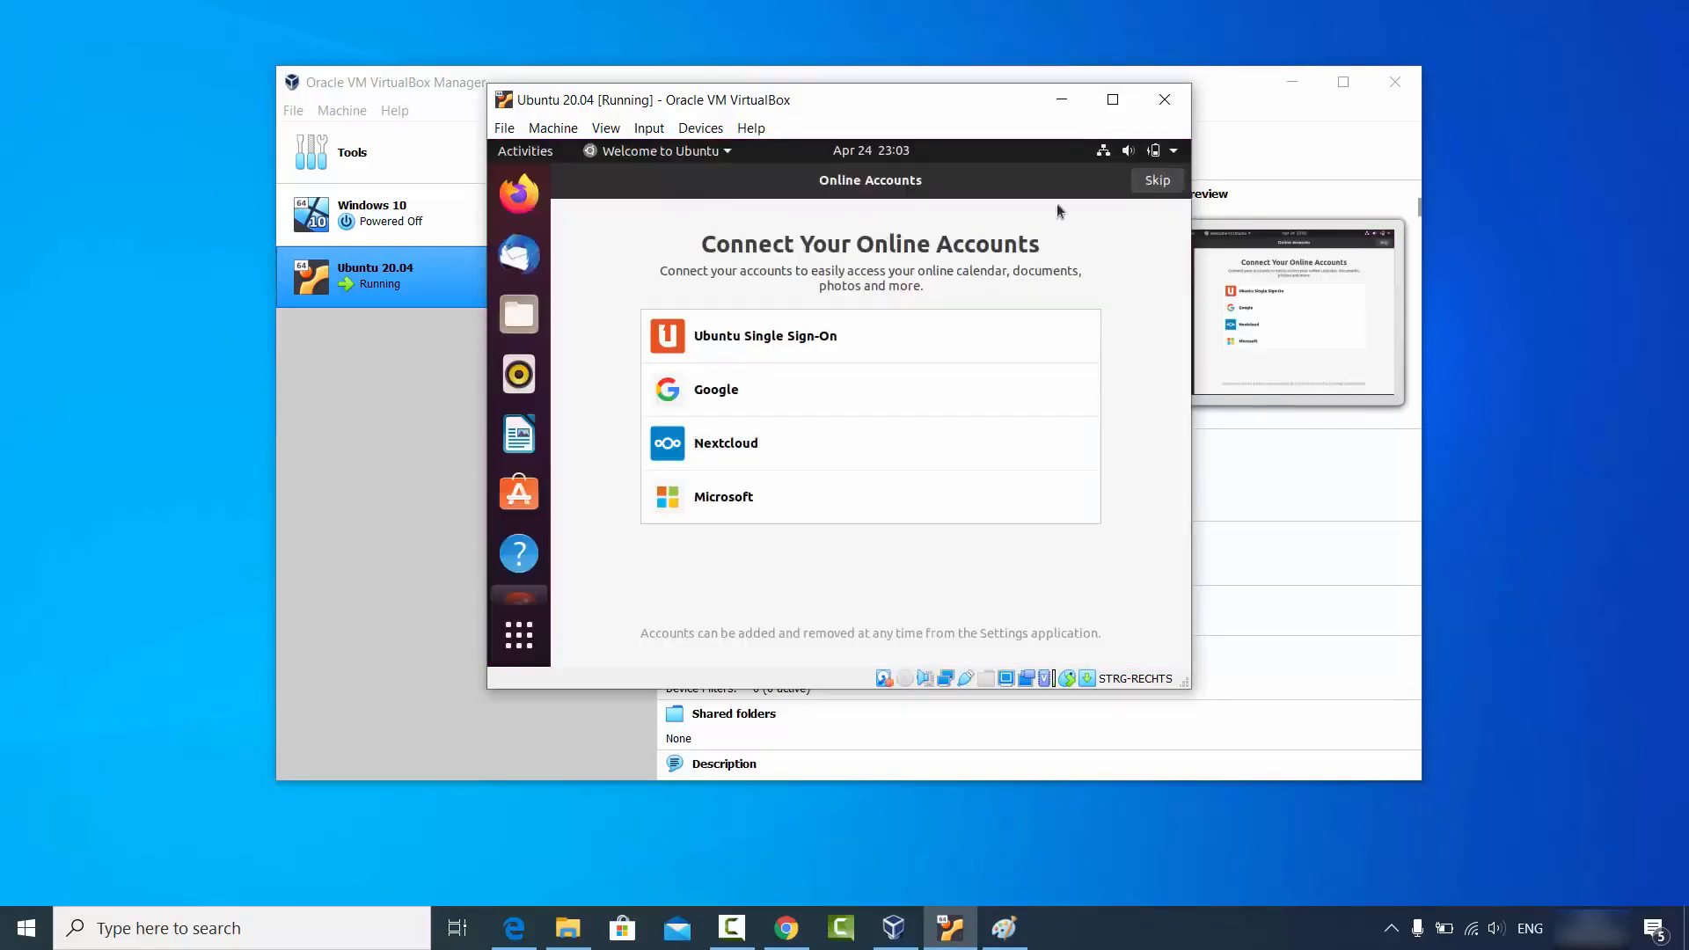
Skip online accounts and step through Livepatch, Help improve Ubuntu and privacy pages to Done.
left_click(1157, 187)
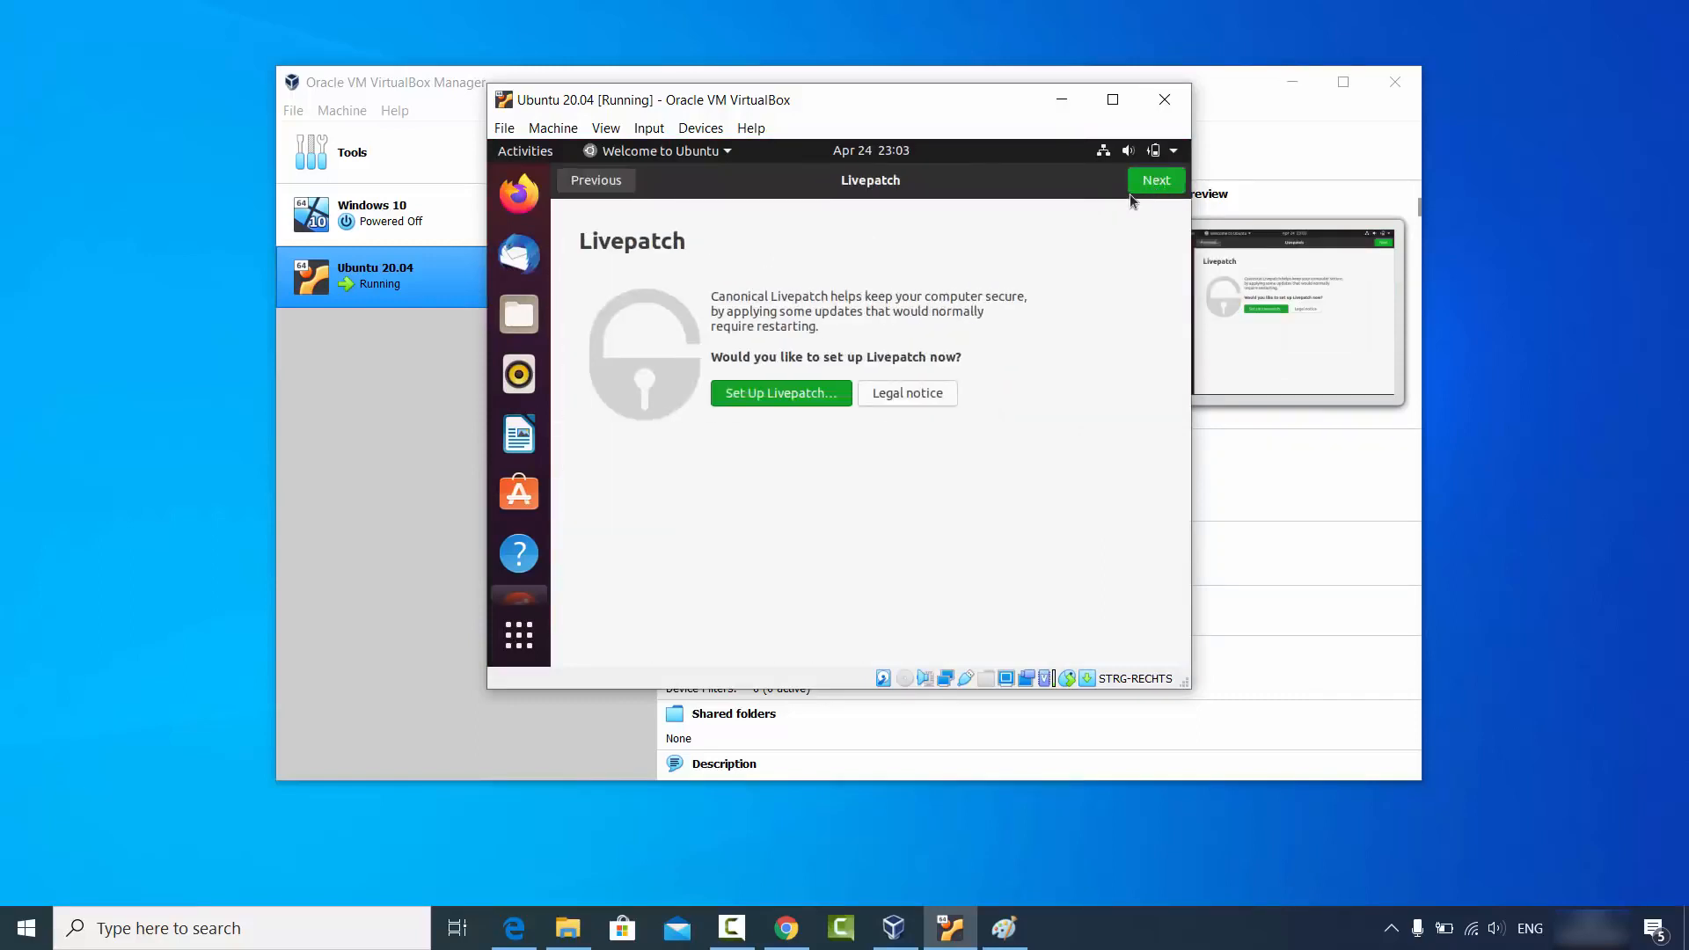
left_click(1154, 183)
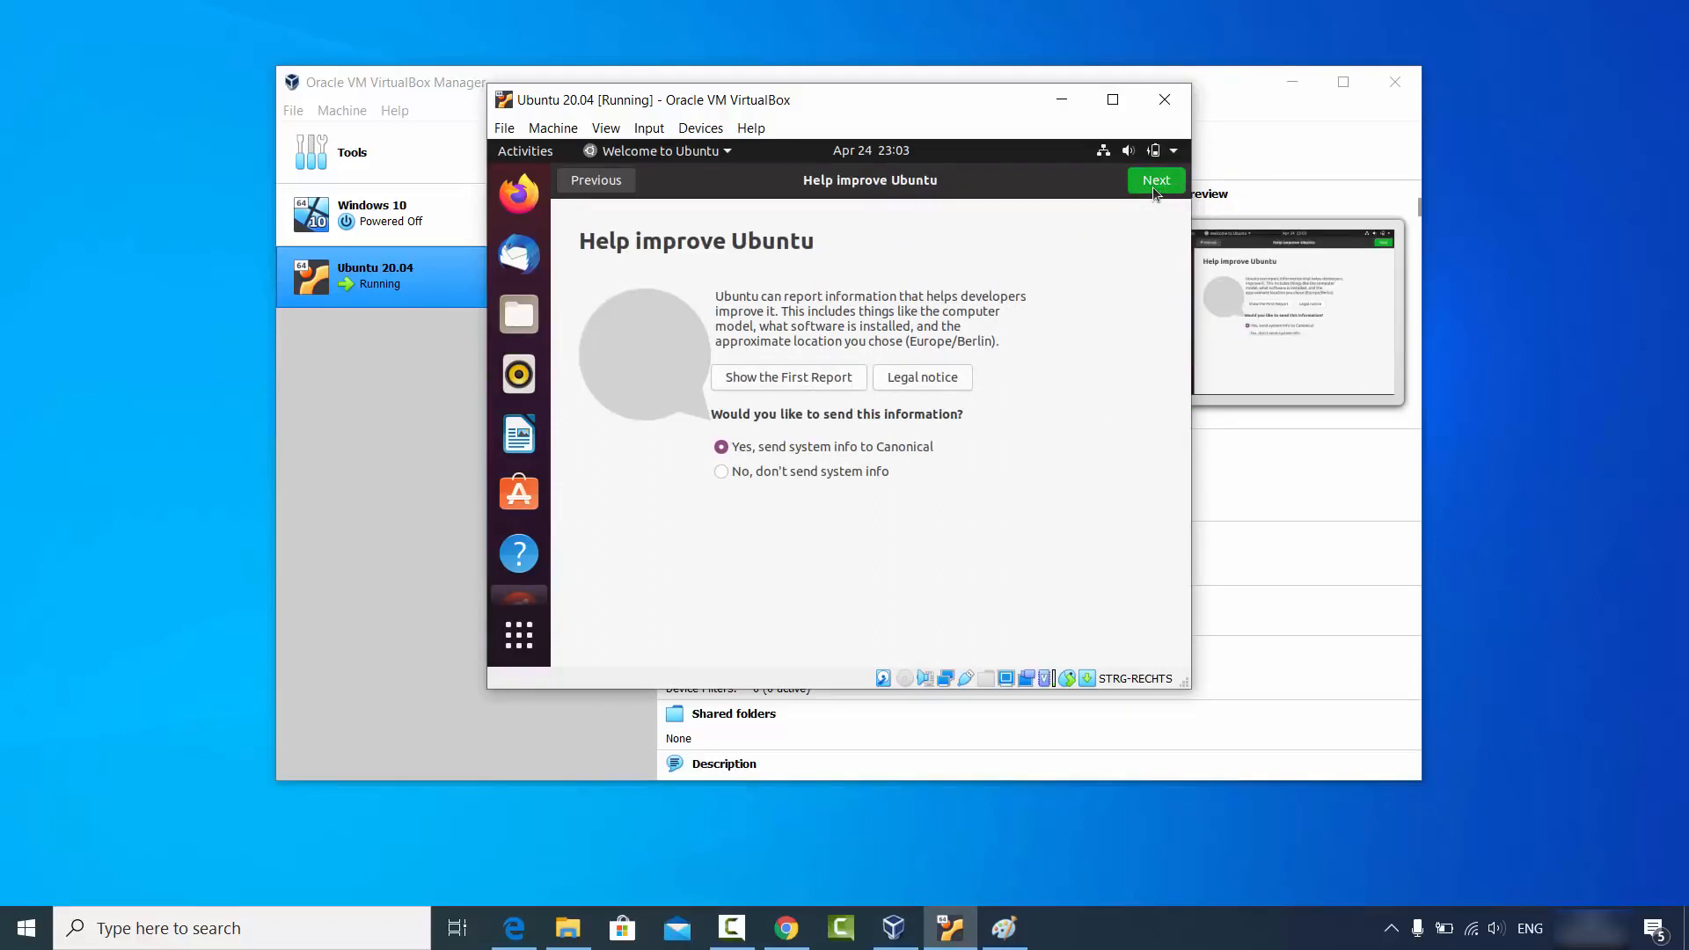
left_click(1154, 183)
left_click(1150, 185)
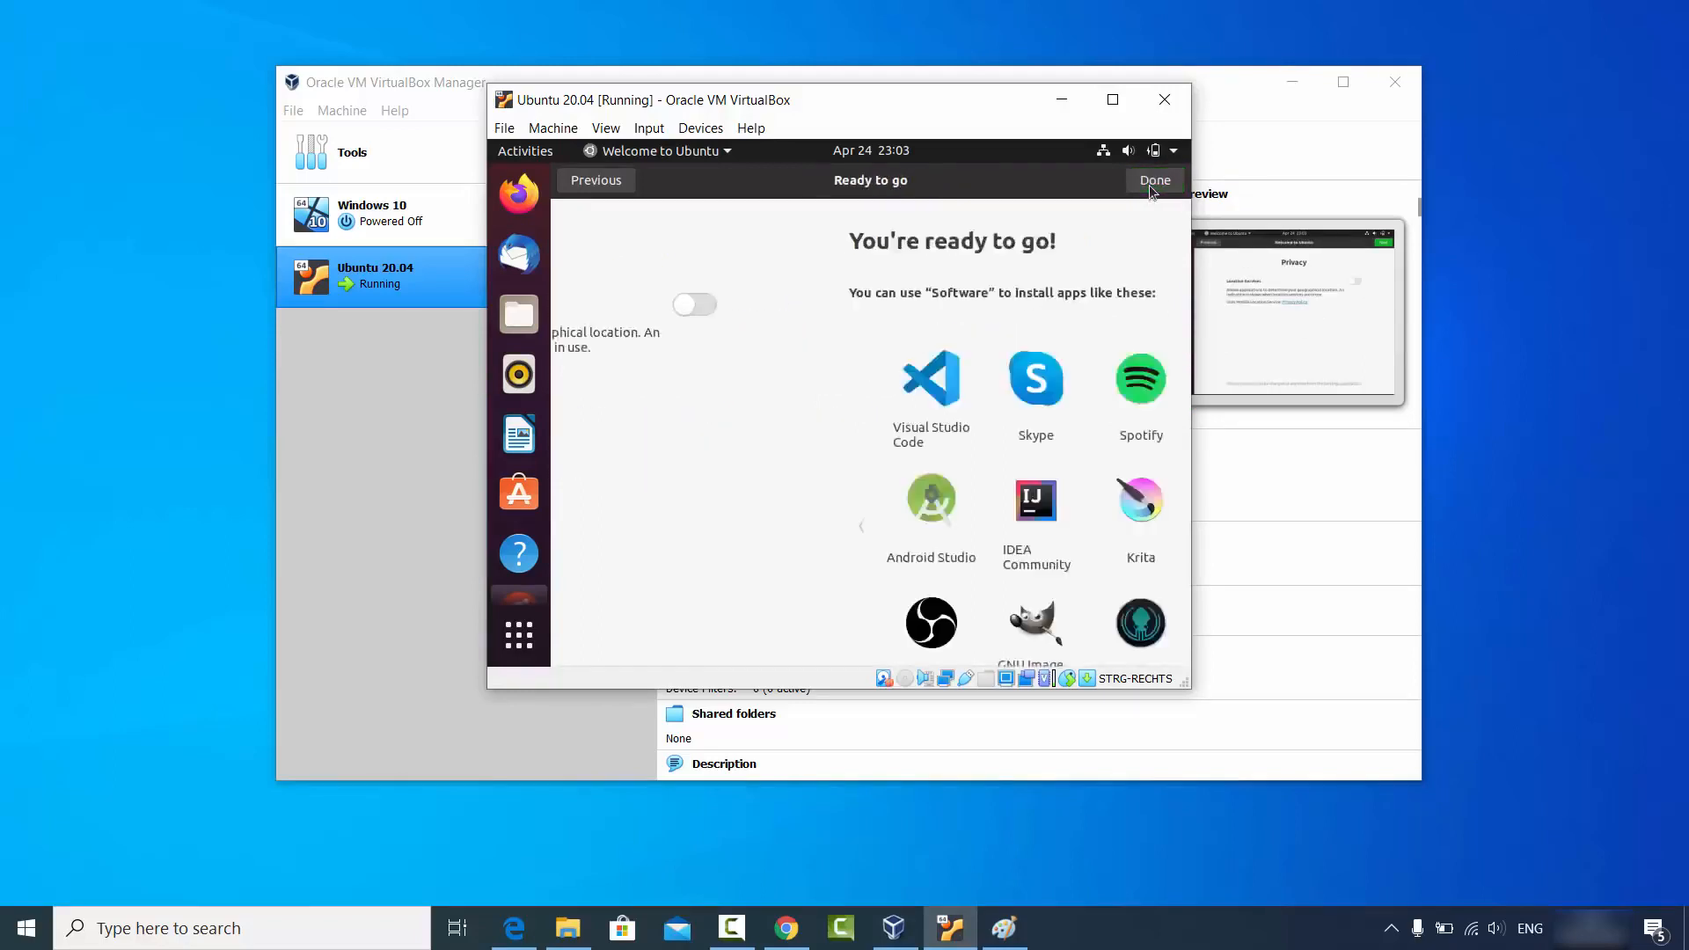
left_click(1153, 182)
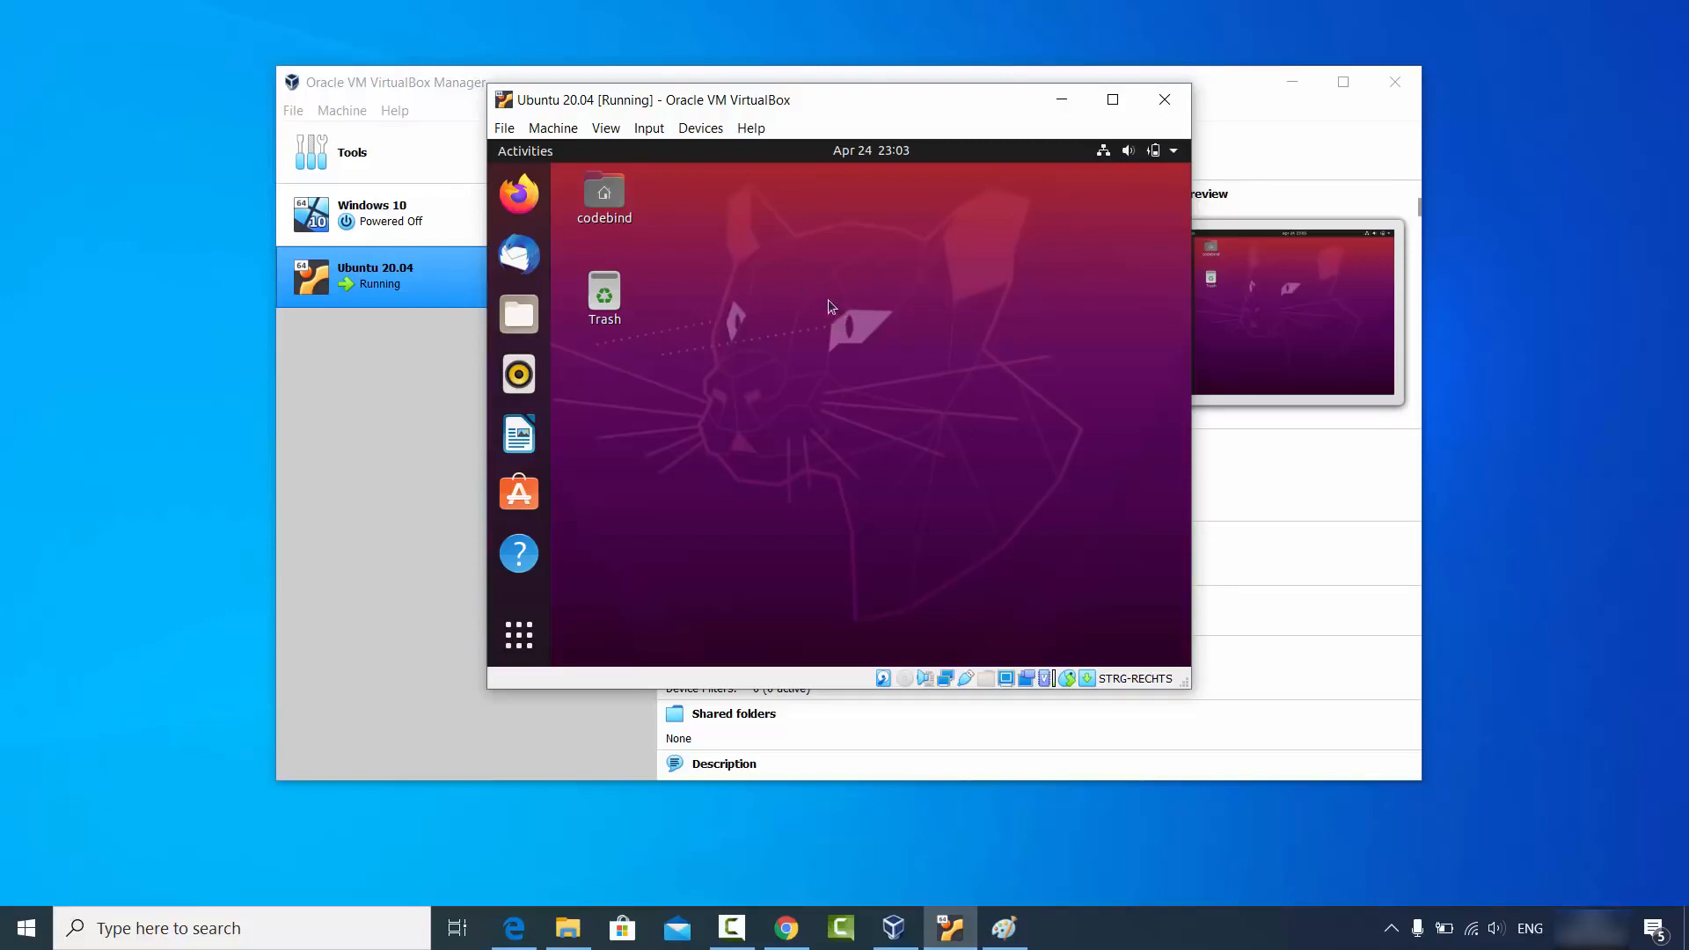
Enlarge the VM window and search the Ubuntu application grid for 'terminall'.
left_click(1111, 102)
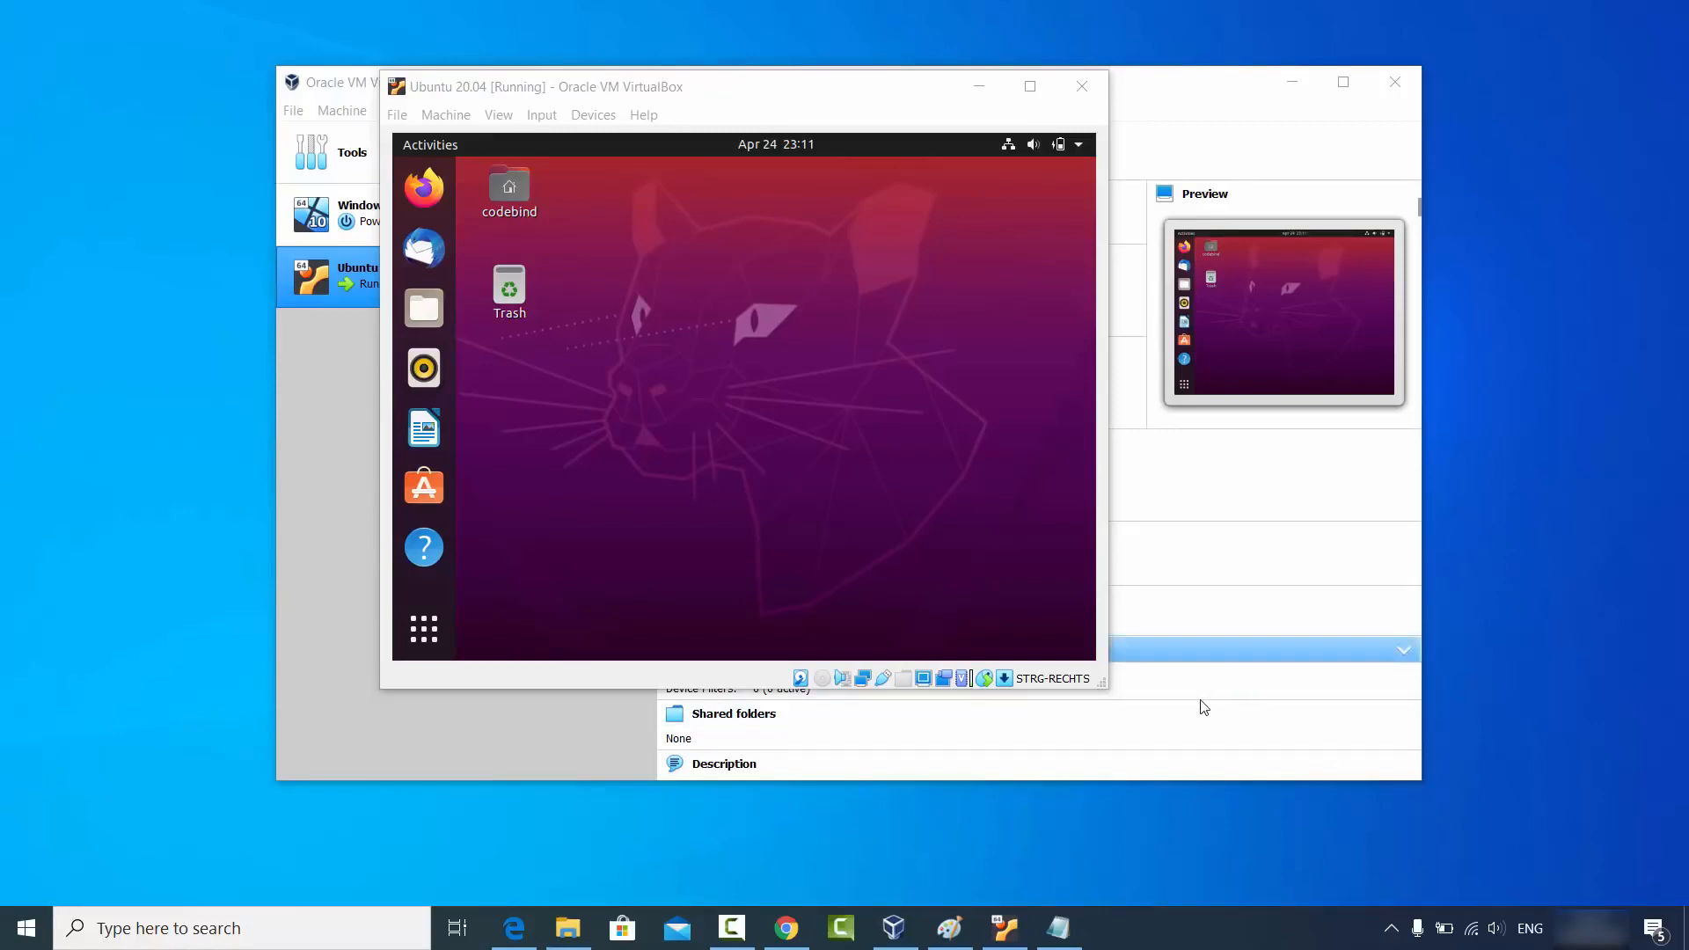
left_click_drag(1100, 687, 1110, 690)
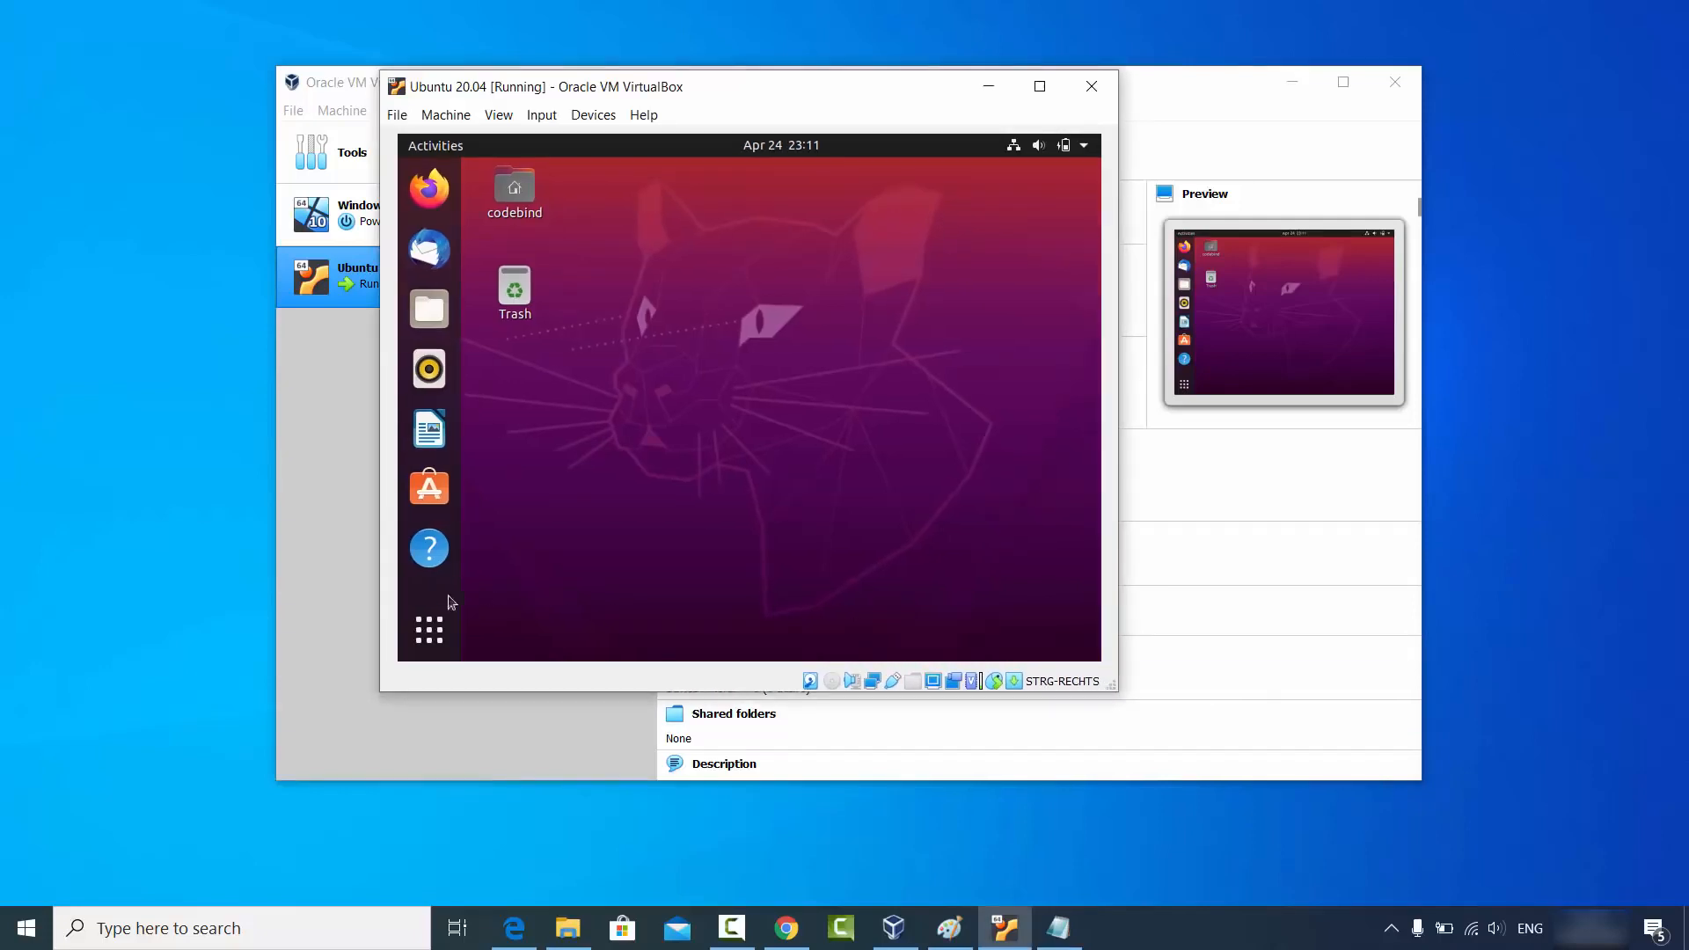
left_click(430, 628)
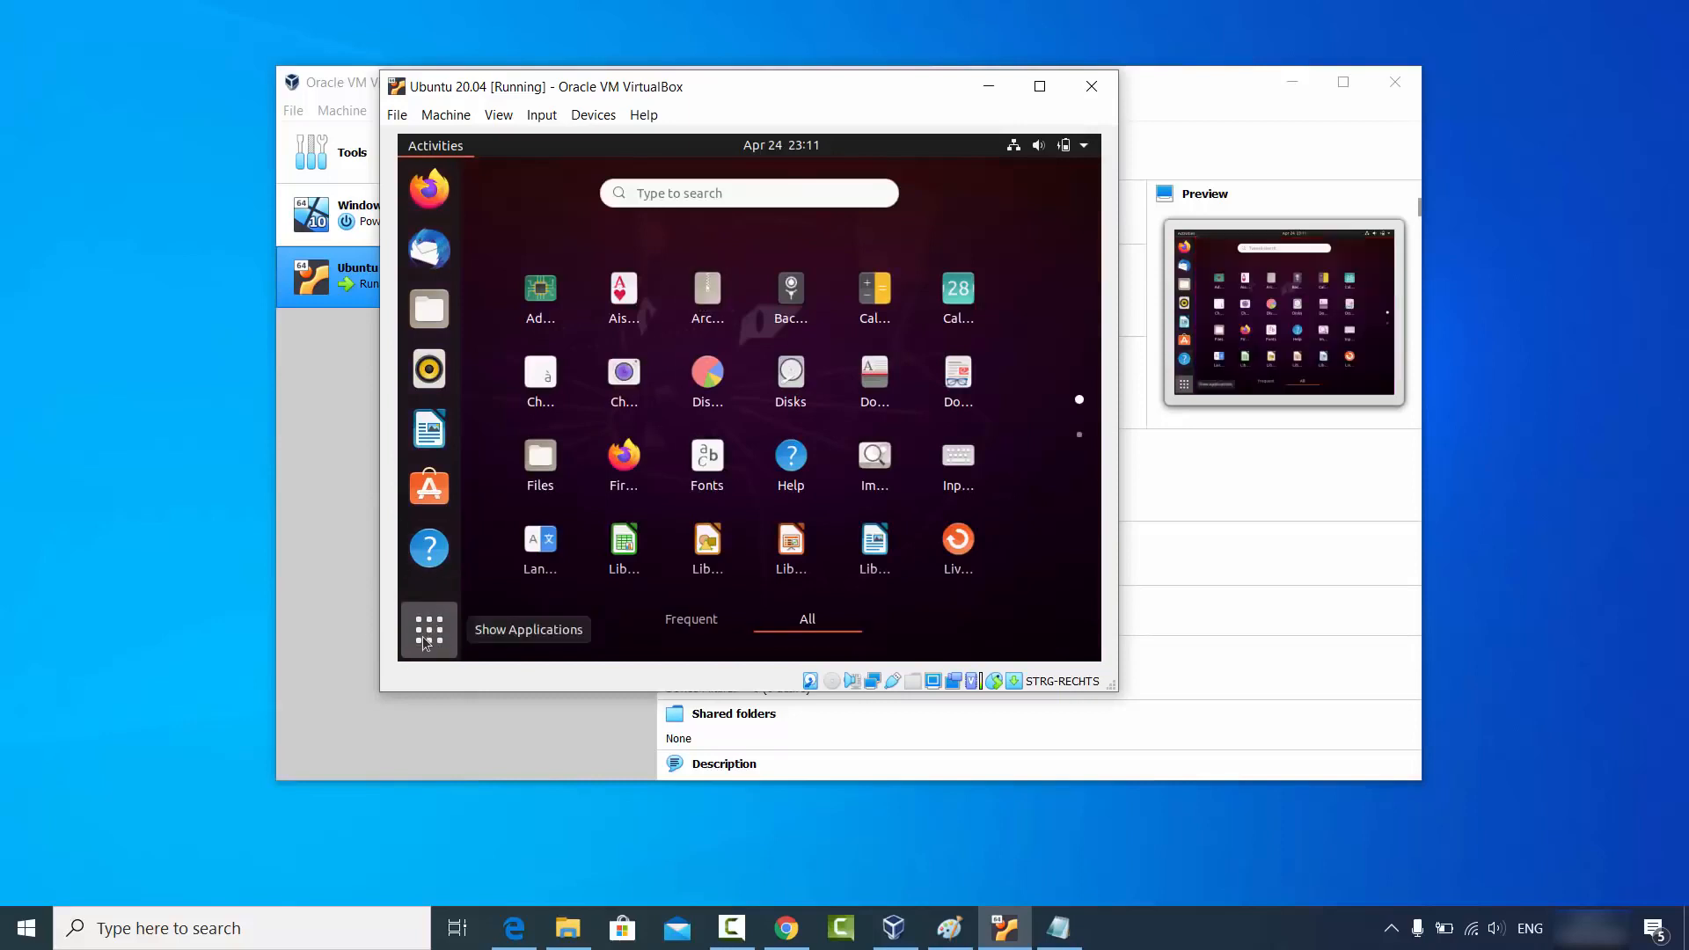
left_click(744, 191)
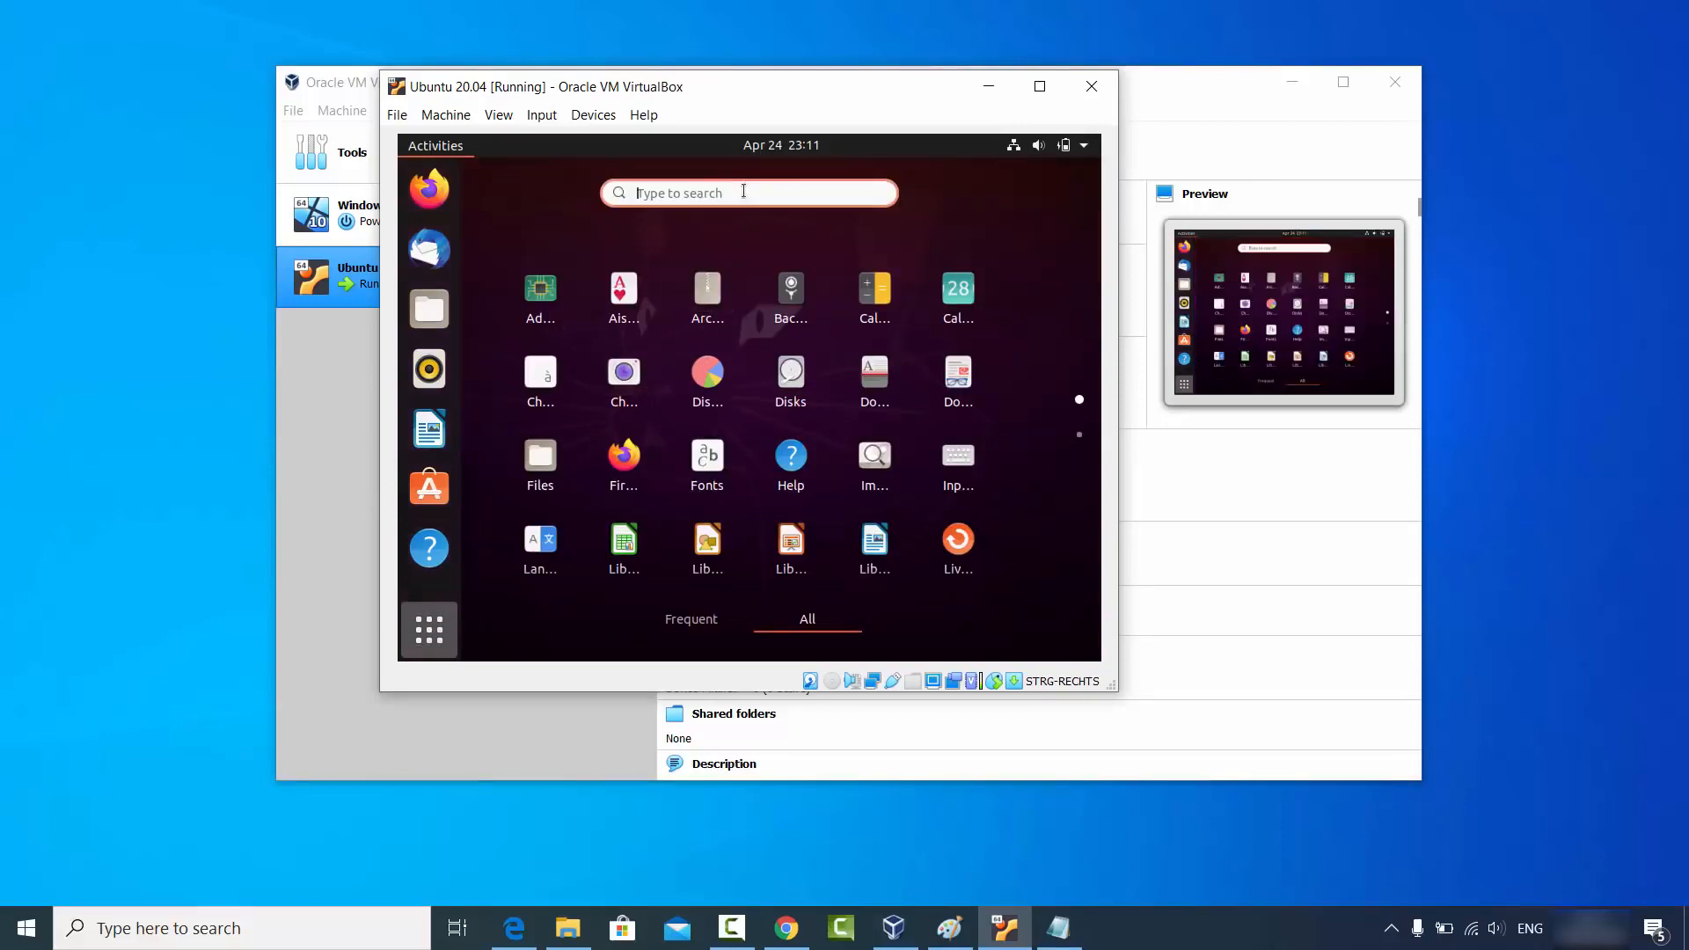
type("terminall")
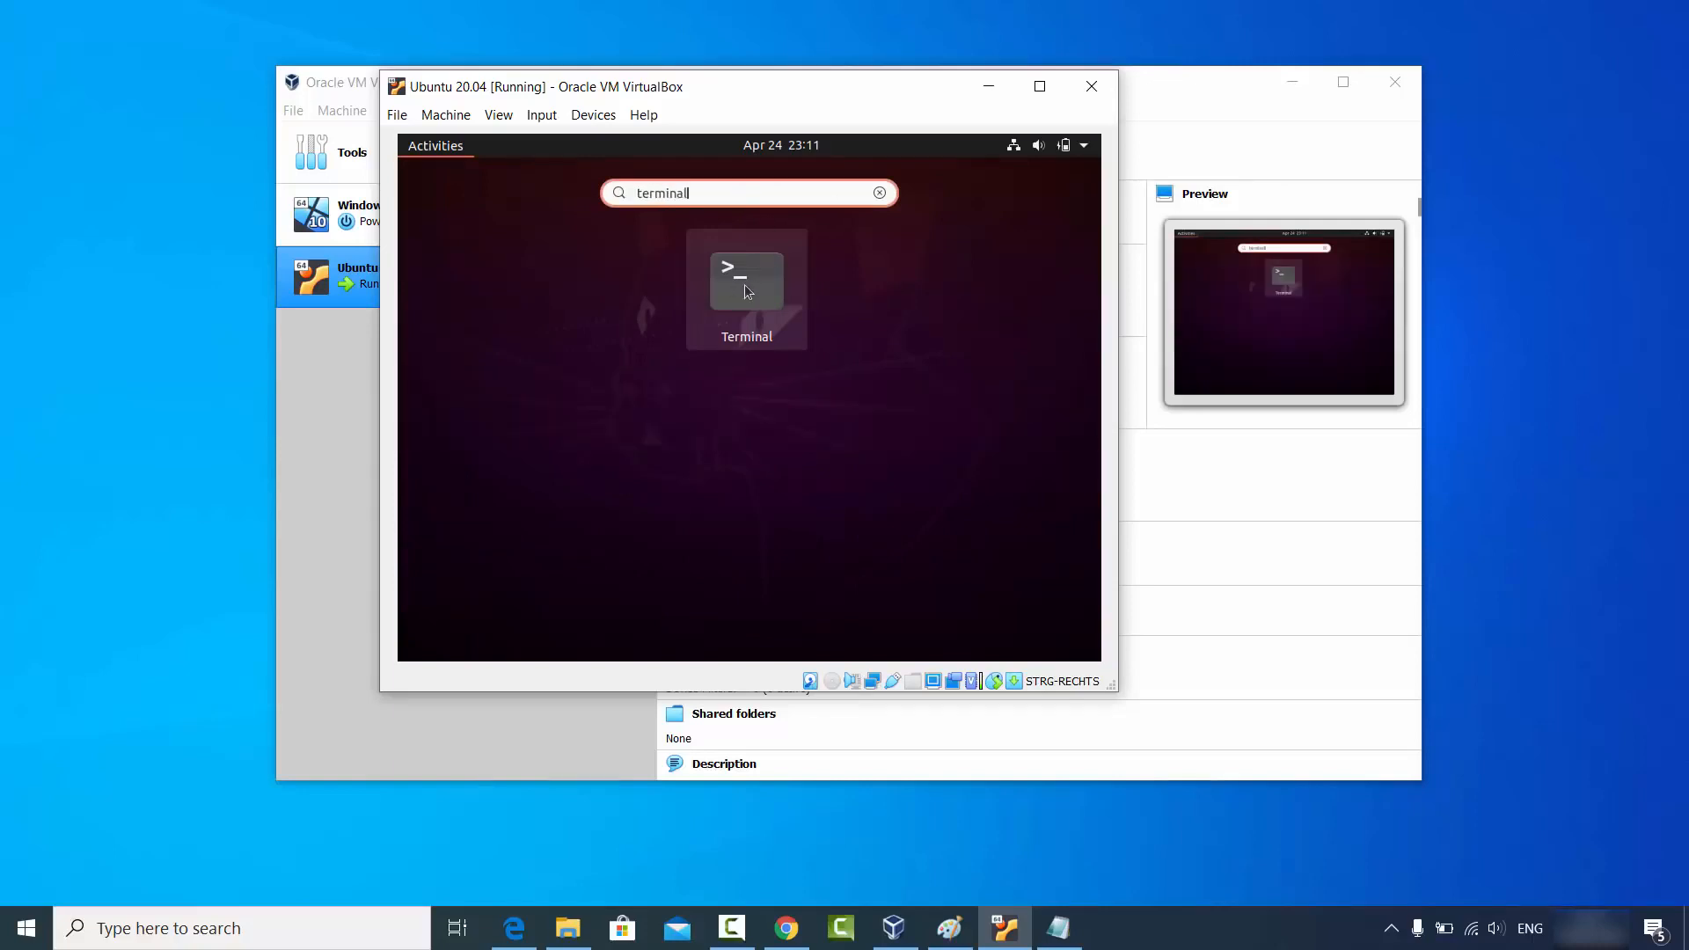
In Terminal, sudo apt install build-essential, dkms and linux-headers-$(uname -r), confirming with Y, then close it.
left_click(744, 283)
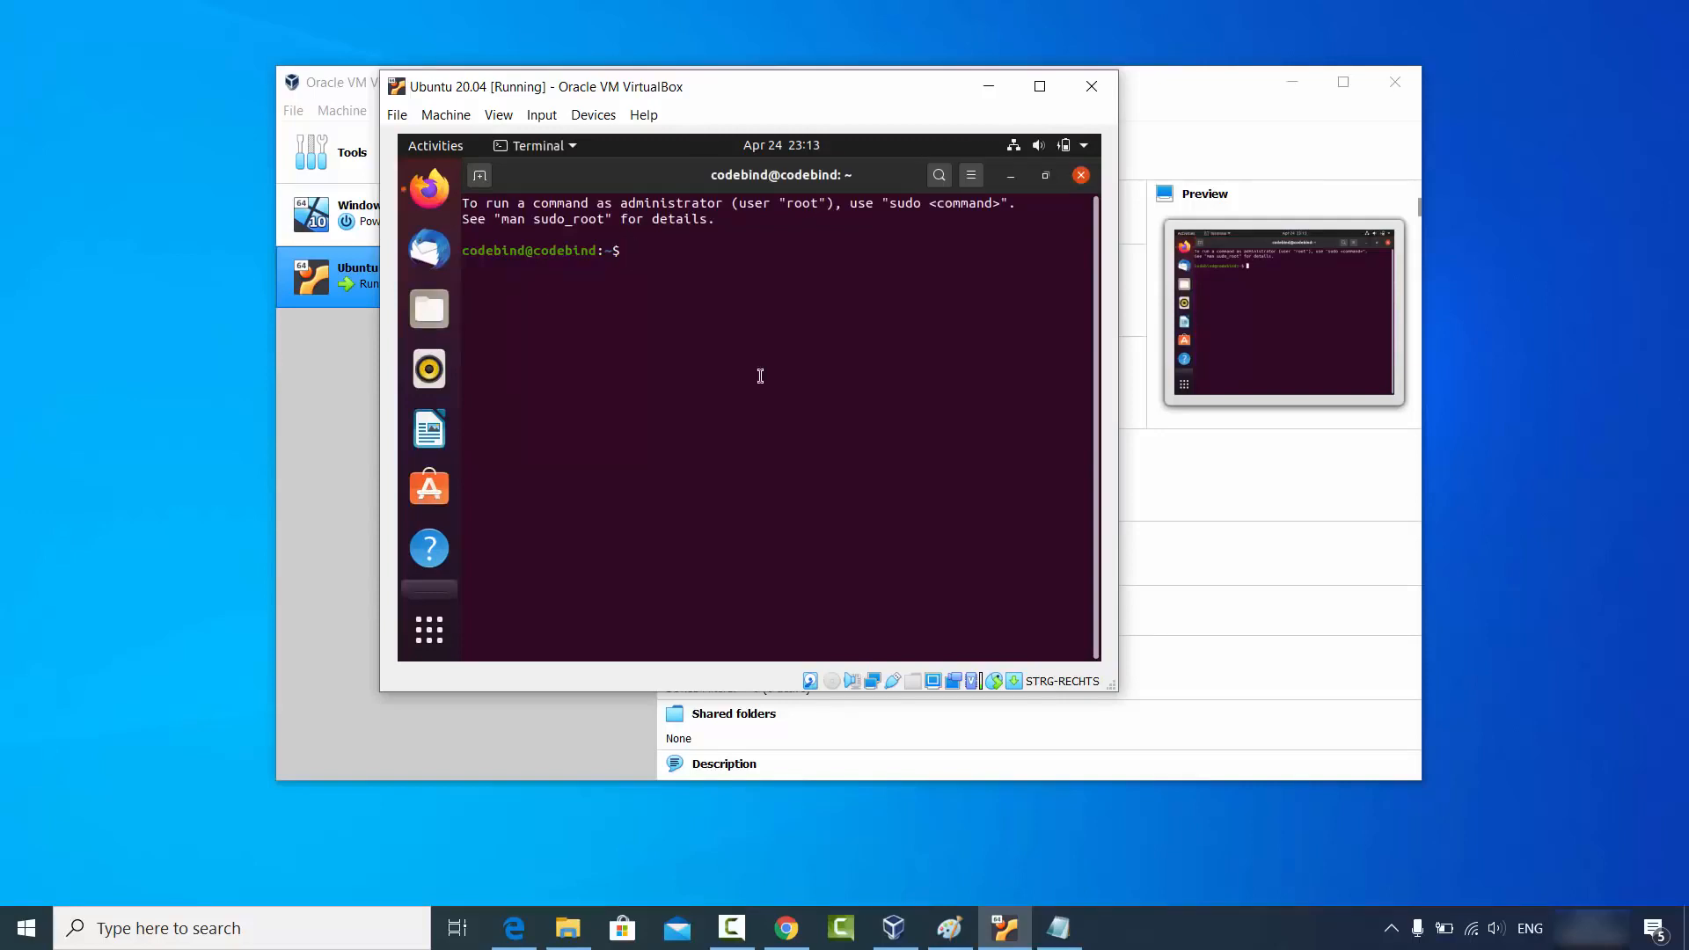
type("sudo apt install build-essential dkms linux-headers-$(uname -r)")
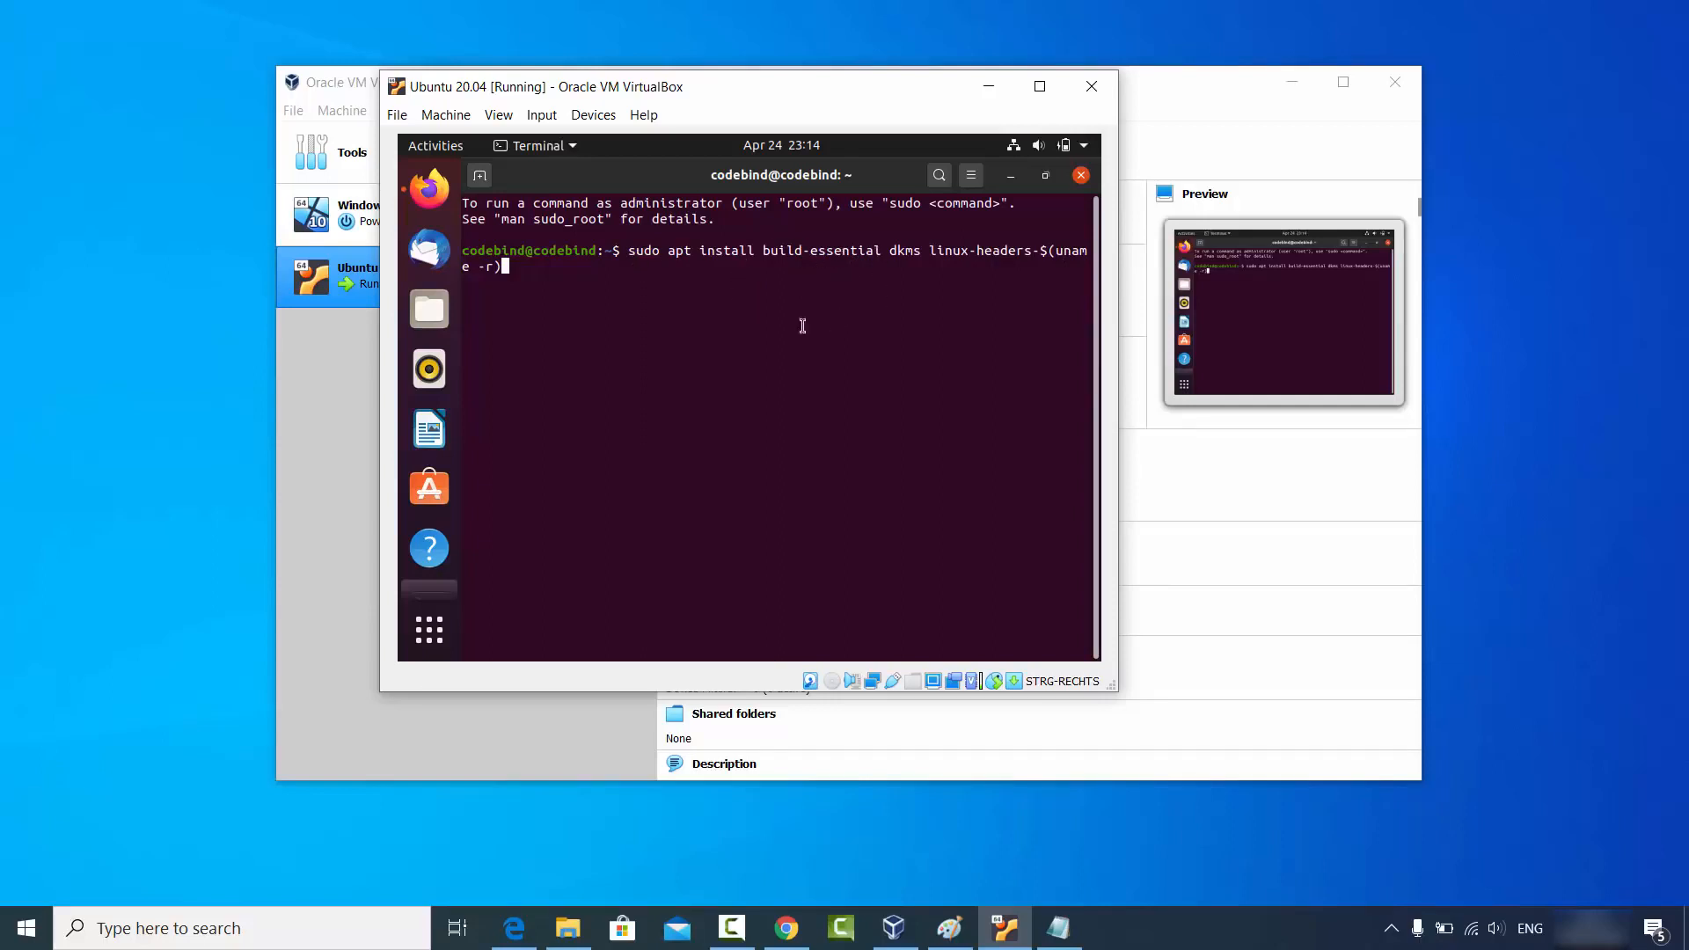
key("Return")
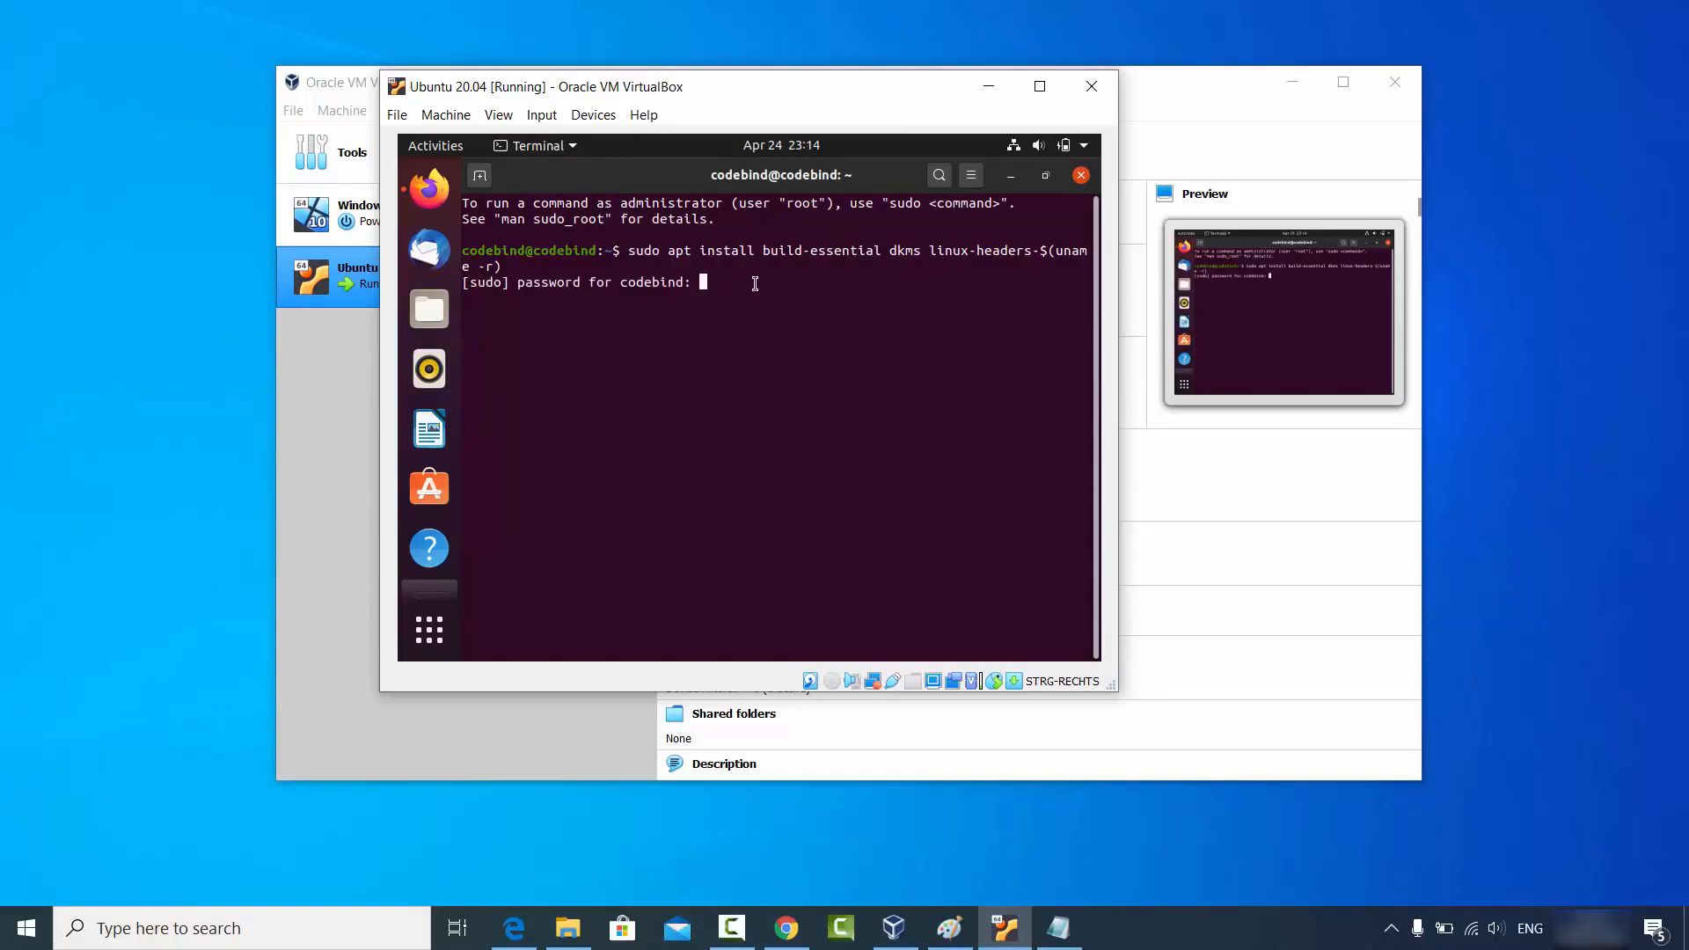
key("Return")
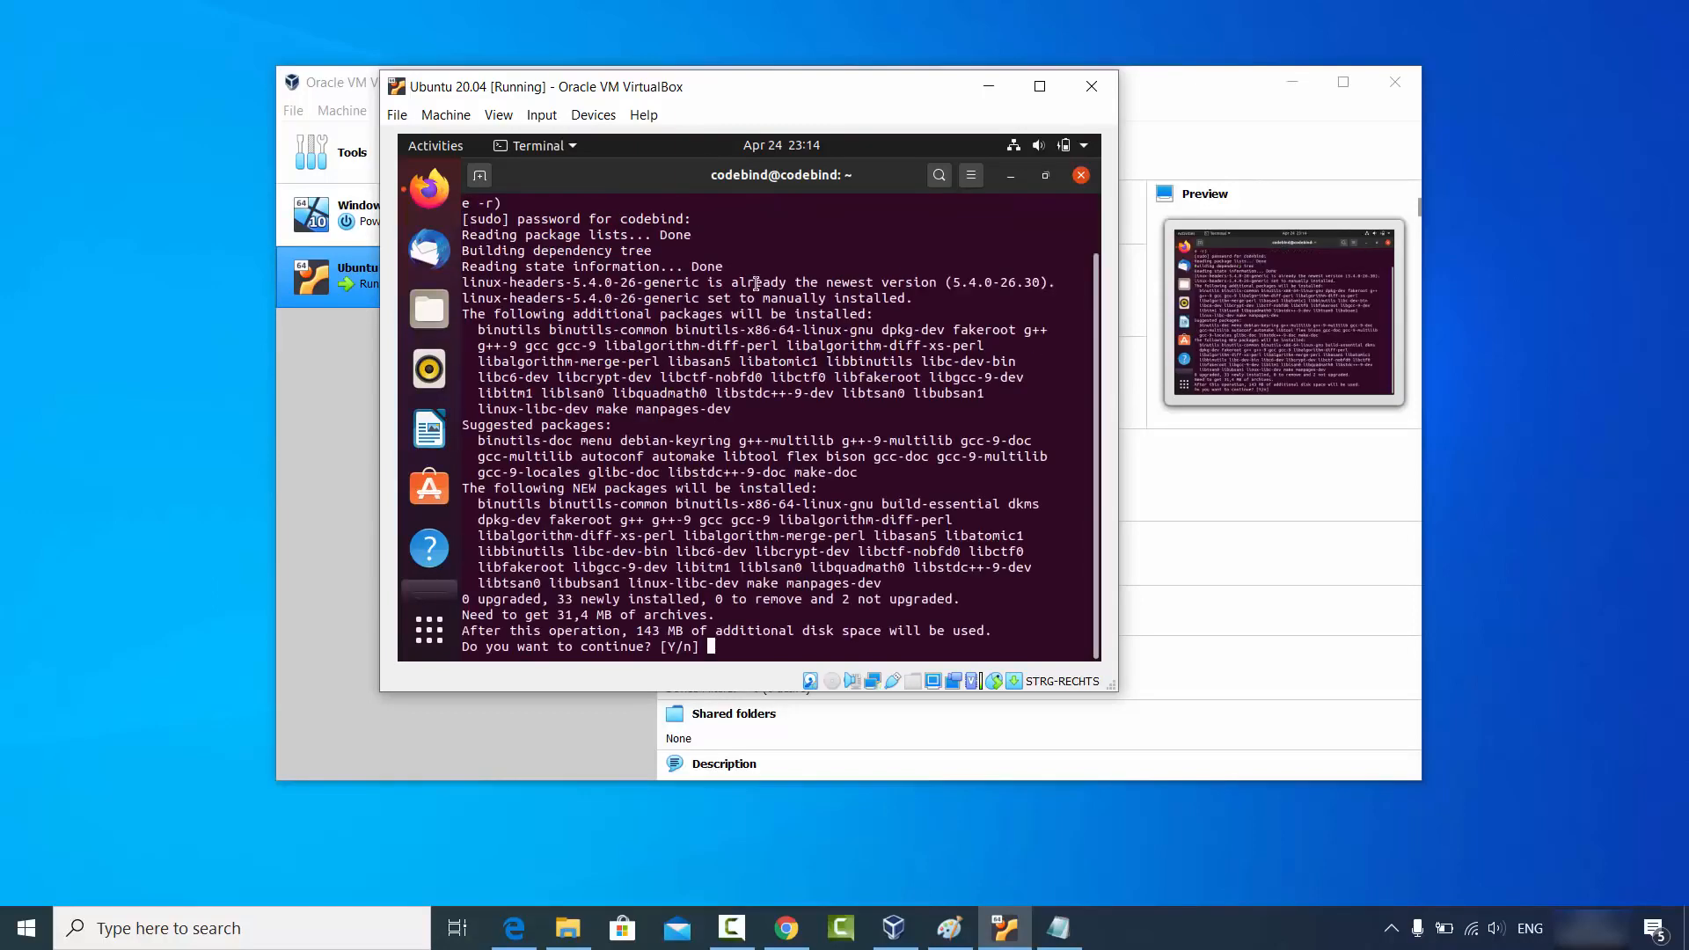
type("y")
key("Return")
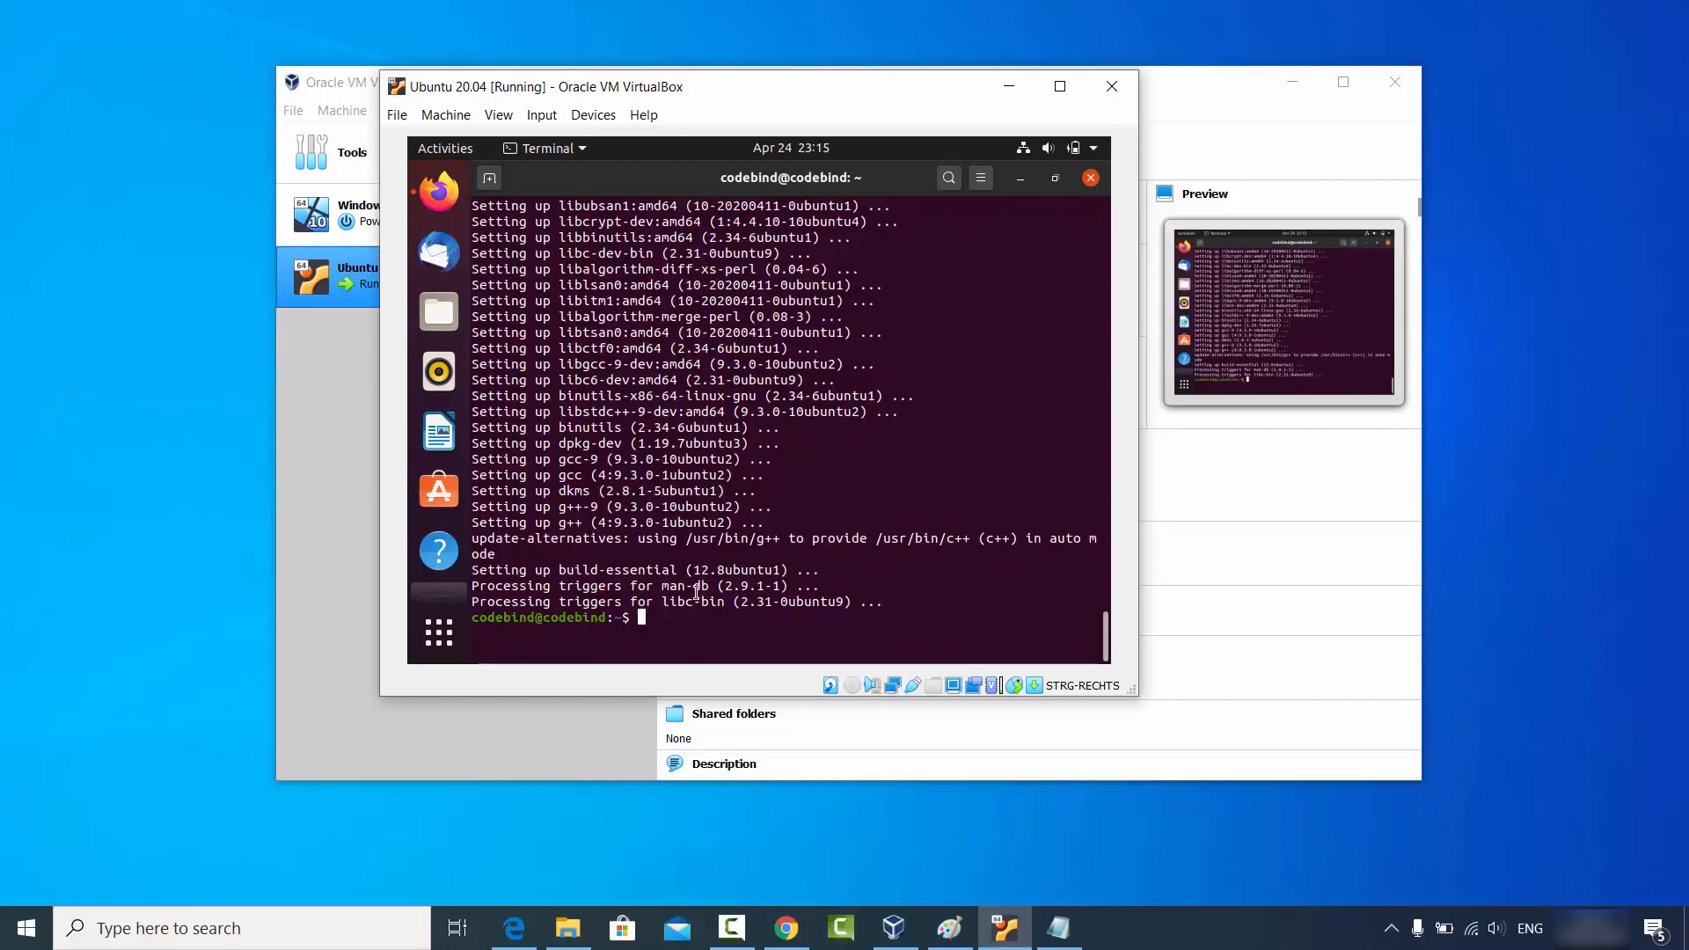
left_click(1090, 179)
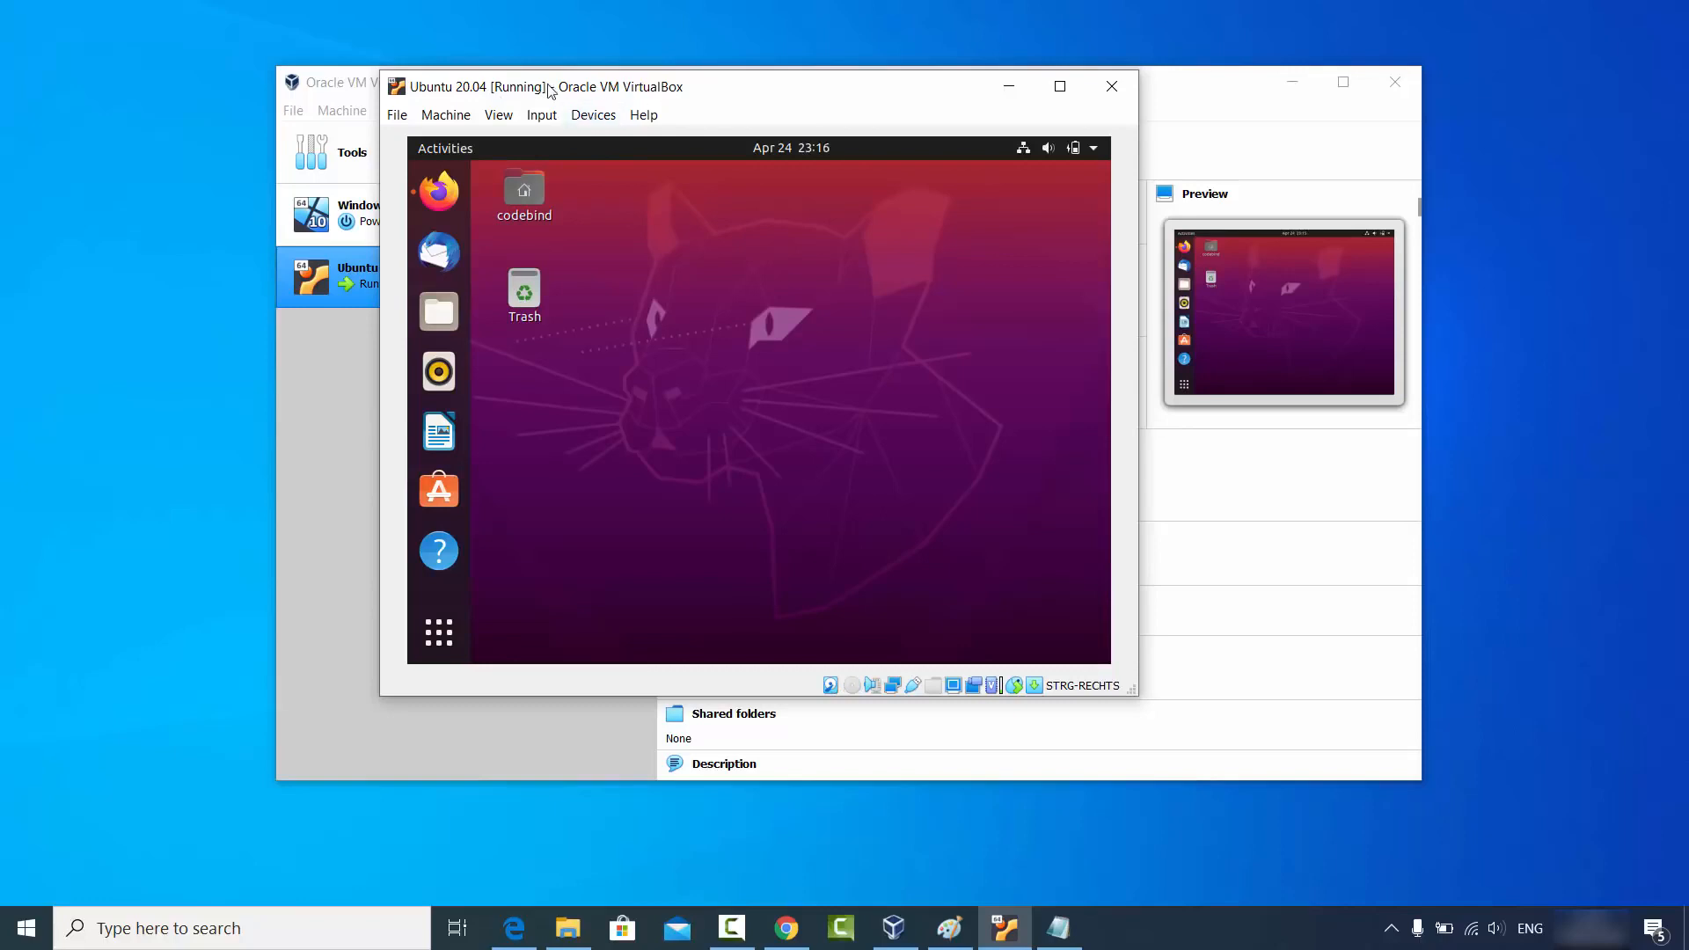
Insert the Guest Additions CD, authenticate its autorun installer, and close it once 6.1.6 is built.
left_click(593, 114)
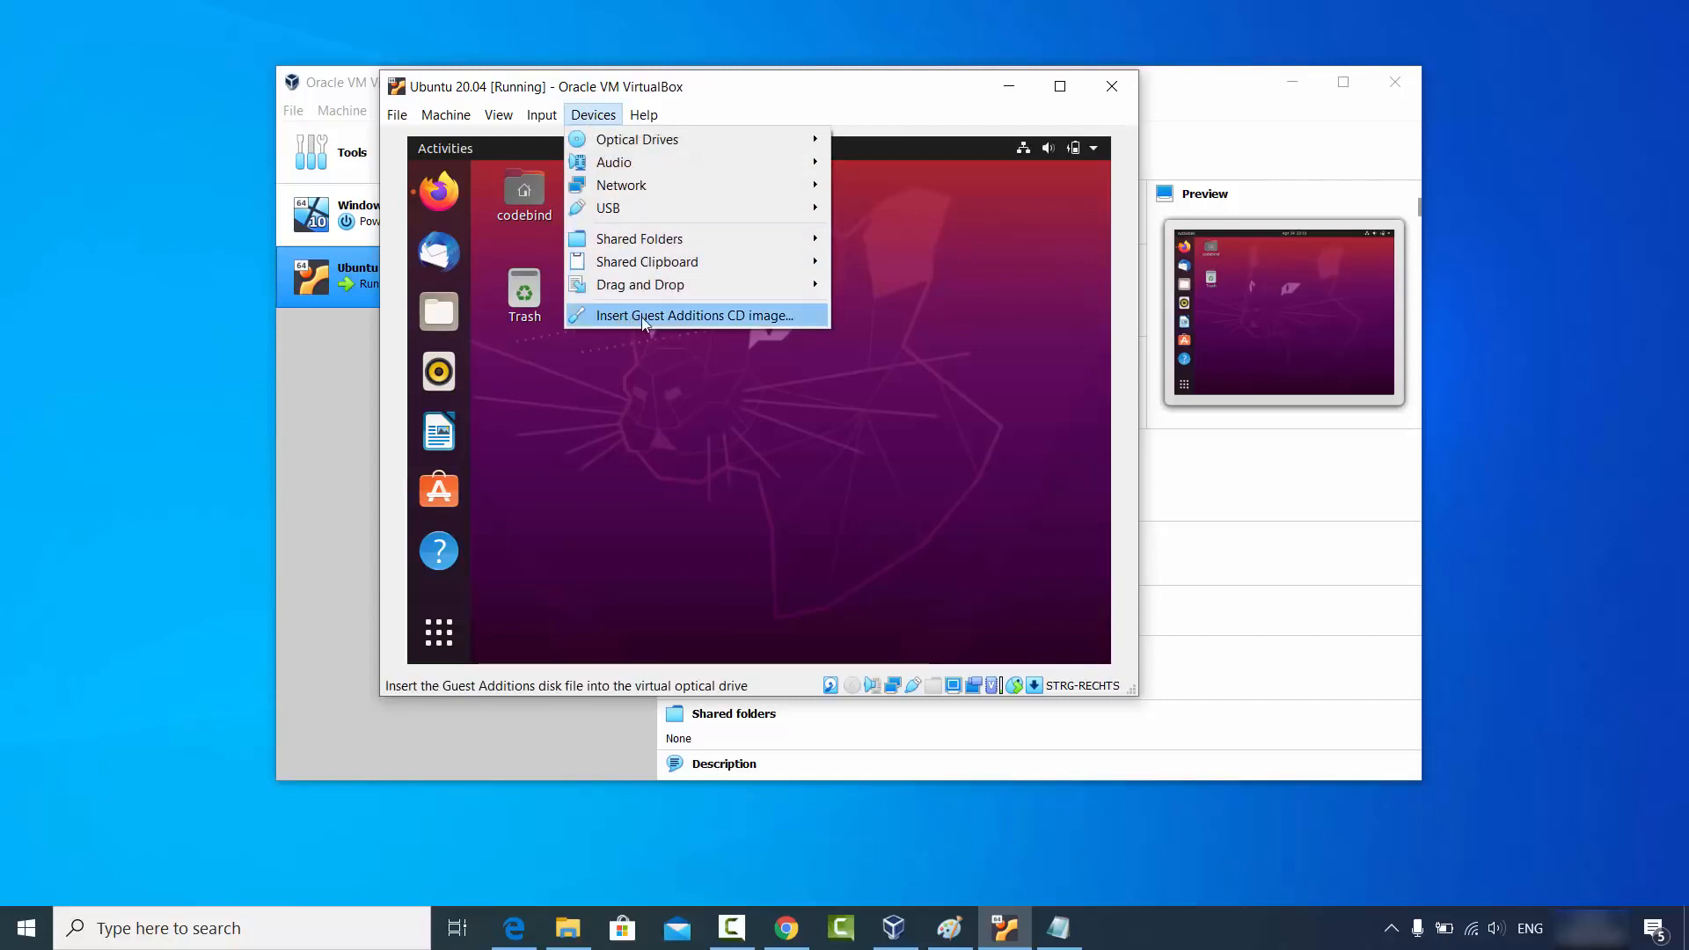
left_click(719, 321)
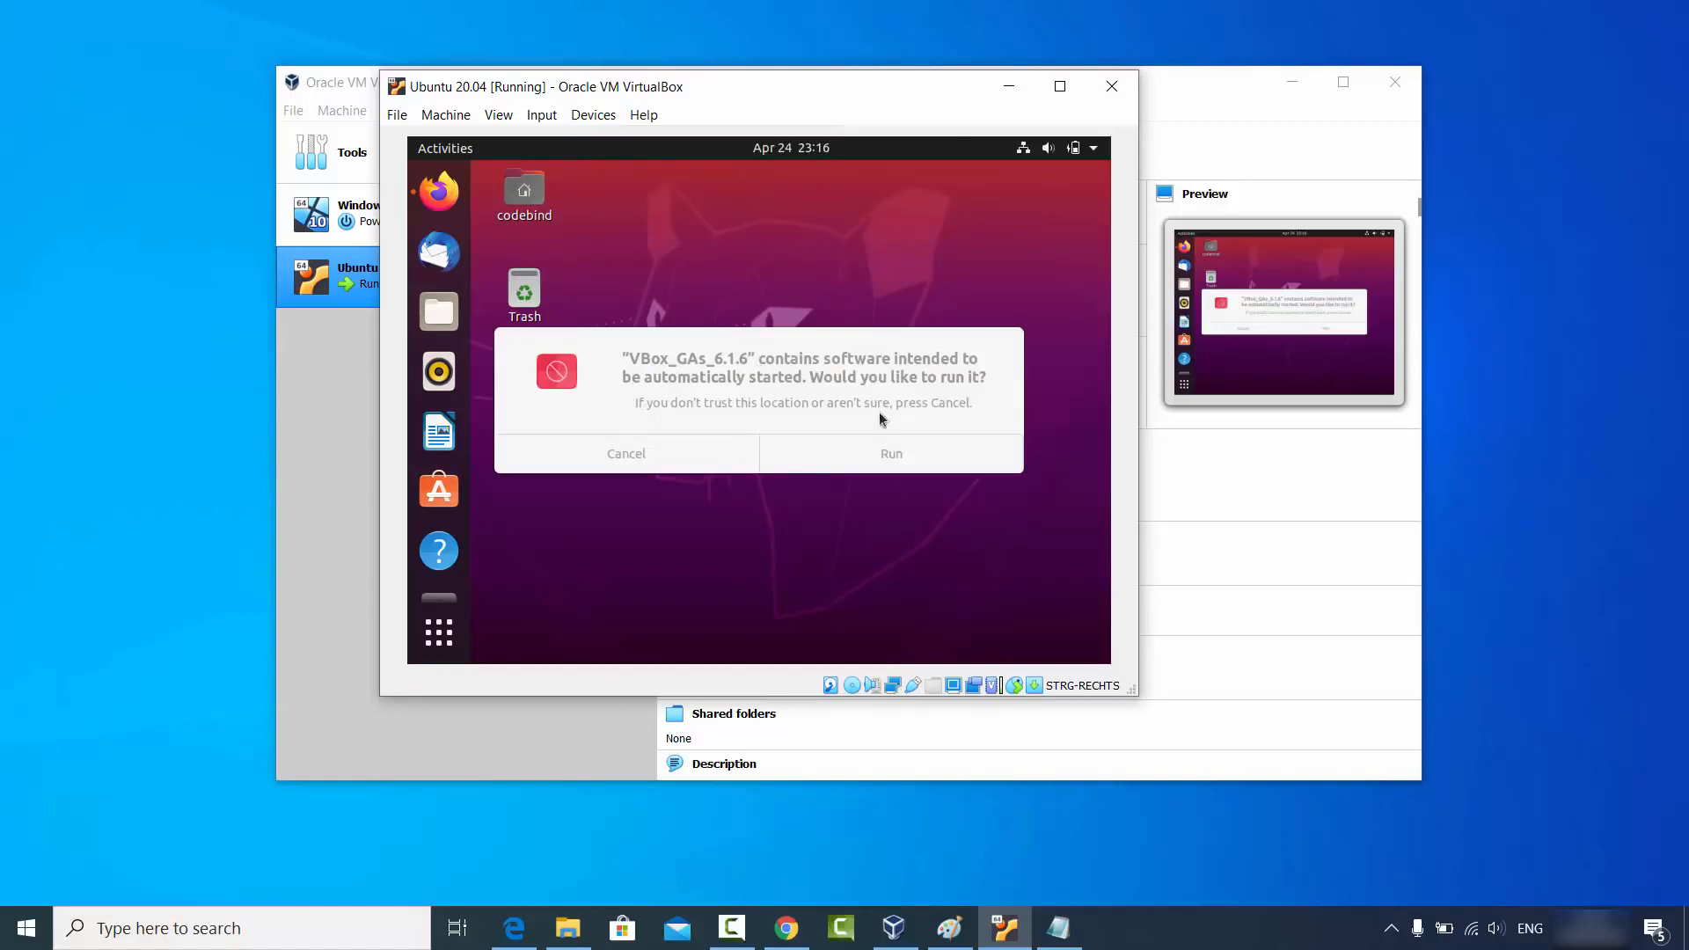
left_click(890, 460)
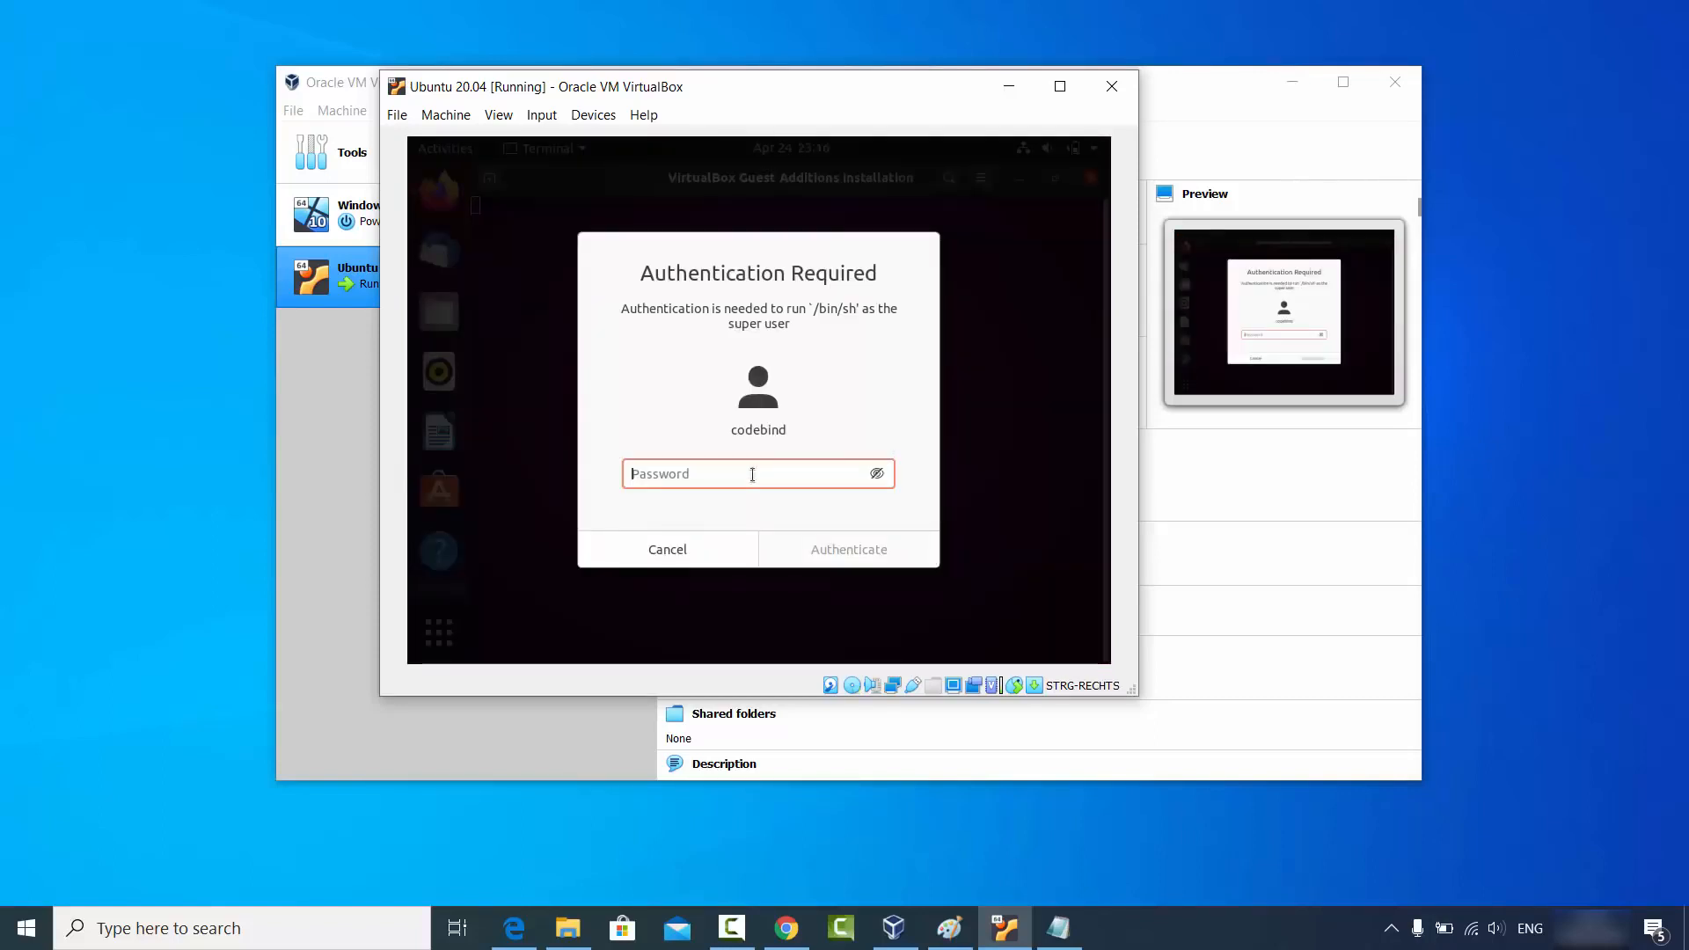
type("*****")
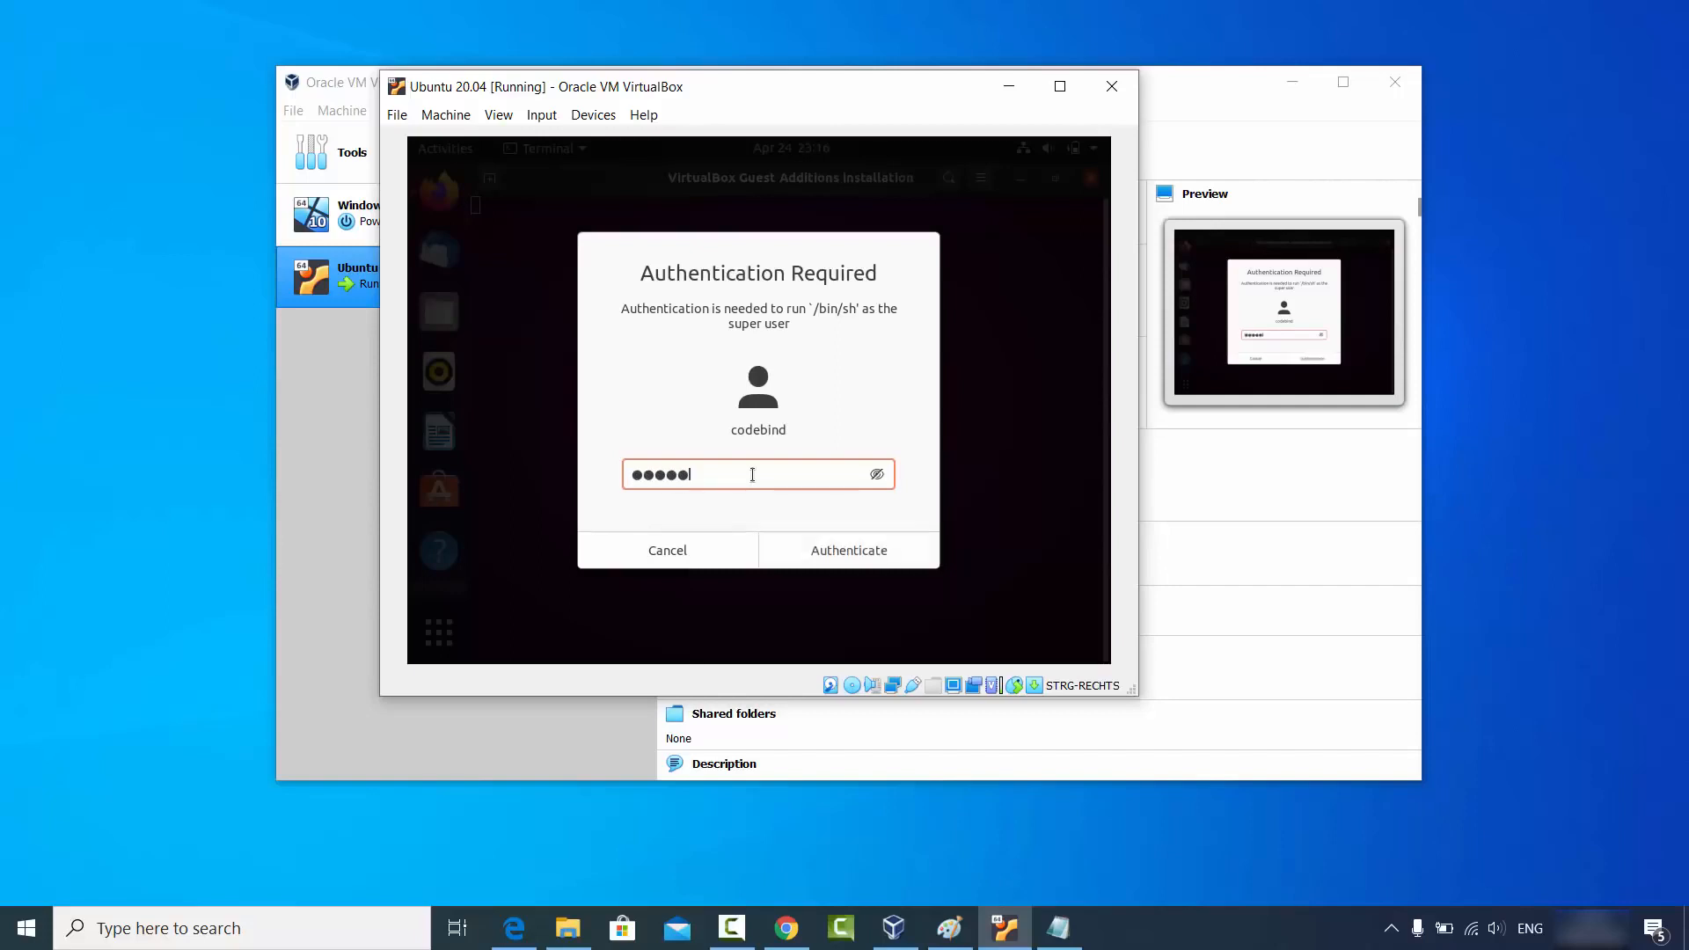
left_click(832, 561)
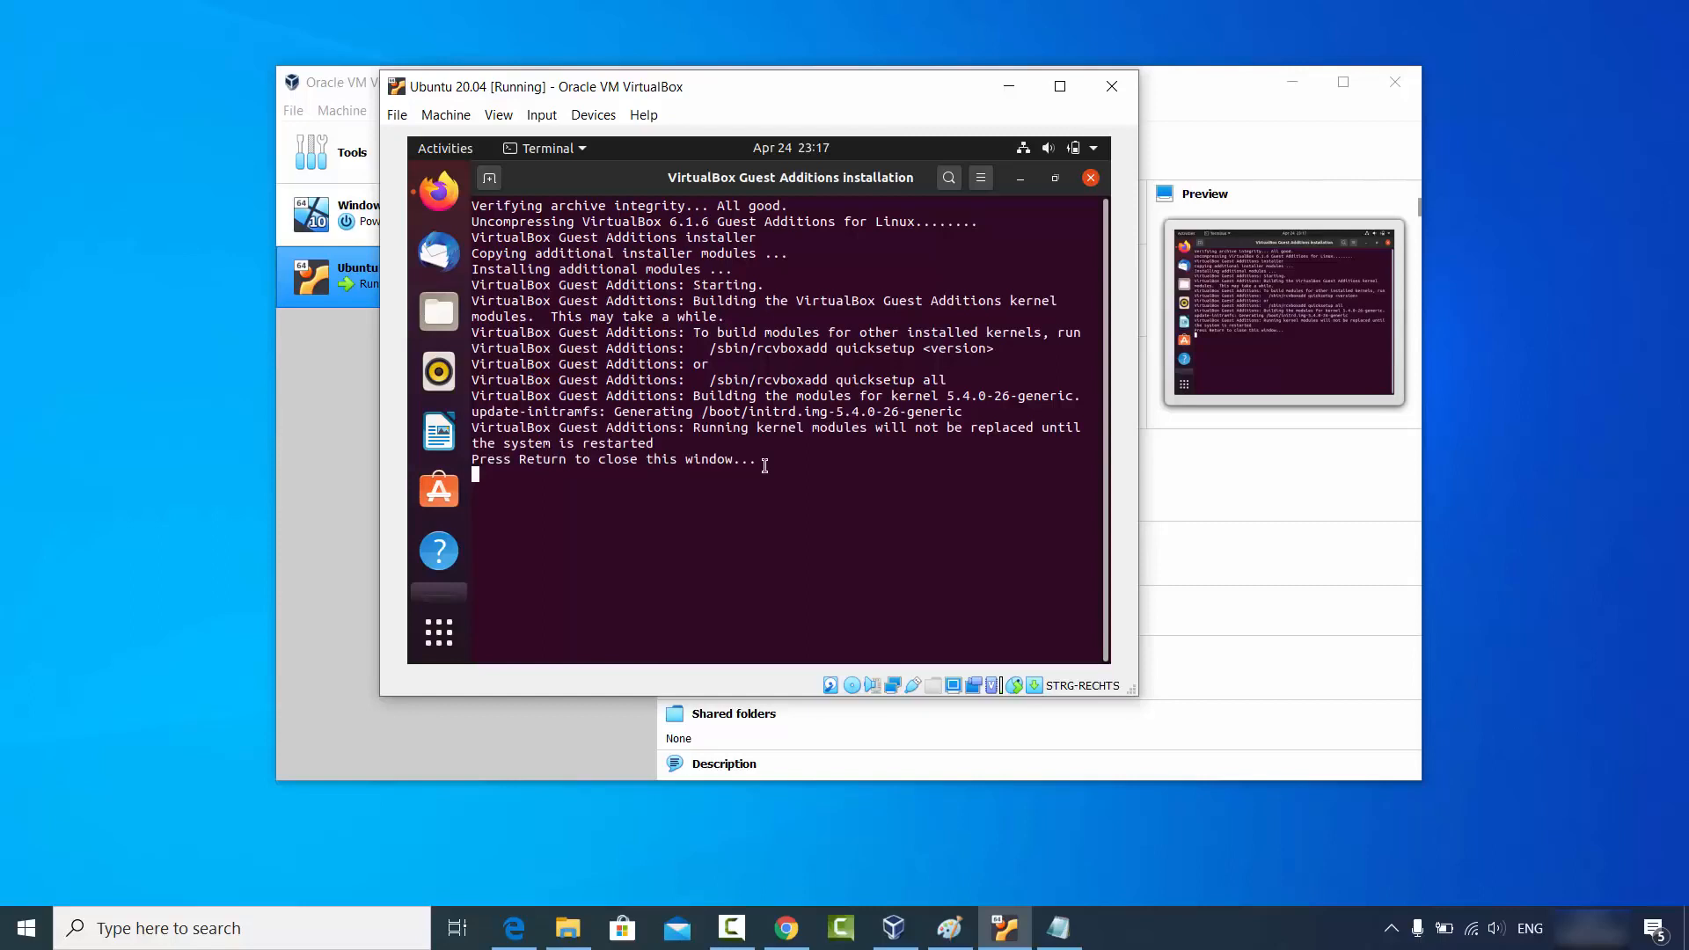
key("Return")
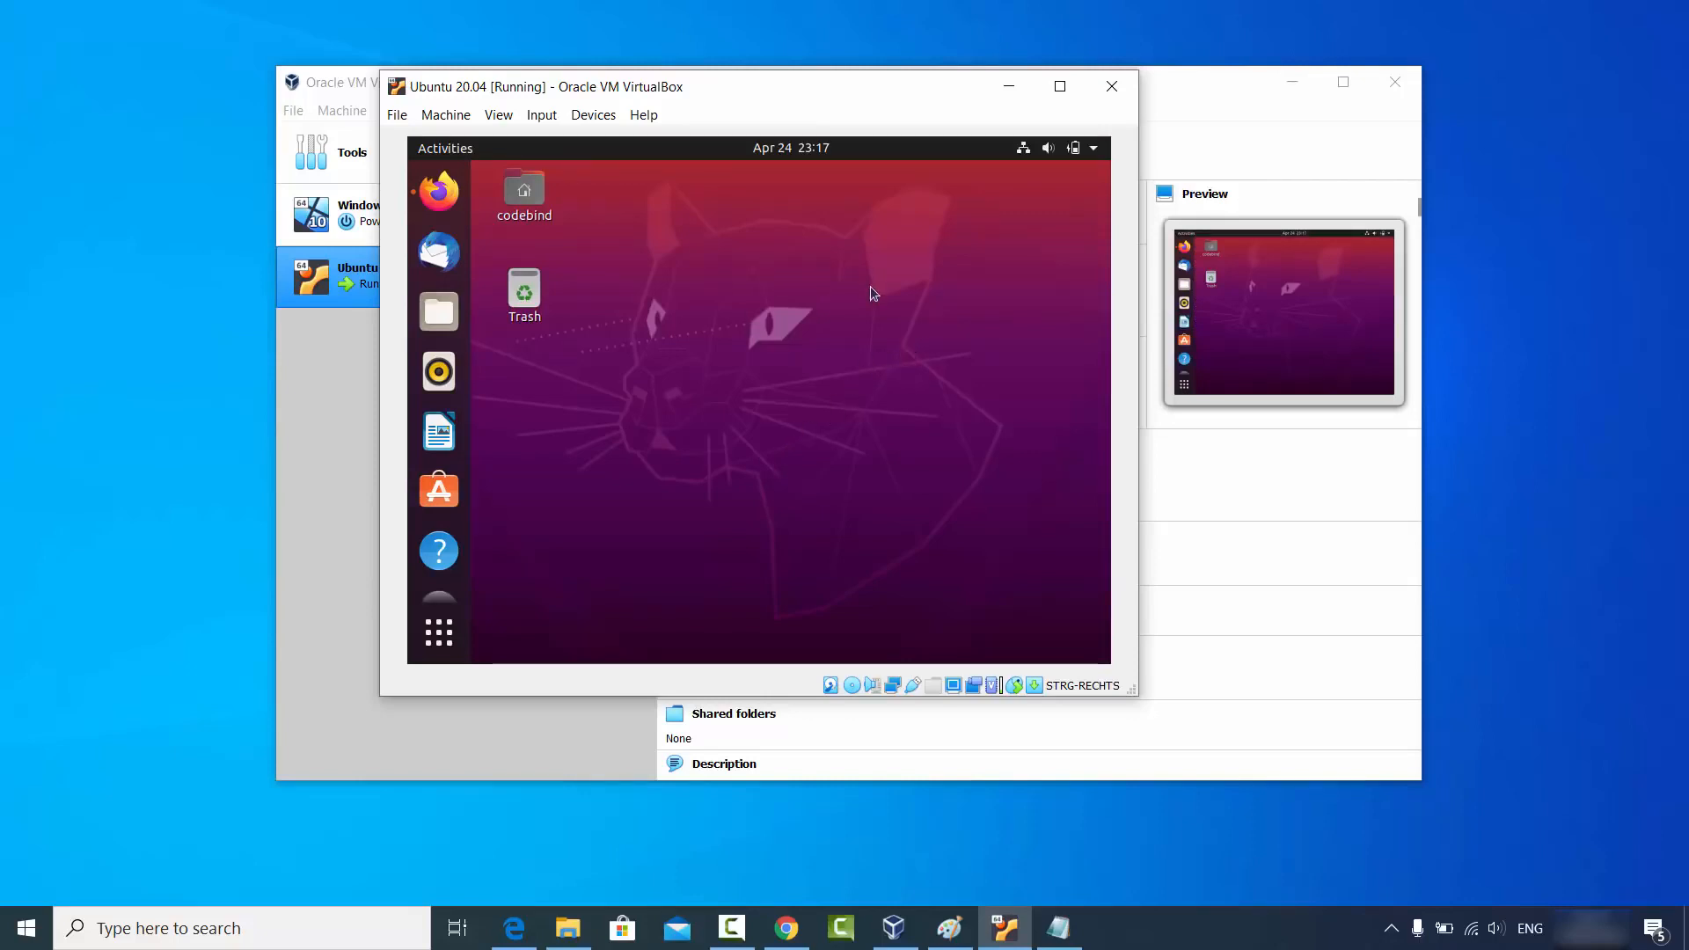
Power off the Ubuntu 20.04 guest via the system menu's Power Off / Log Out > Power Off.
left_click(1095, 155)
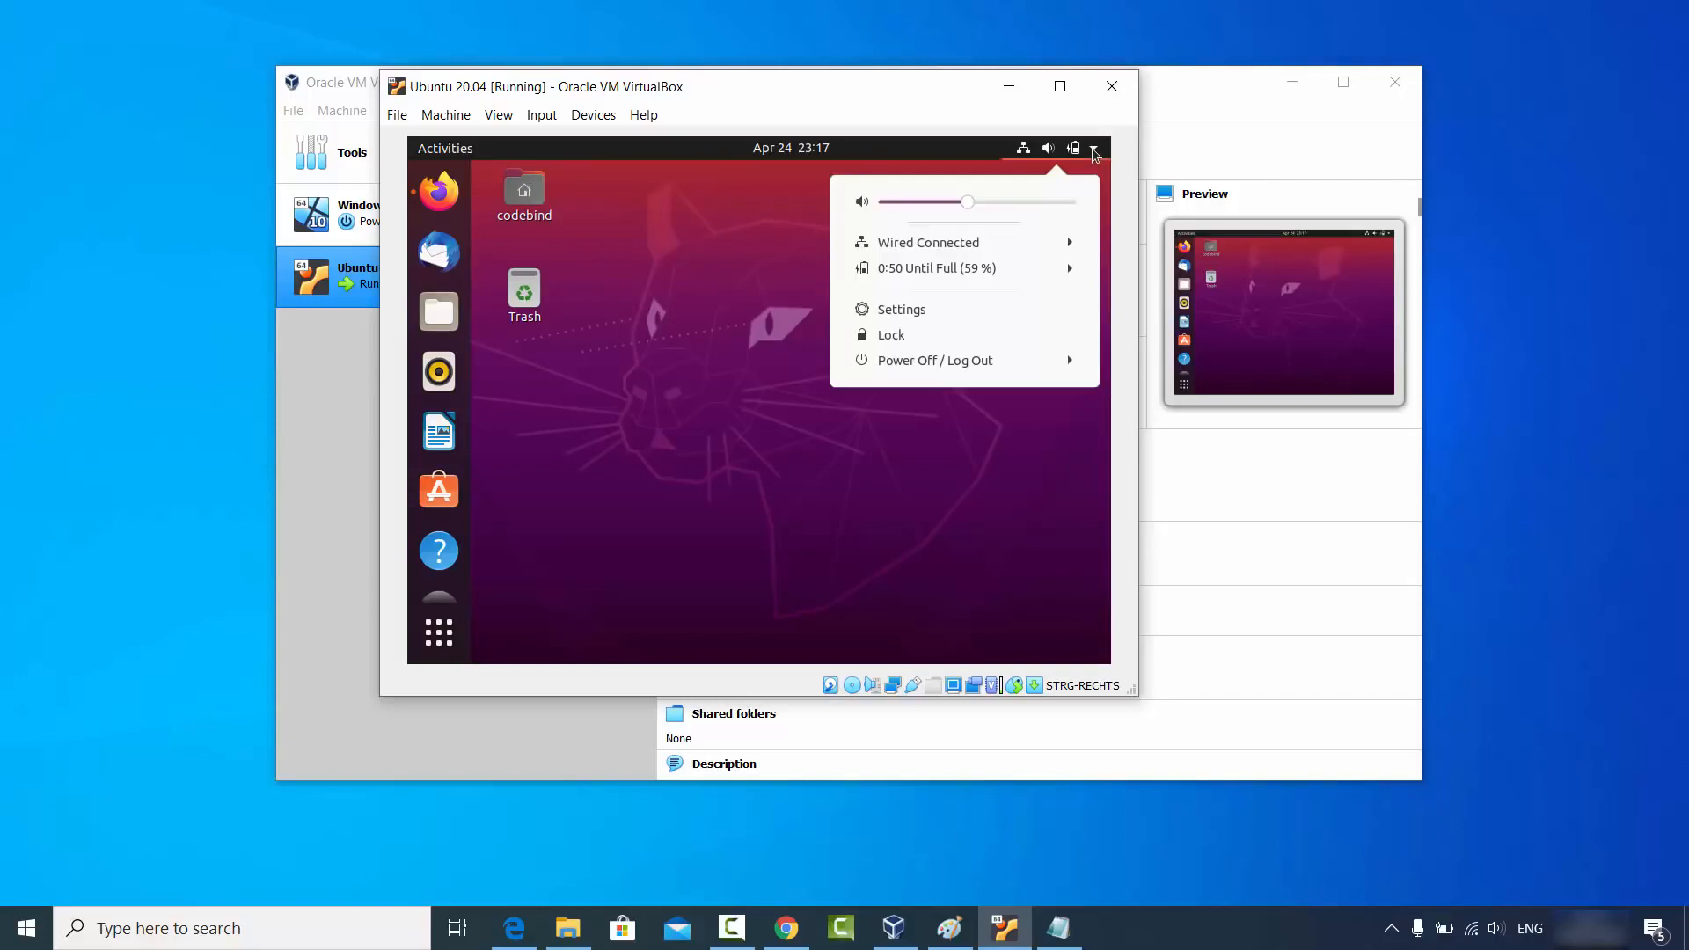
left_click(925, 362)
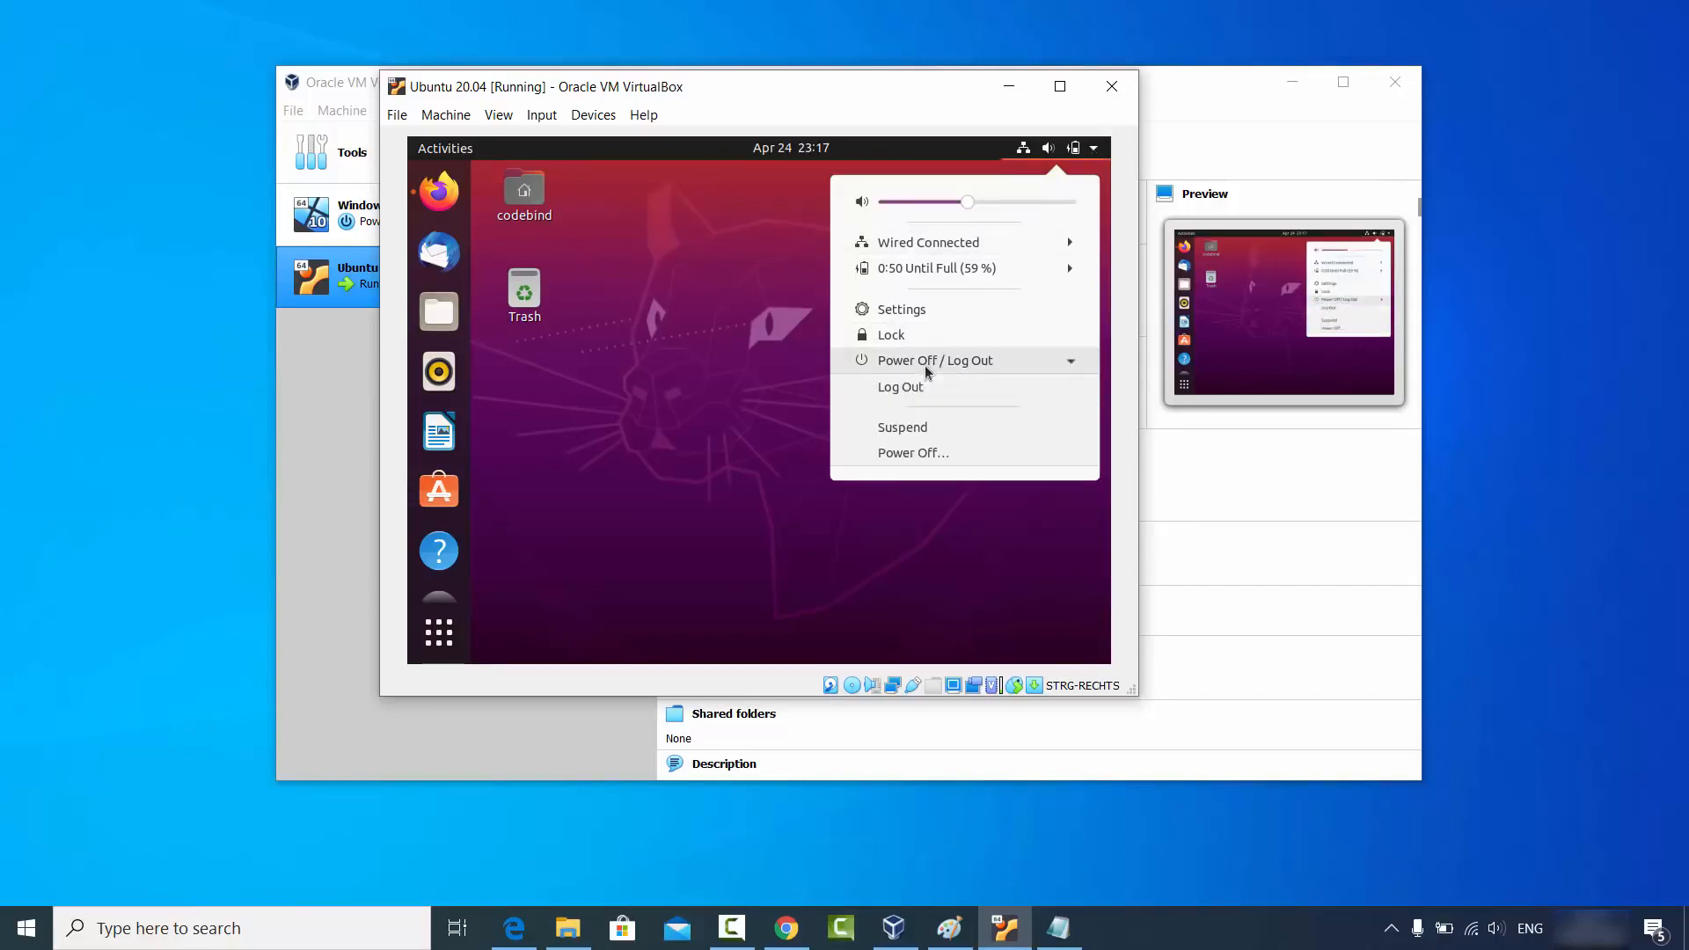
left_click(923, 454)
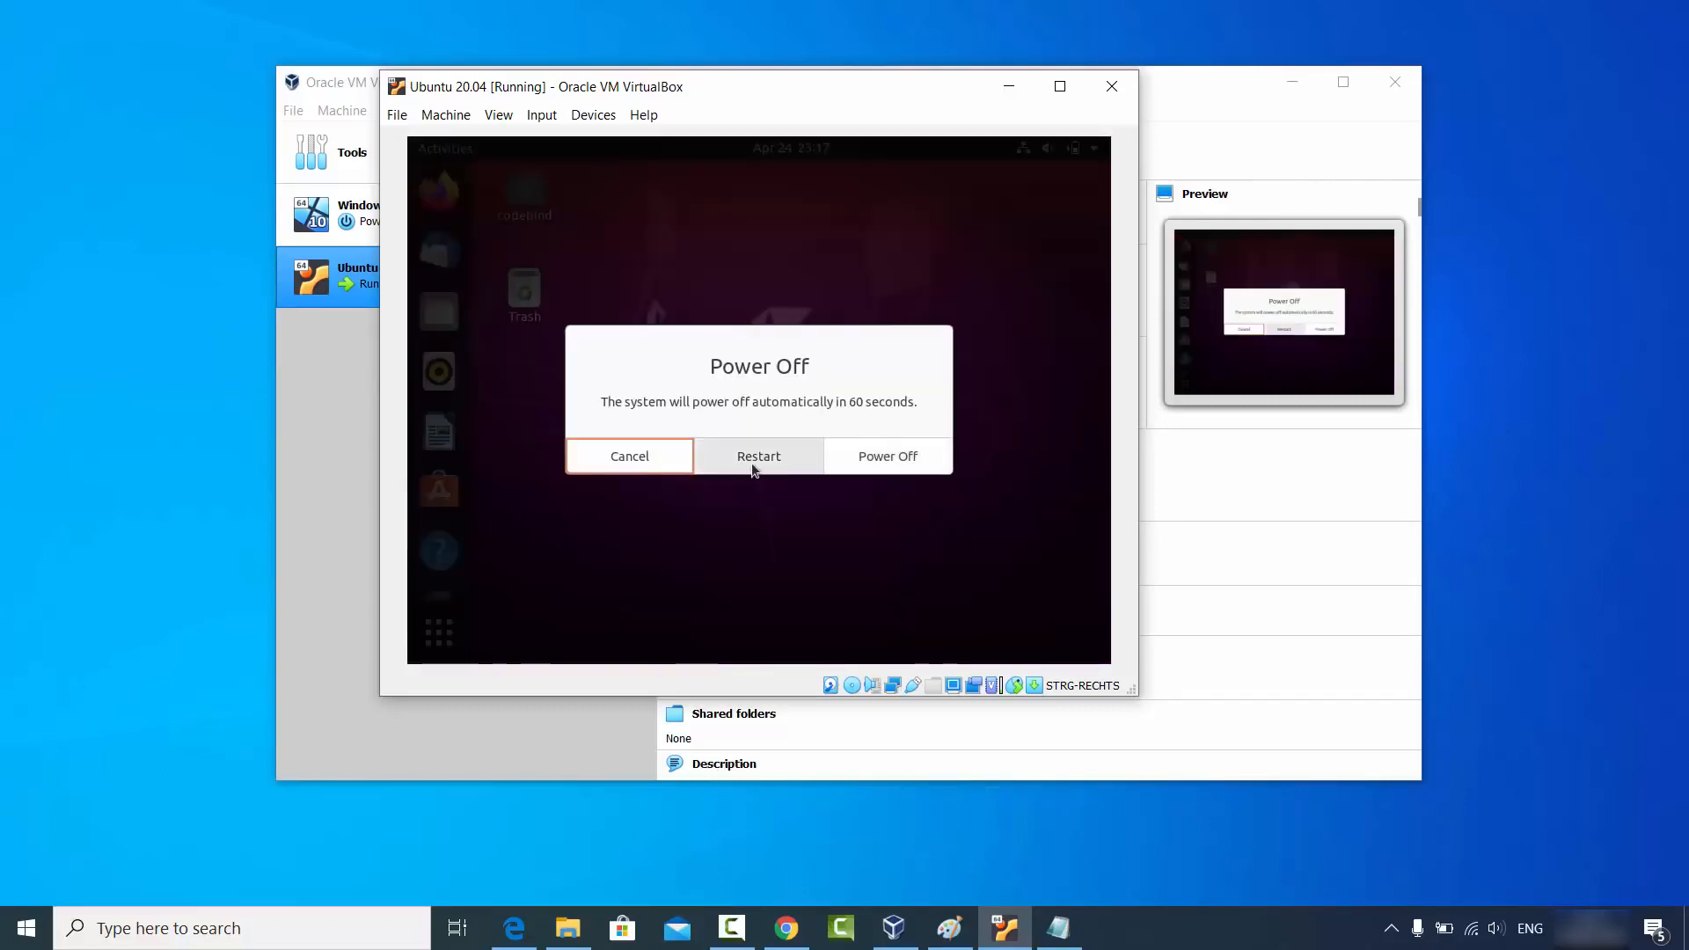
left_click(885, 459)
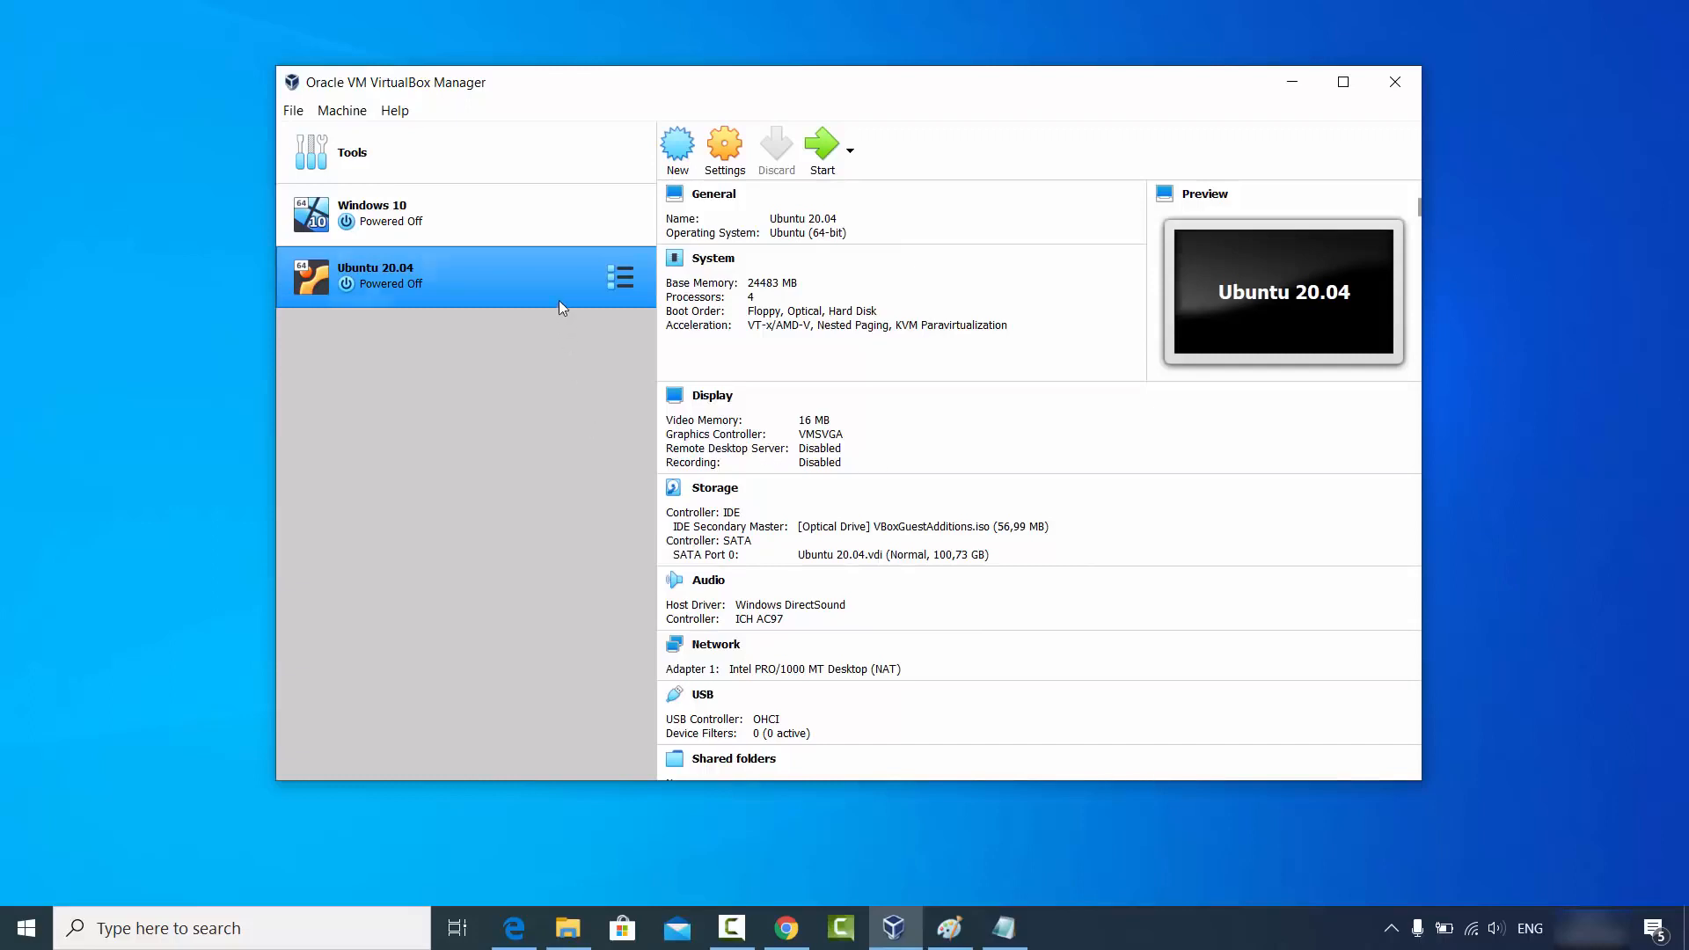
left_click(724, 147)
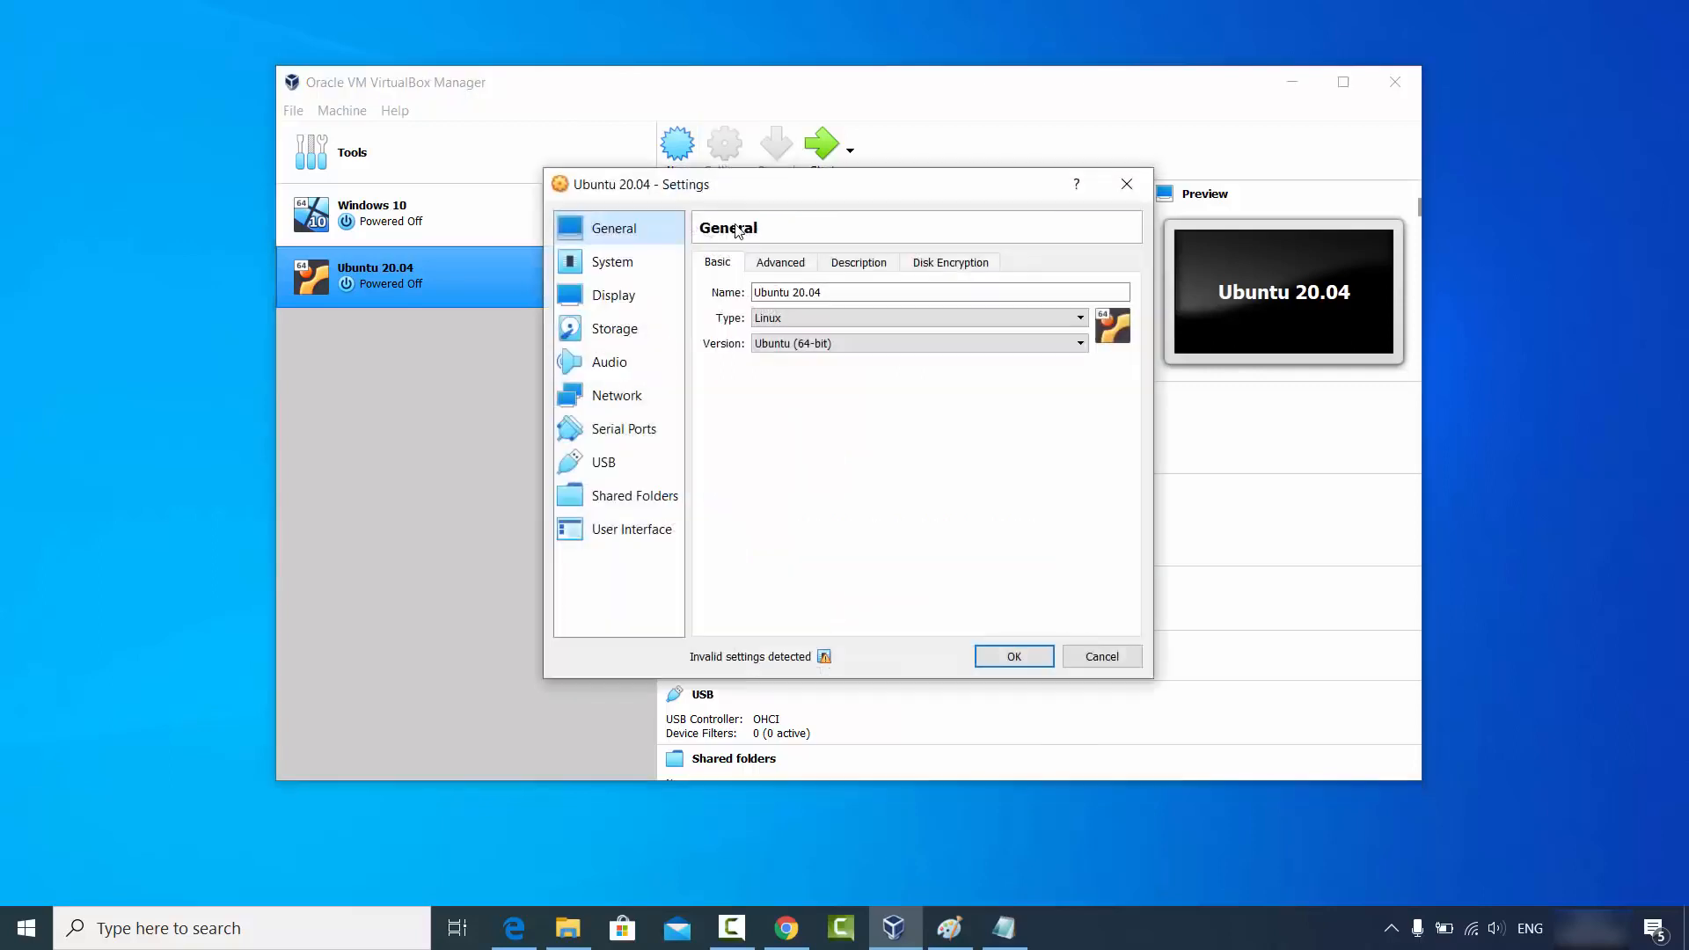
left_click(778, 267)
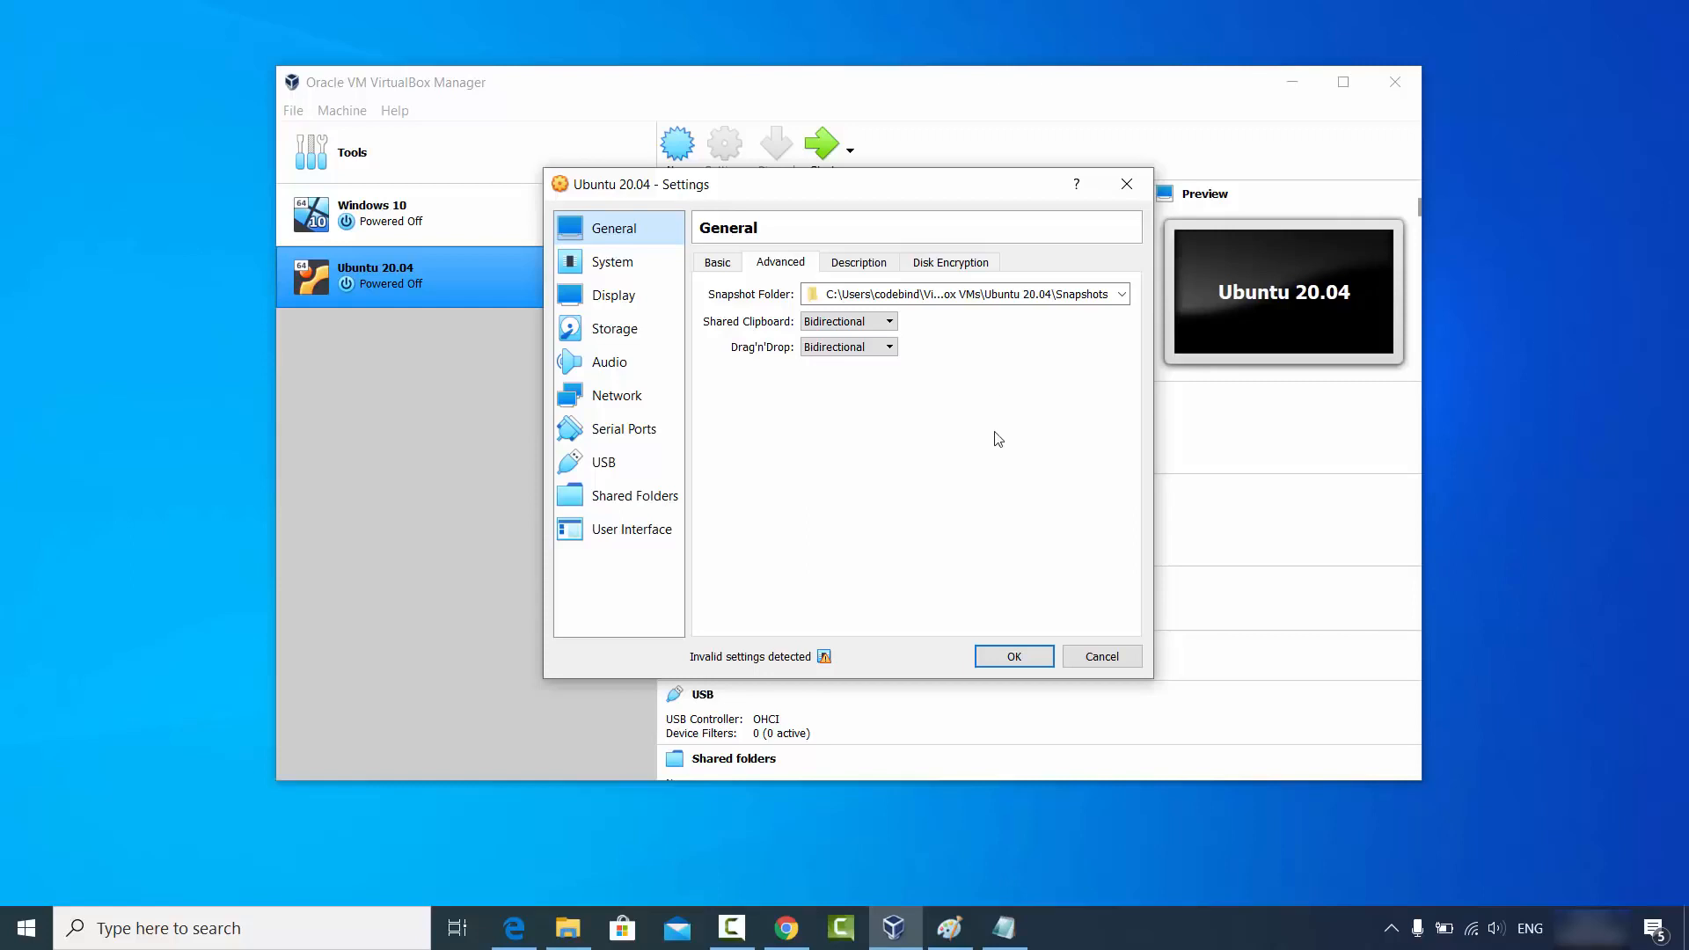
left_click(1083, 657)
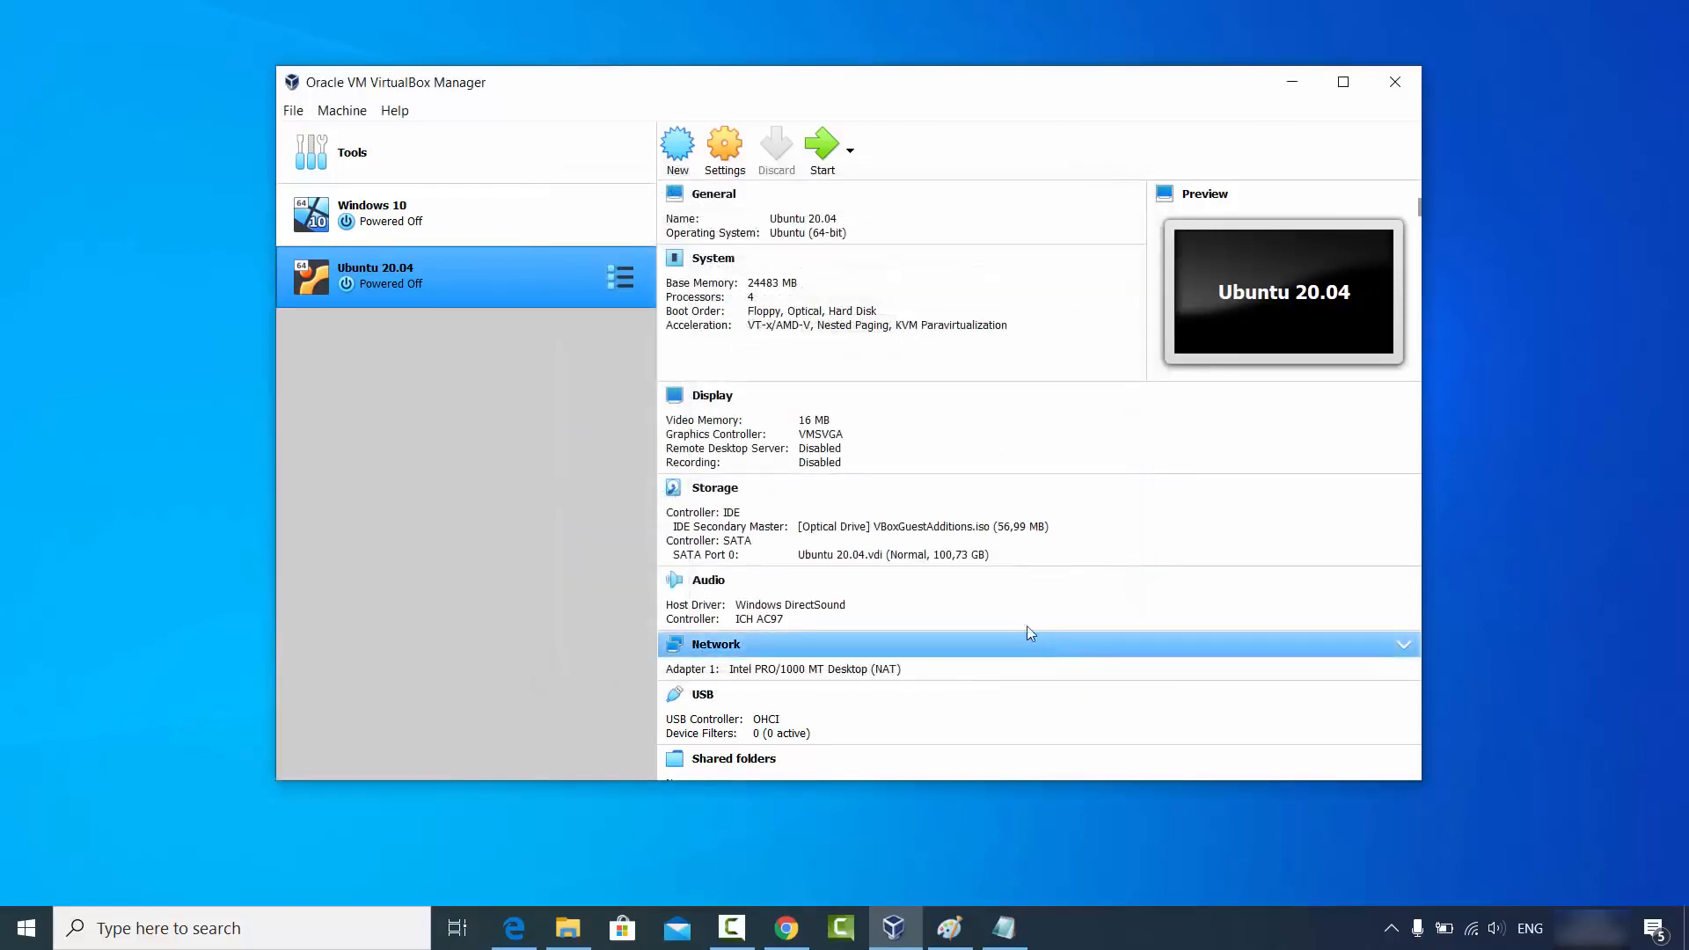
Start and log into the Ubuntu VM, maximise its window, and launch Firefox maximised.
left_click(818, 166)
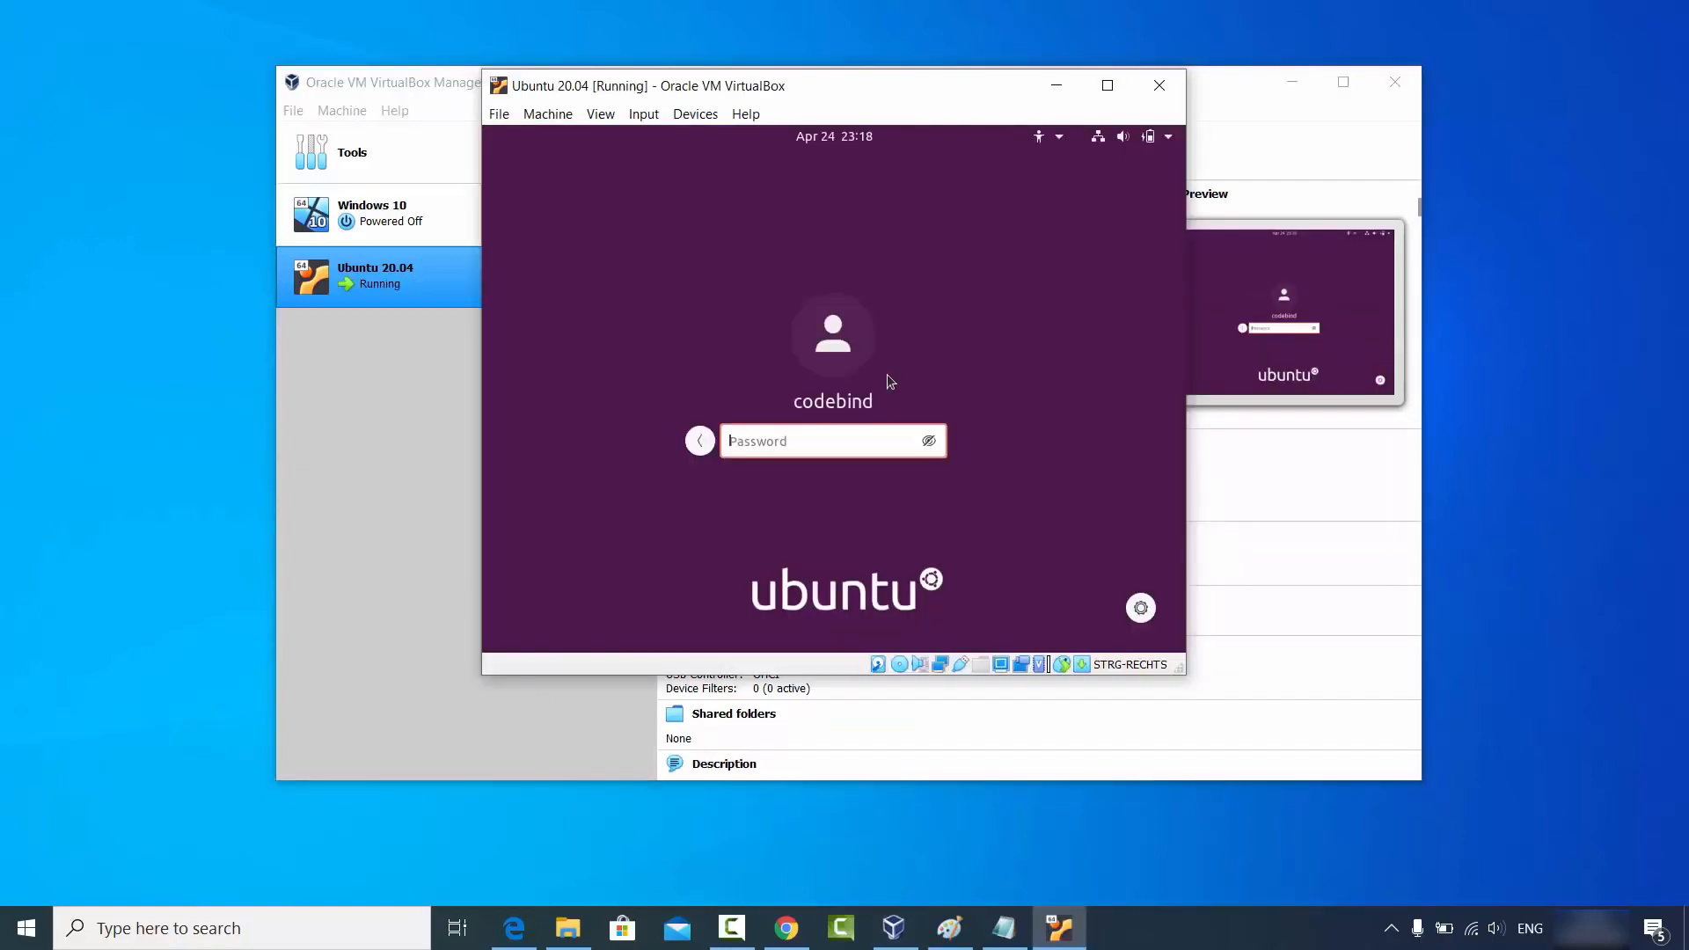
type("*******")
key("Return")
left_click_drag(1178, 671, 1360, 749)
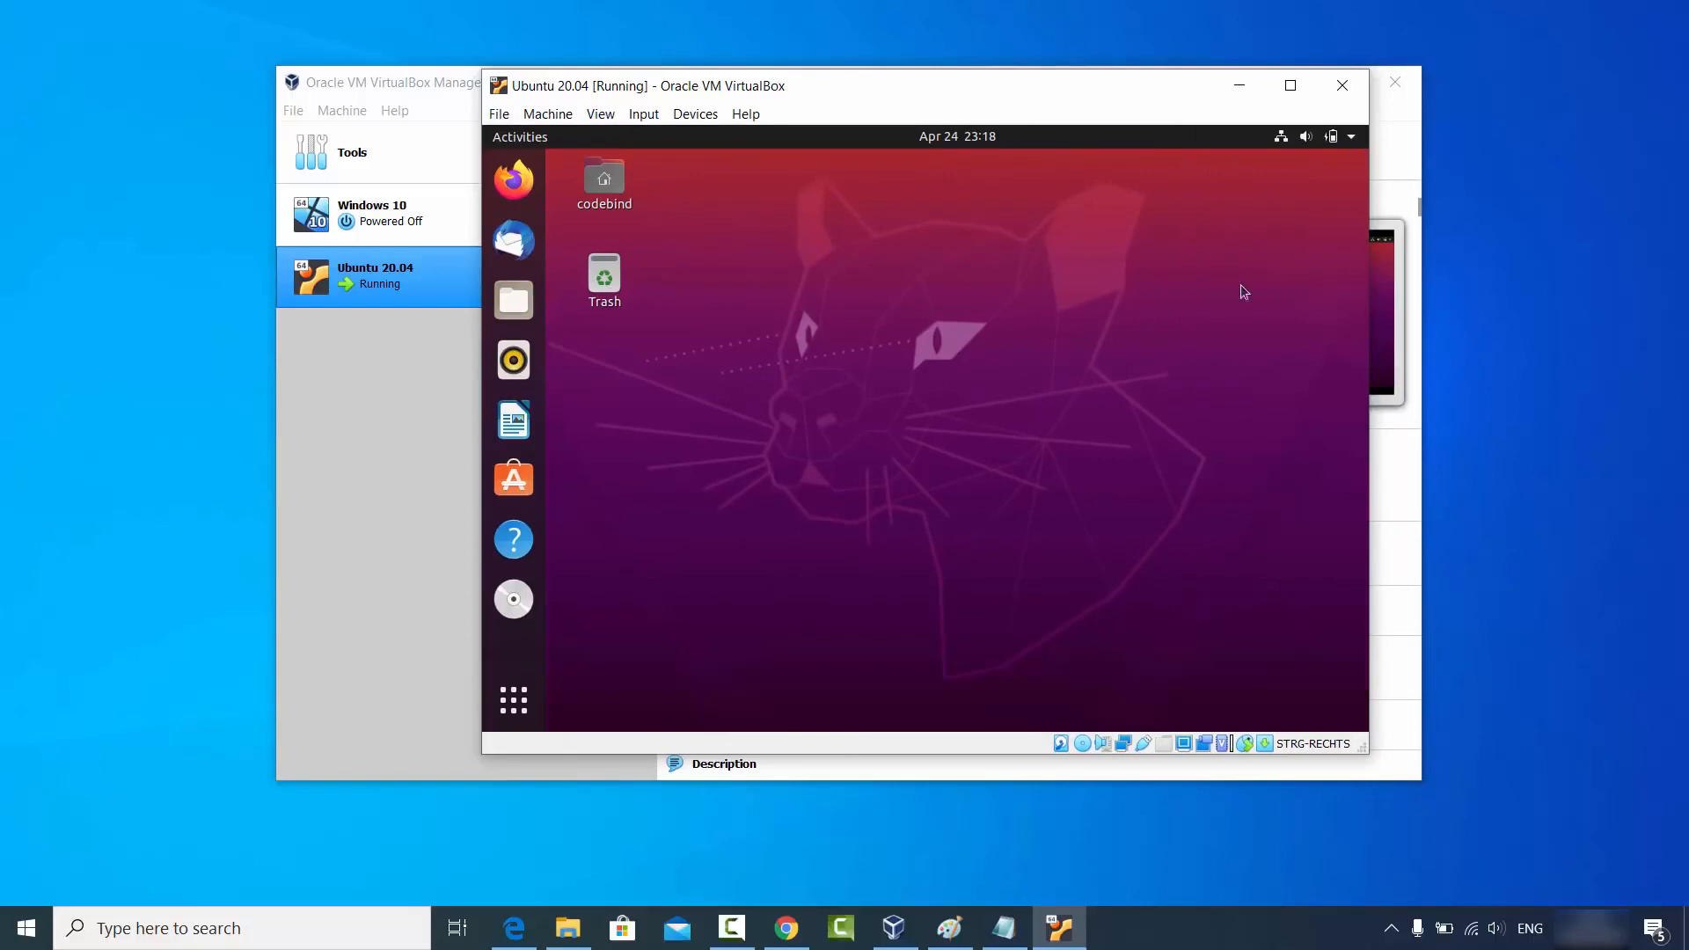
left_click(1290, 85)
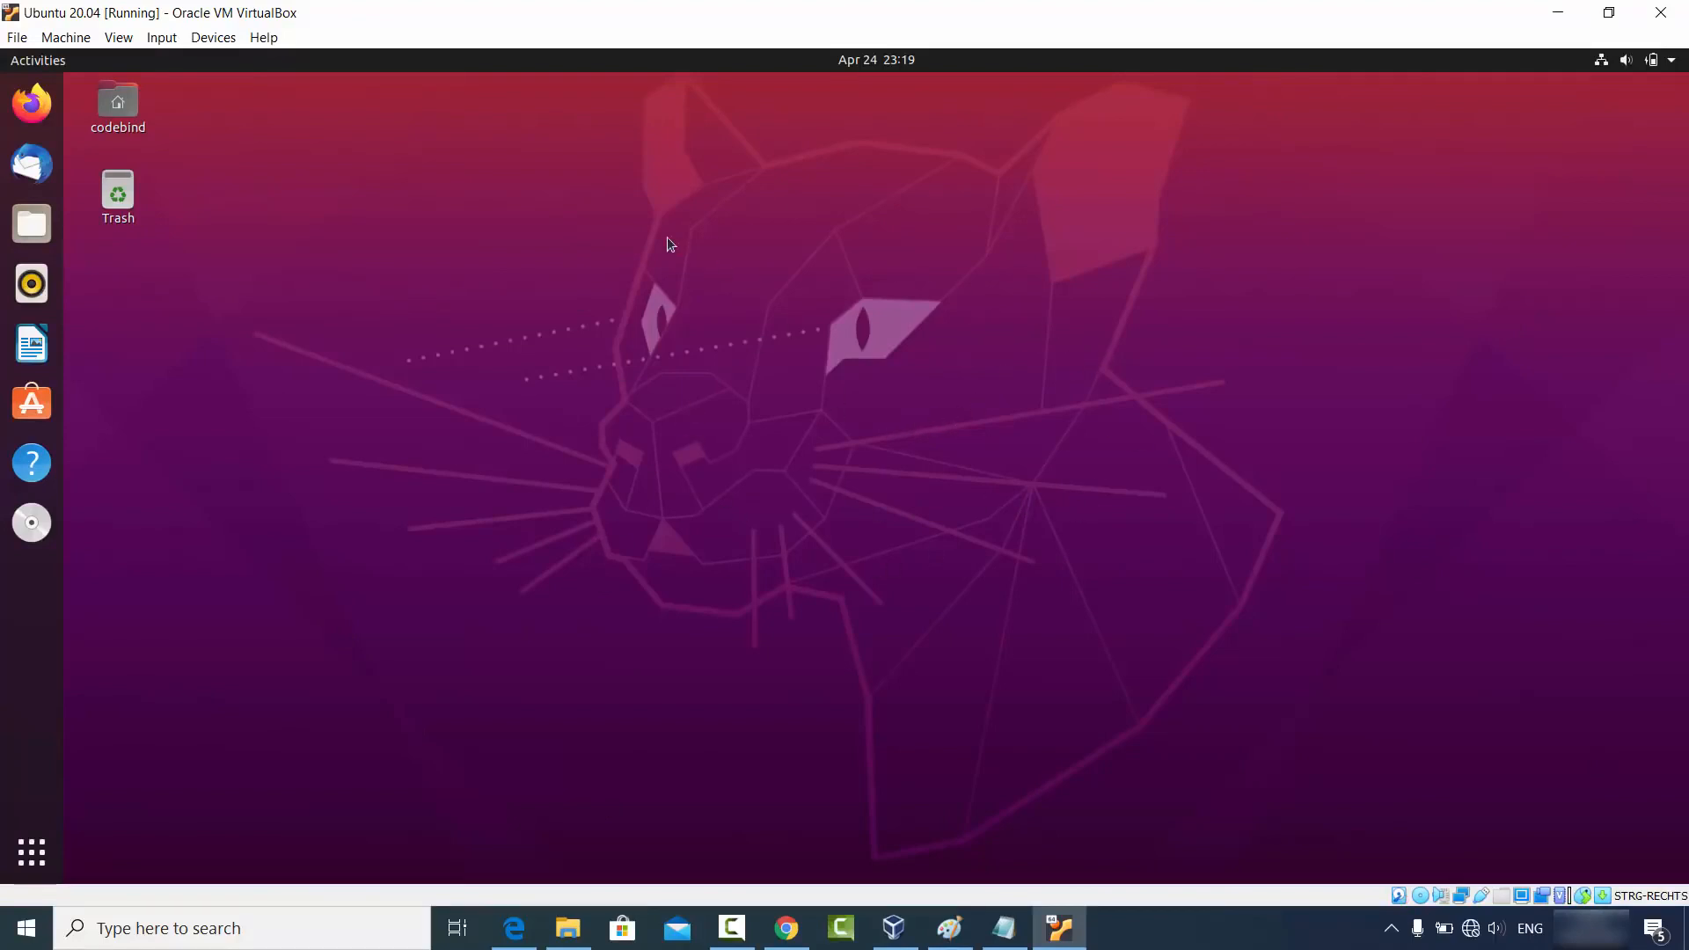
left_click(32, 103)
left_click(830, 198)
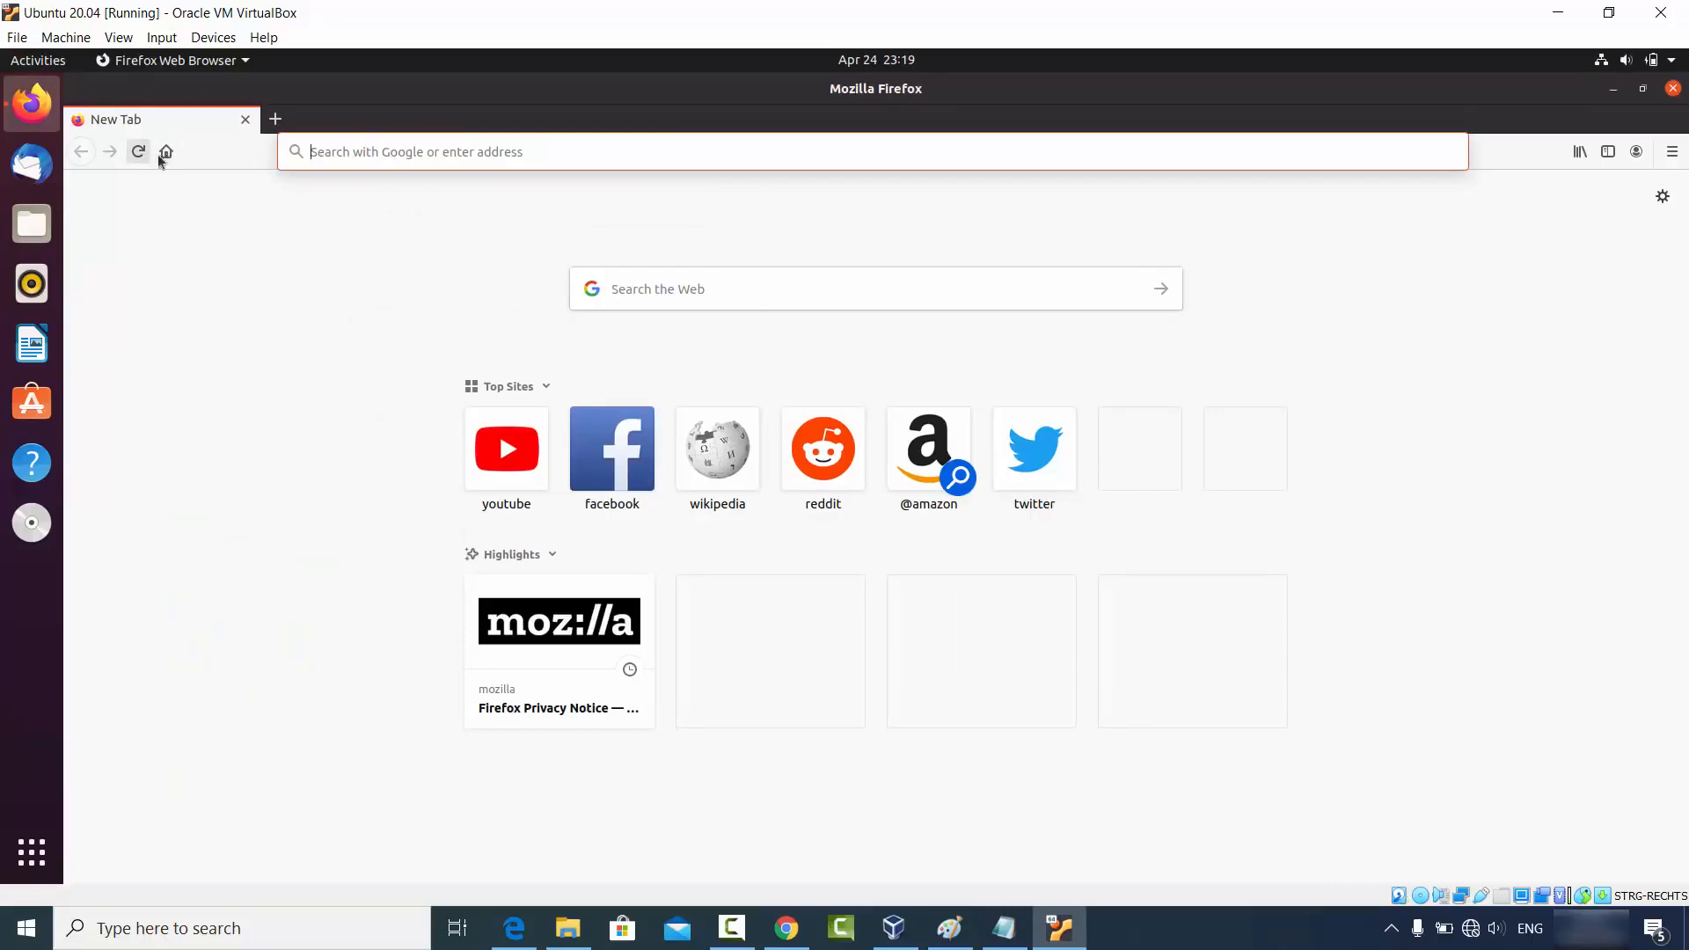
Copy the VirtualBox Downloads URL from host Chrome and open it in the guest's Firefox.
left_click(785, 928)
left_click(396, 61)
key("ctrl+c")
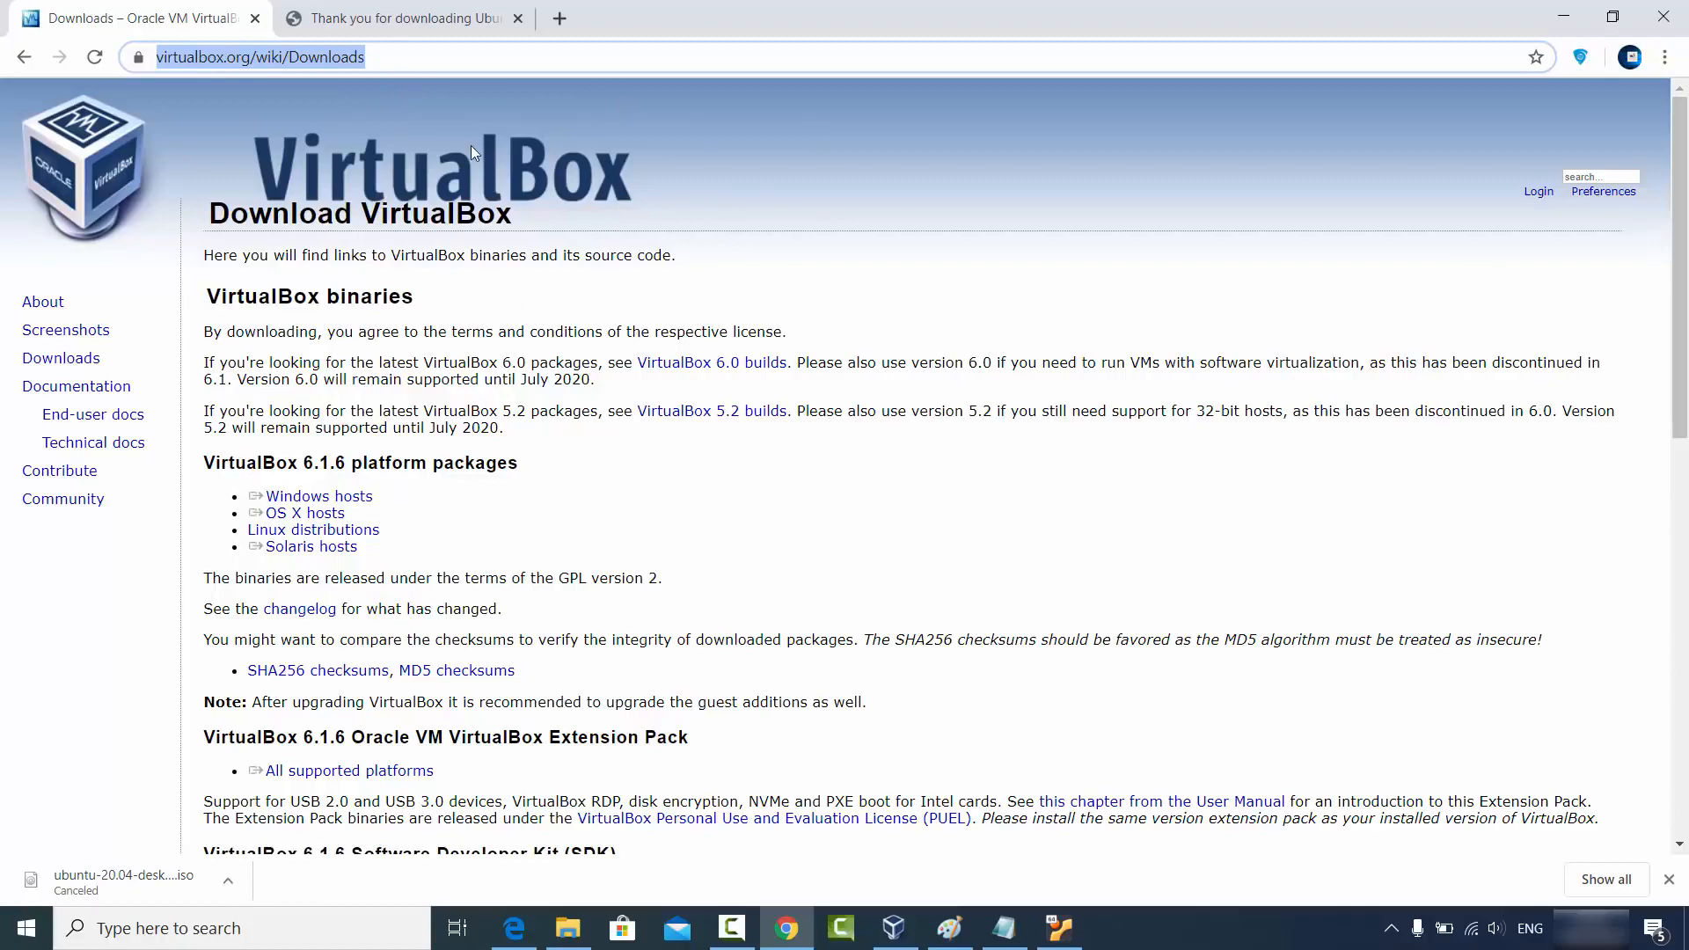
left_click(1557, 27)
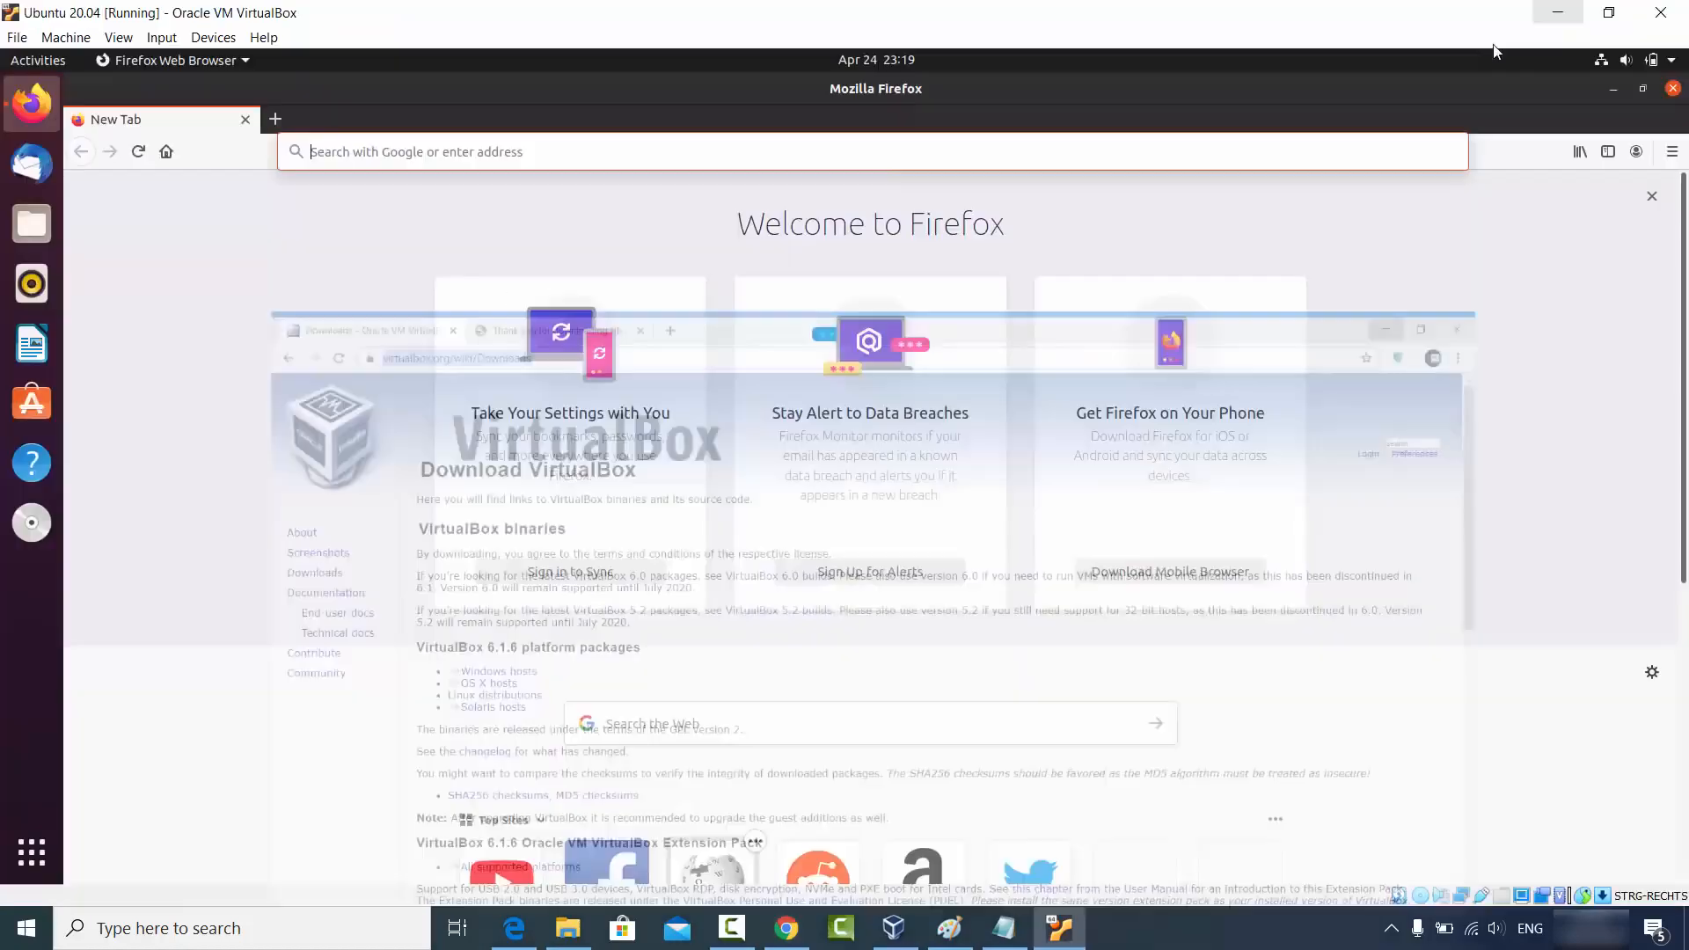
left_click(527, 154)
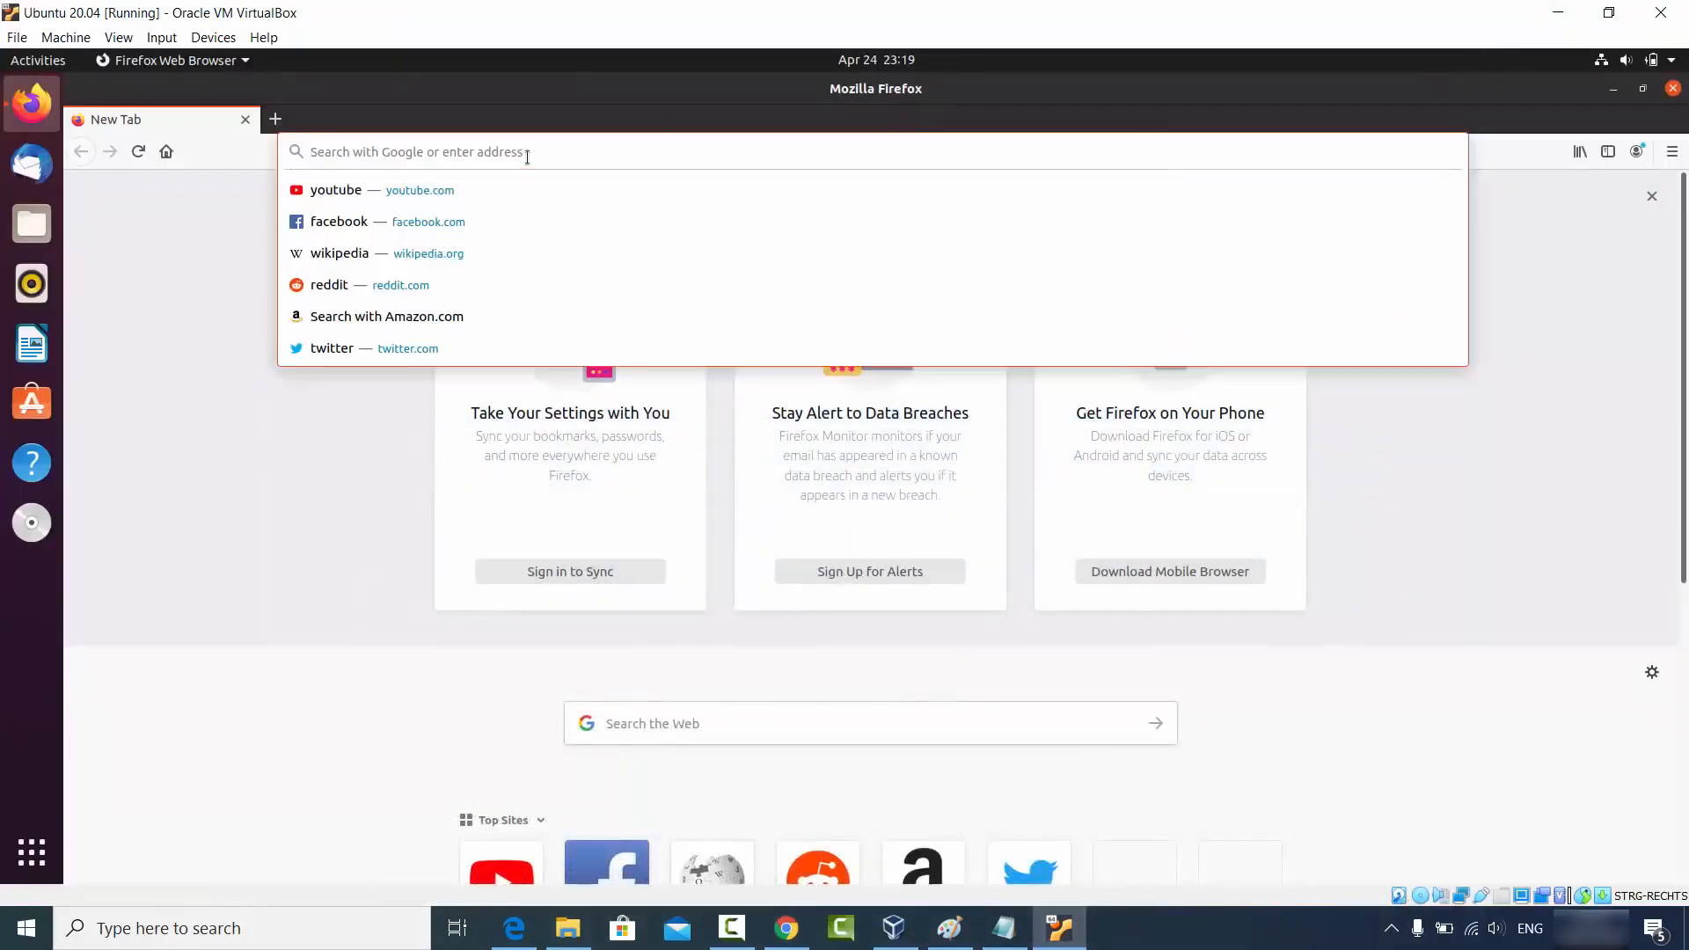
key("ctrl+v")
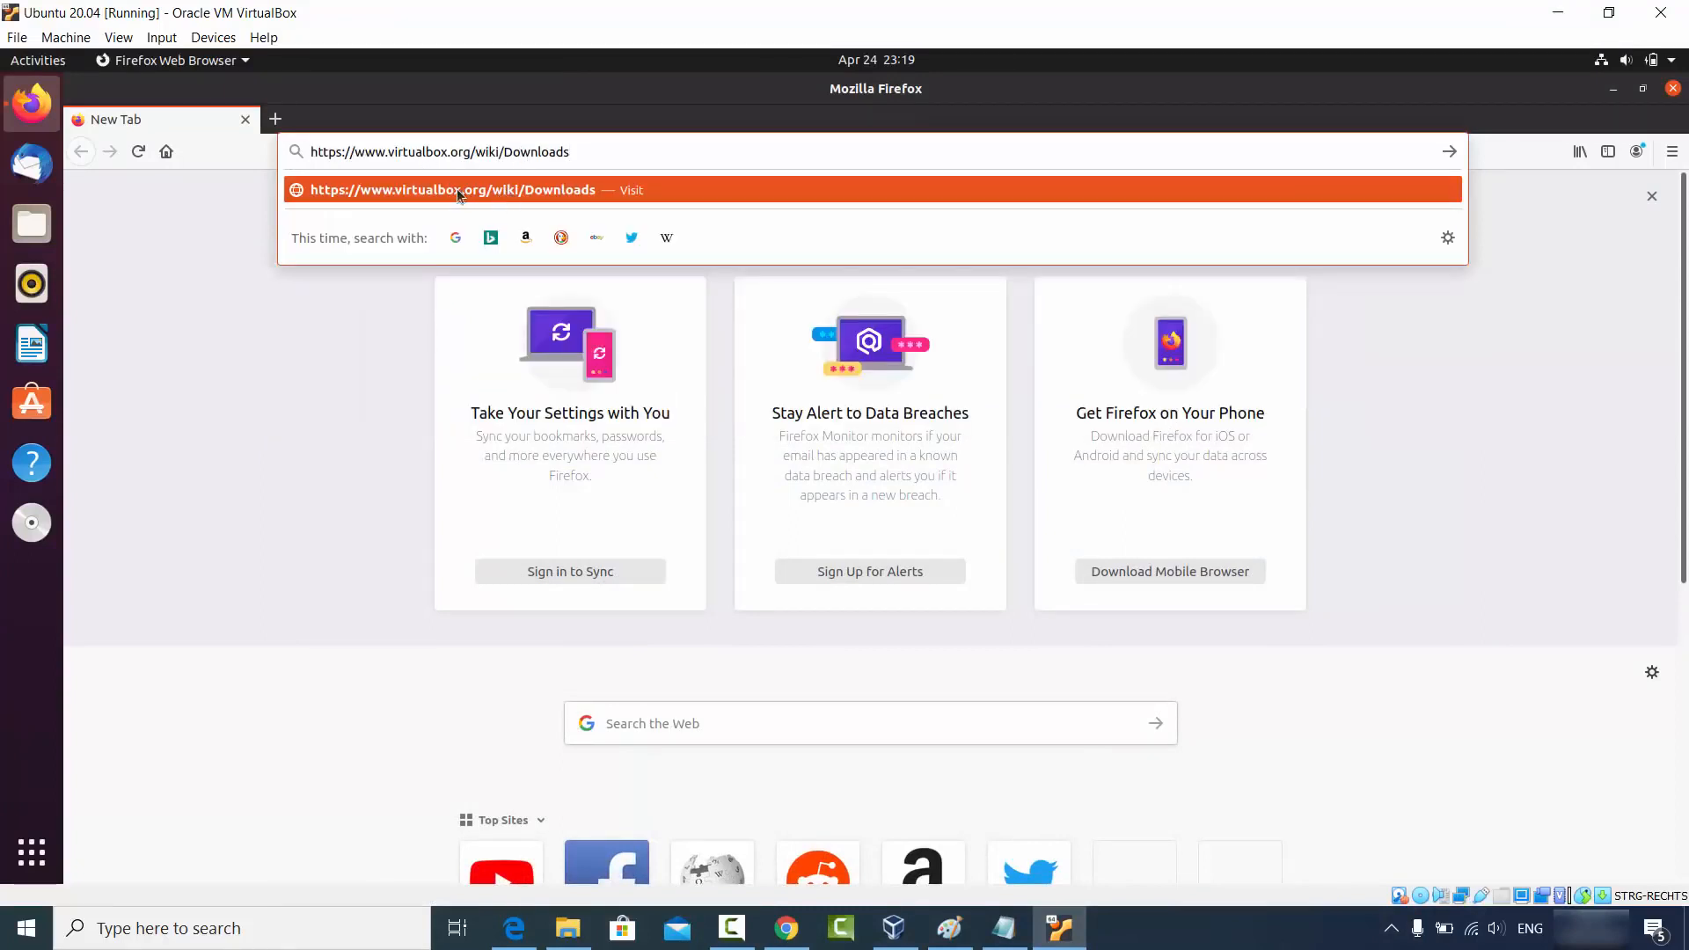
left_click(507, 190)
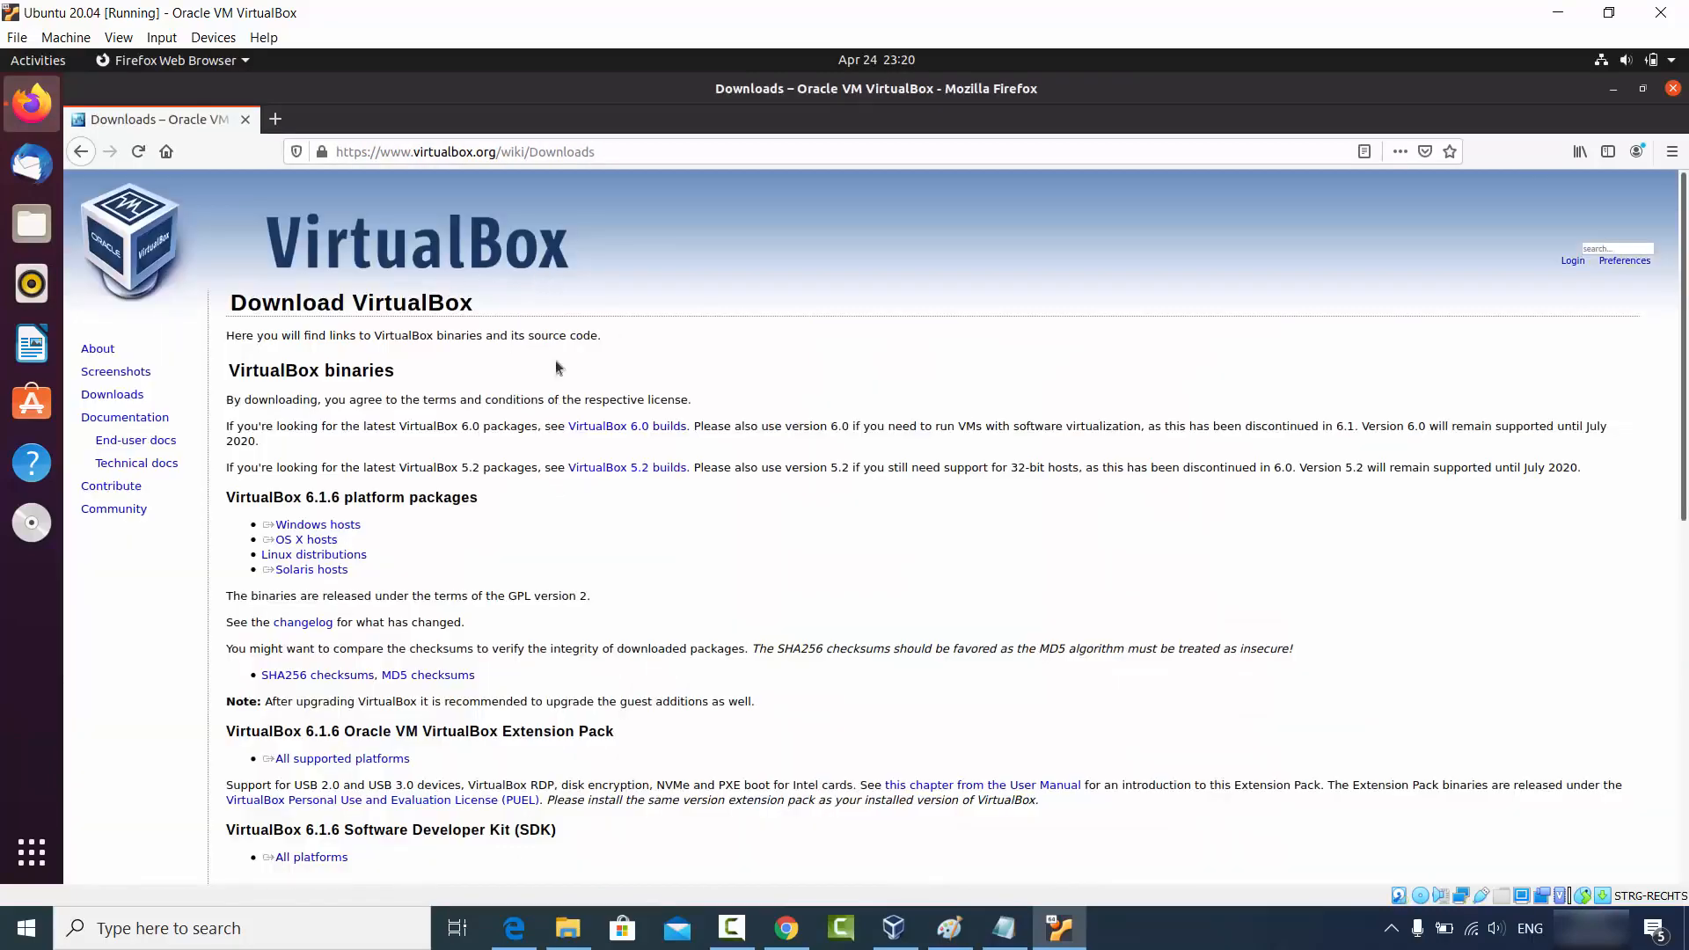
Paste the guest's 'VirtualBox binaries' heading into a new host Chrome tab, then minimise both browsers.
left_click(643, 150)
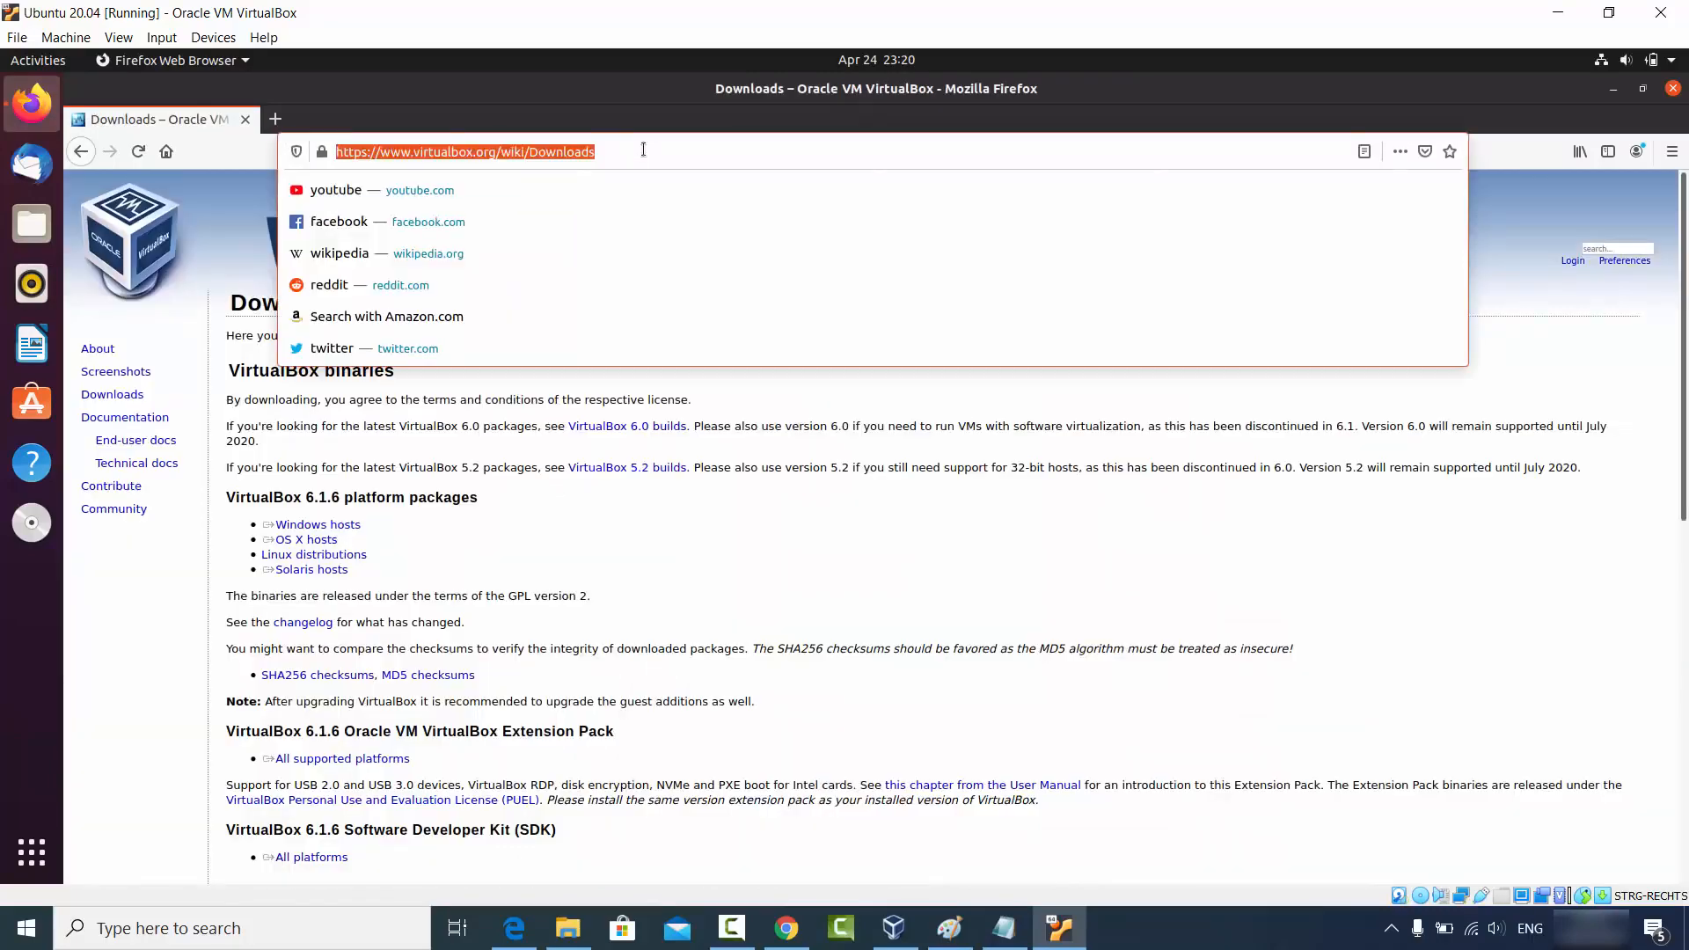
left_click(503, 462)
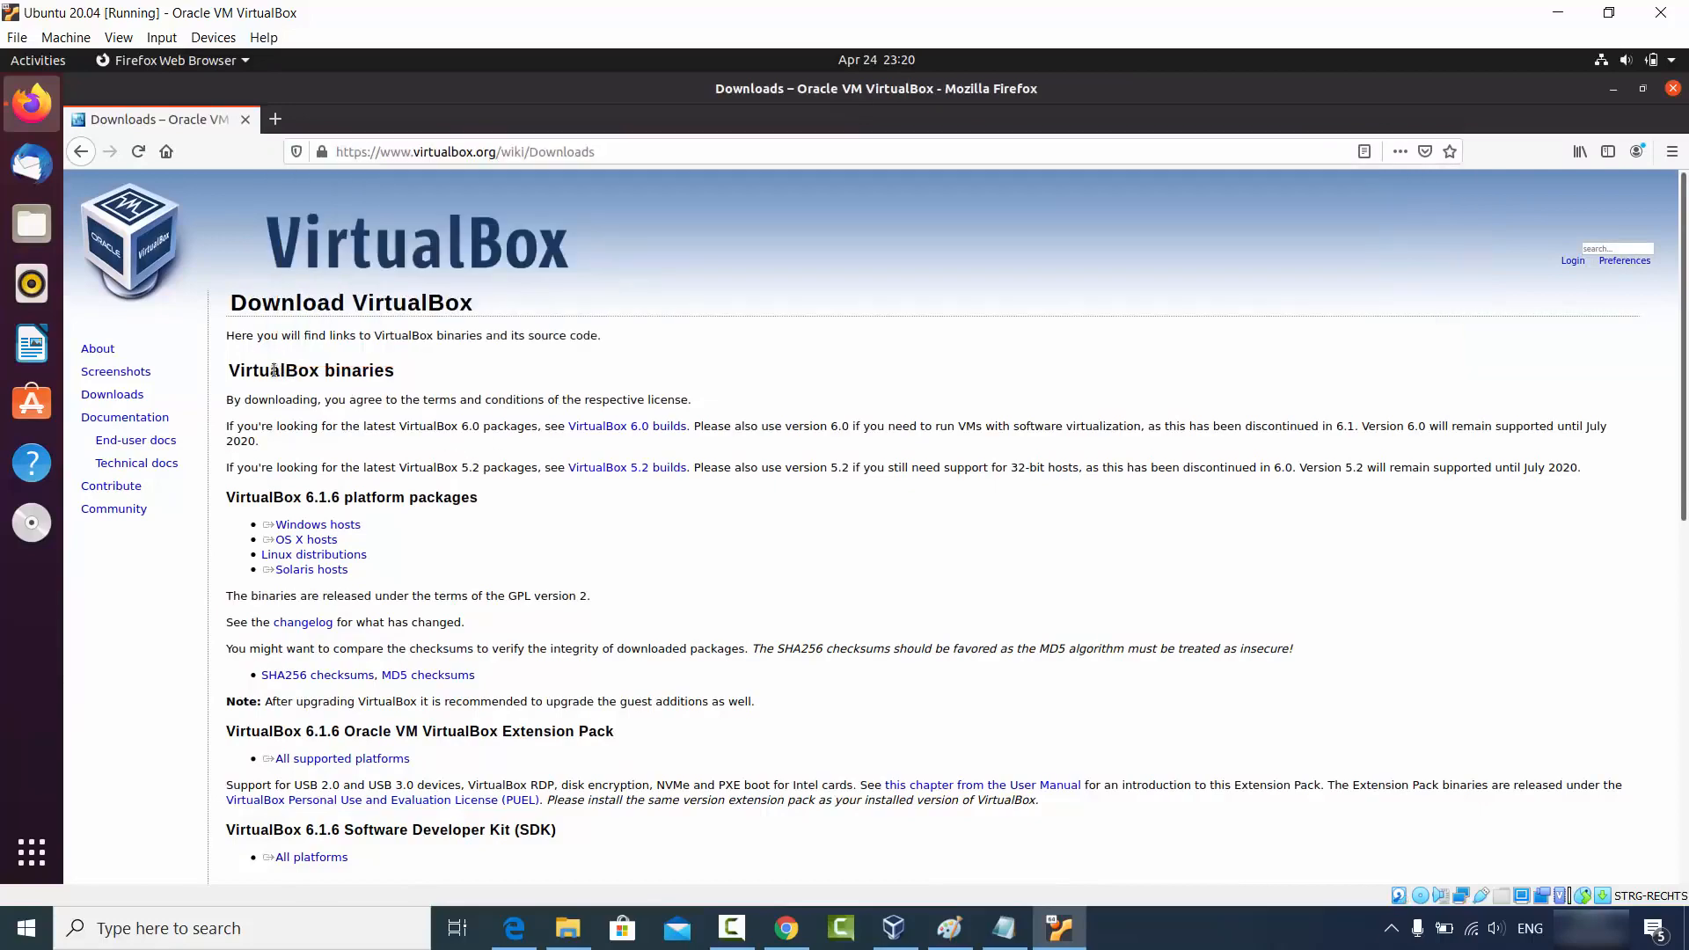
left_click_drag(230, 370, 453, 376)
key("ctrl+c")
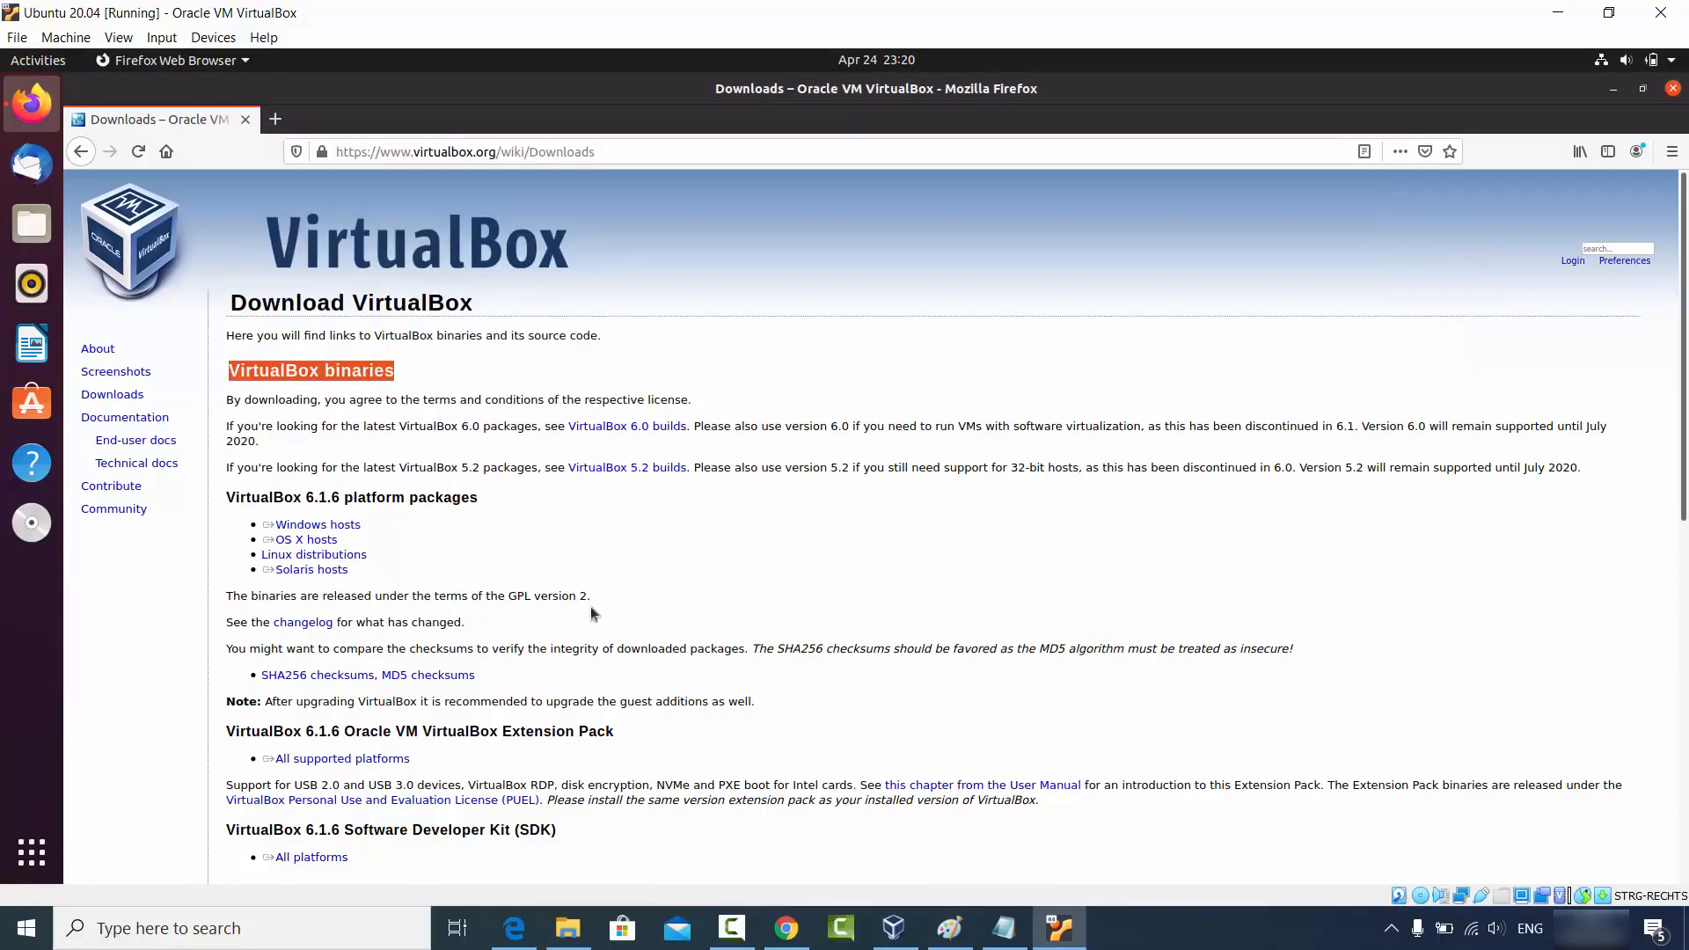
left_click(773, 925)
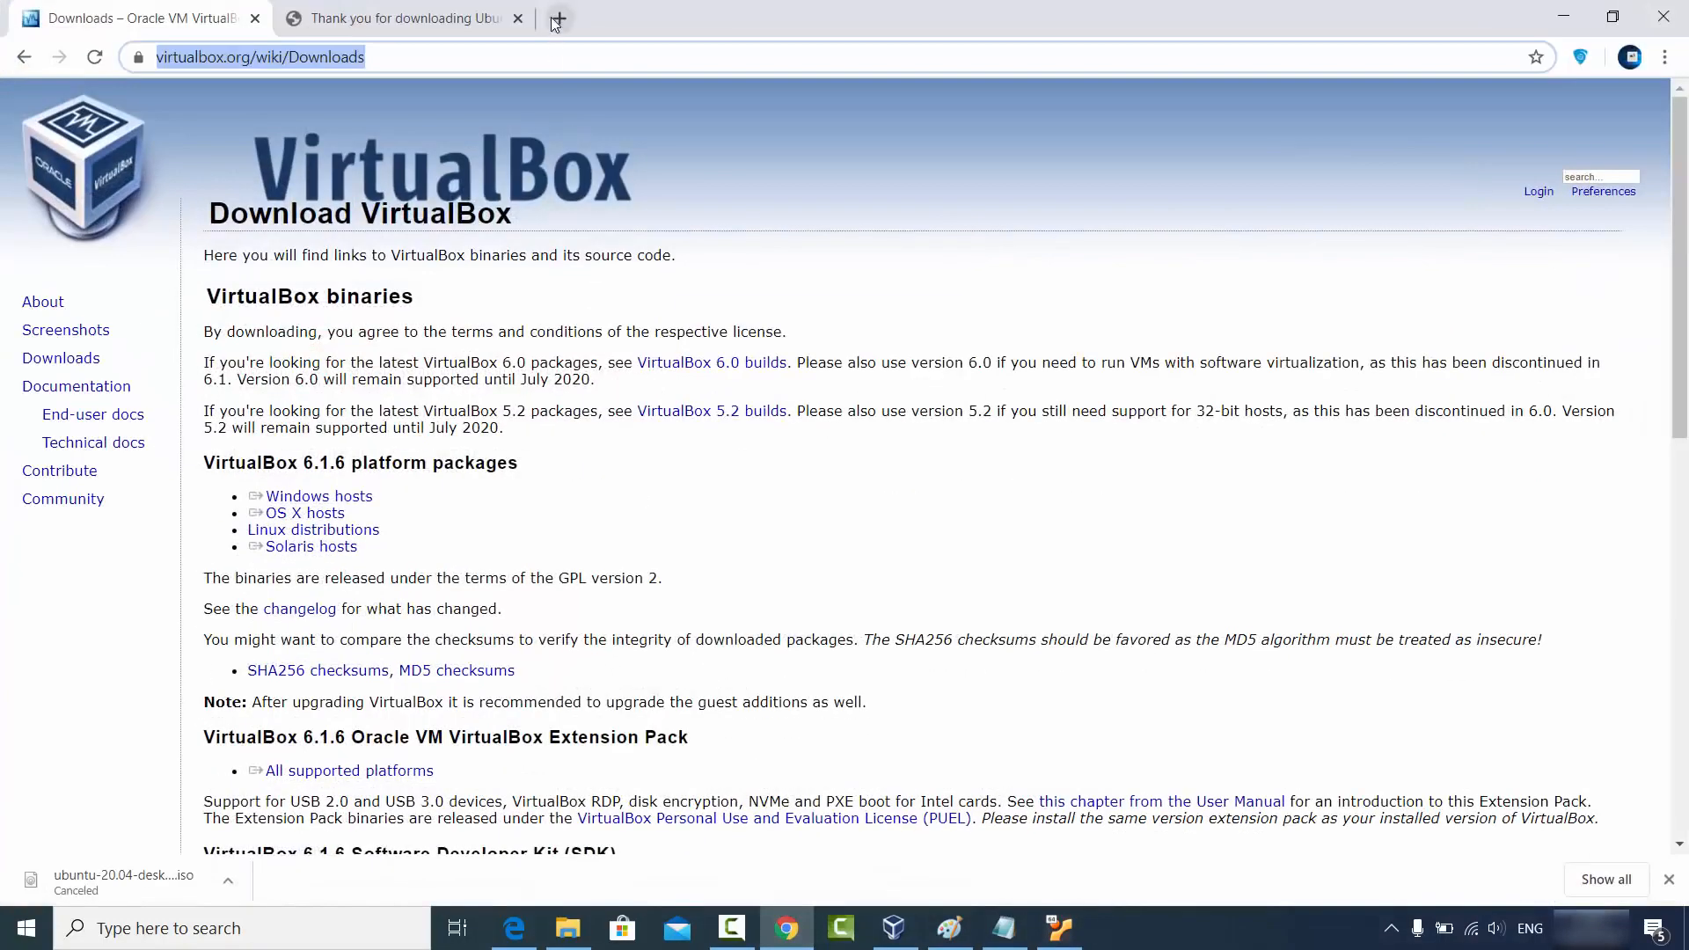
left_click(558, 18)
key("ctrl+v")
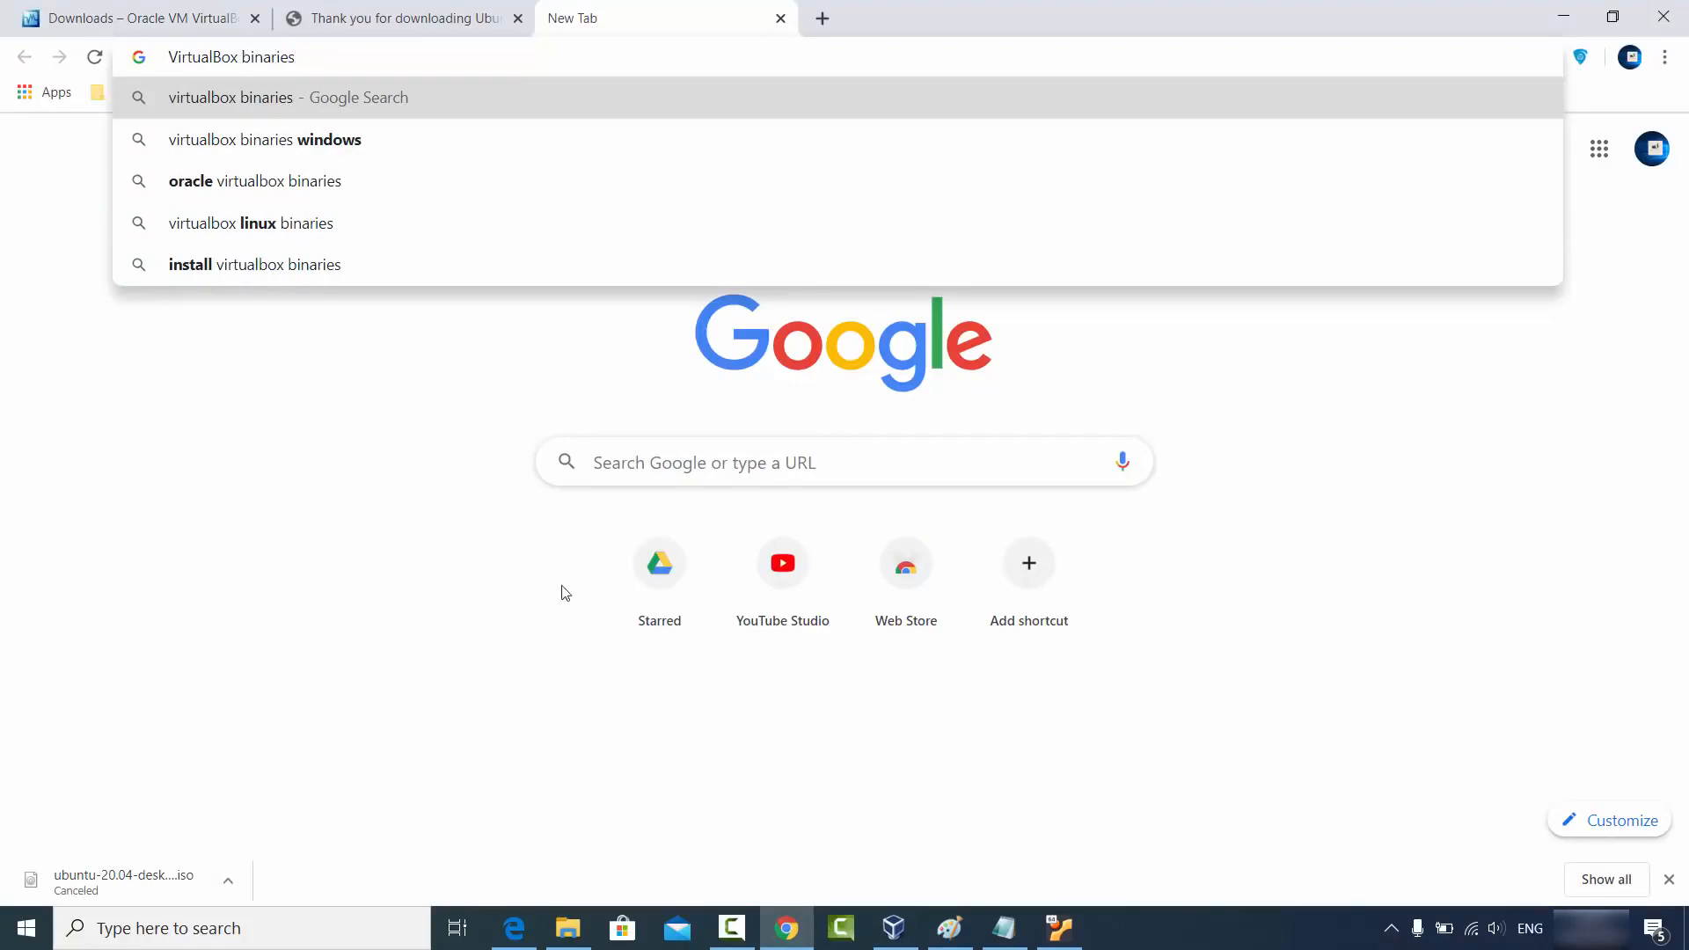
left_click(416, 492)
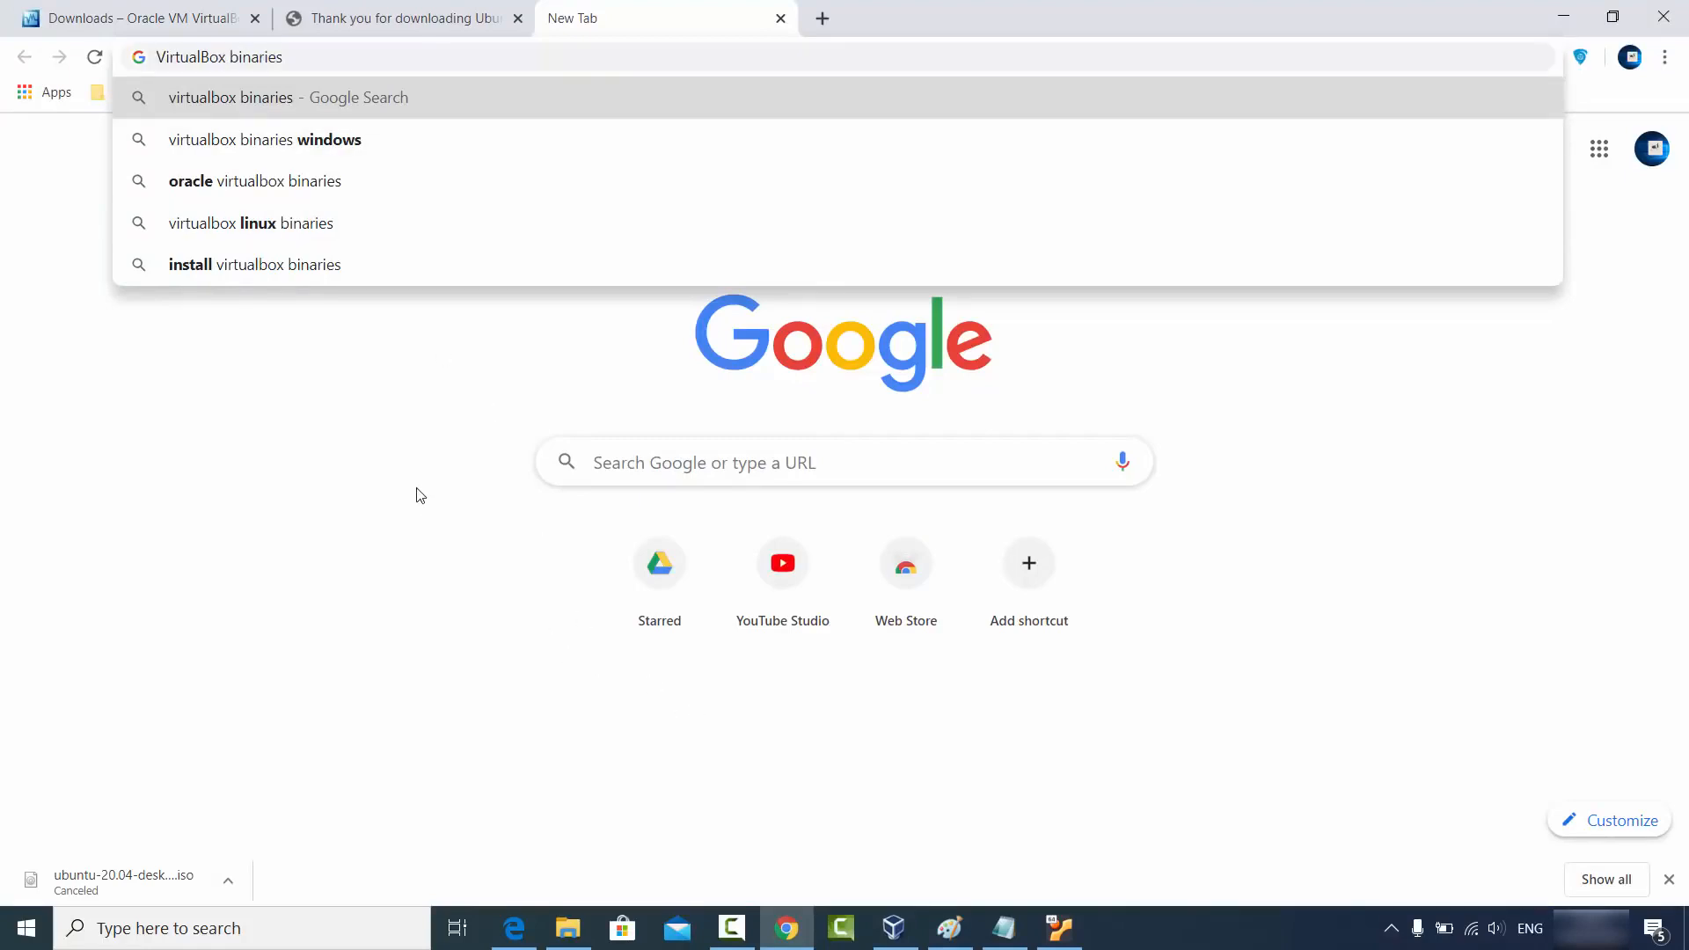
left_click(1573, 11)
left_click(1576, 56)
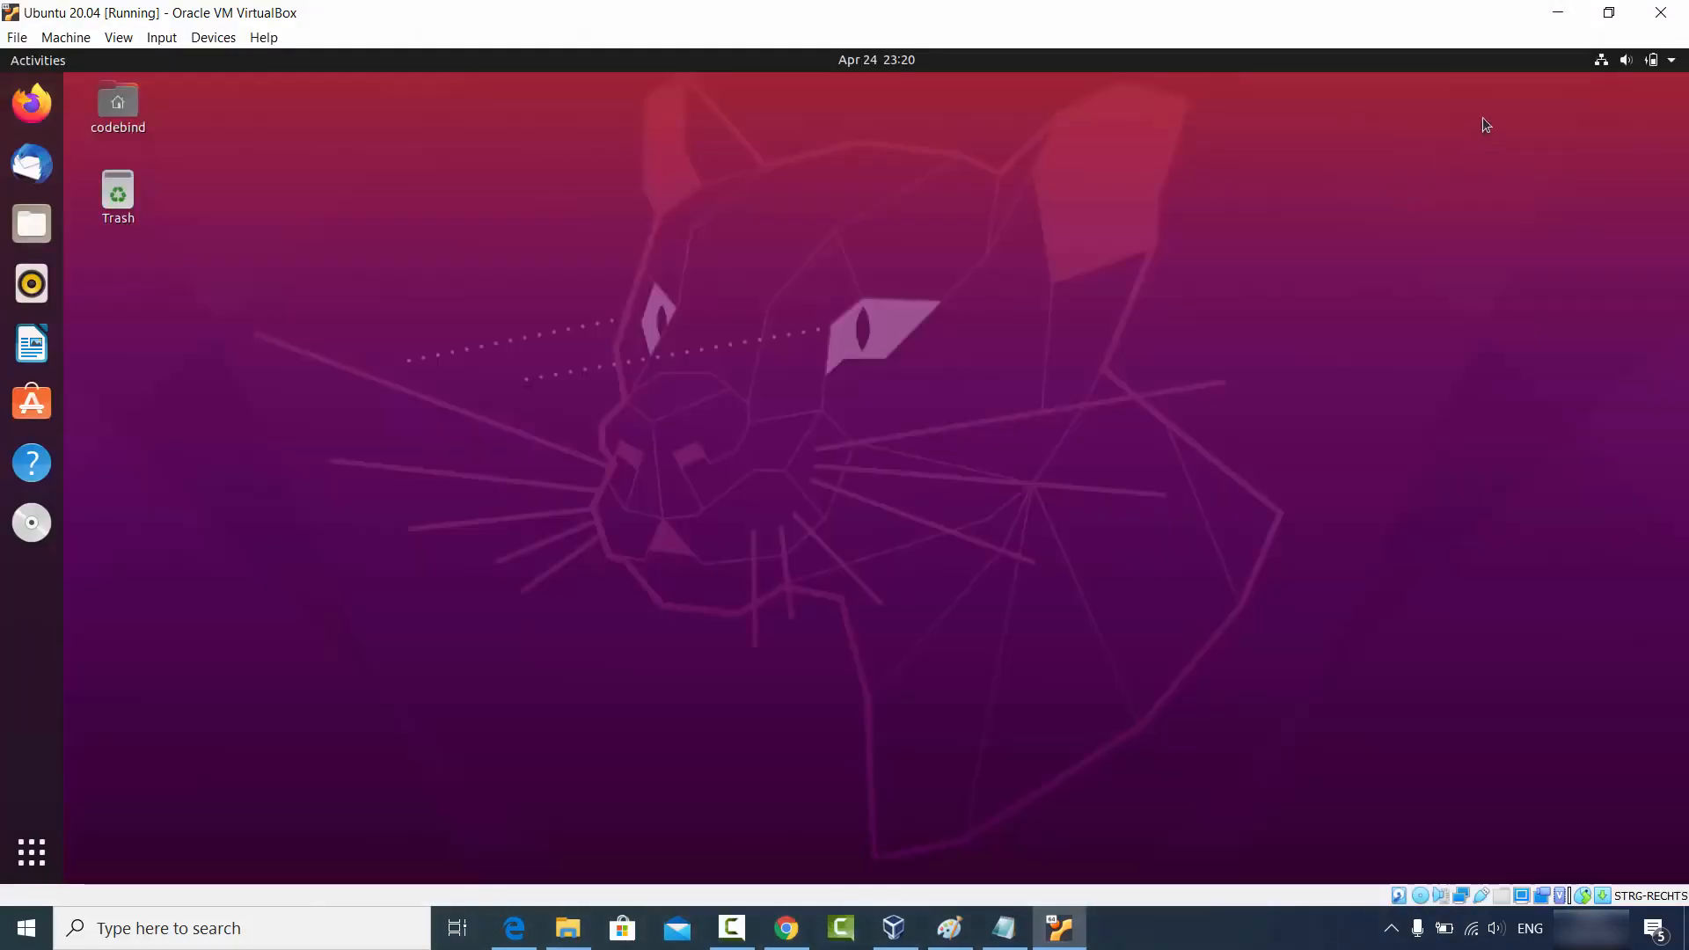